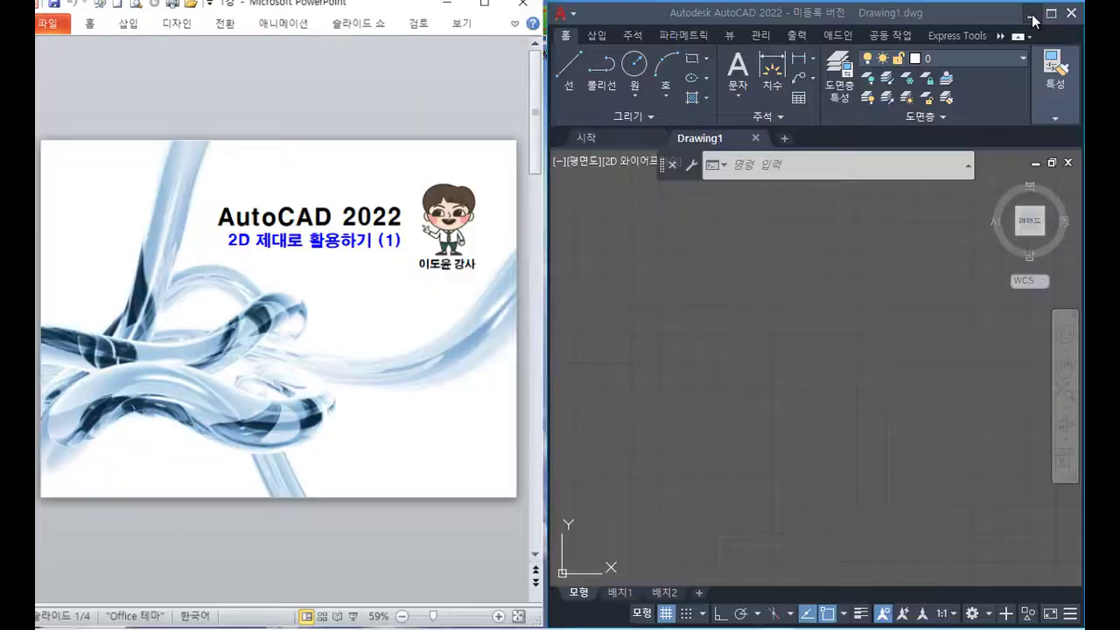
- Show PowerPoint beside AutoCAD on slide 2, underlining LA and 도면층 in red, erasing, then underlining LTS
left_click(1026, 11)
scroll(473, 419, "down", 1)
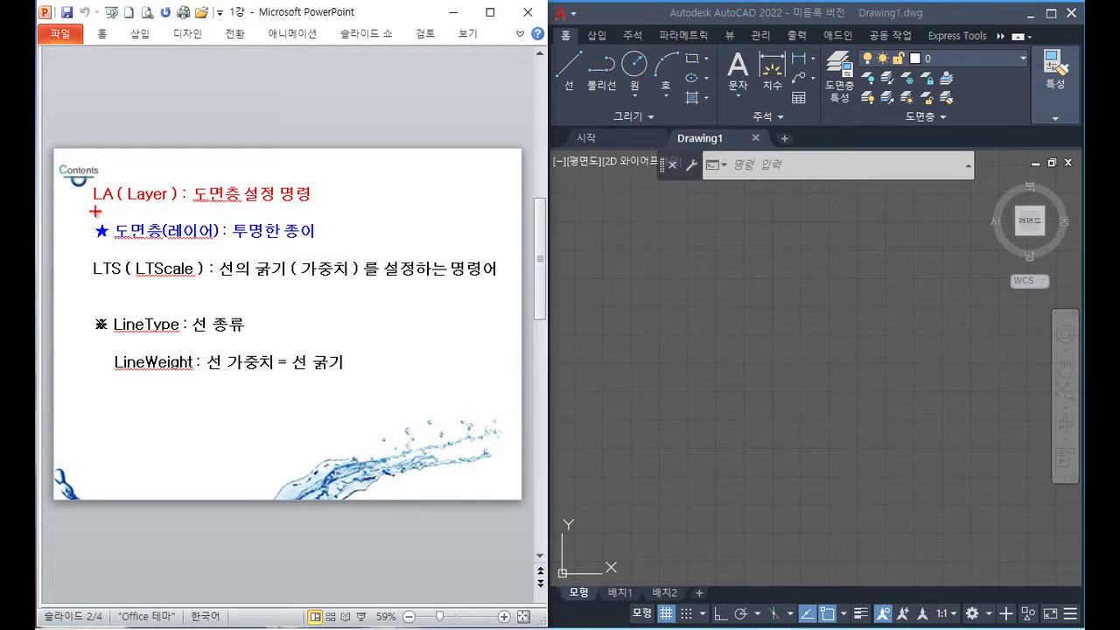
left_click_drag(96, 209, 170, 208)
left_click_drag(115, 245, 322, 250)
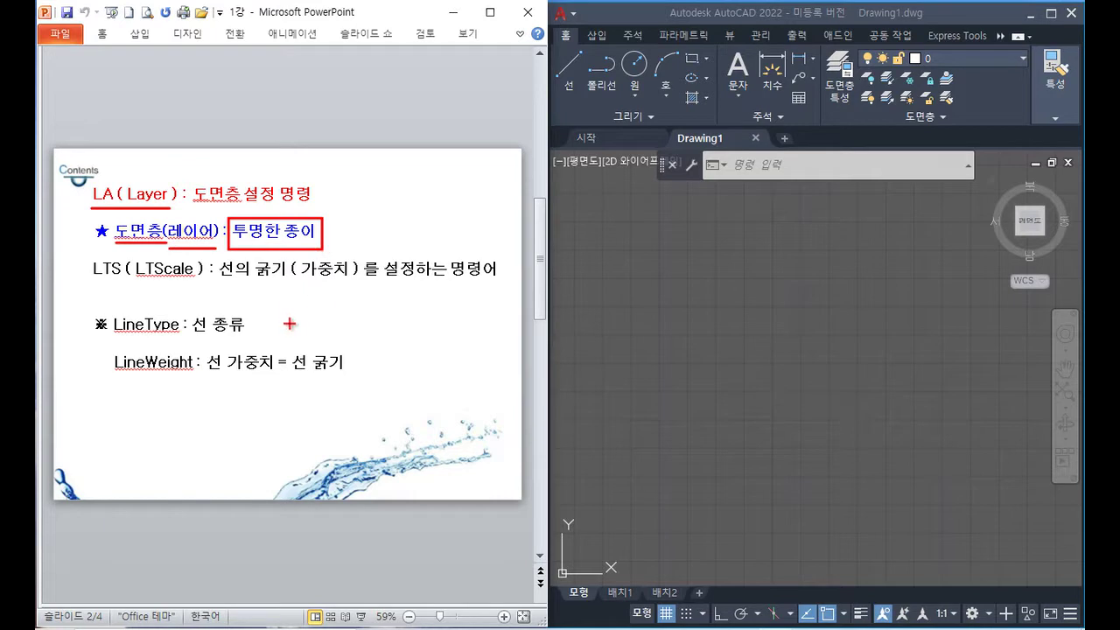
key("e")
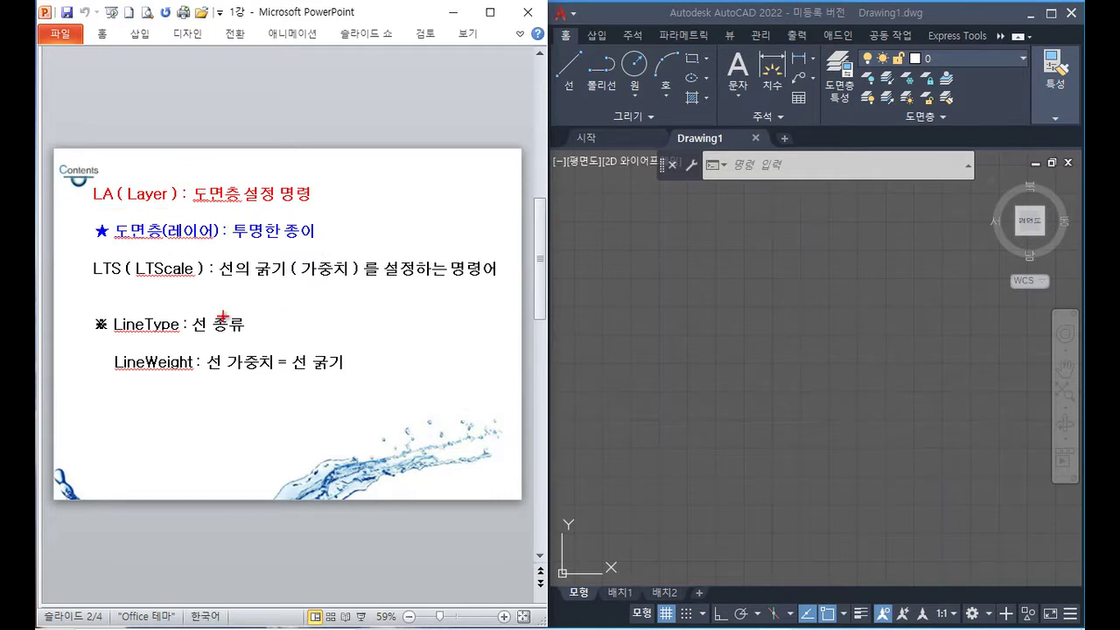
left_click_drag(91, 282, 191, 289)
- Erase the LTS pen stroke, then Zoom All in the AutoCAD drawing
key("e")
left_click(671, 336)
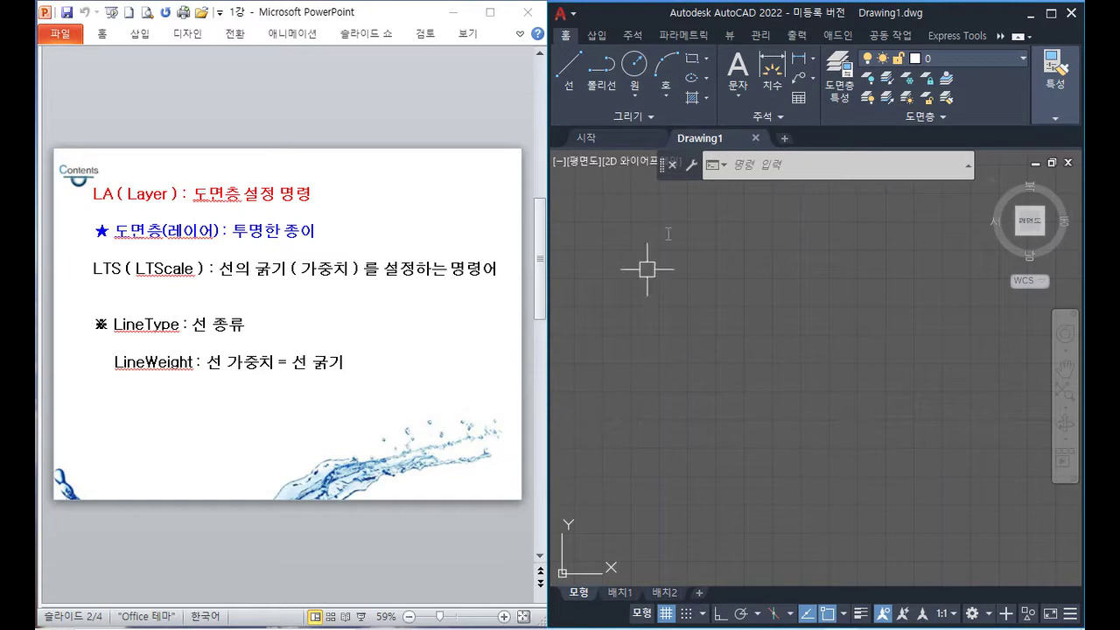
type("z")
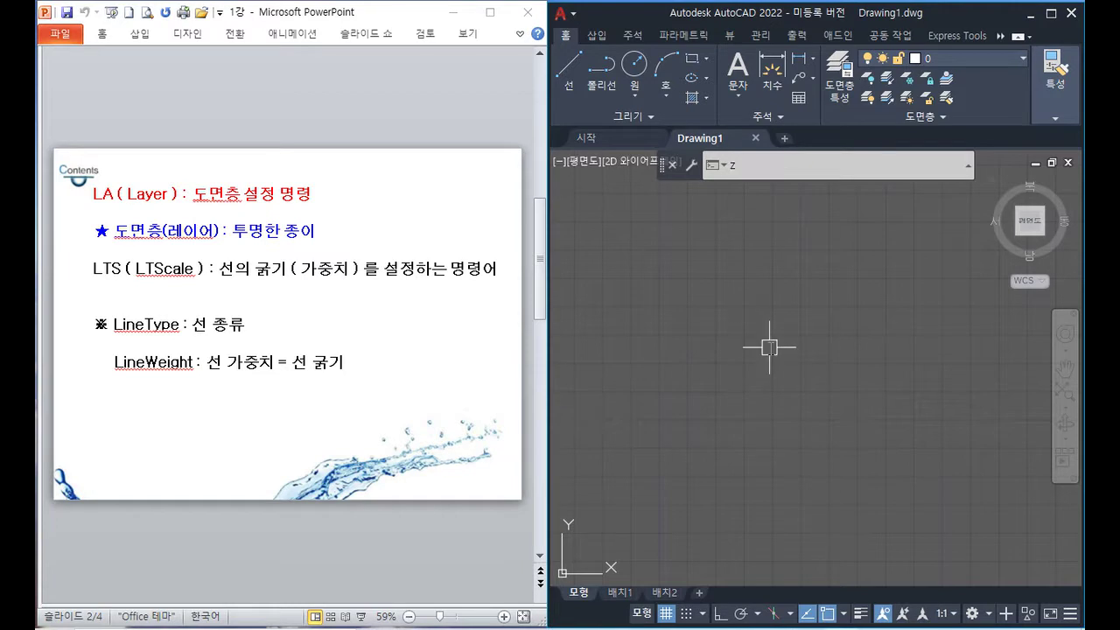
key("Return")
type("A")
key("Return")
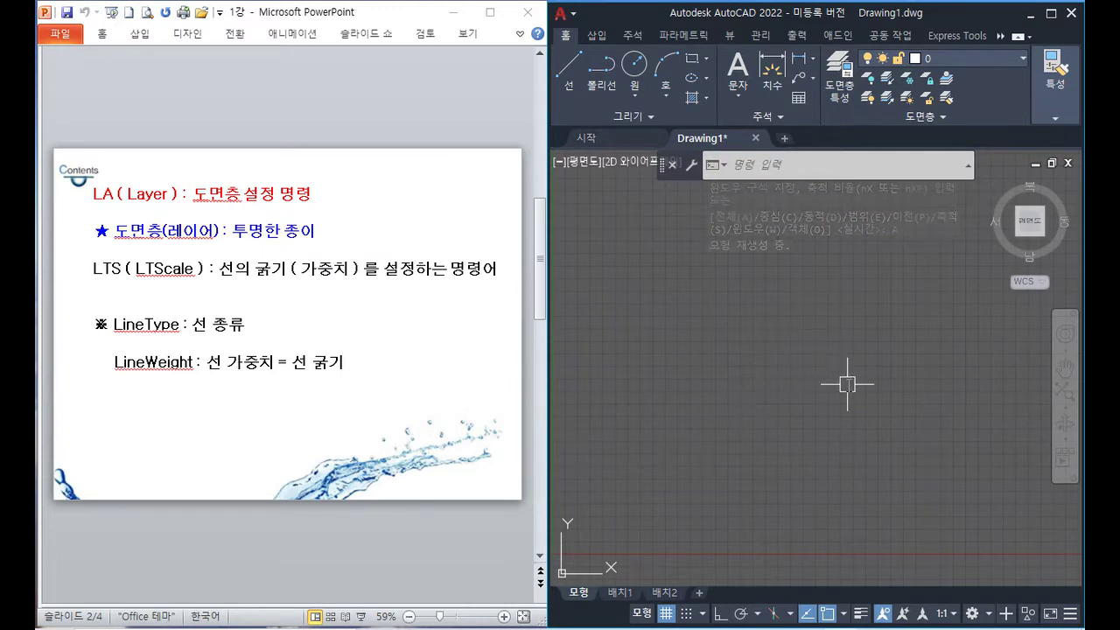
- Open the Layer Properties Manager with LA and reposition the palette
type("LA")
key("Return")
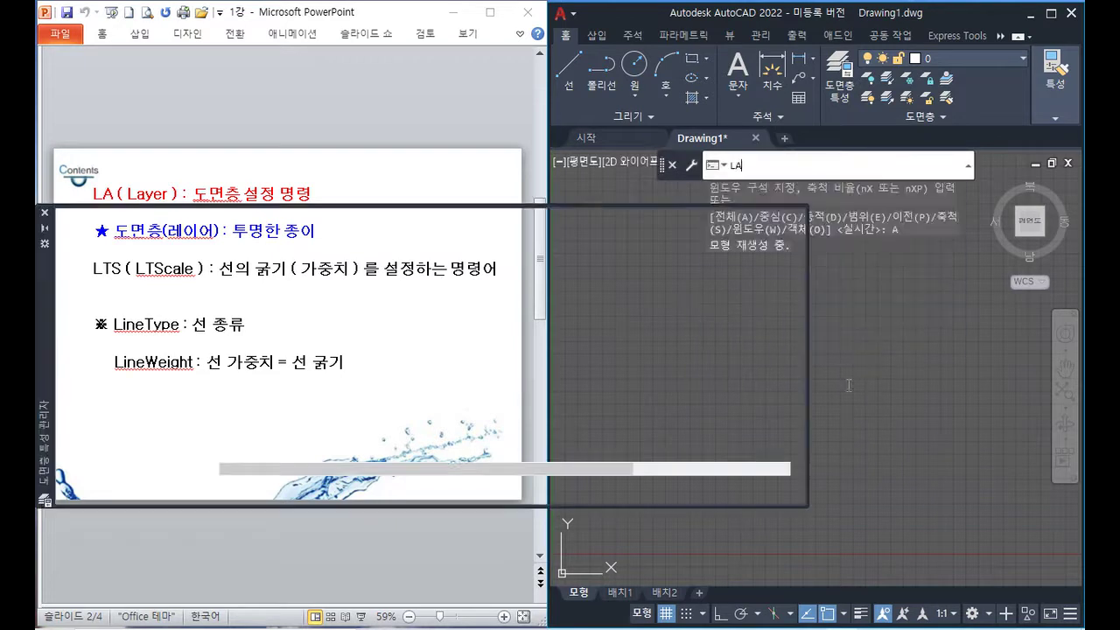
left_click_drag(45, 294, 136, 288)
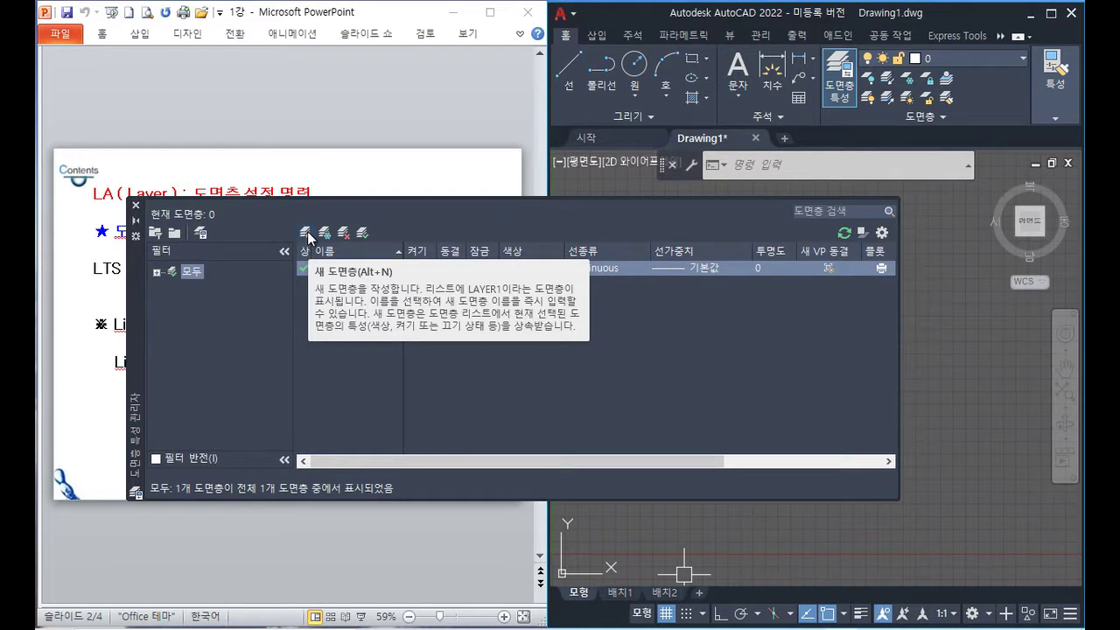
- Add two new layers and name one of them 중심선
left_click(306, 232)
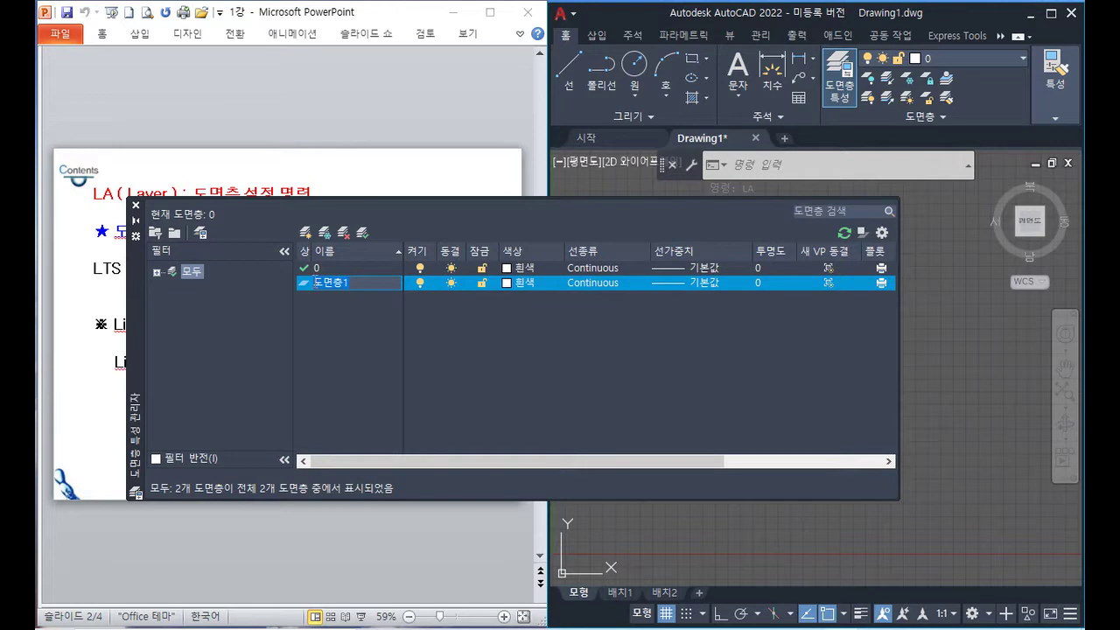
left_click(307, 234)
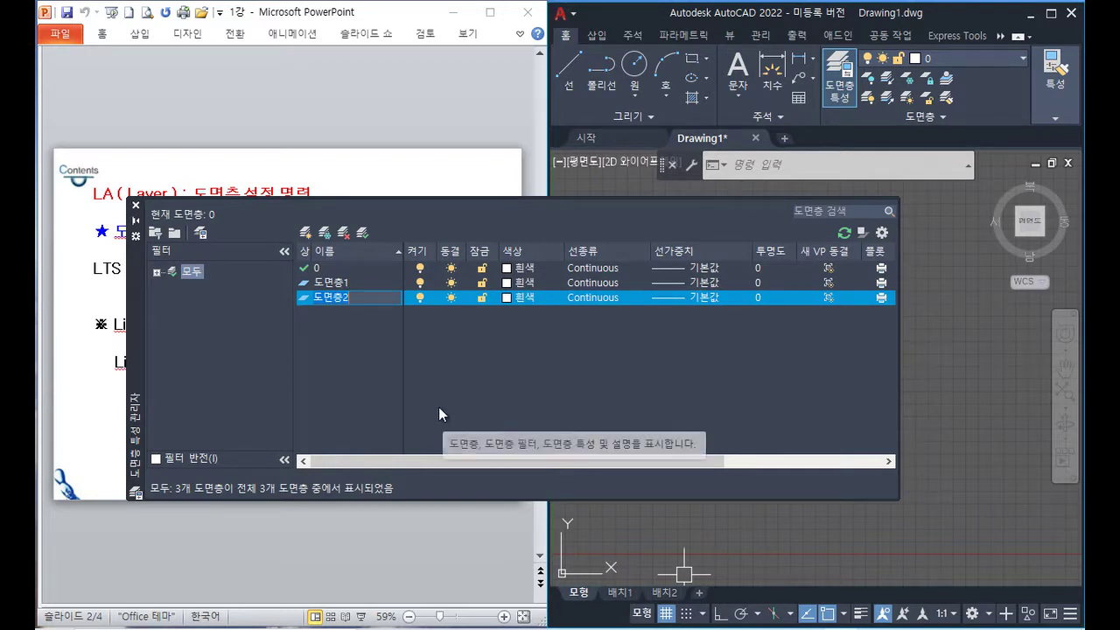
type("WN")
key("BackSpace")
key("BackSpace")
type("중심ㅅ선")
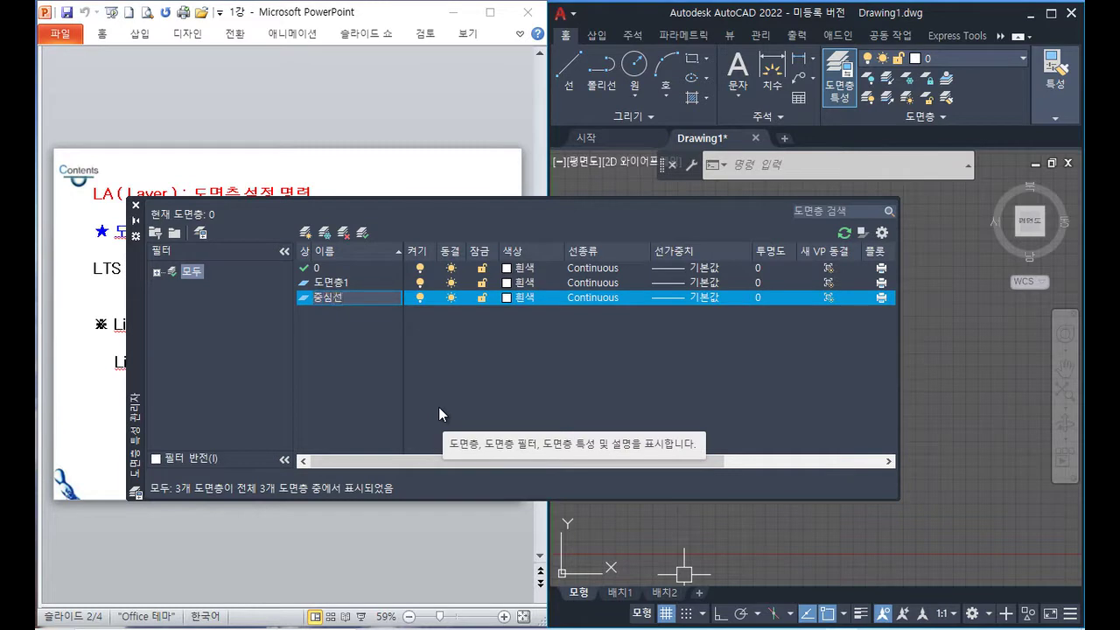
key("Return")
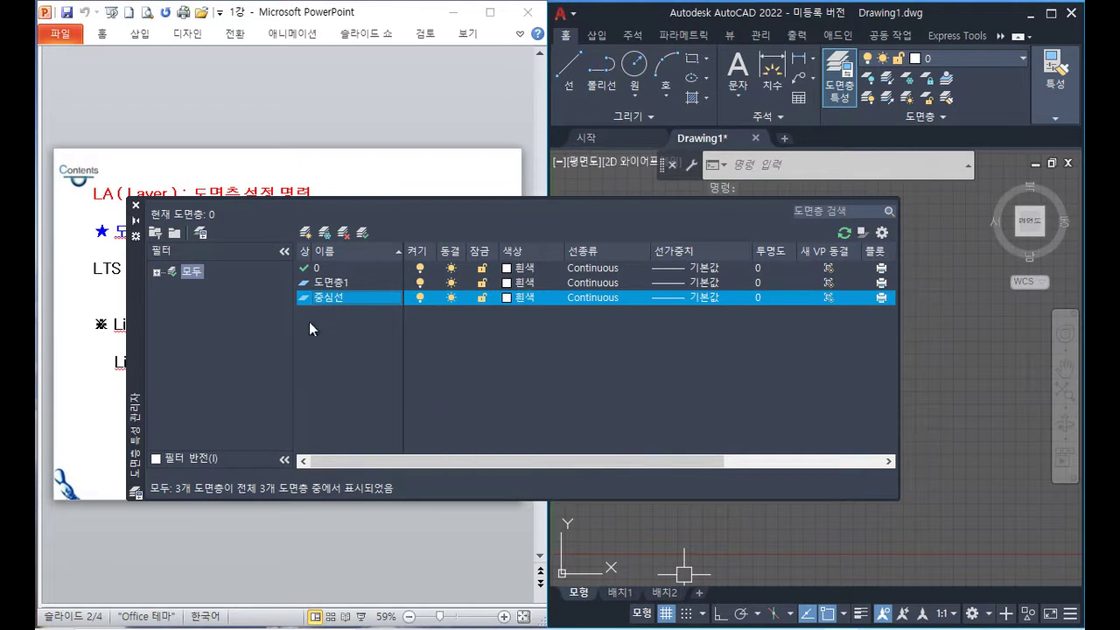
- Rename the 도면층1 layer to 가상선
left_click(340, 284)
key("F2")
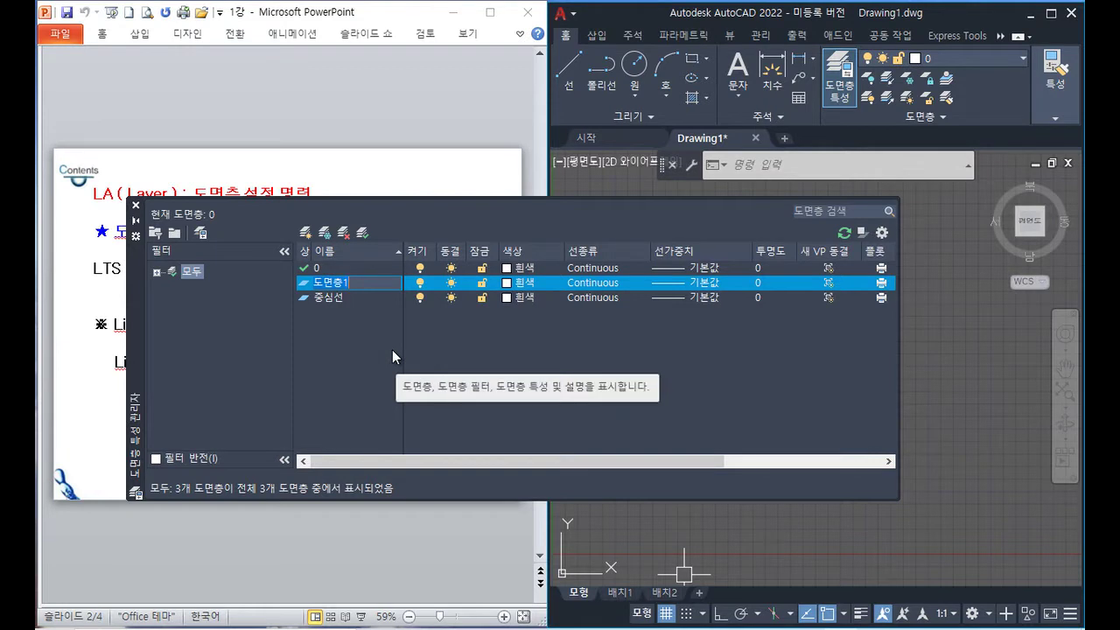
key("BackSpace")
type("가상선")
key("Return")
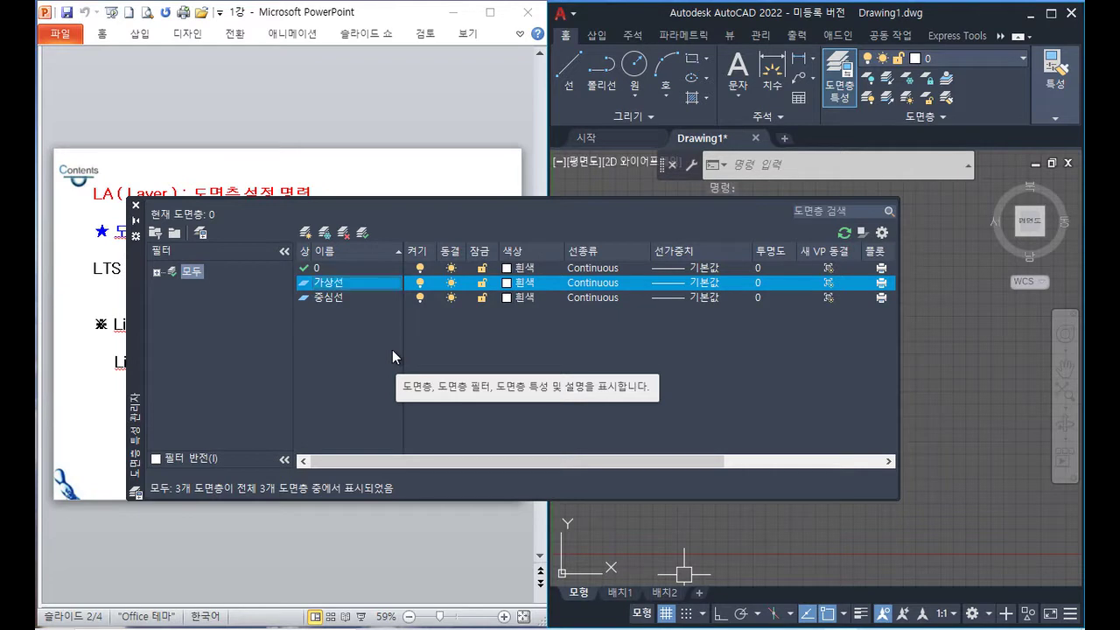
key("Down")
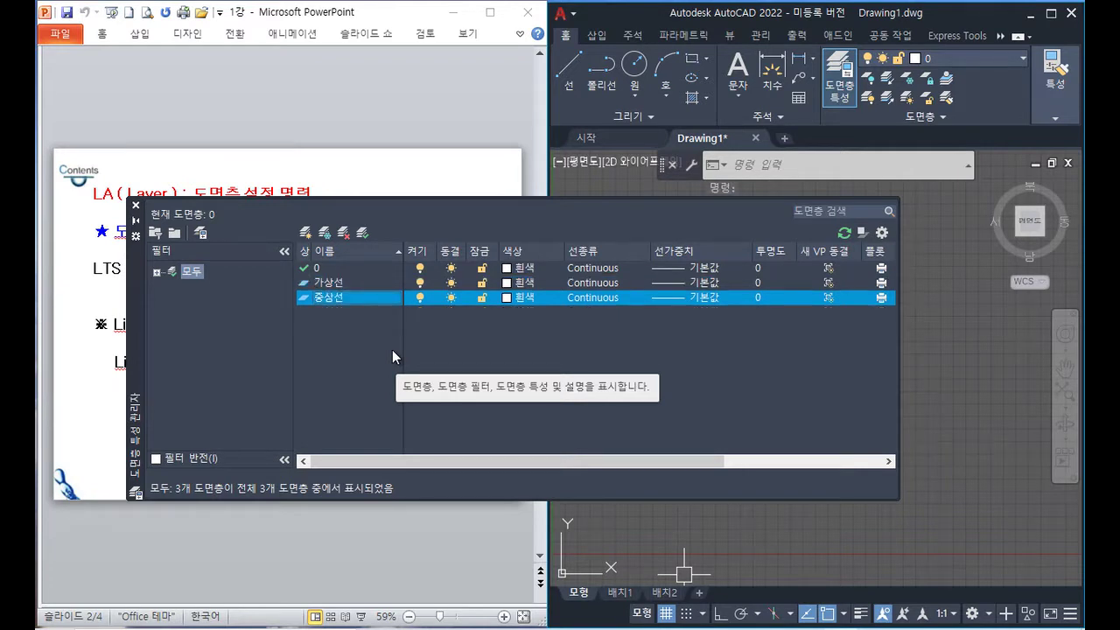
key("Up")
key("Down")
key("Up")
key("Down")
- Add another new layer named 하늘색
key("alt+n")
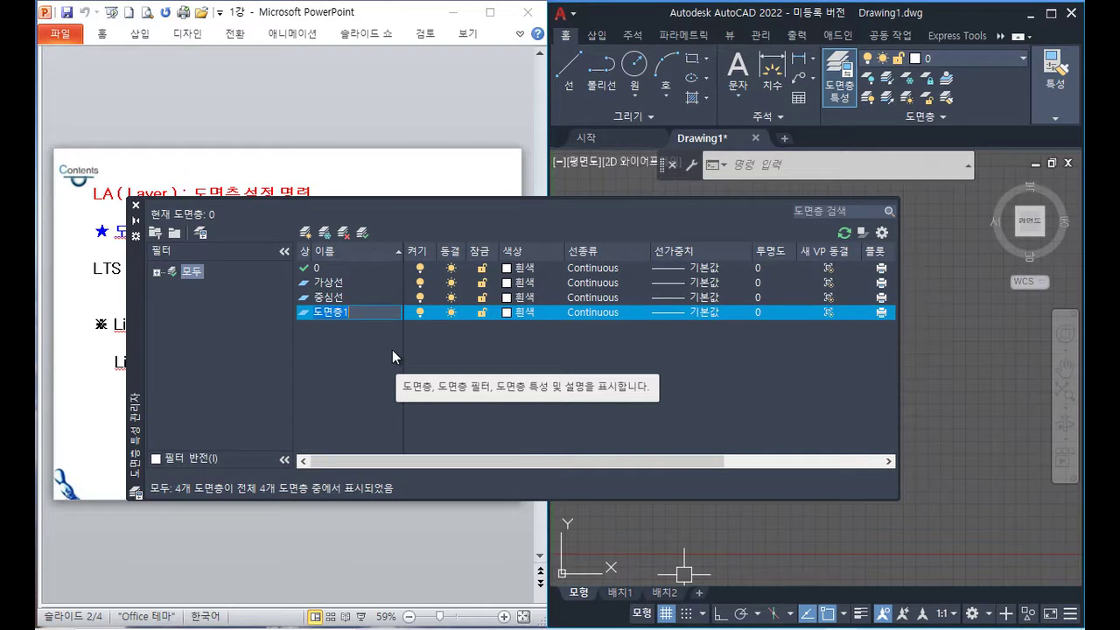
type("하늘색")
key("Return")
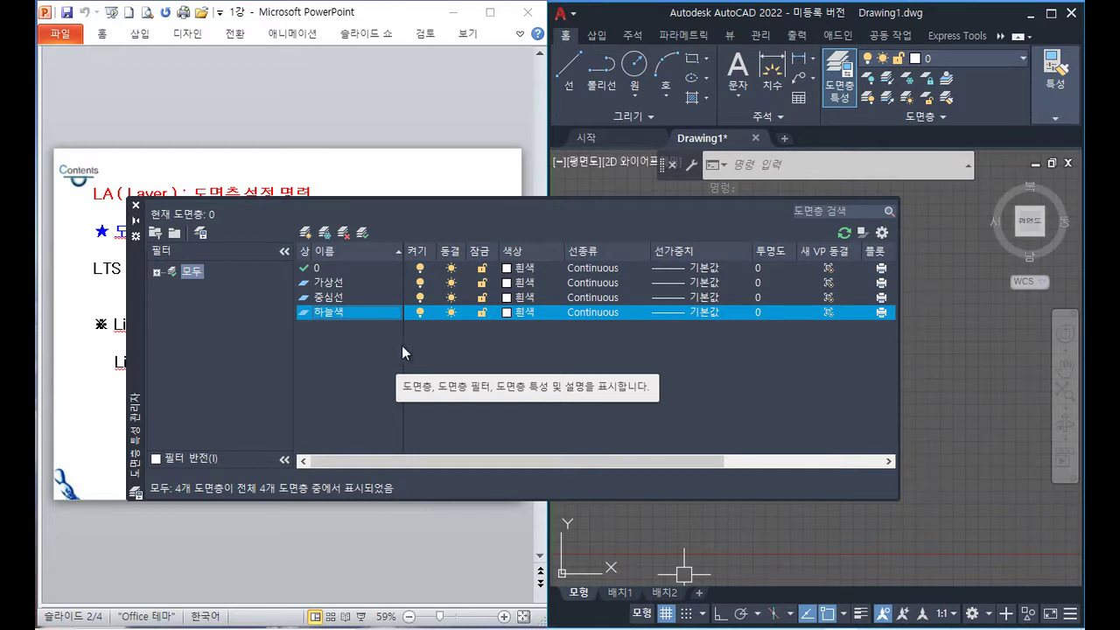
- Set the 하늘색 layer's colour to 4 (cyan)
left_click(509, 310)
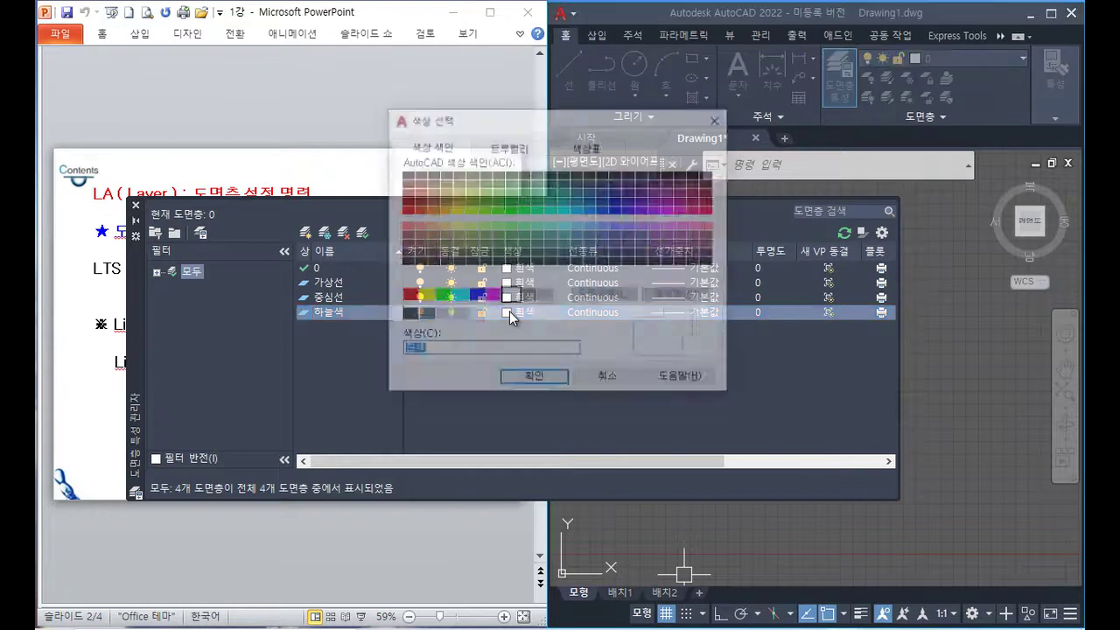
type("4")
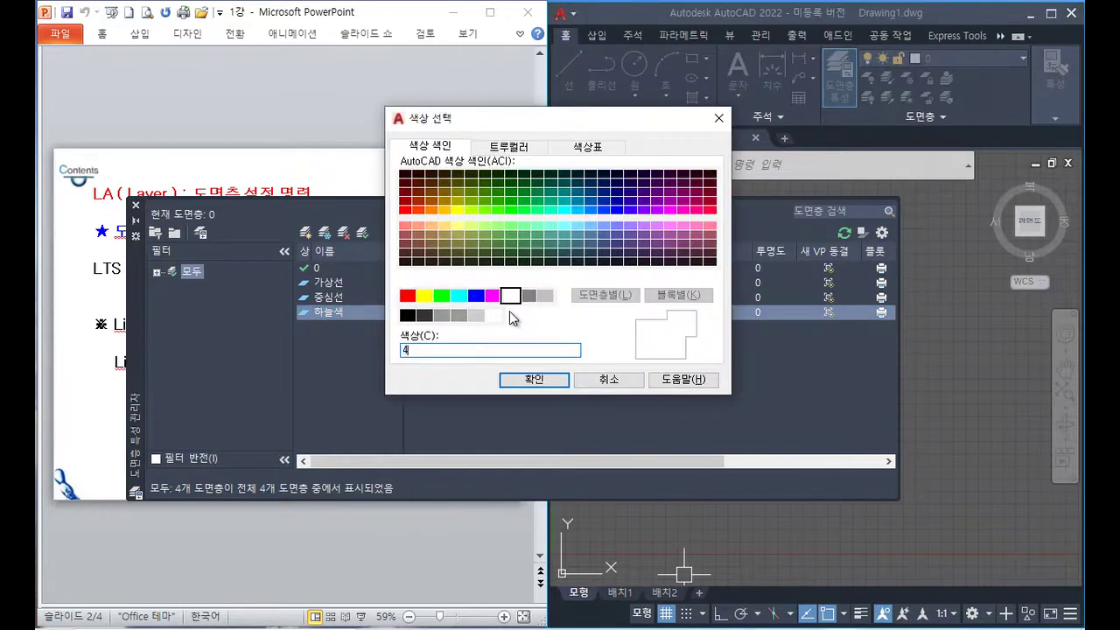
key("Return")
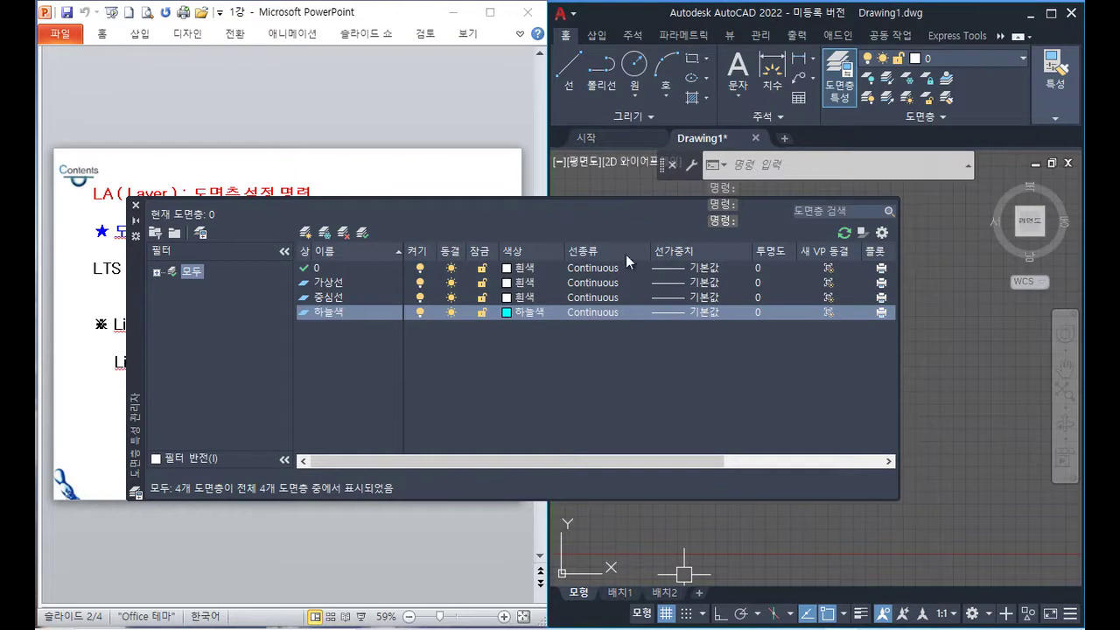
- Load the BATTING, CENTER, GAS_LINE, HIDDEN, PHANTOM and ZIGZAG linetypes into the drawing
left_click(601, 311)
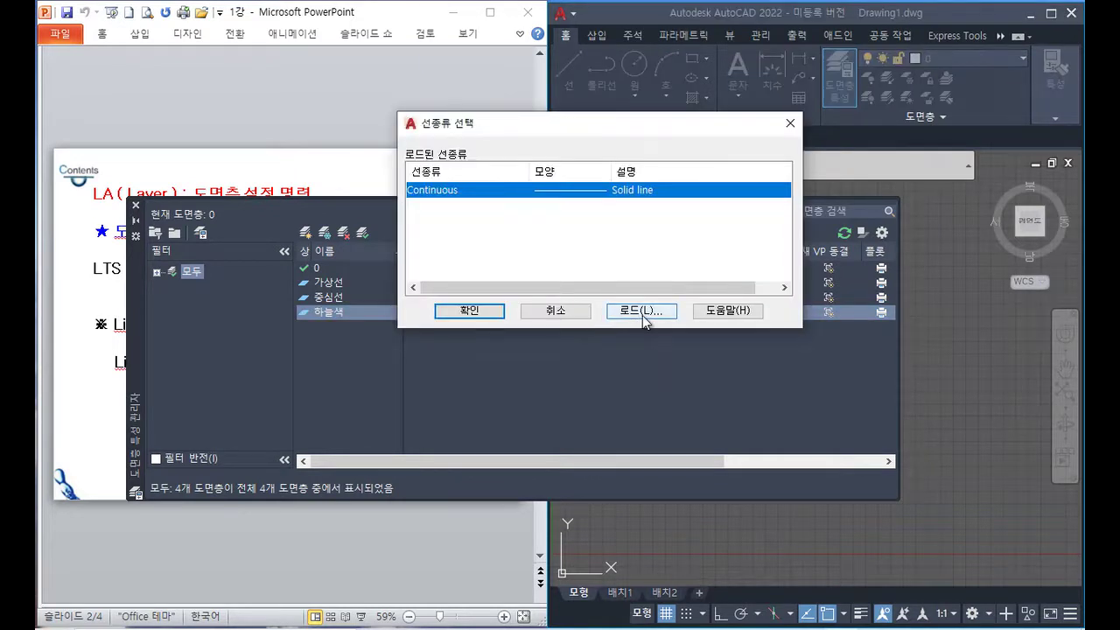
left_click(643, 313)
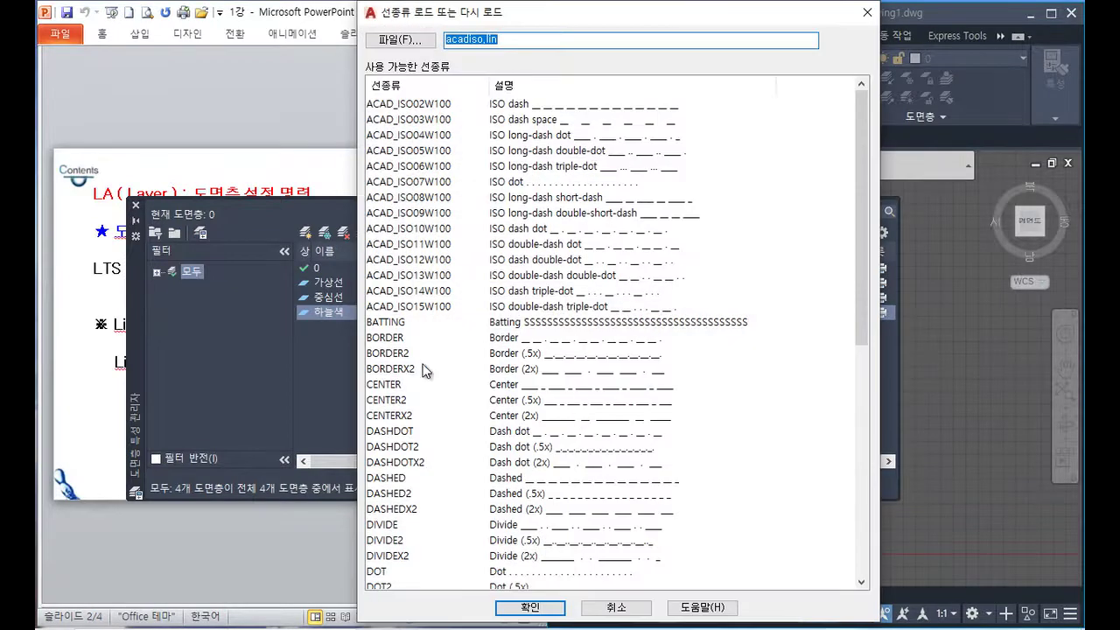
left_click(393, 323)
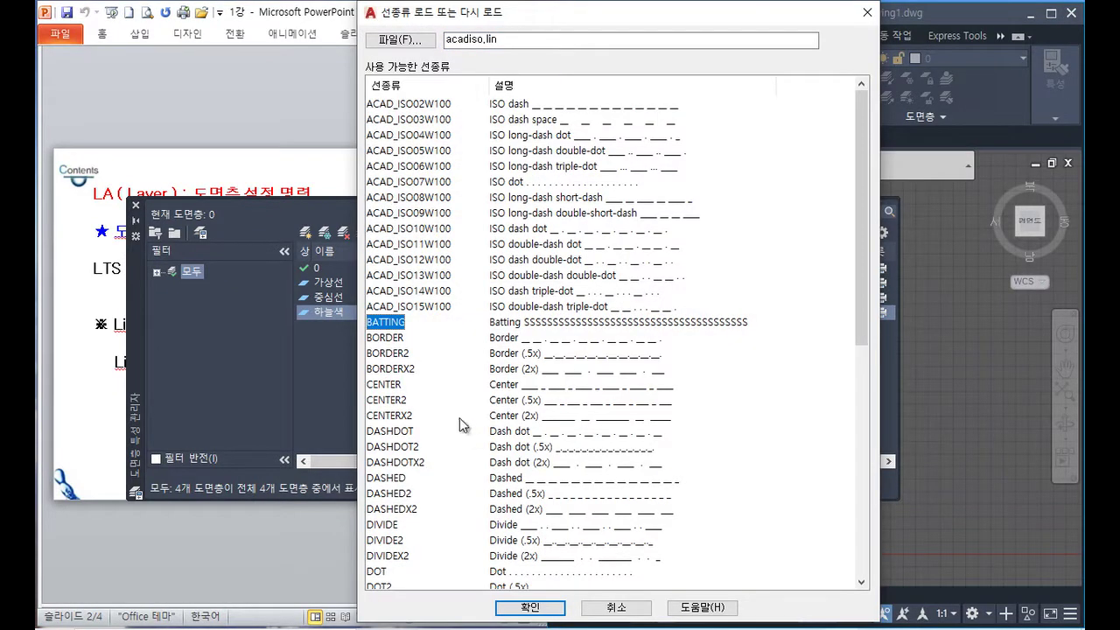
left_click(393, 387, "ctrl")
scroll(458, 395, "down", 1)
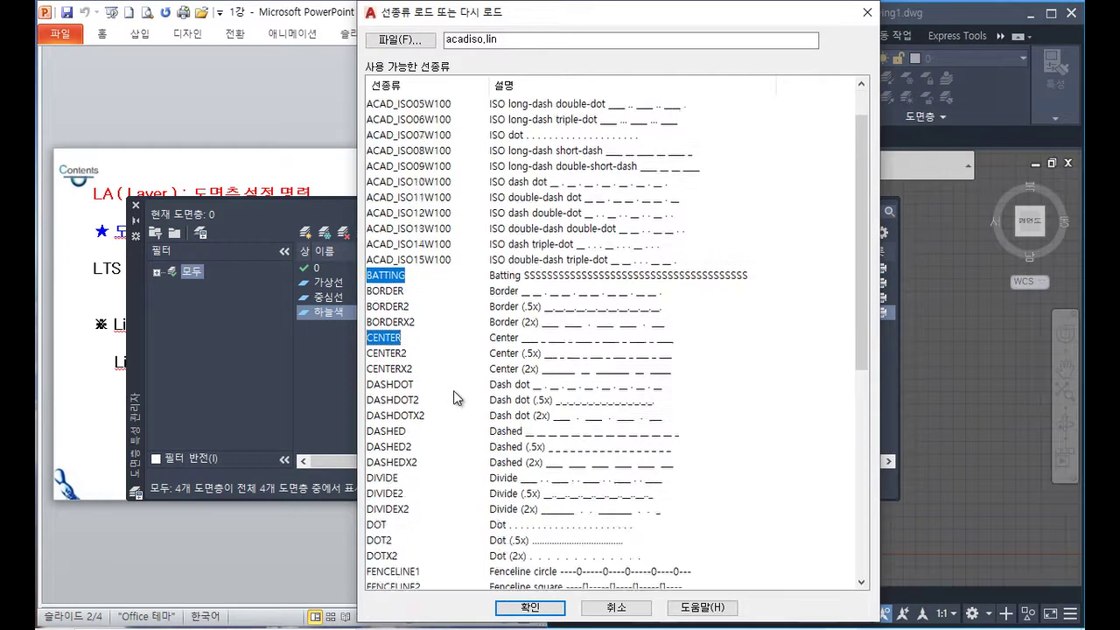
scroll(458, 395, "down", 1)
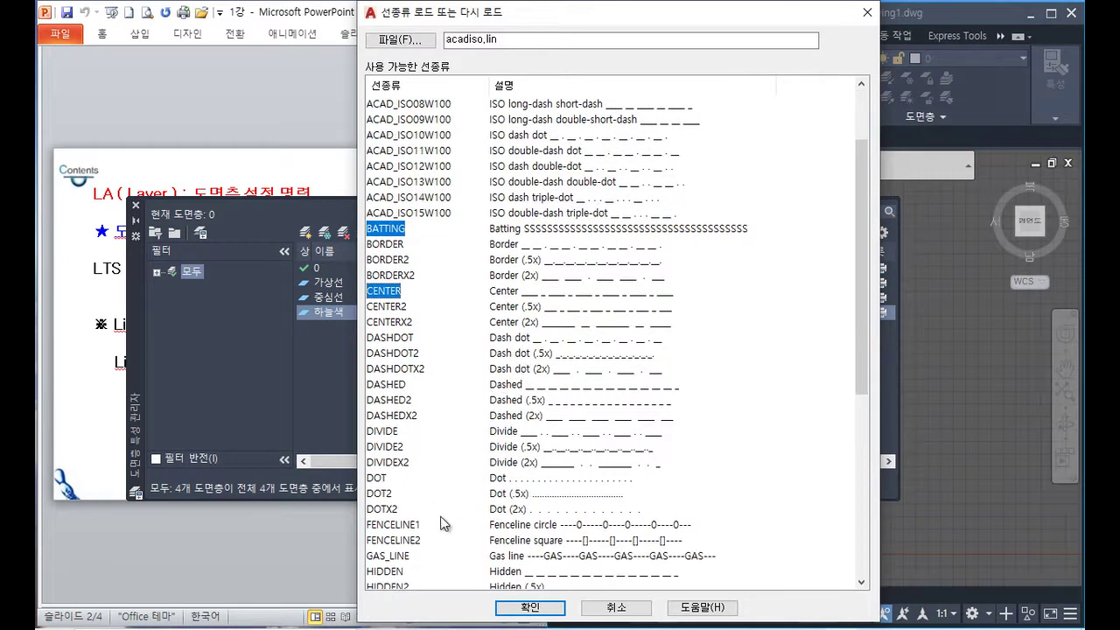
left_click(394, 558, "ctrl")
scroll(496, 451, "down", 3)
left_click(390, 424, "ctrl")
scroll(542, 411, "down", 4)
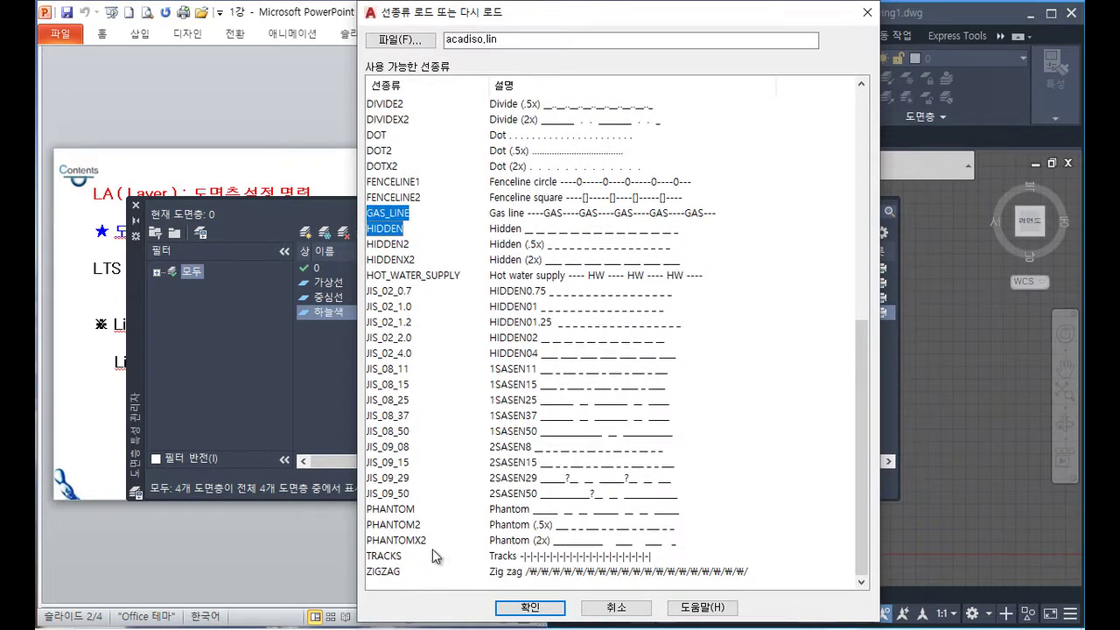
left_click(399, 511, "ctrl")
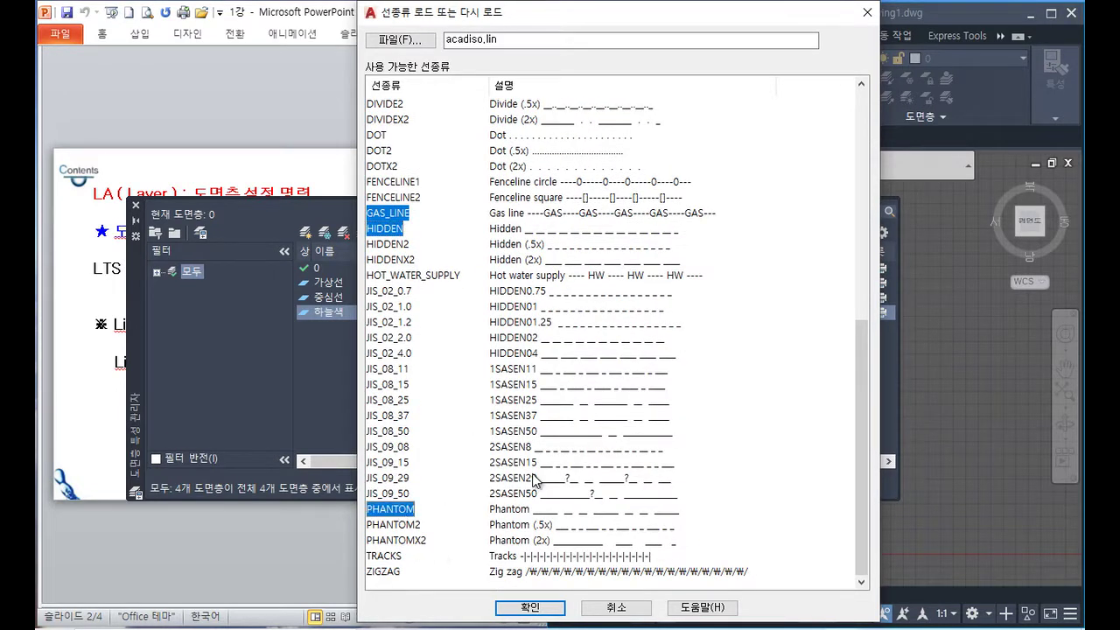
left_click(388, 574, "ctrl")
scroll(617, 411, "up", 5)
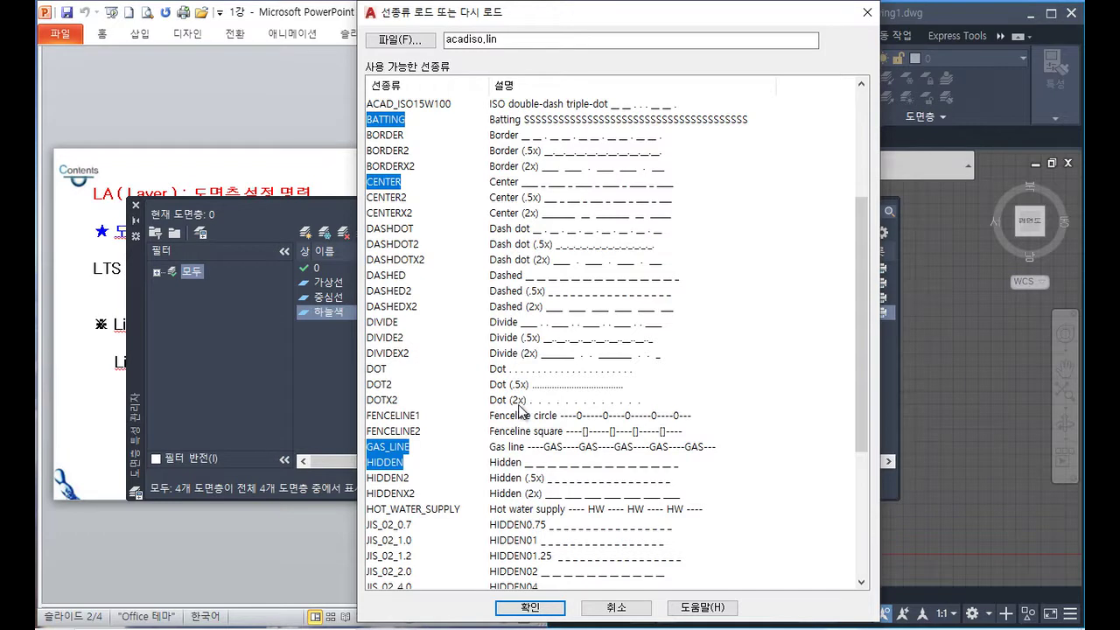
left_click(549, 607)
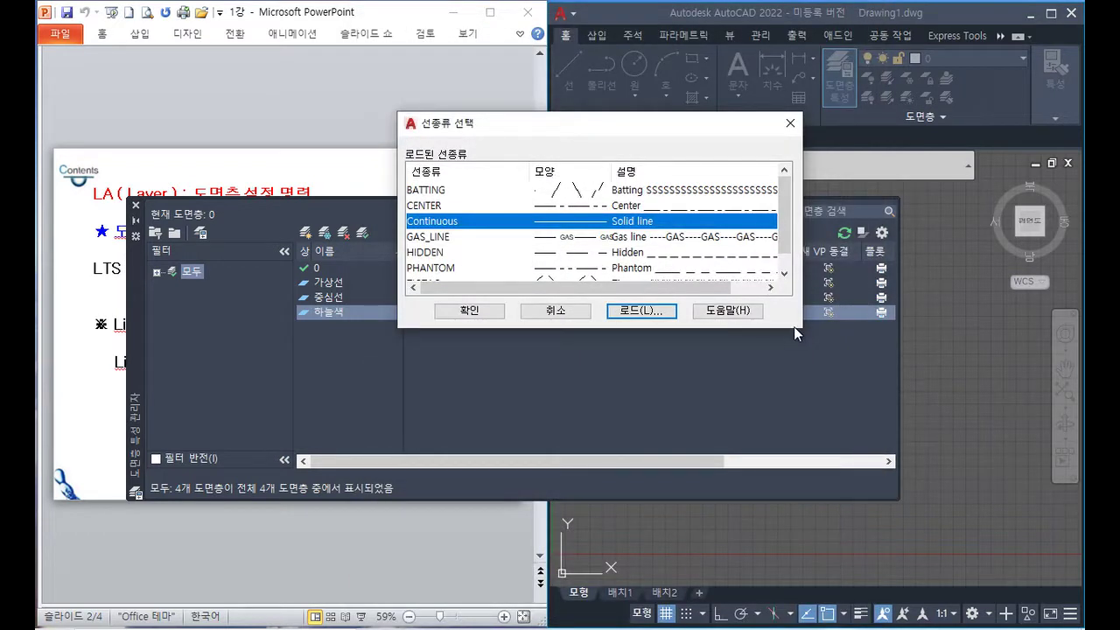
- Assign the BATTING linetype to the 하늘색 layer
scroll(785, 262, "down", 1)
scroll(785, 265, "up", 1)
mouse_move(571, 125)
left_mouse_down()
mouse_move(529, 148)
mouse_move(569, 140)
left_mouse_up()
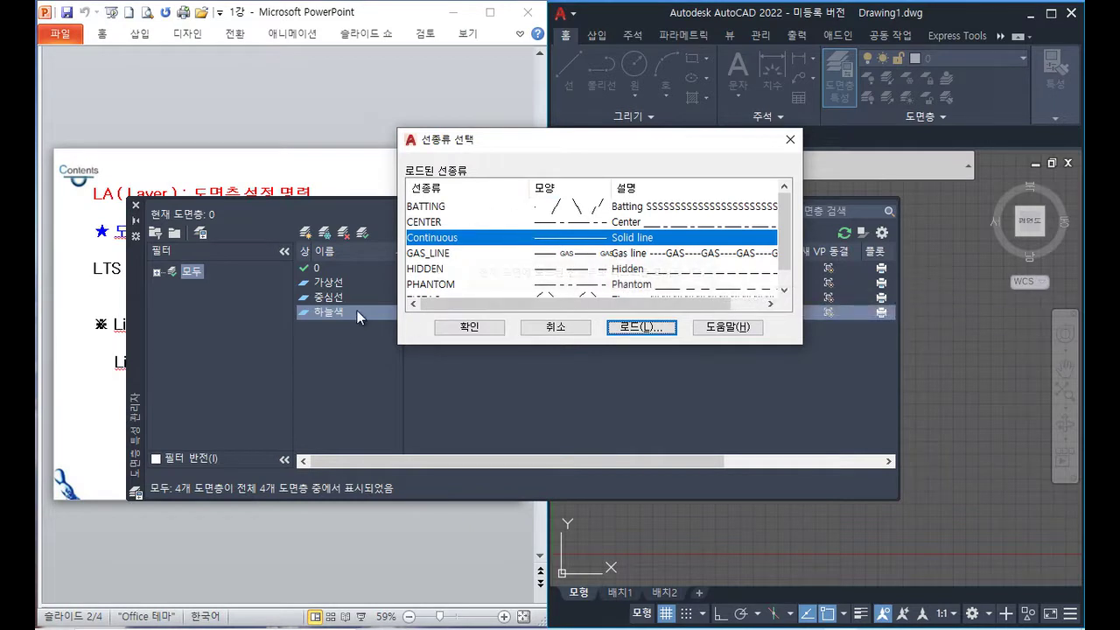
left_click(435, 209)
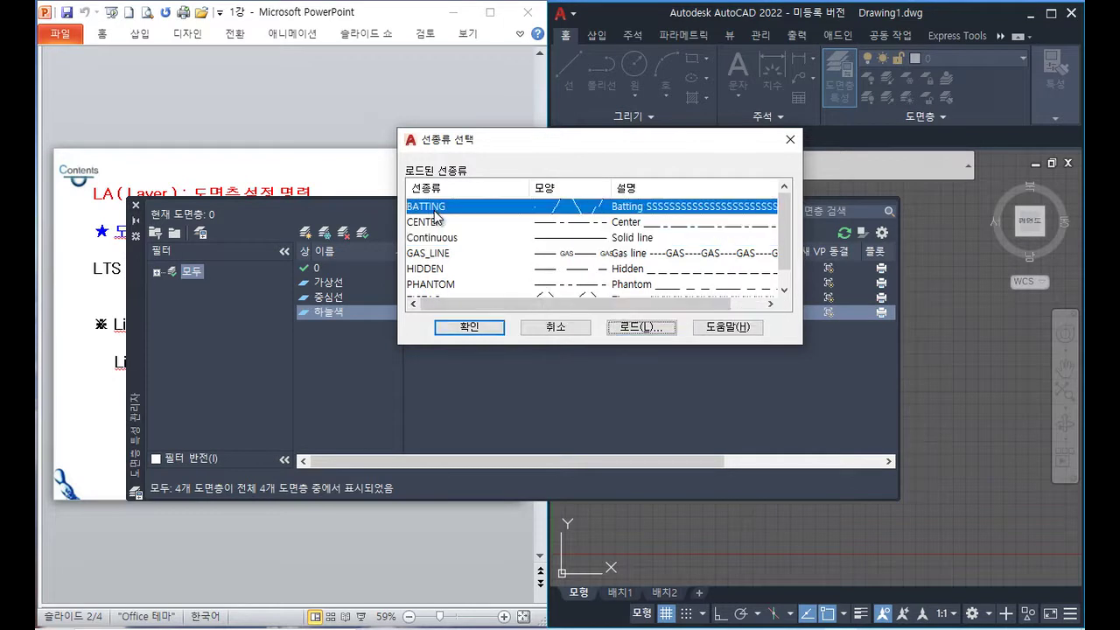
left_click(490, 332)
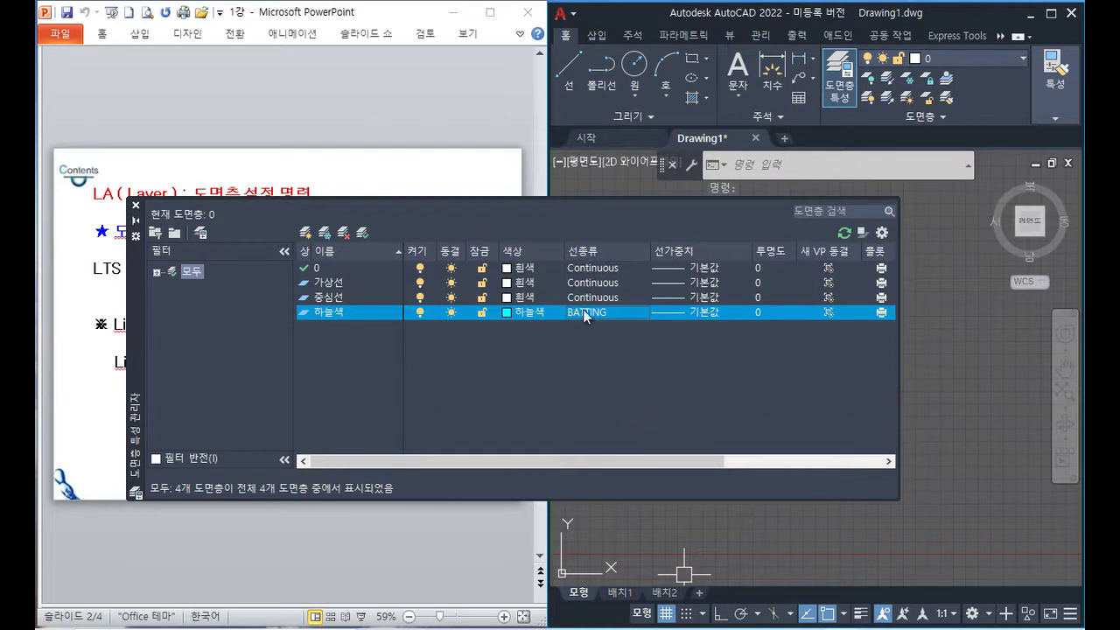
- Pick 0.70 mm in the Lineweight dialog for the 하늘색 layer and confirm
left_click(679, 315)
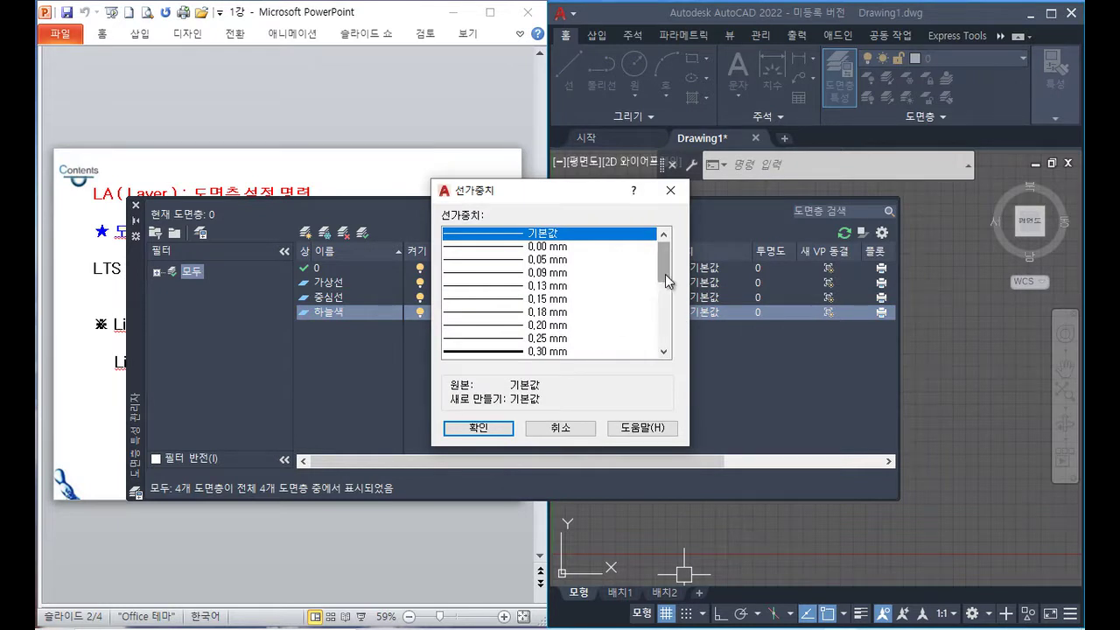
left_click_drag(664, 276, 670, 297)
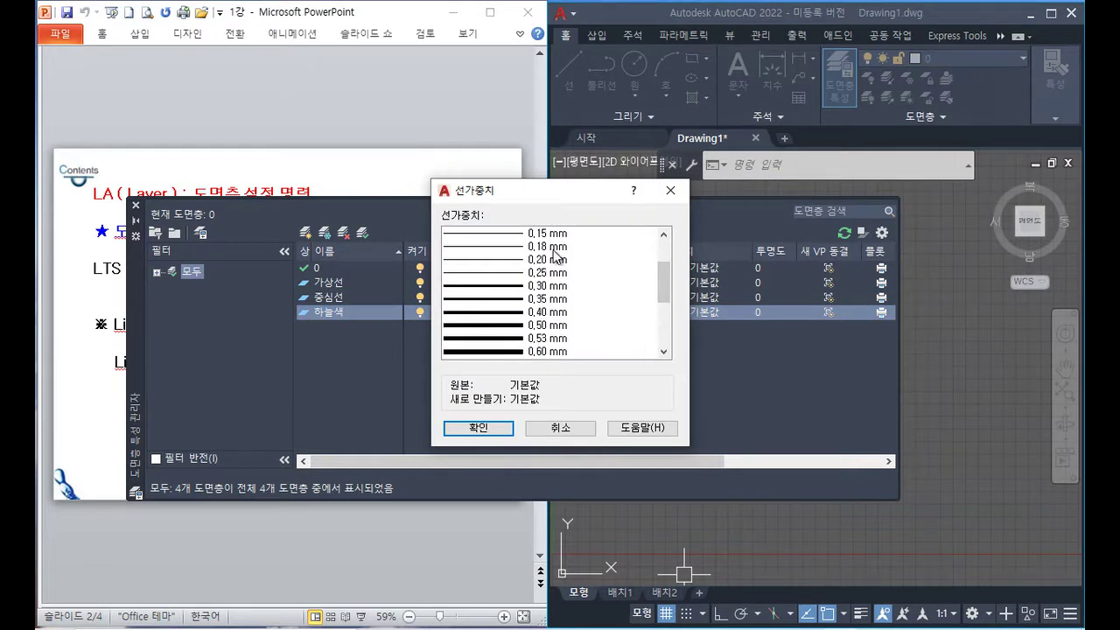
left_click_drag(662, 298, 664, 311)
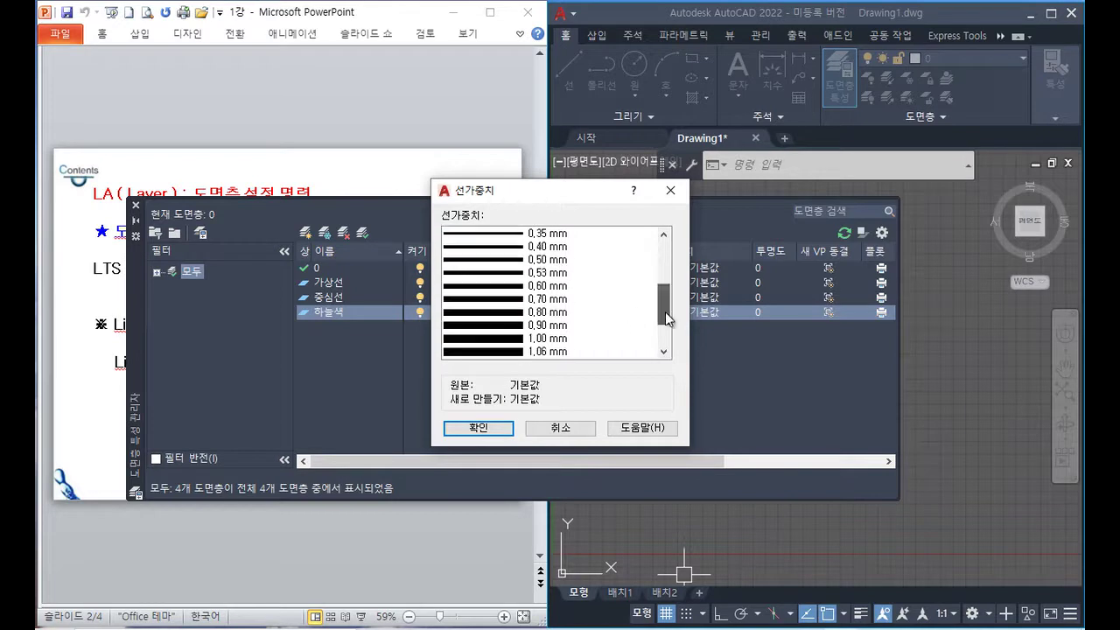
left_click(564, 313)
left_click(497, 430)
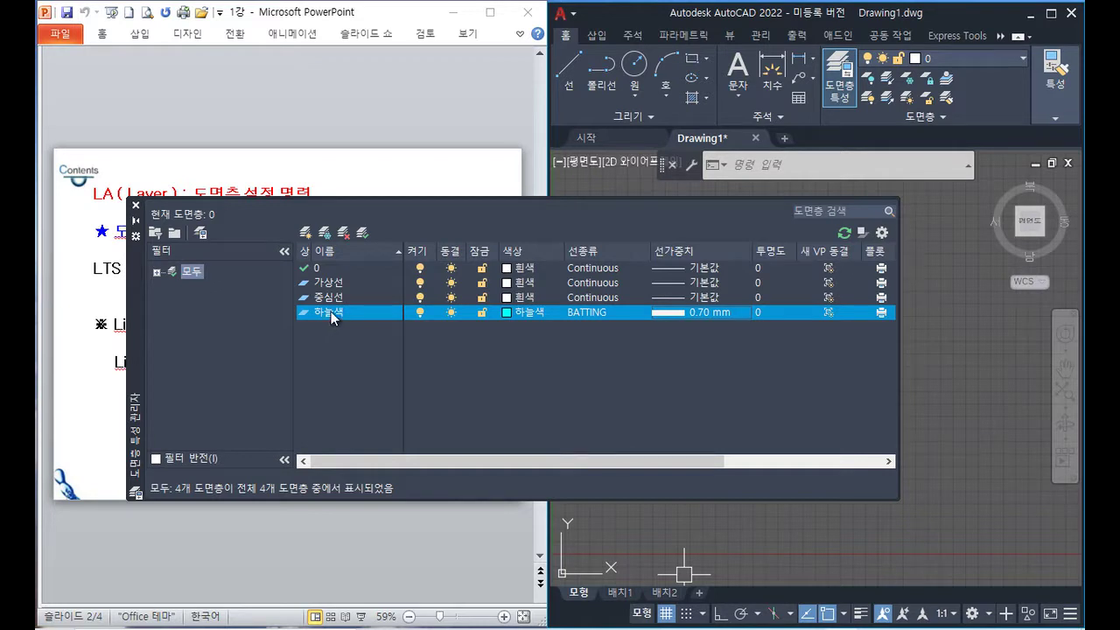
- Create a new layer and name it 윤곽선
key("alt+n")
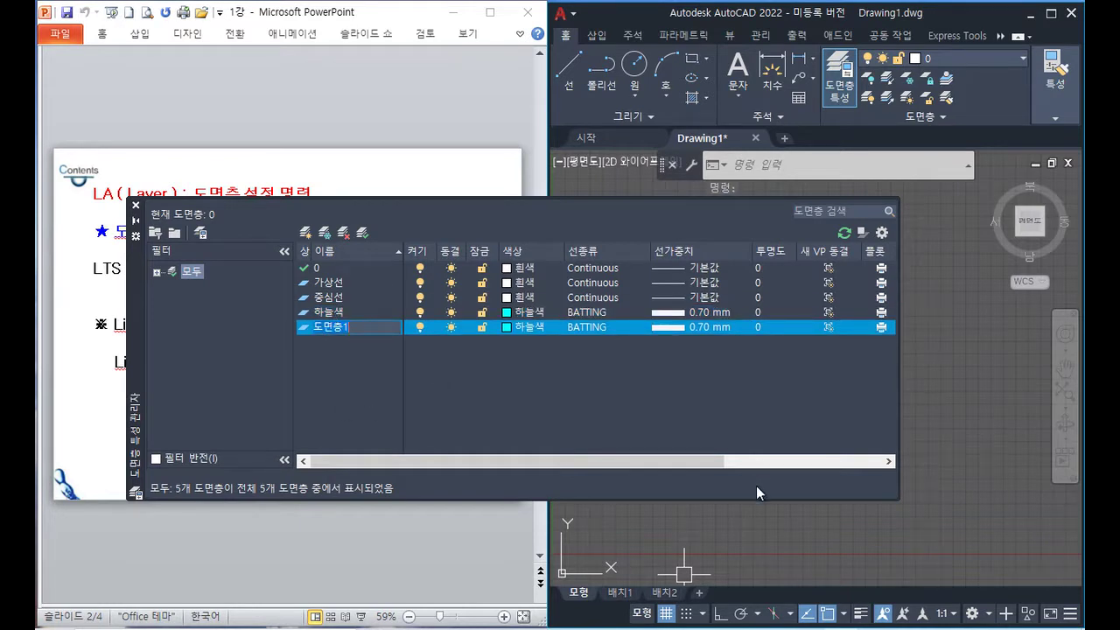
mouse_move(553, 292)
left_mouse_down()
mouse_move(541, 359)
mouse_move(591, 356)
left_mouse_up()
left_click_drag(700, 295, 697, 350)
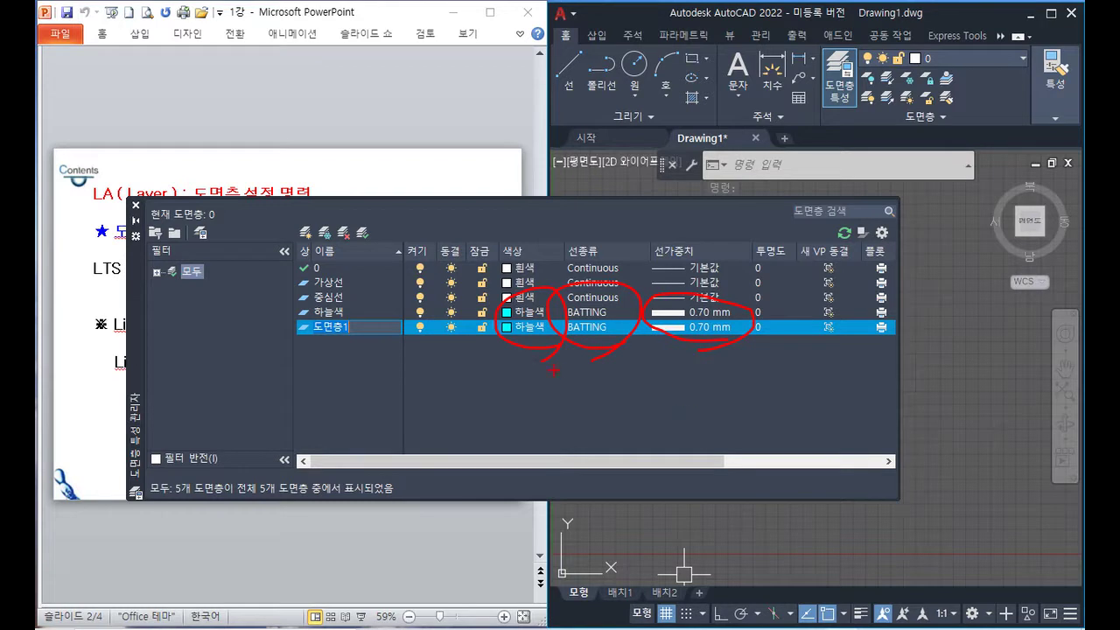
key("Escape")
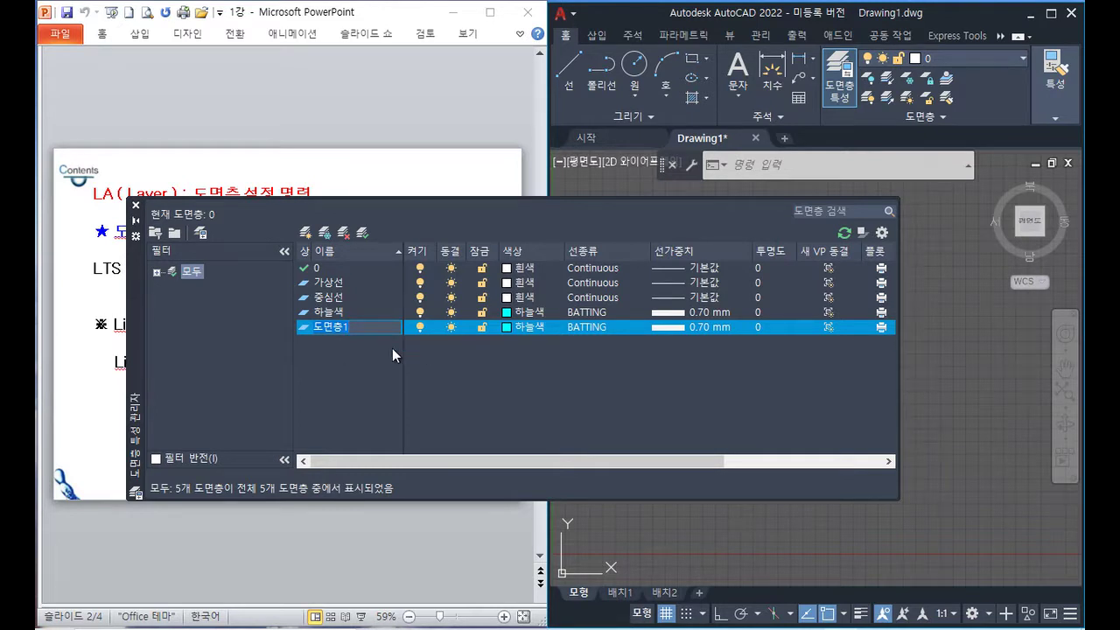
key("BackSpace")
key("BackSpace")
key("BackSpace")
type("윤곽선")
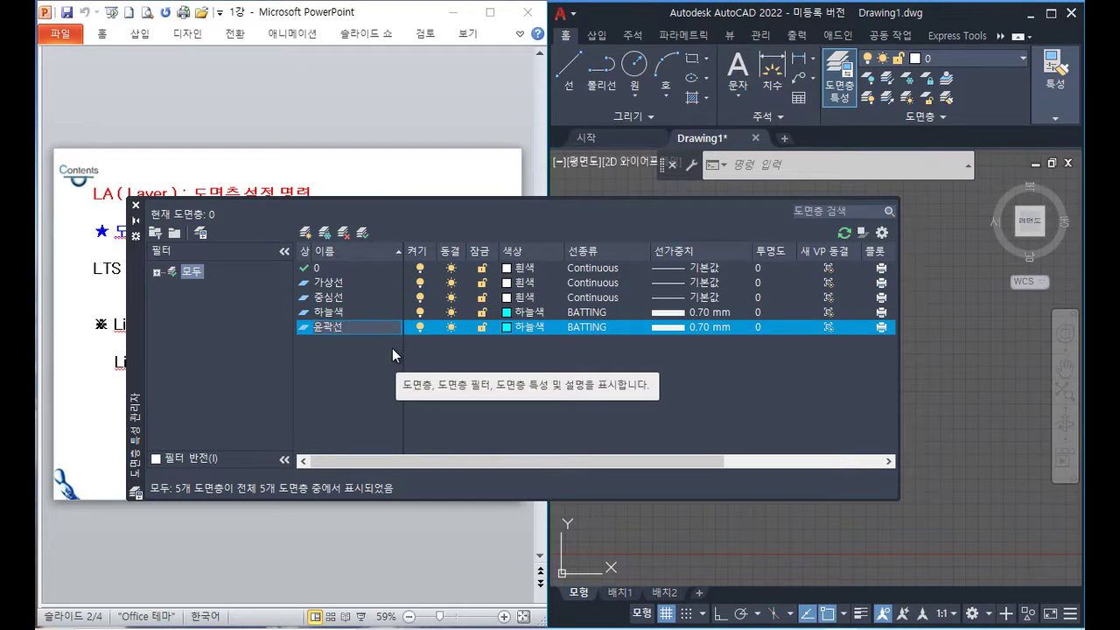
key("Return")
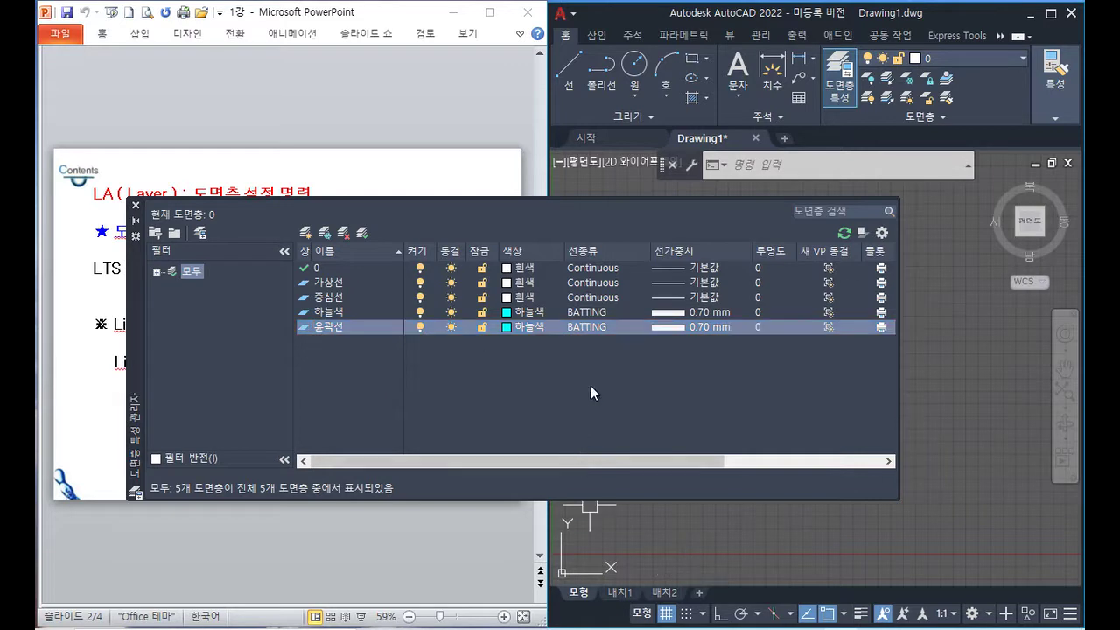
- Set the 윤곽선 layer's linetype to Continuous
left_click(581, 327)
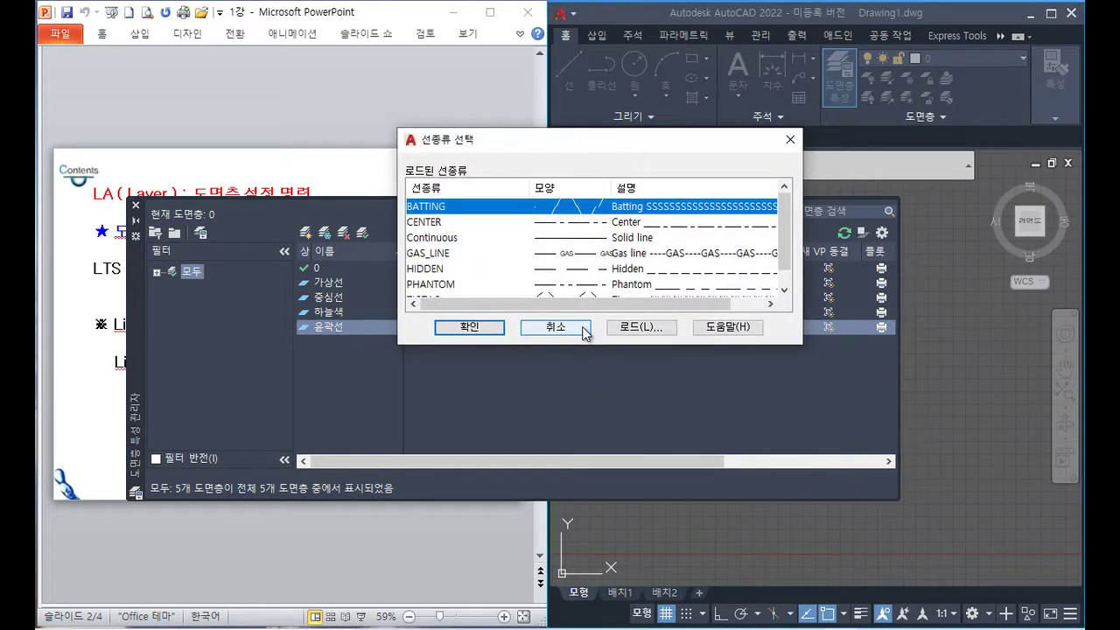
left_click(442, 241)
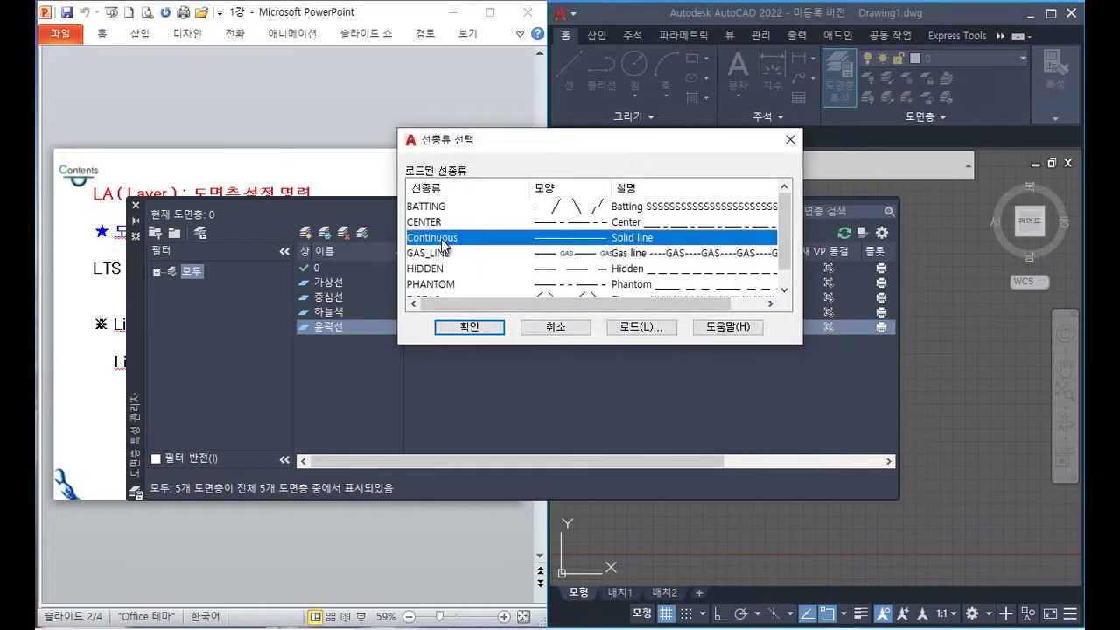
left_click(473, 327)
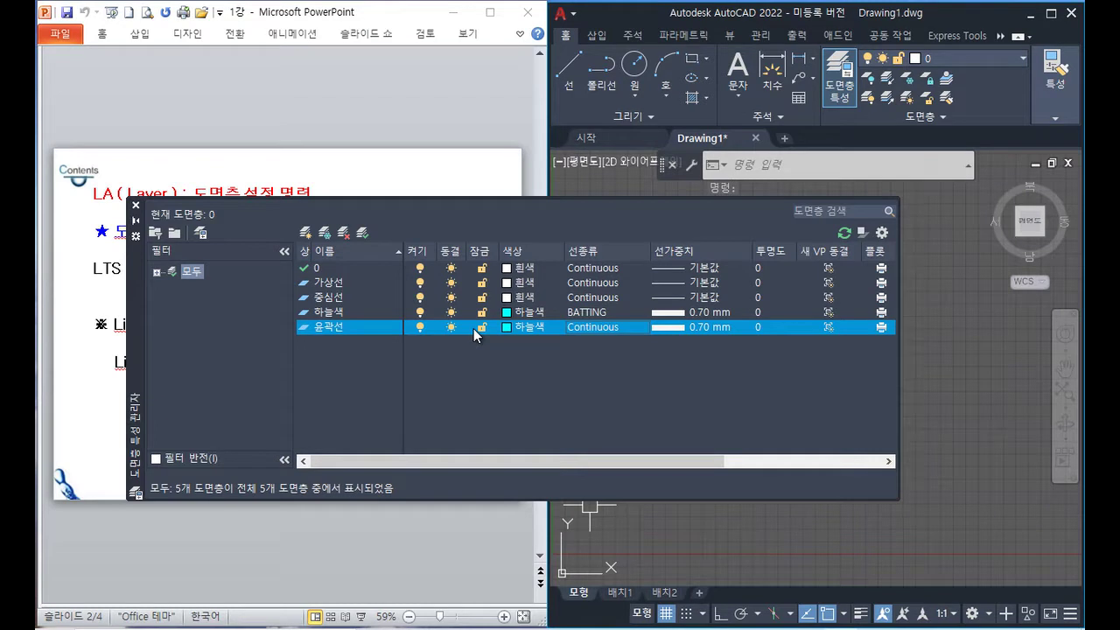
left_click(346, 284)
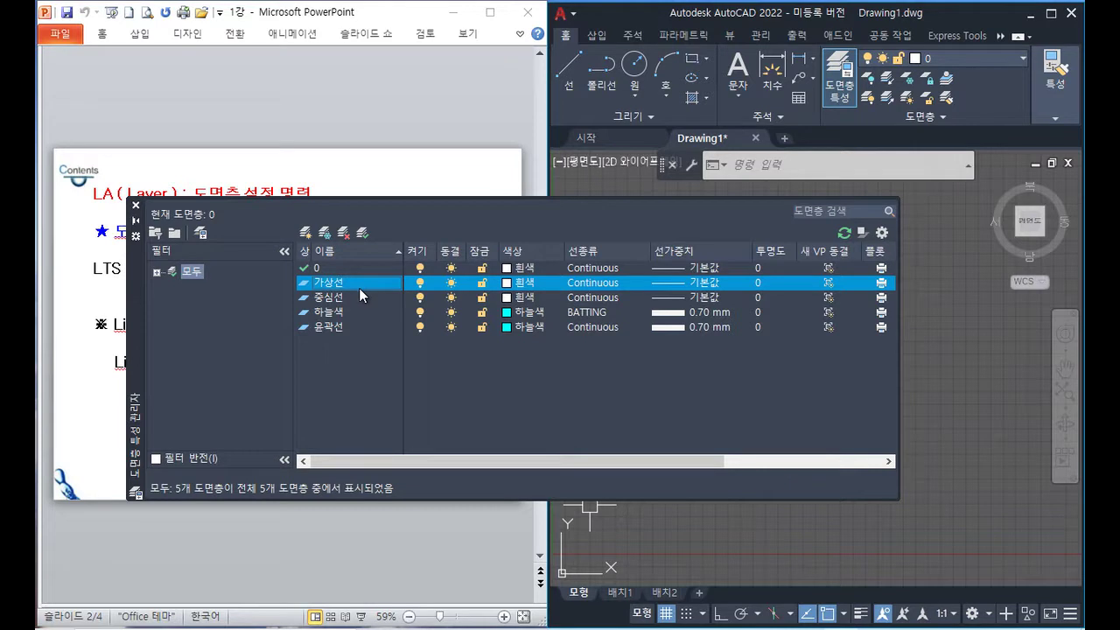
- Create a new layer named 숨은선 after the selected 가상선 layer
key("alt+n")
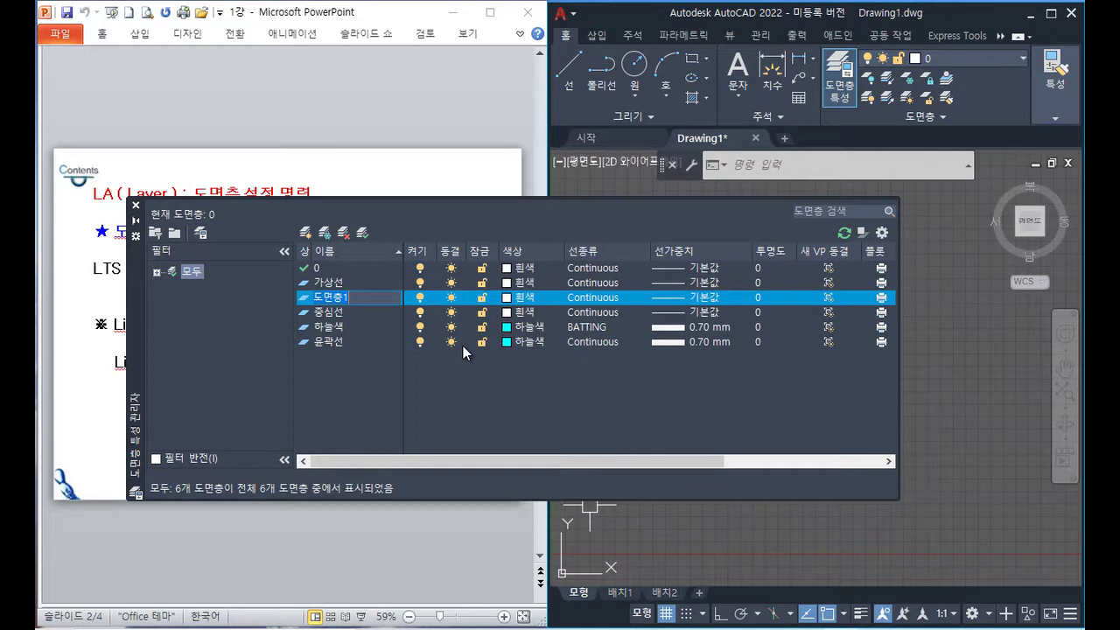
type("숨은서")
type("ㄴ")
key("Return")
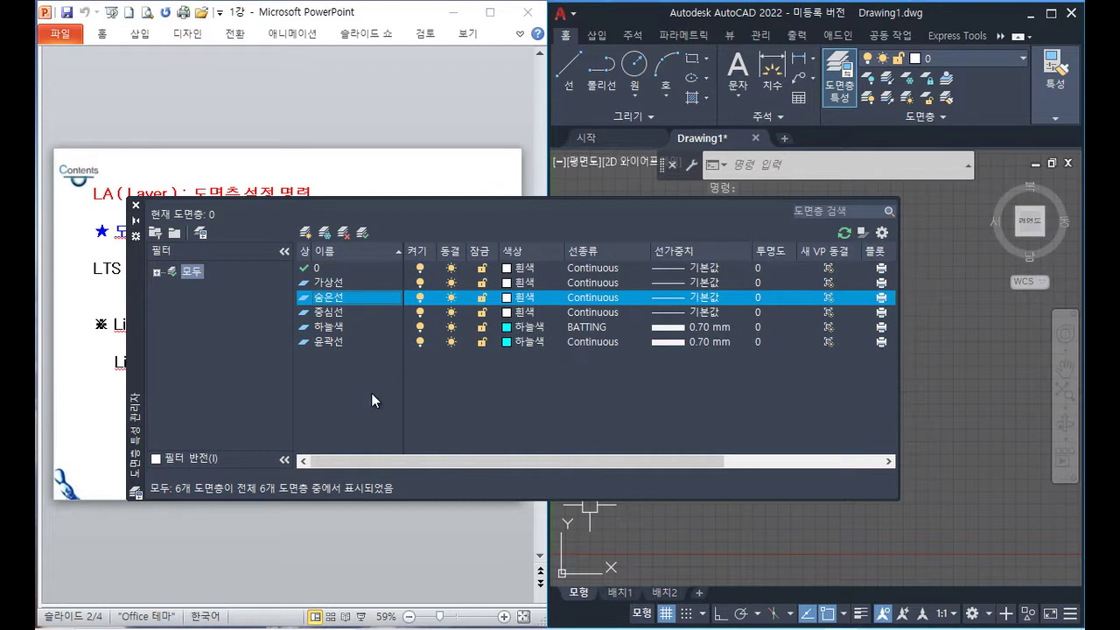
- Set the 가상선 layer to colour 8 and the PHANTOM linetype
left_click(338, 283)
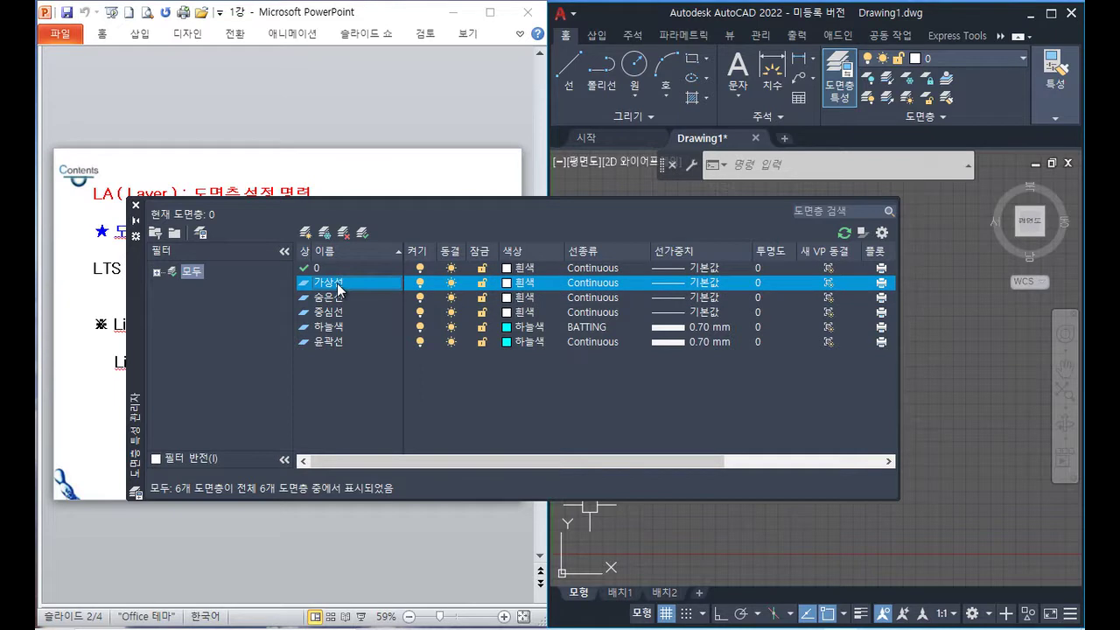
left_click(507, 283)
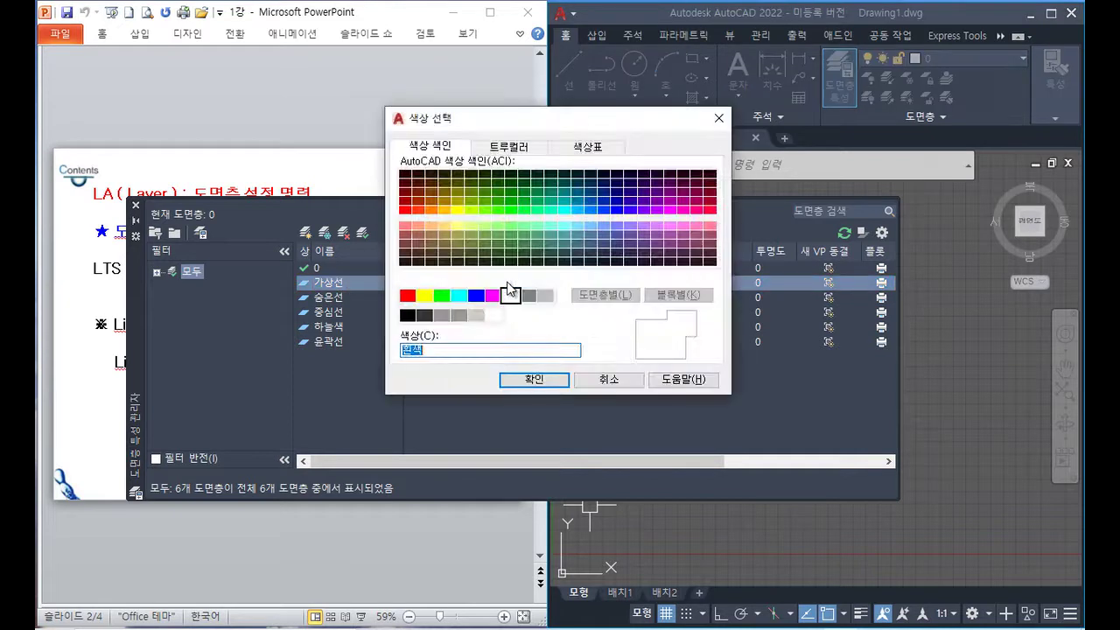
type("8")
key("Return")
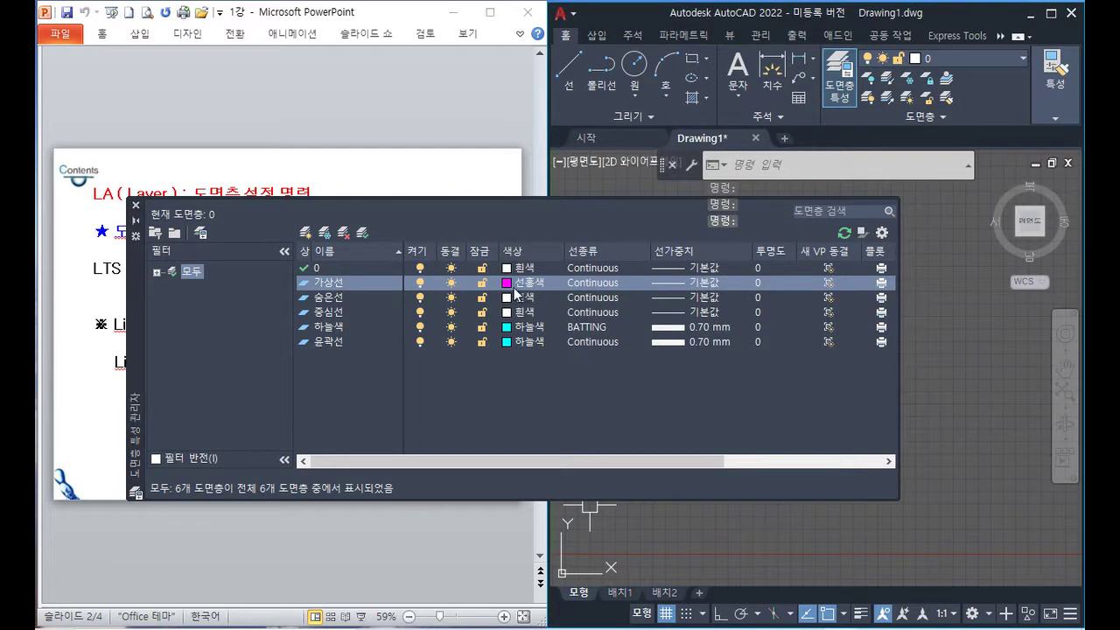
left_click(595, 284)
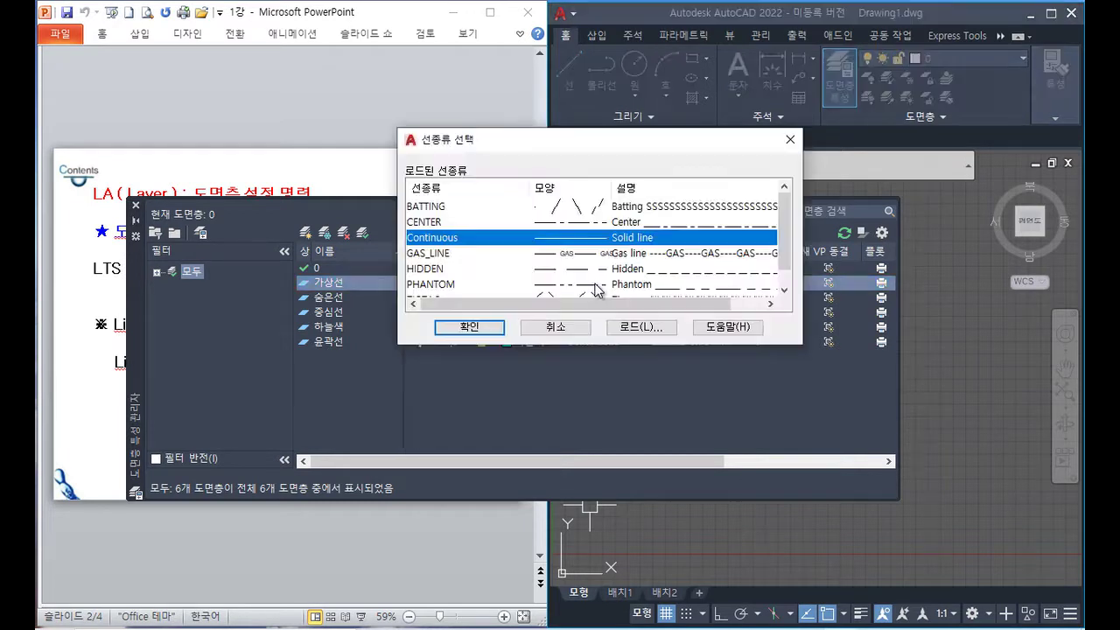
left_click(443, 285)
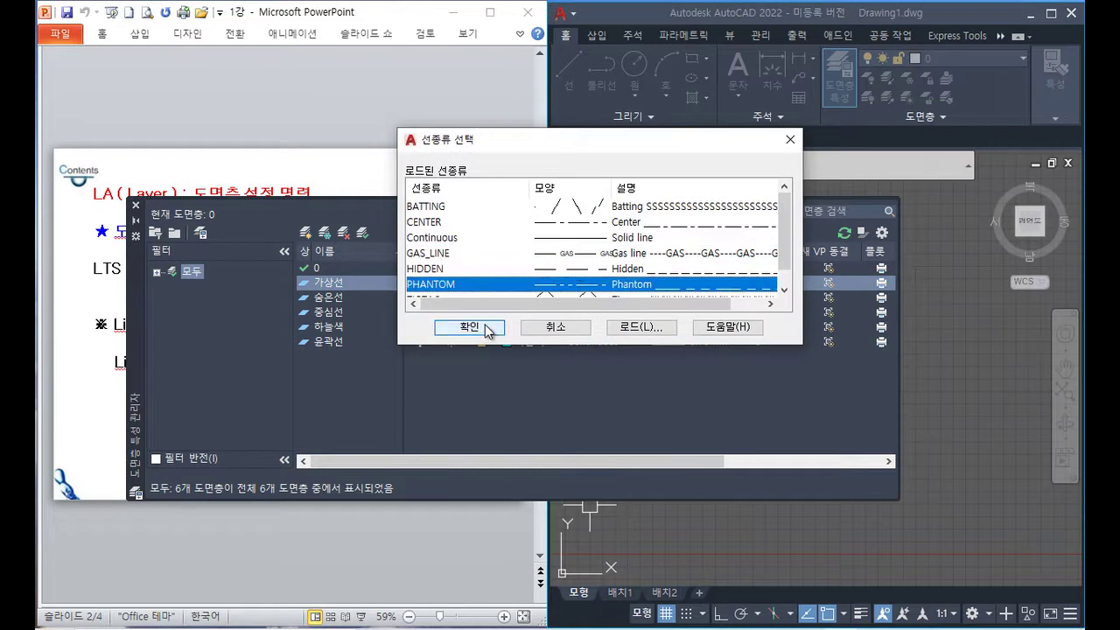
left_click(470, 327)
- Make the 숨은선 layer yellow with the HIDDEN linetype
left_click(337, 299)
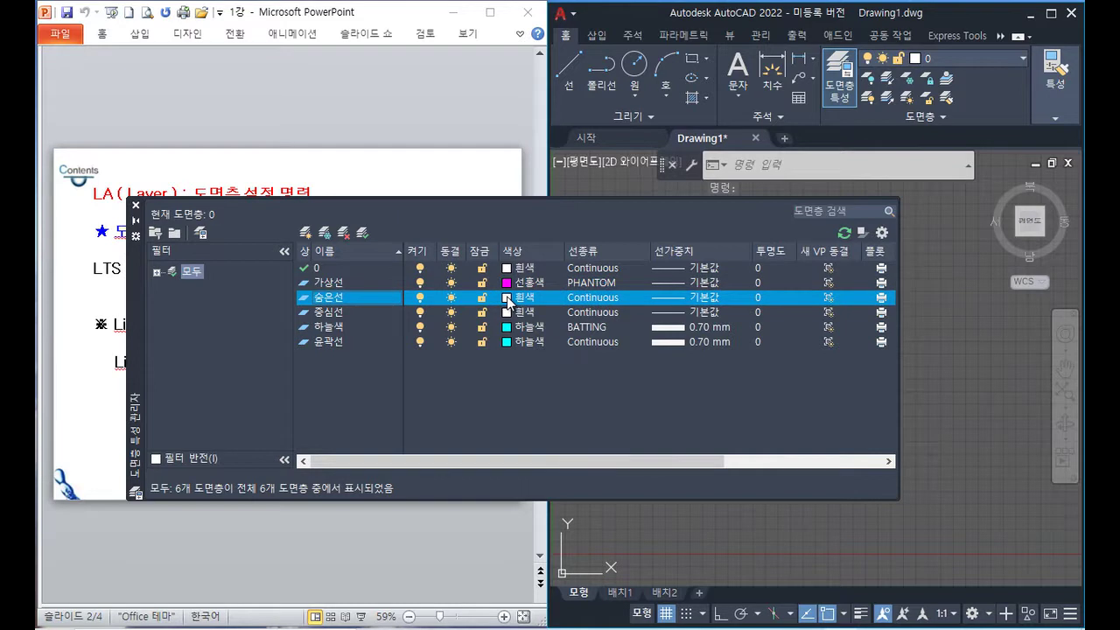
left_click(507, 298)
left_click(437, 298)
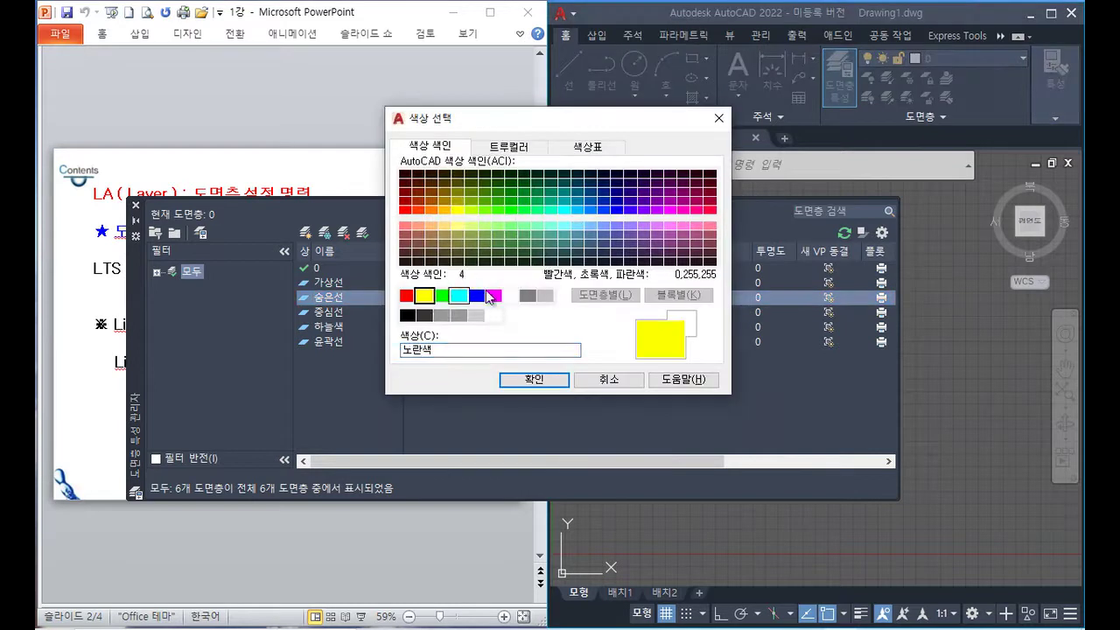
left_click(555, 380)
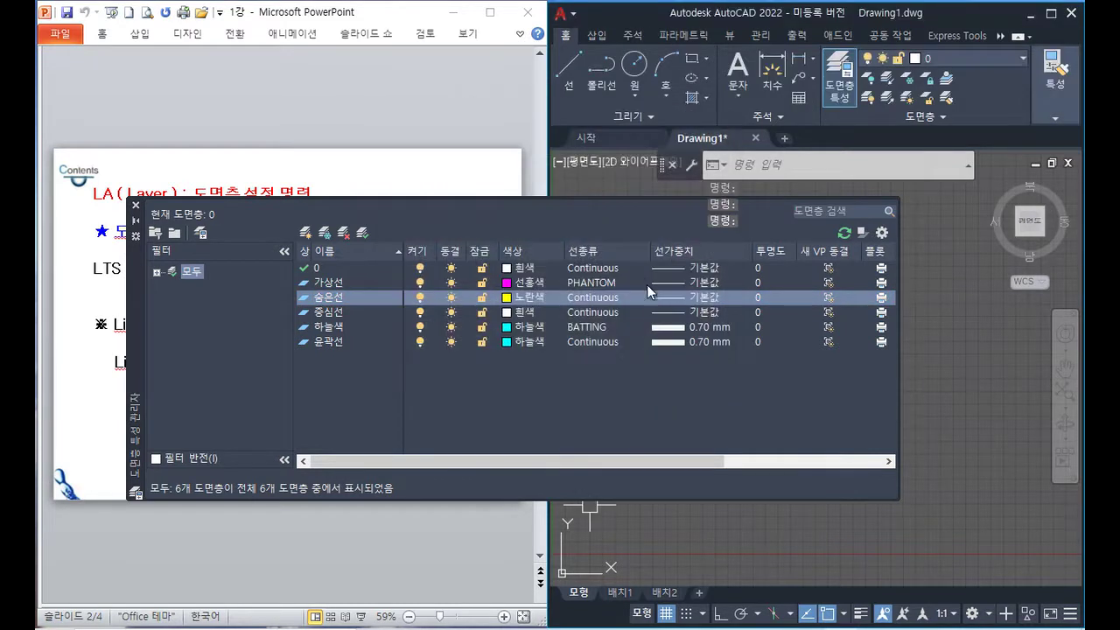
left_click(596, 298)
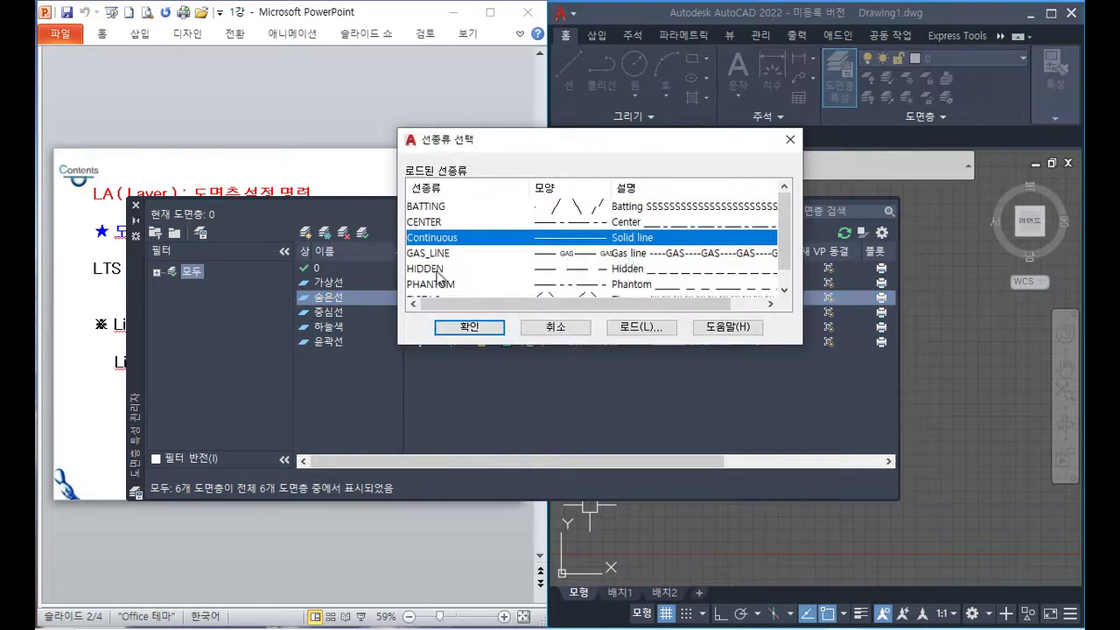
left_click(442, 268)
left_click(469, 326)
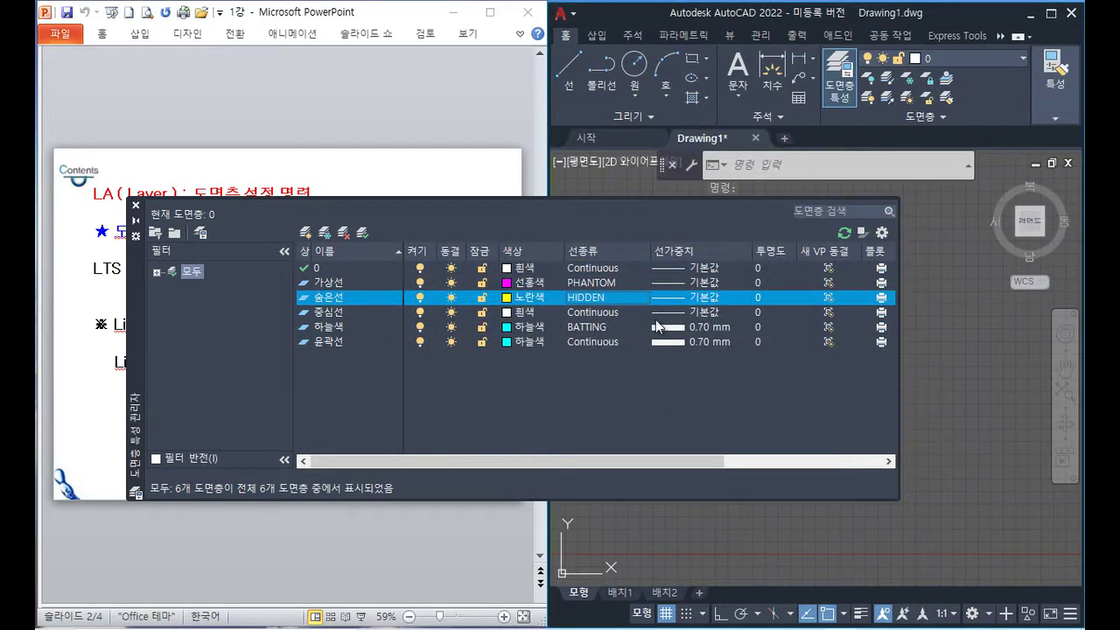
- Give the 숨은선 layer a 0.35 mm lineweight
left_click(665, 298)
left_click(662, 352)
left_click(538, 351)
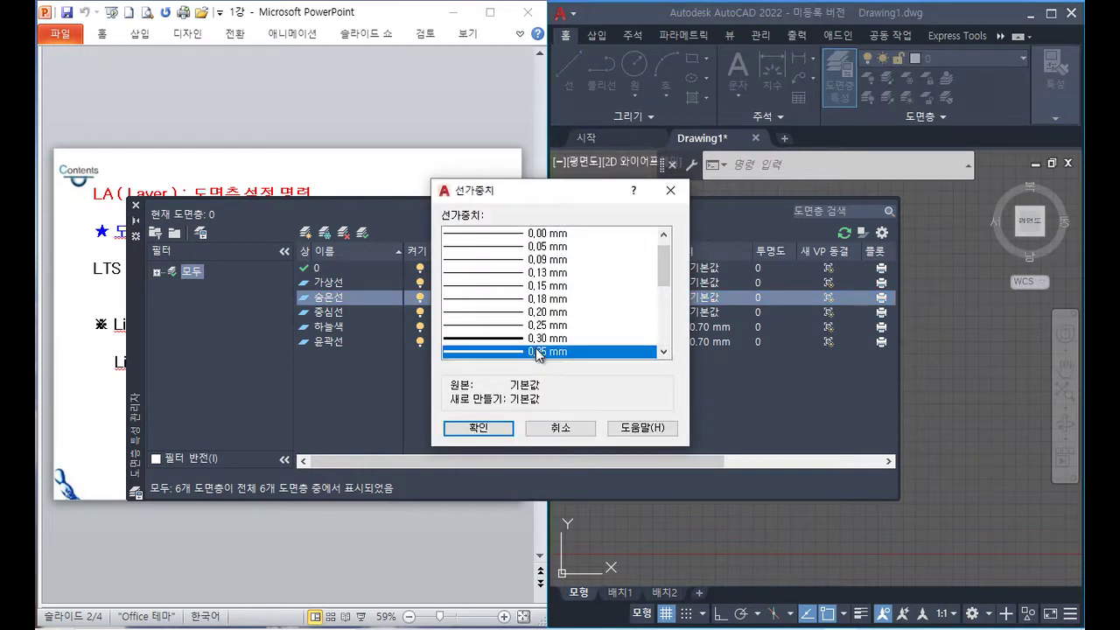
left_click(478, 427)
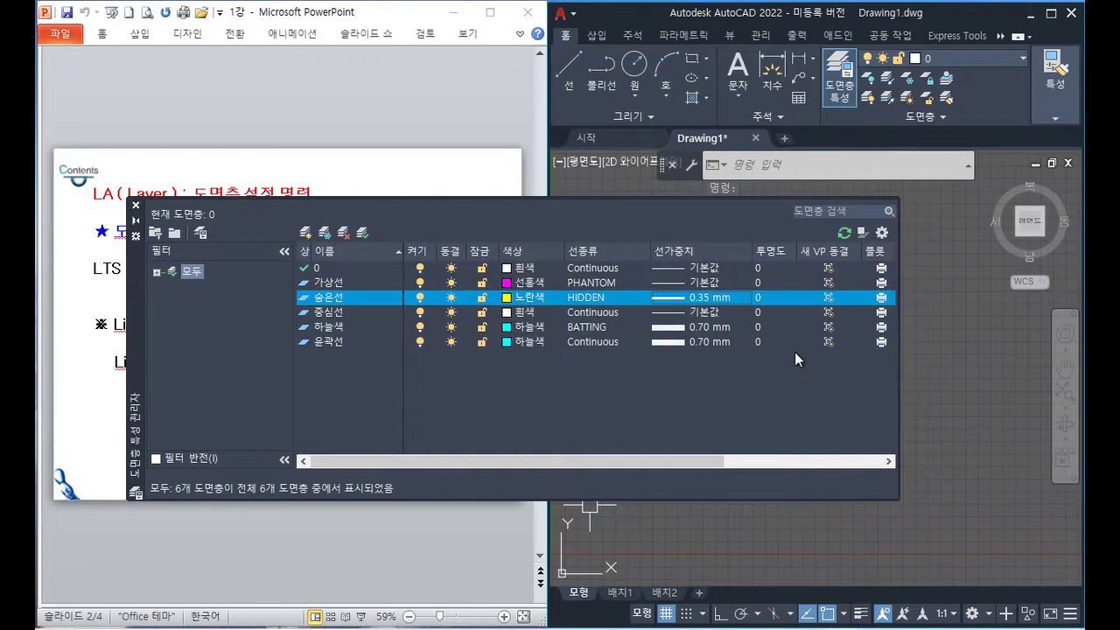
left_click(672, 282)
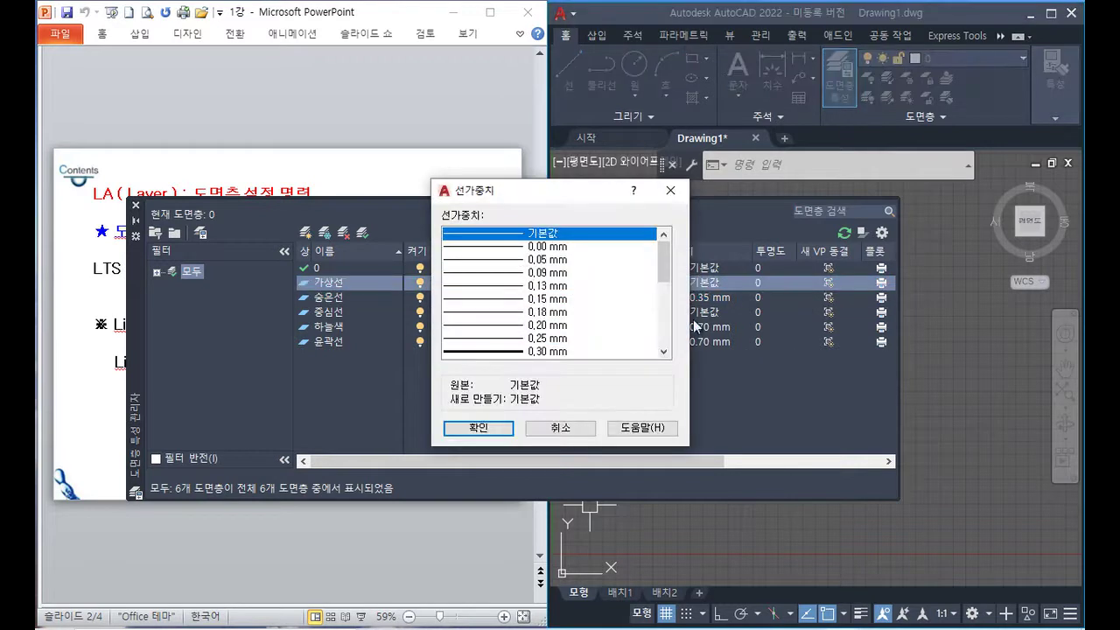
- Set lineweights to 0.18 mm for 가상선 and 0.25 mm for 중심선
left_click(544, 320)
left_click(477, 427)
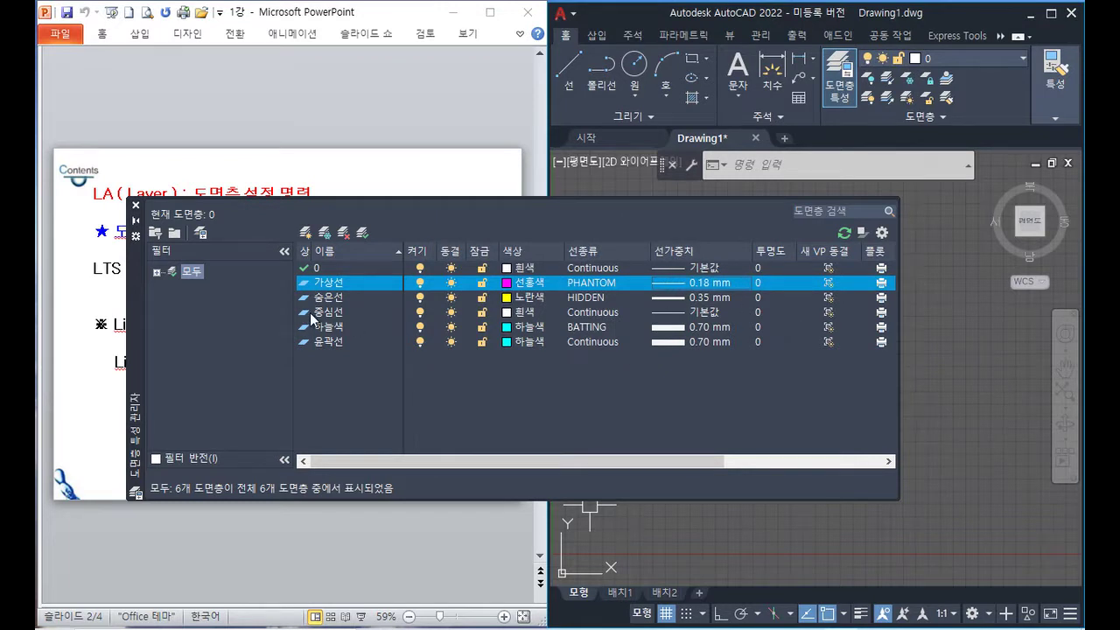
left_click(684, 317)
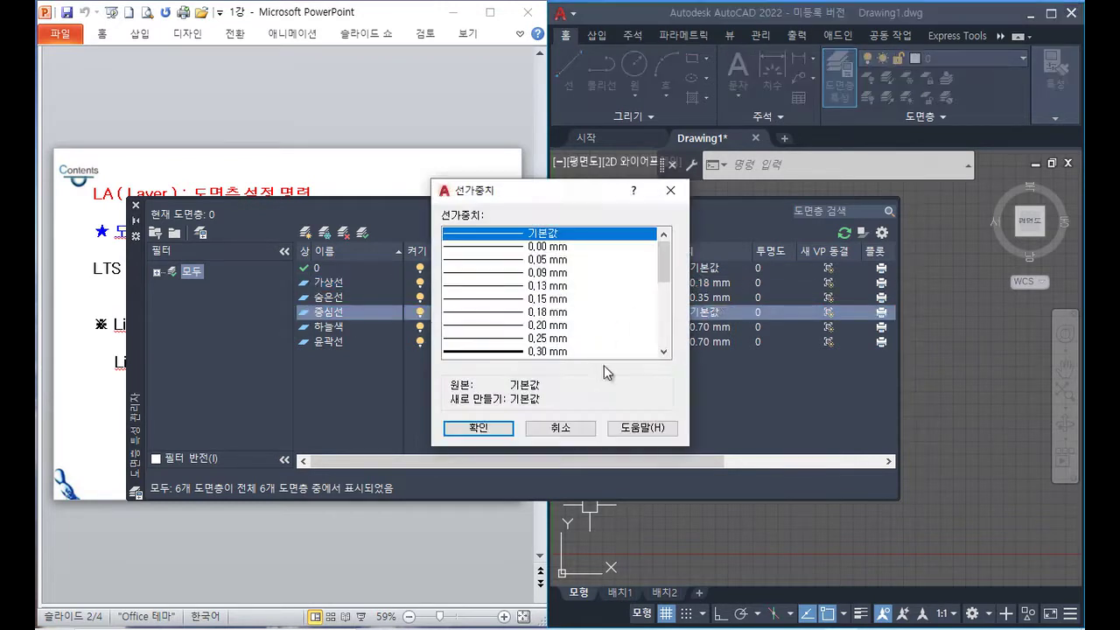
left_click(534, 338)
left_click(490, 428)
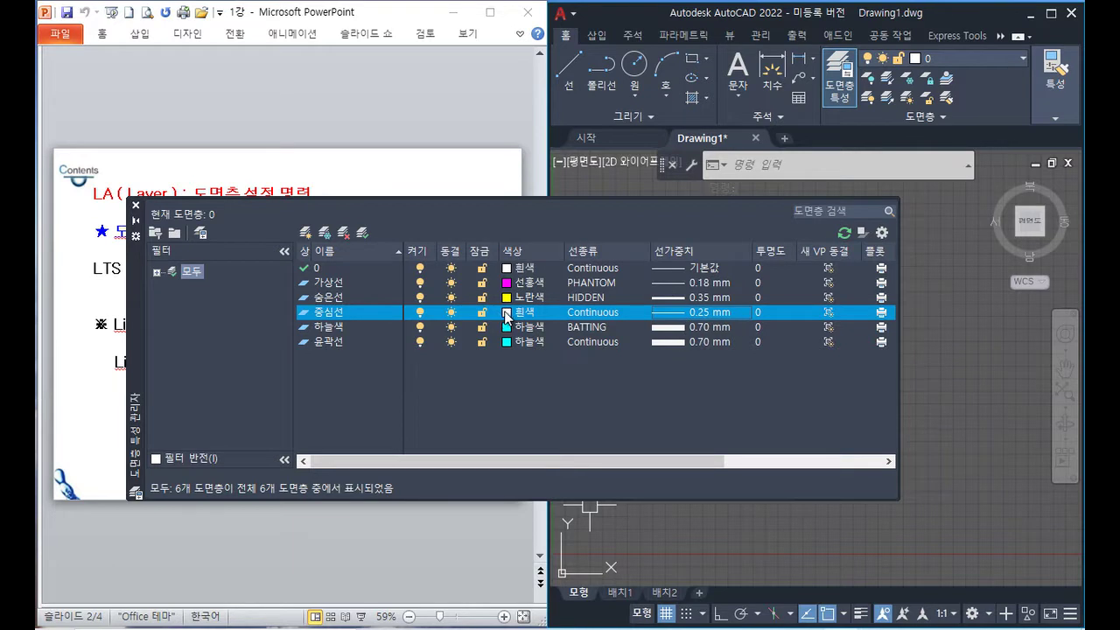
- Make the 중심선 layer colour 1 (red) with the CENTER linetype
left_click(506, 313)
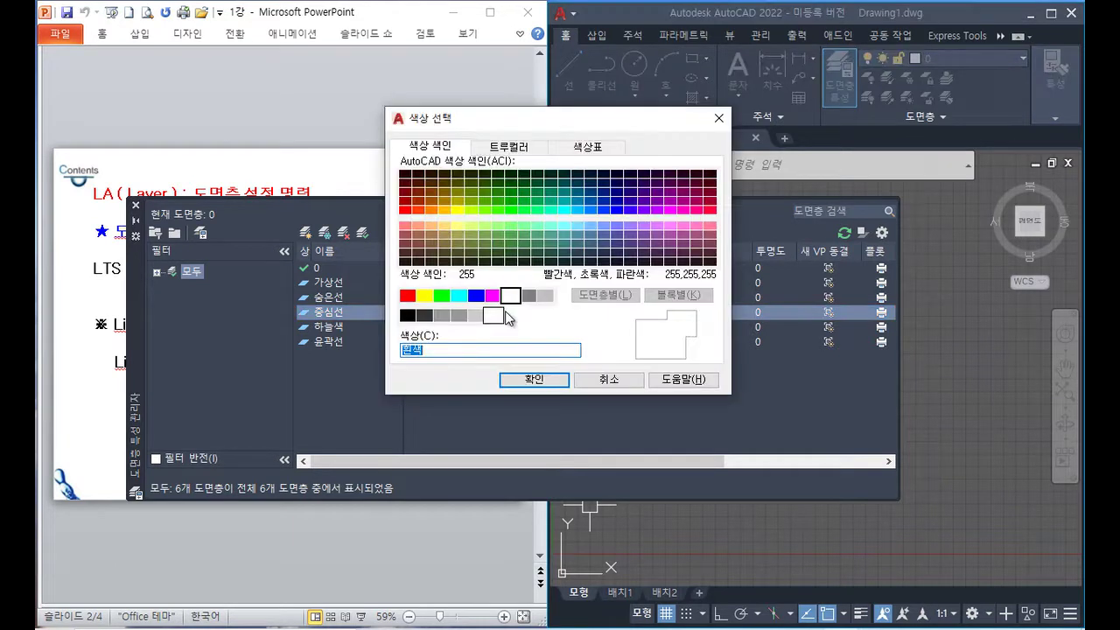
type("1")
key("Return")
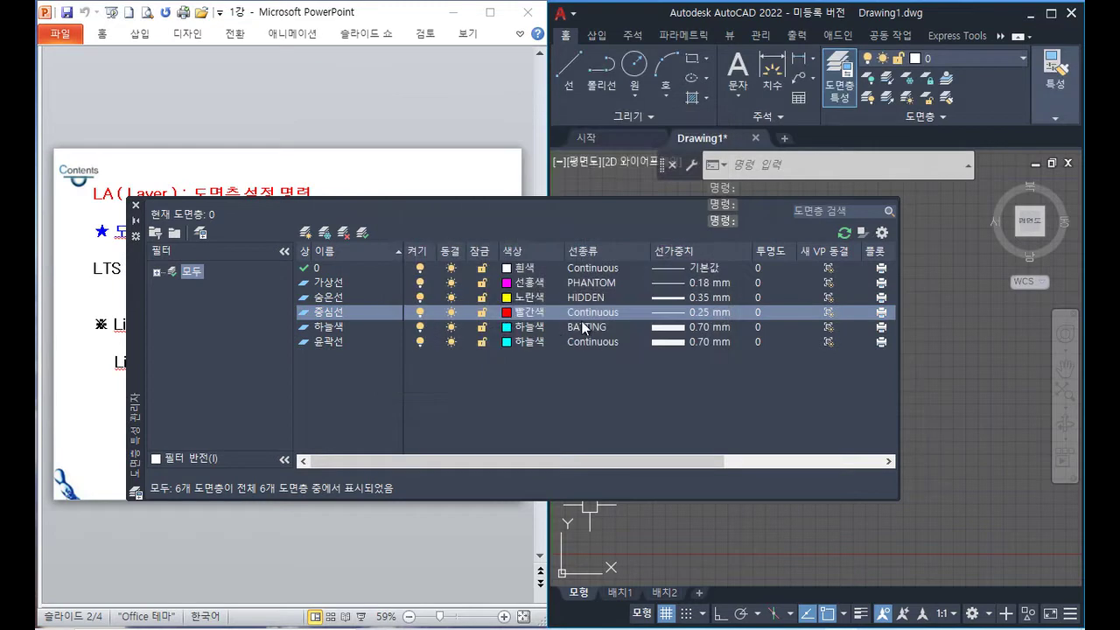
left_click(584, 312)
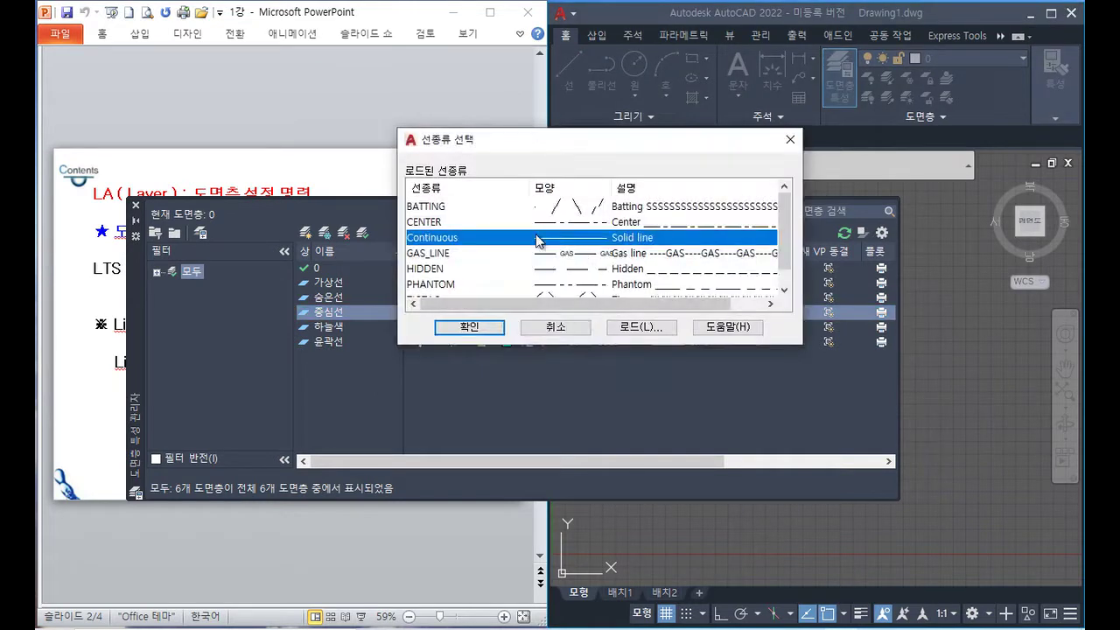
left_click(437, 222)
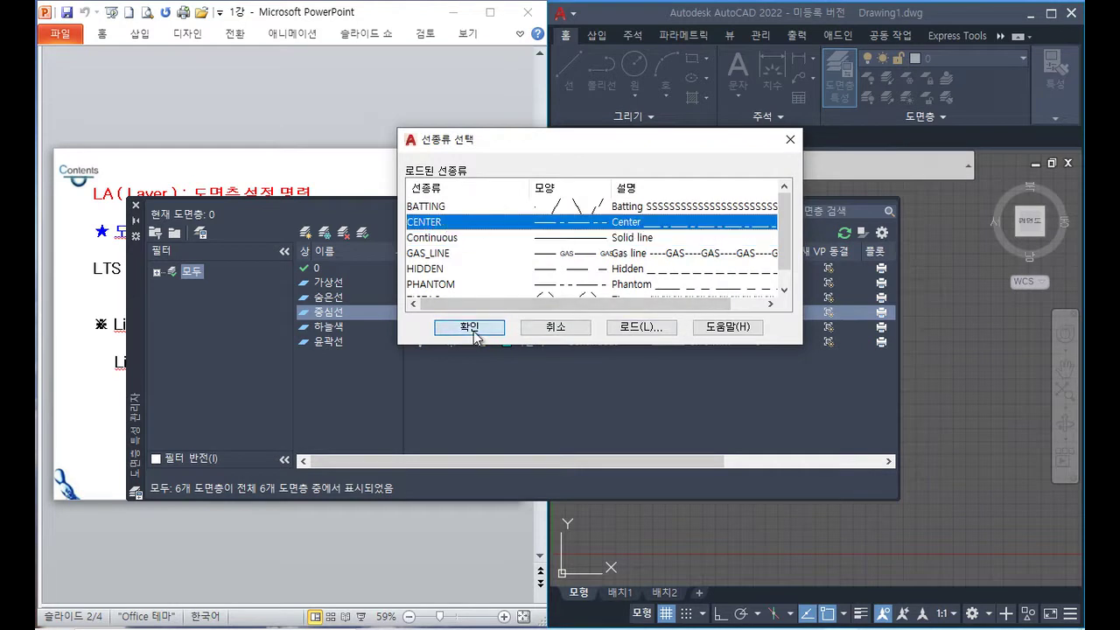
left_click(471, 327)
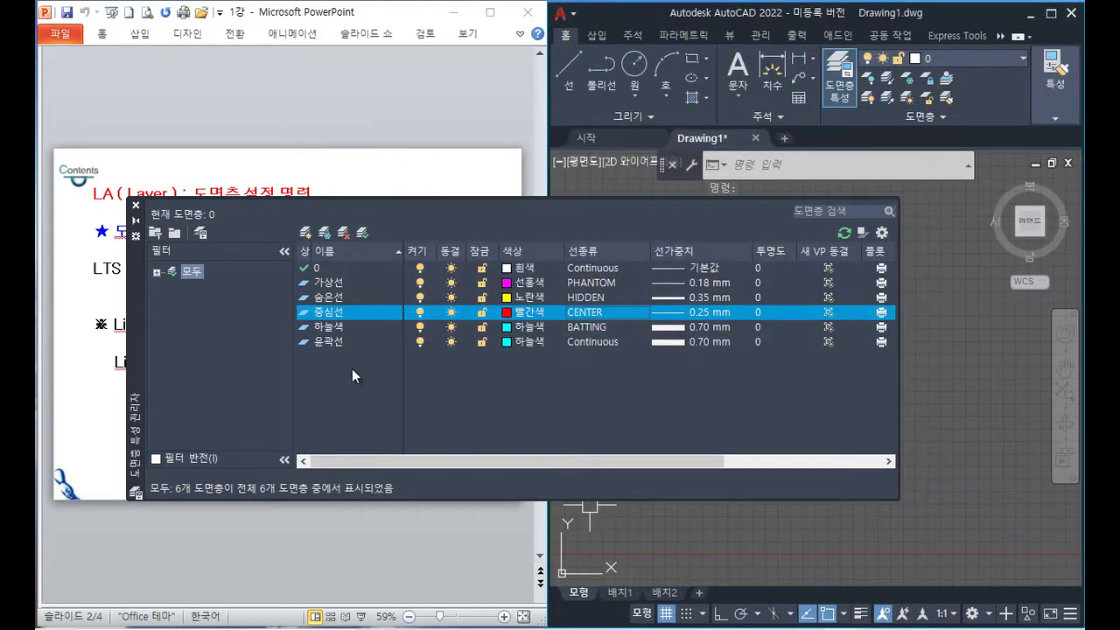
left_click(345, 269)
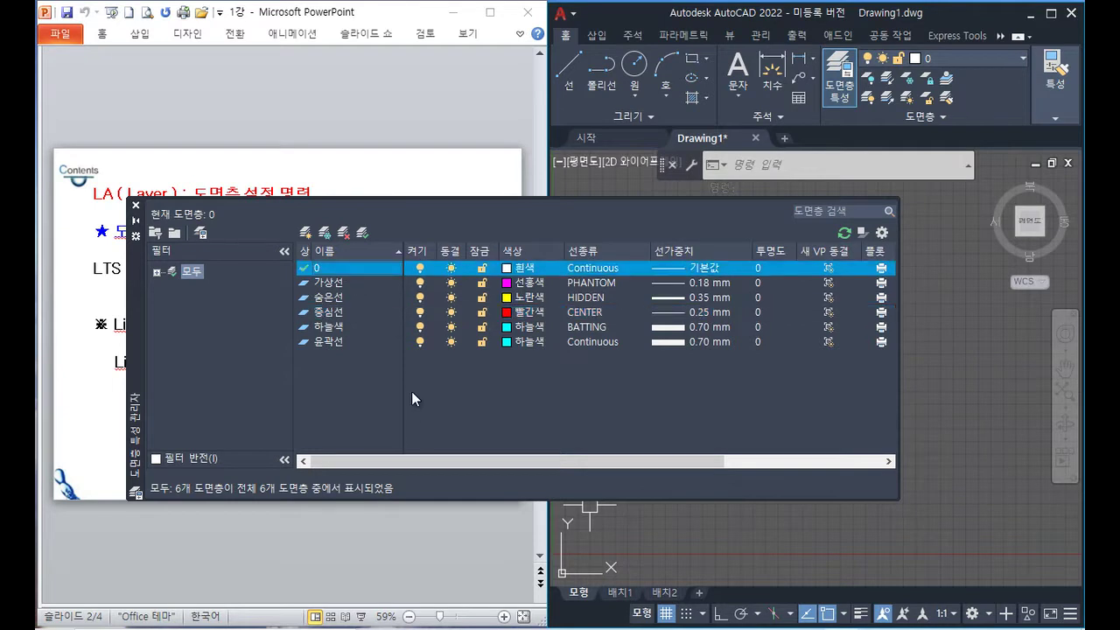
- Create a new layer named 가스라인 with colour 30
key("alt+n")
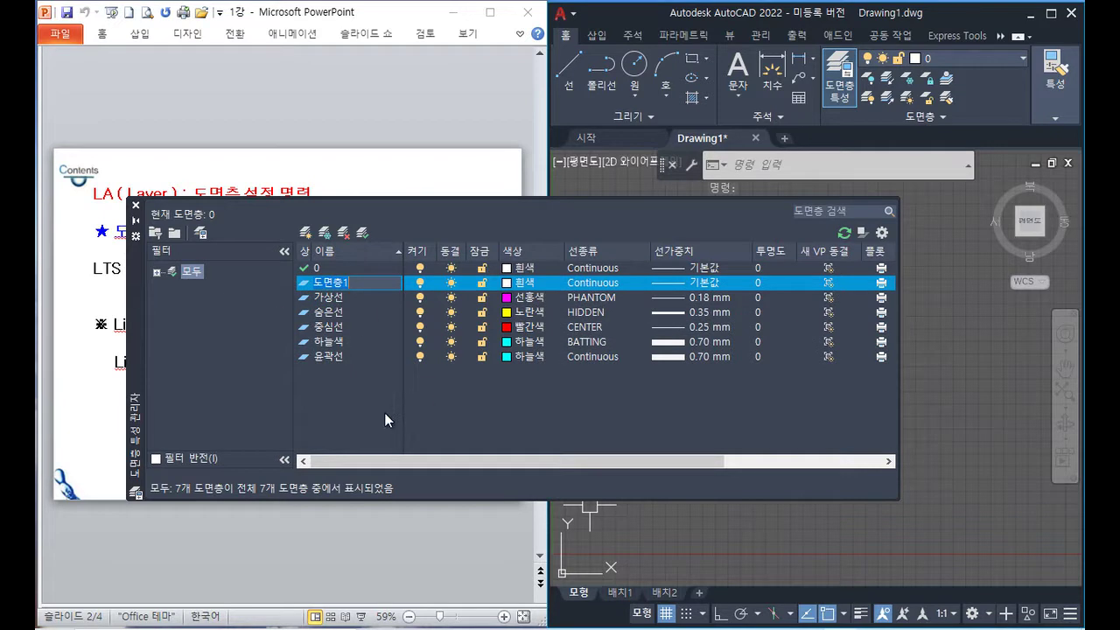
type("가스라인")
key("Return")
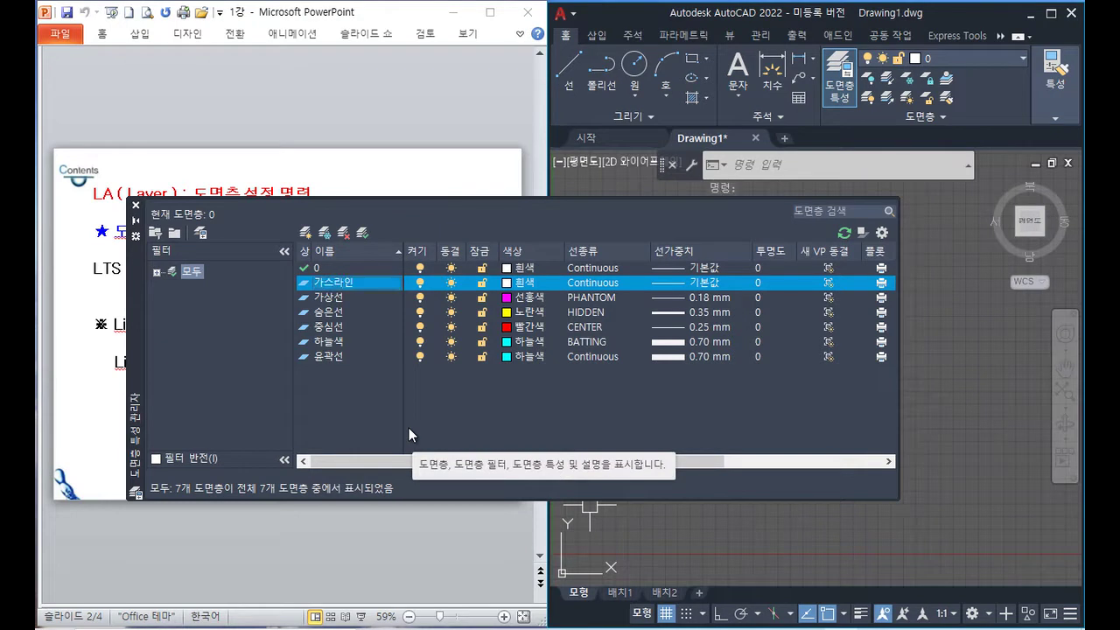
left_click(506, 283)
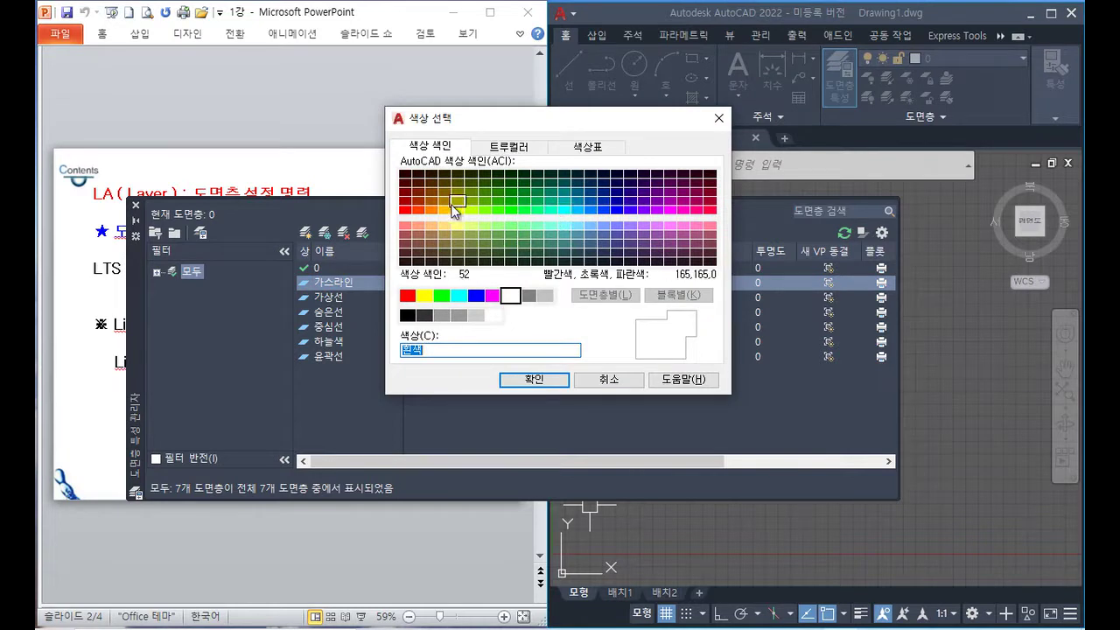
left_click(431, 209)
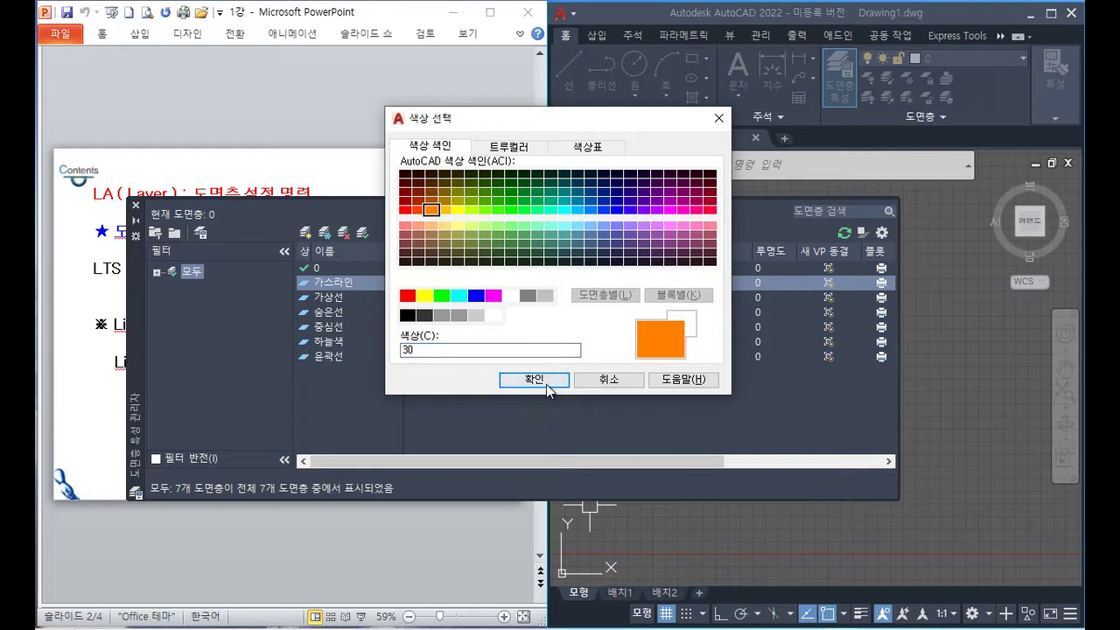
left_click(557, 381)
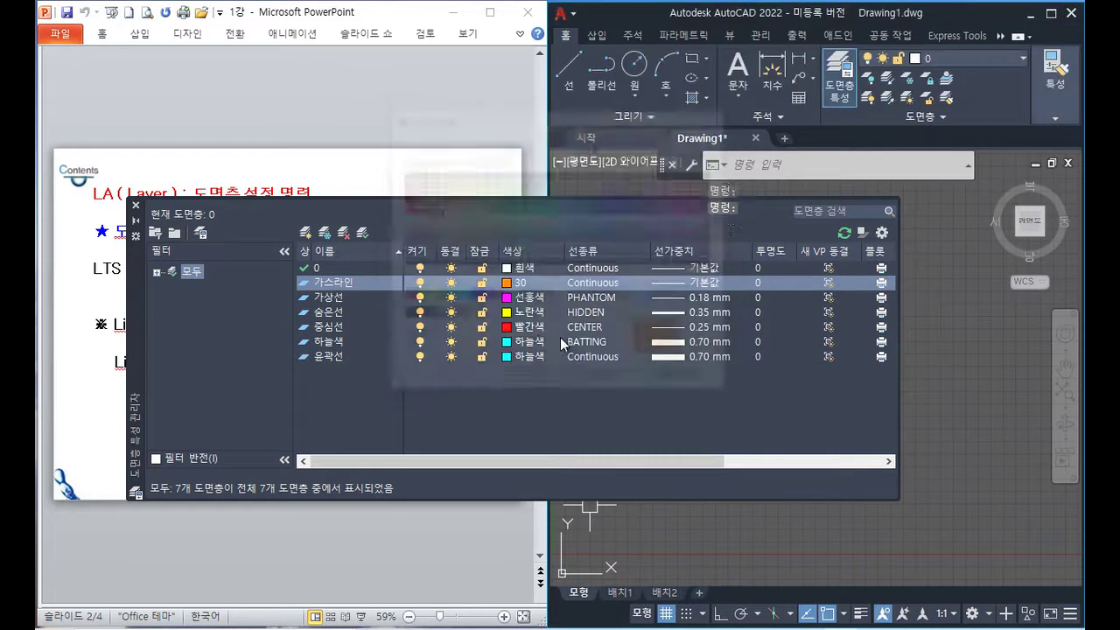
- Give the 가스라인 layer the GAS_LINE linetype and a 0.25 mm lineweight
left_click(590, 283)
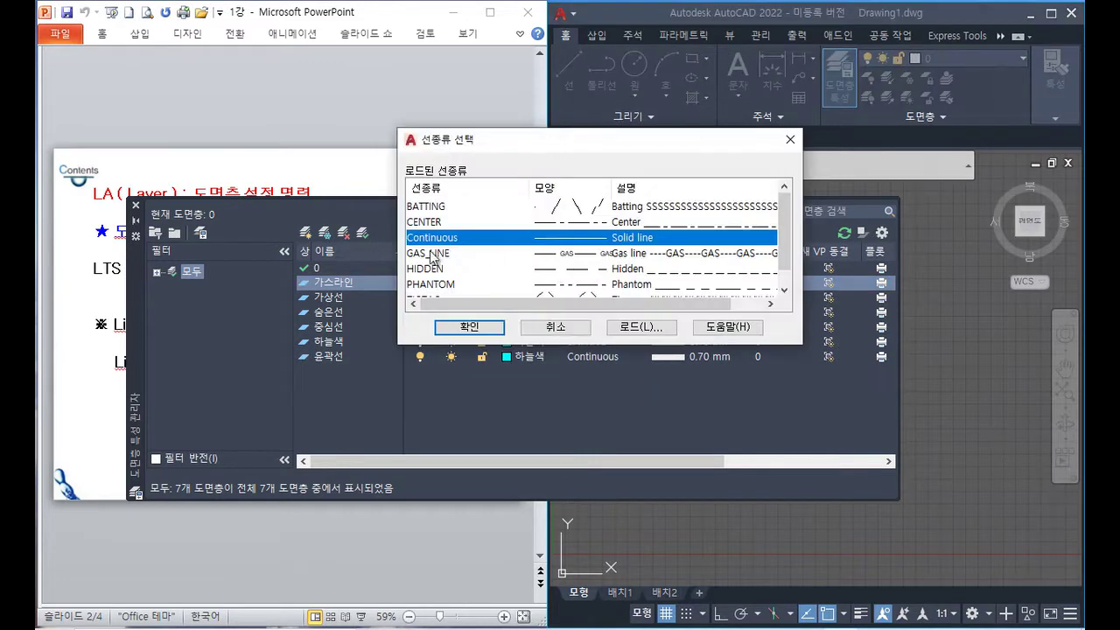
left_click(435, 254)
left_click(468, 327)
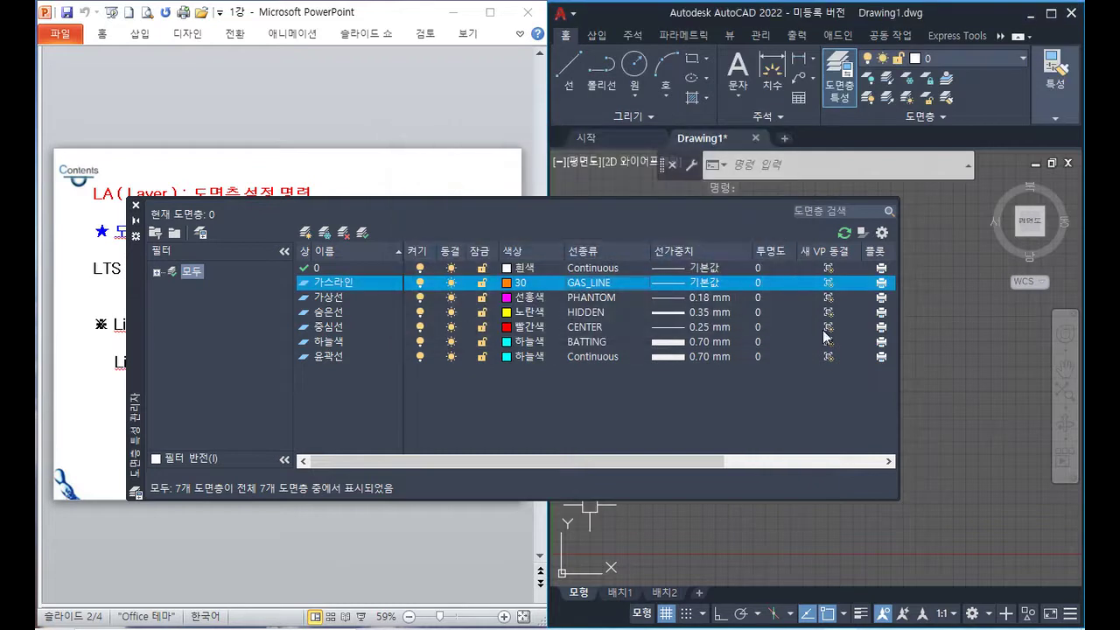
left_click(682, 282)
left_click(577, 339)
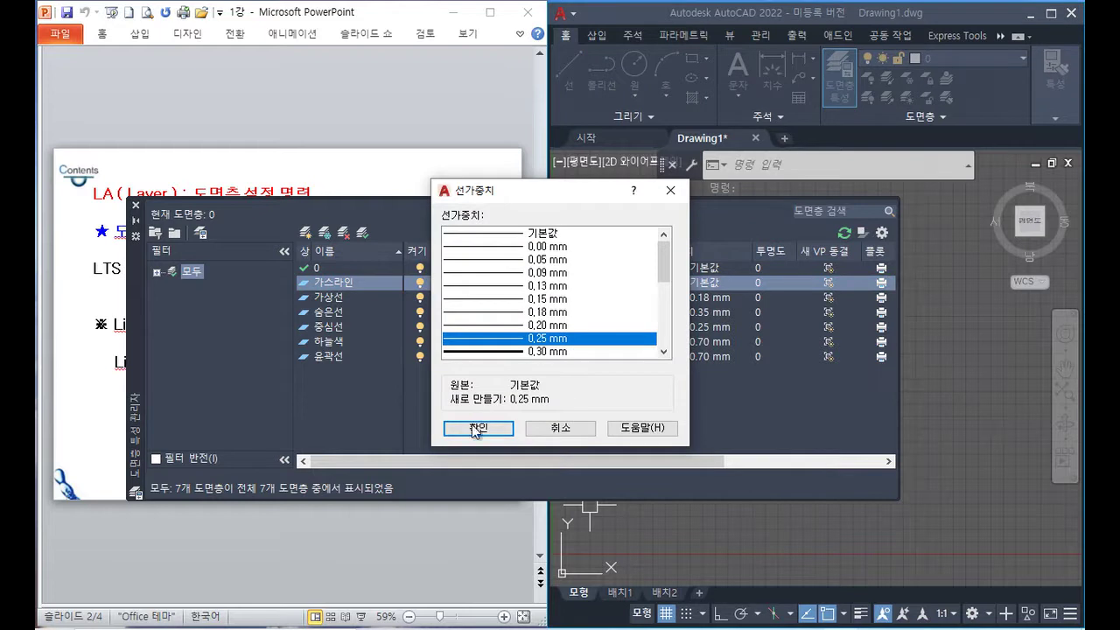
left_click(478, 427)
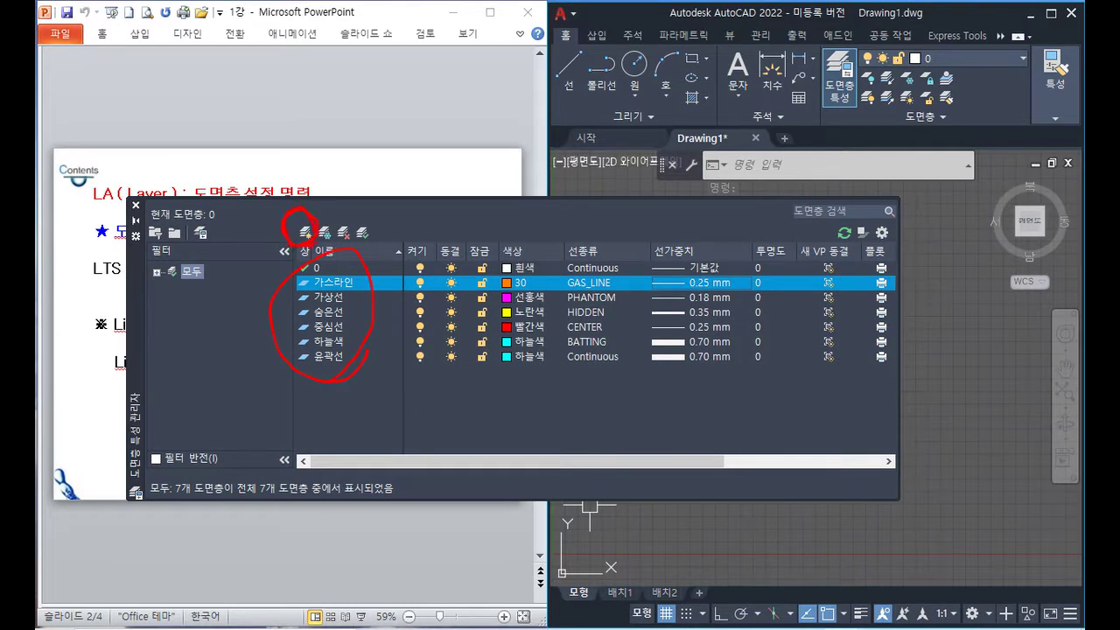
key("Escape")
left_click(325, 268)
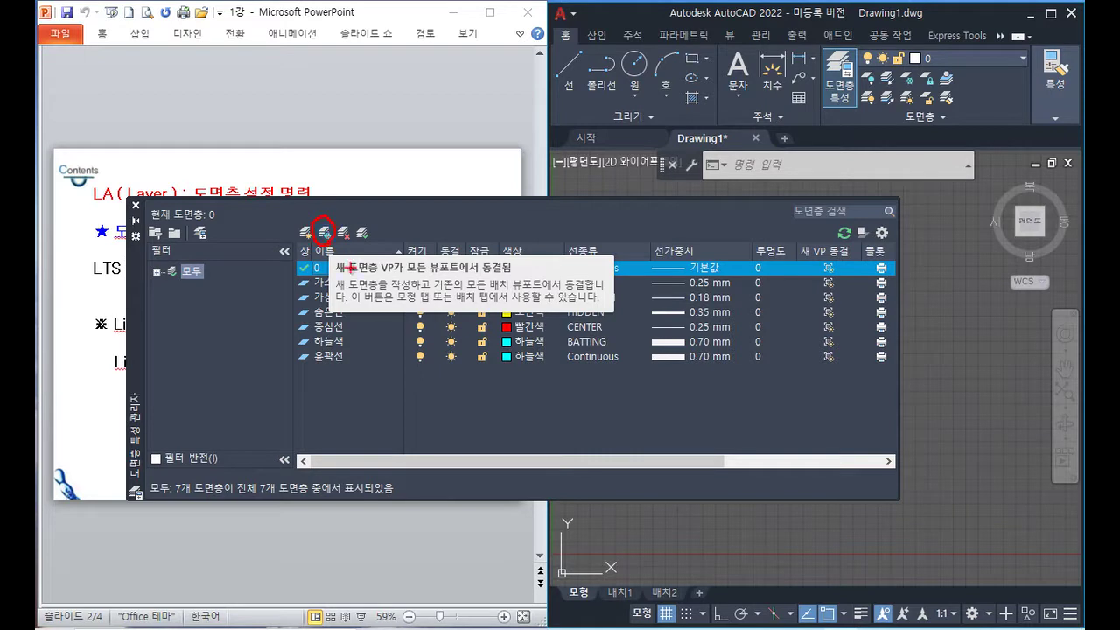
left_click_drag(337, 275, 515, 275)
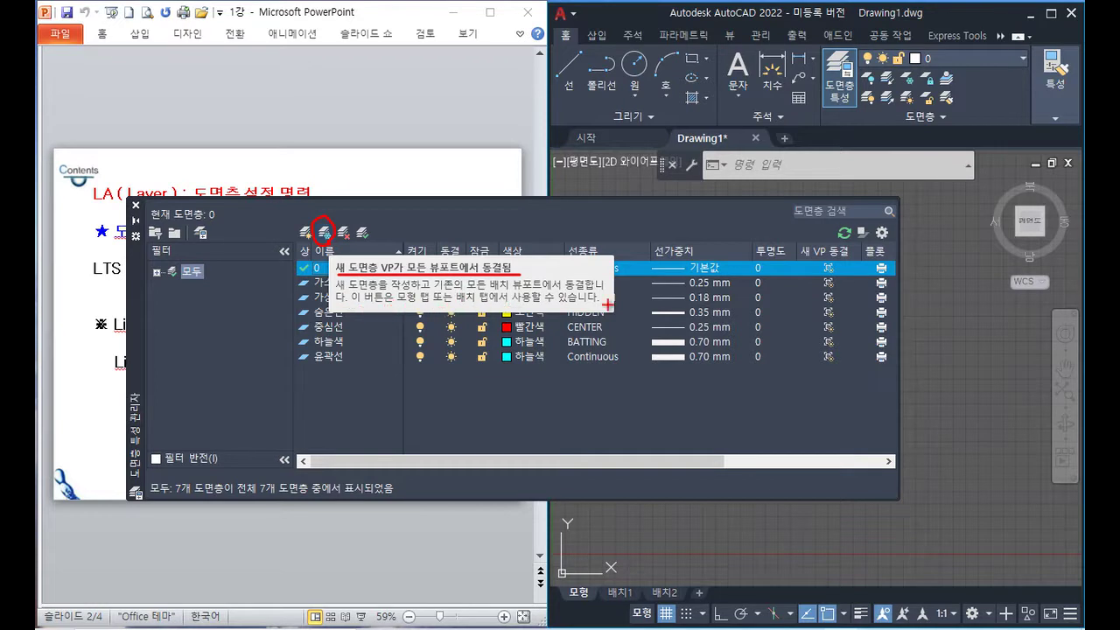
- Create a new layer frozen in all viewports and name it 동결된 도면층
key("Escape")
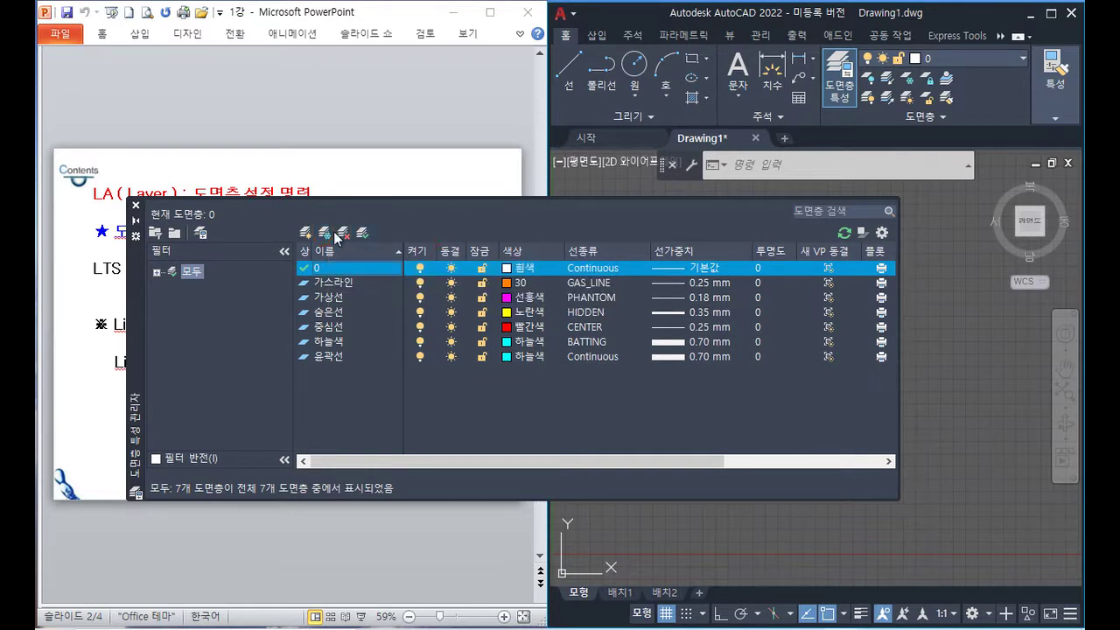
left_click(325, 233)
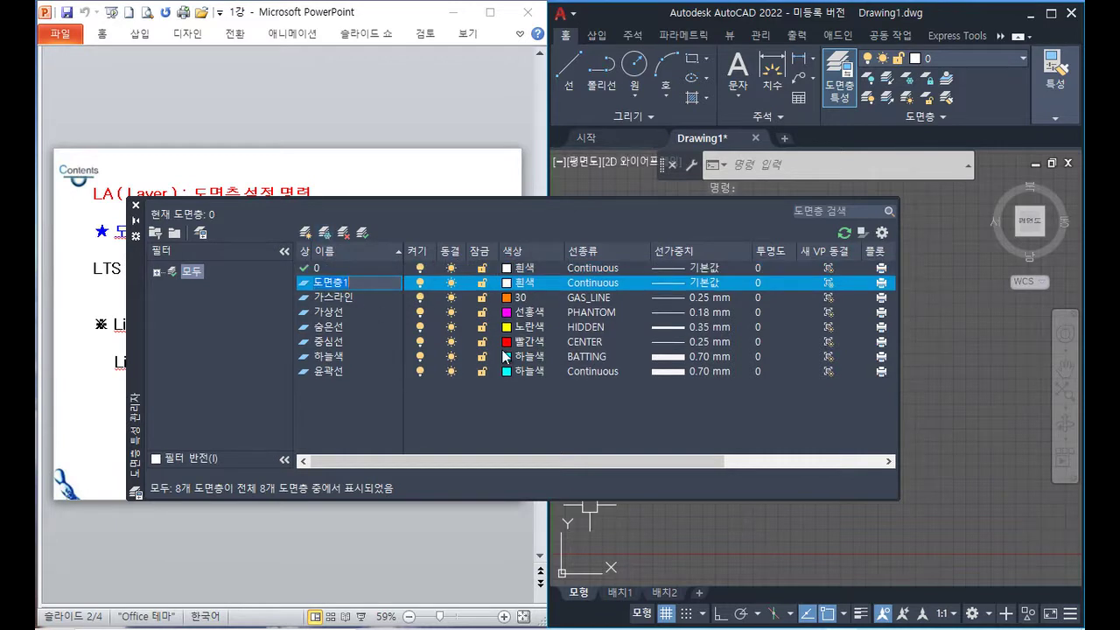
type("도")
type("결도")
type("면")
type("츠")
key("Return")
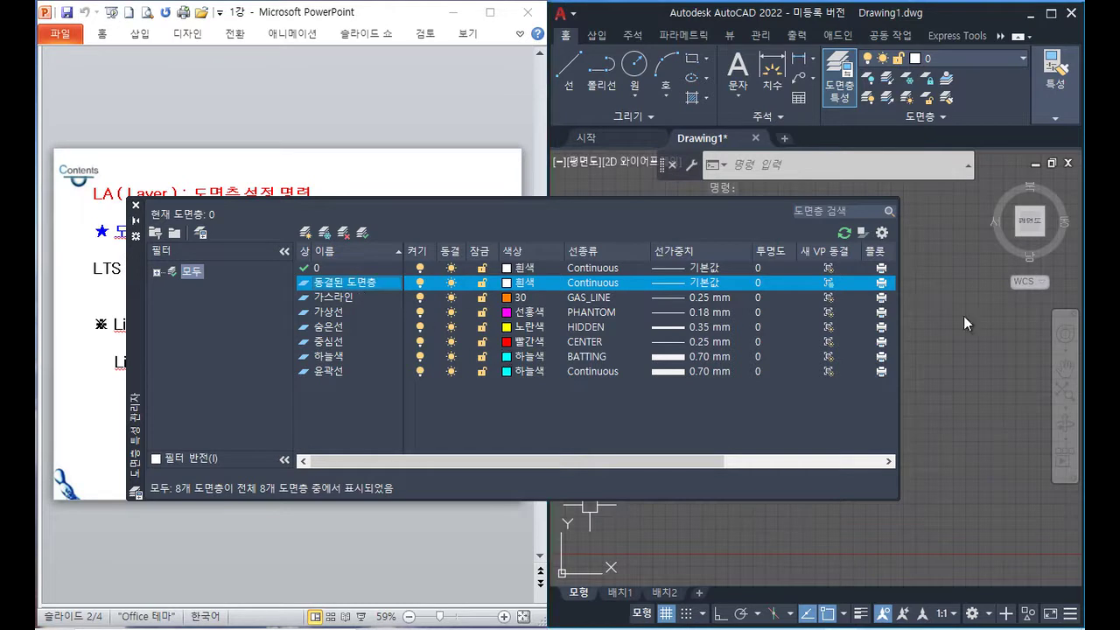
left_click_drag(797, 238, 854, 391)
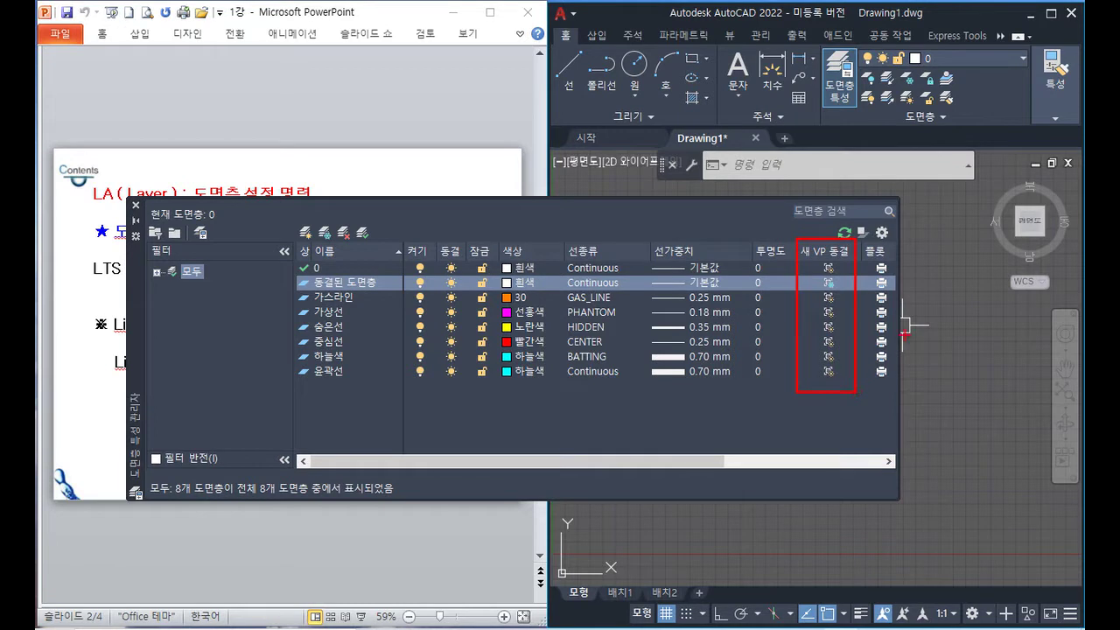
key("ctrl+z")
left_click_drag(822, 285, 838, 289)
key("Escape")
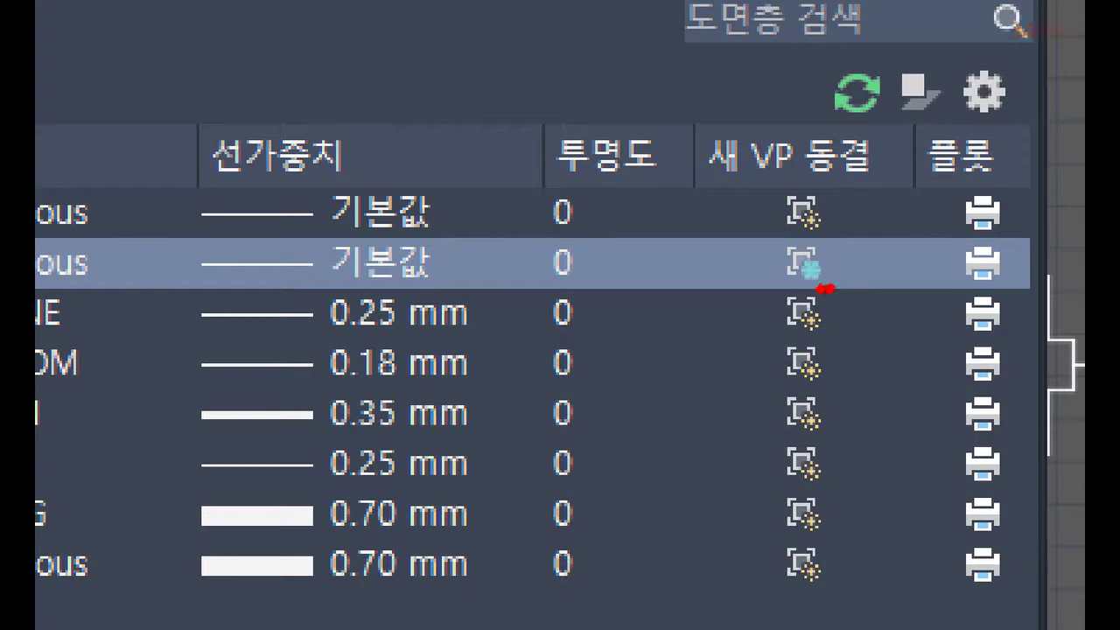
left_click_drag(824, 289, 828, 284)
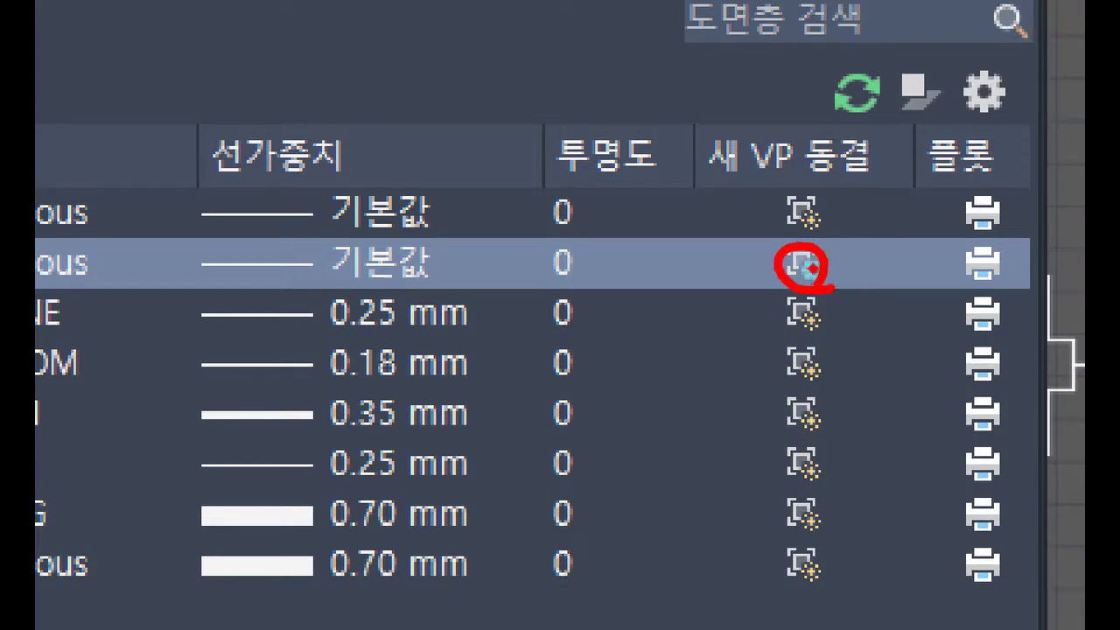
left_click_drag(835, 245, 835, 225)
left_click_drag(831, 326, 824, 305)
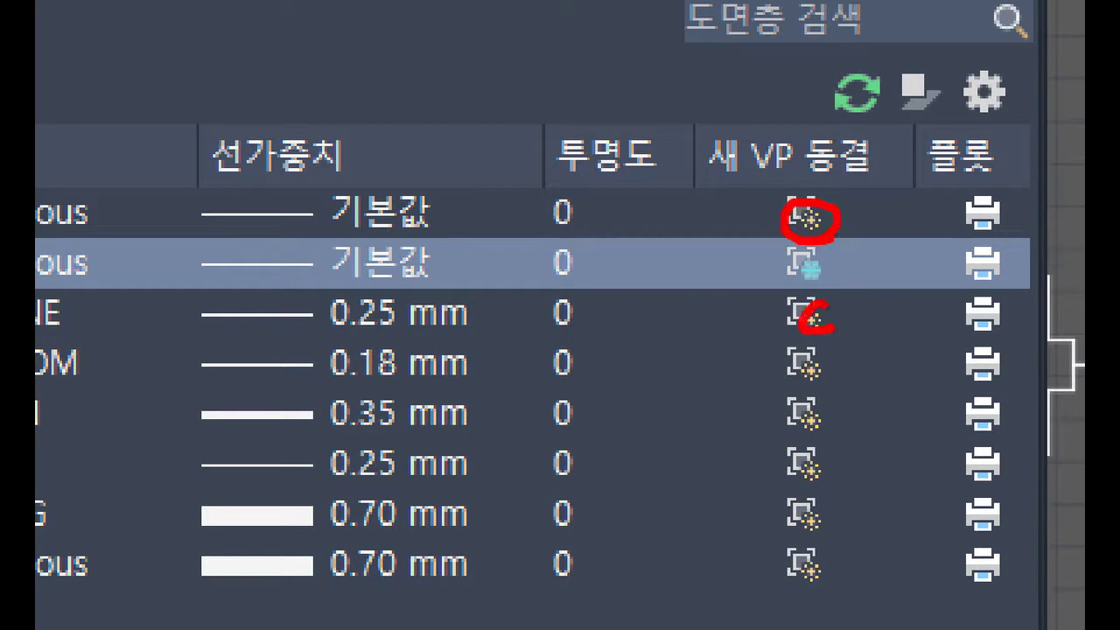
left_click_drag(821, 379, 826, 365)
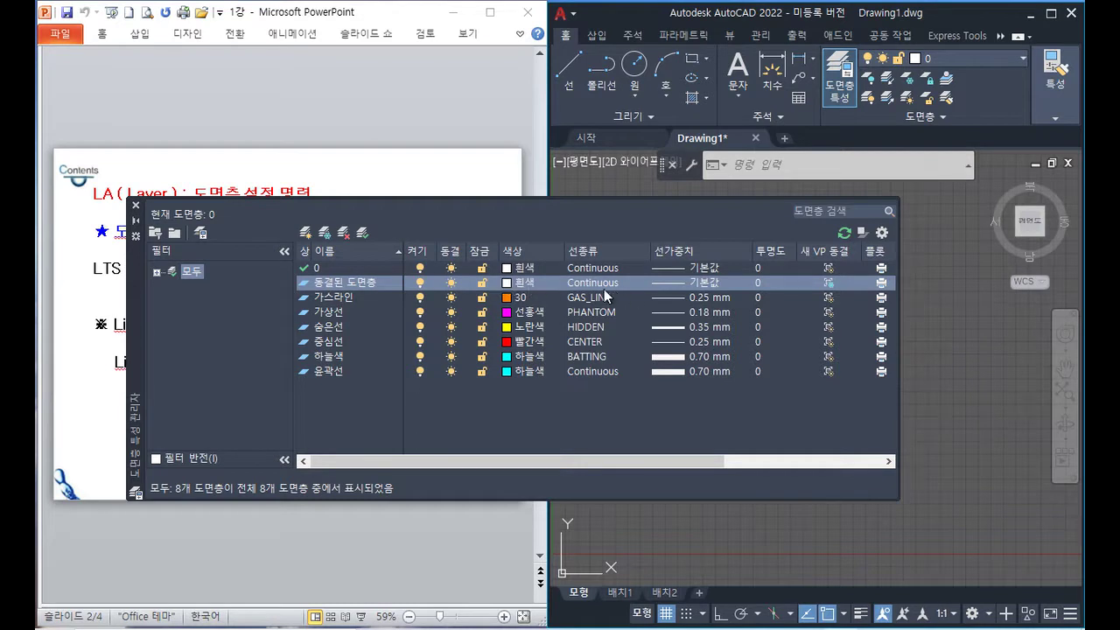
- Set 동결된 도면층's lineweight to 0.18 mm, then close the Layer Properties palette
left_click(673, 282)
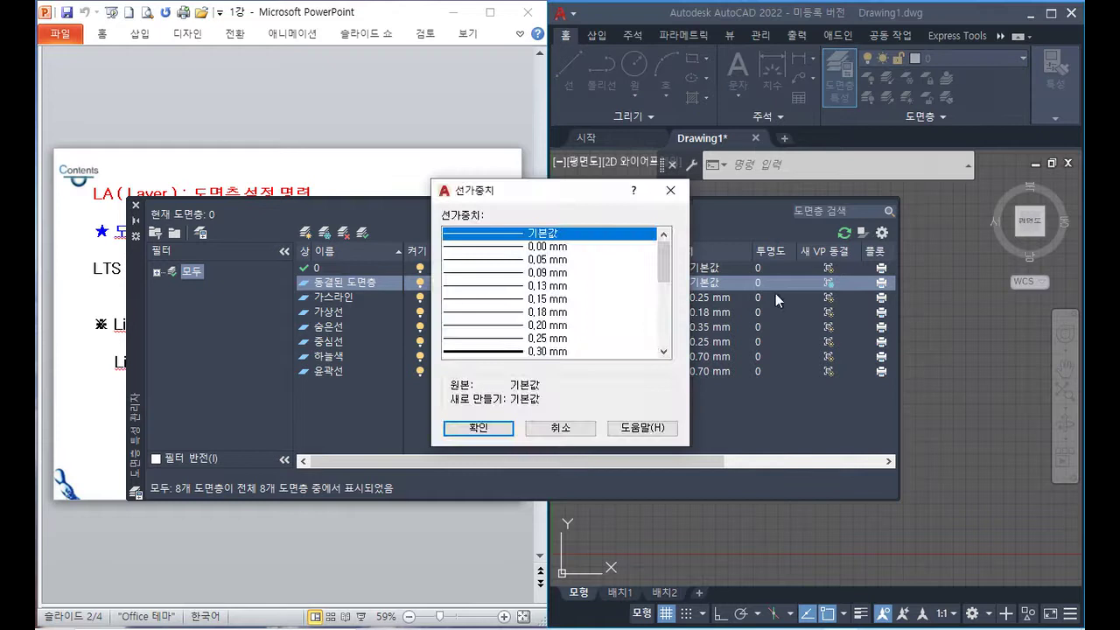
left_click(551, 312)
left_click(478, 428)
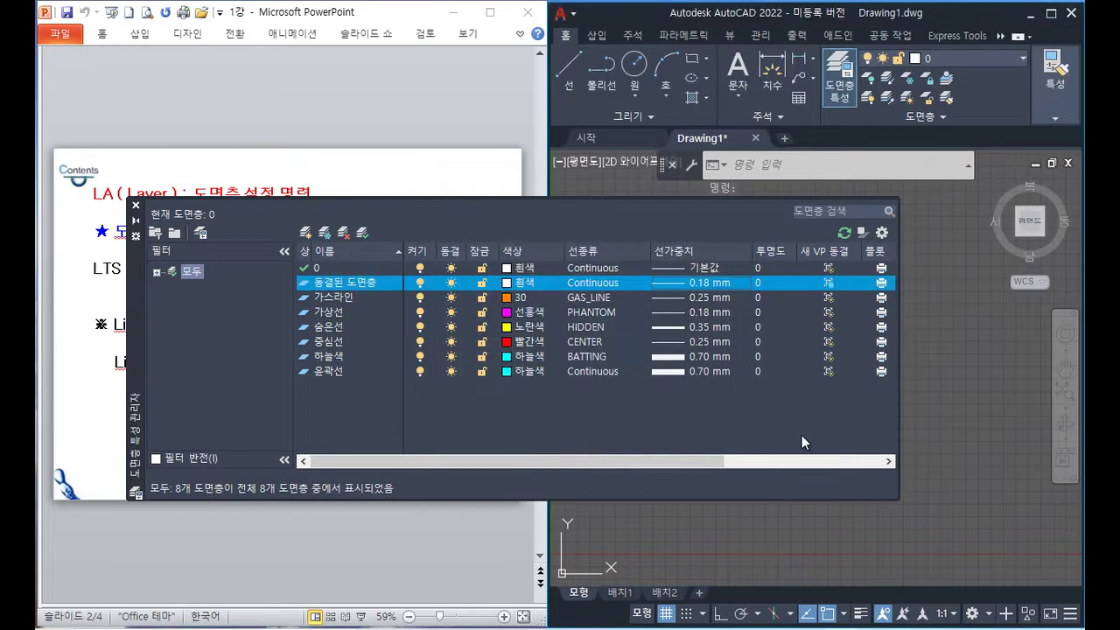
left_click(344, 269)
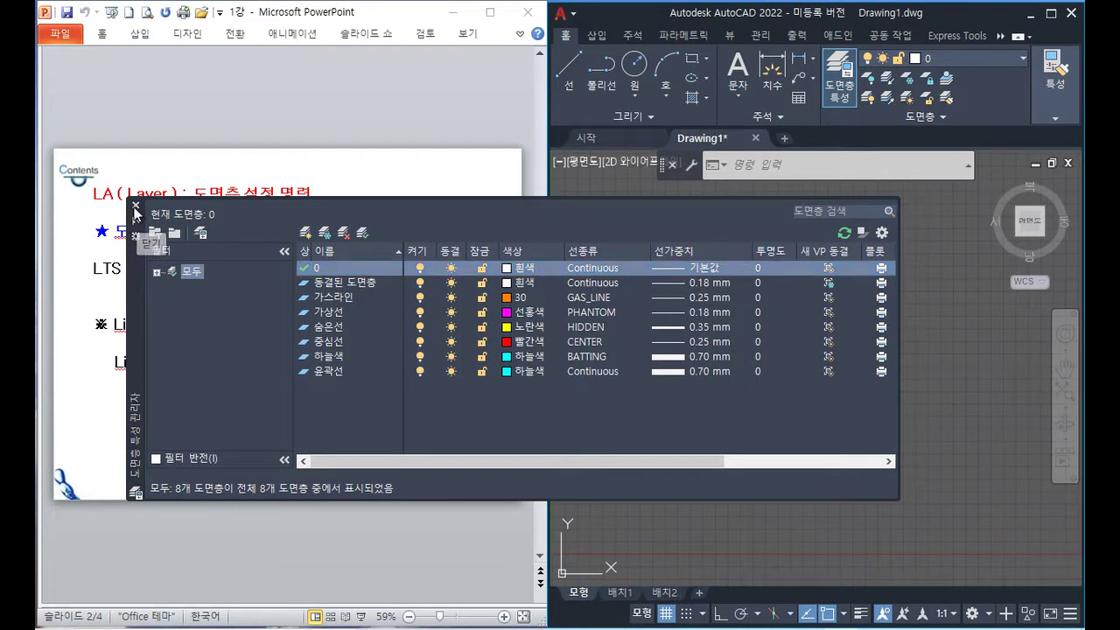
left_click(136, 204)
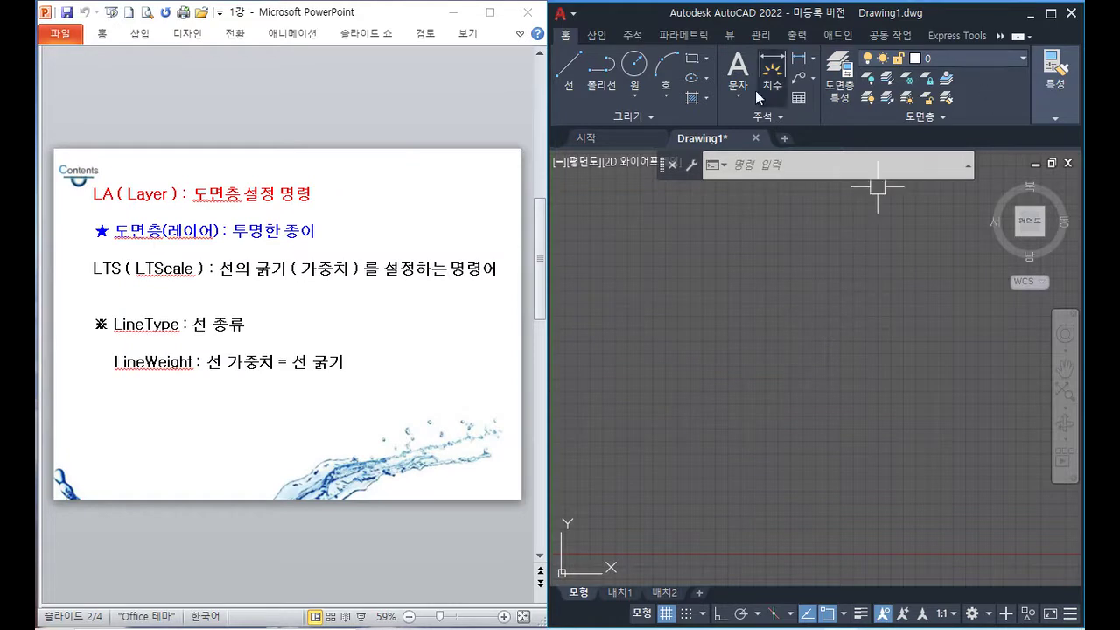
- Draw a horizontal white line on layer 0 with ortho mode on
left_click(787, 165)
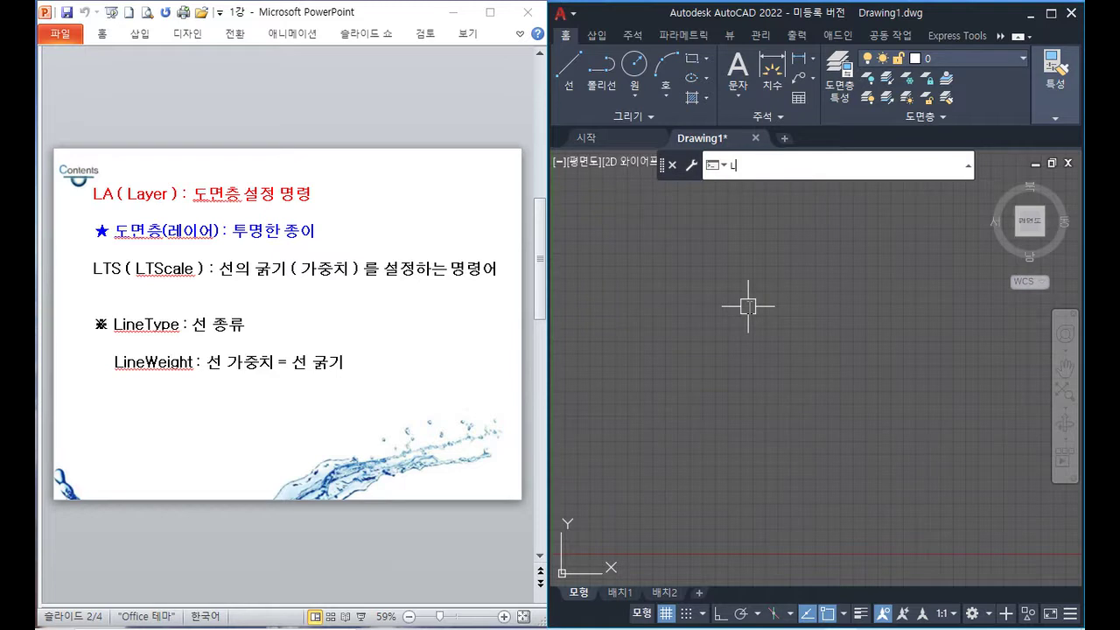
key("Return")
left_click(625, 289)
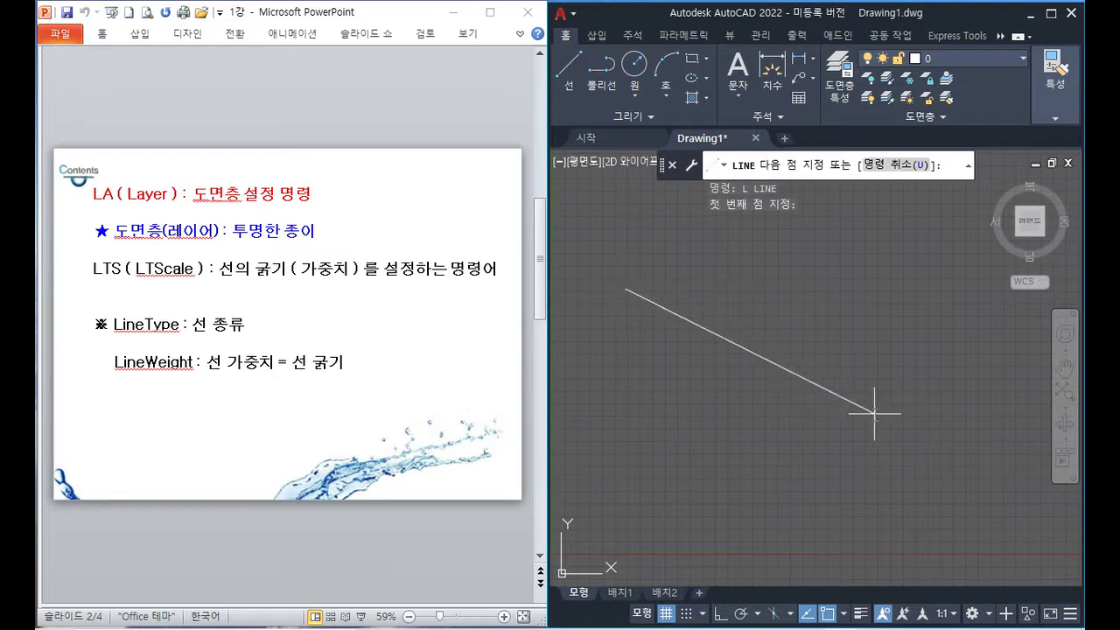
key("F8")
left_click(940, 319)
key("Return")
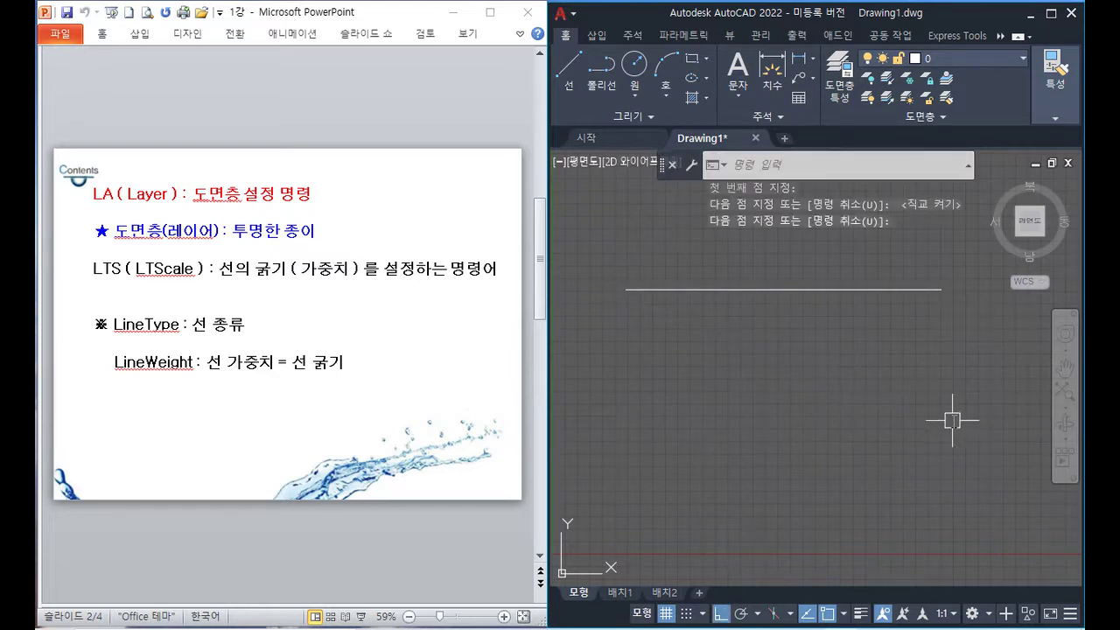
- Make 가상선 current, draw a magenta horizontal line below, and hide the grid with F7
left_click(973, 59)
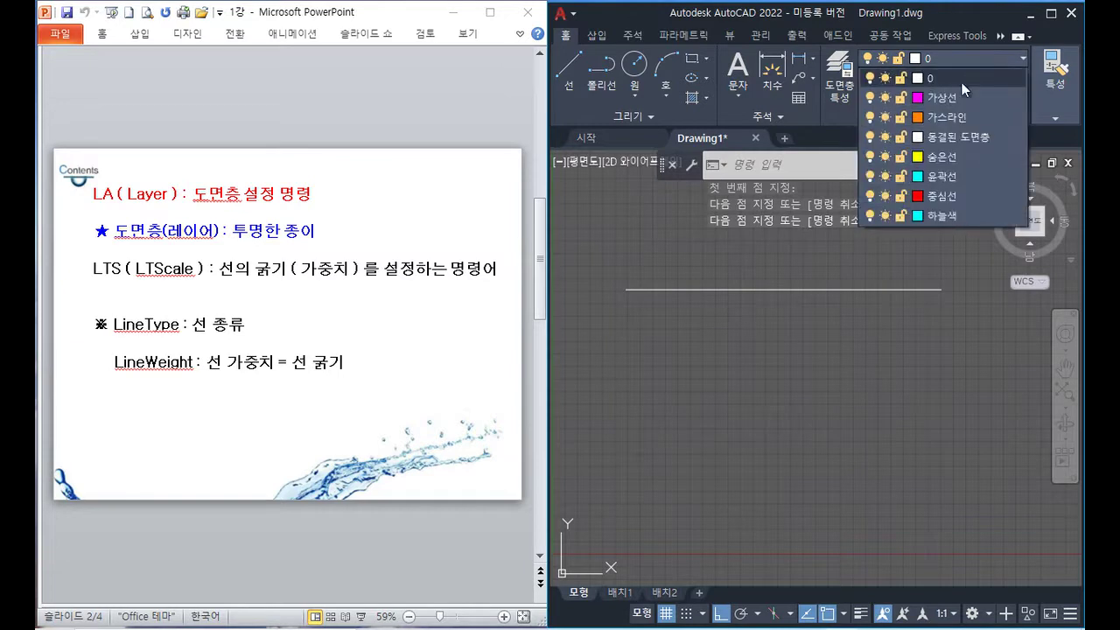
left_click(945, 98)
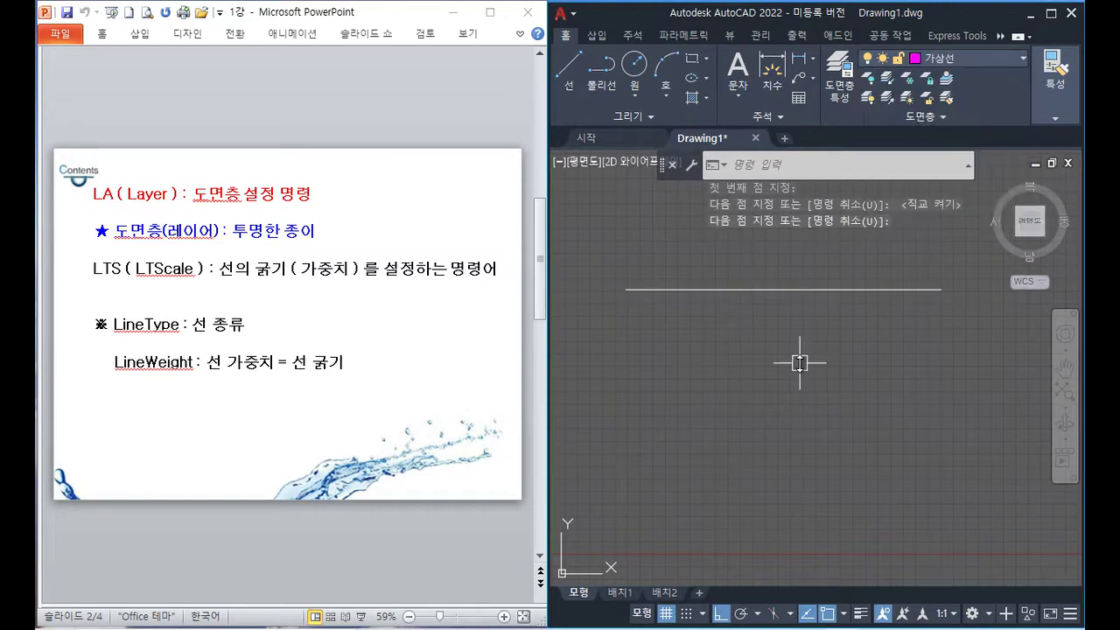
type("l")
key("Return")
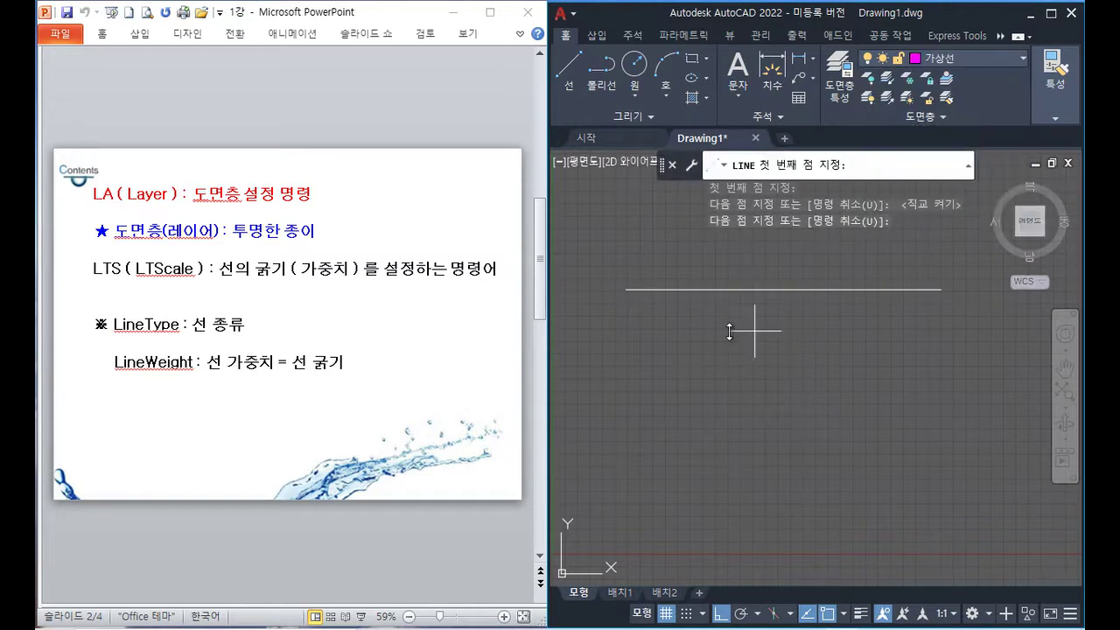
left_click(626, 321)
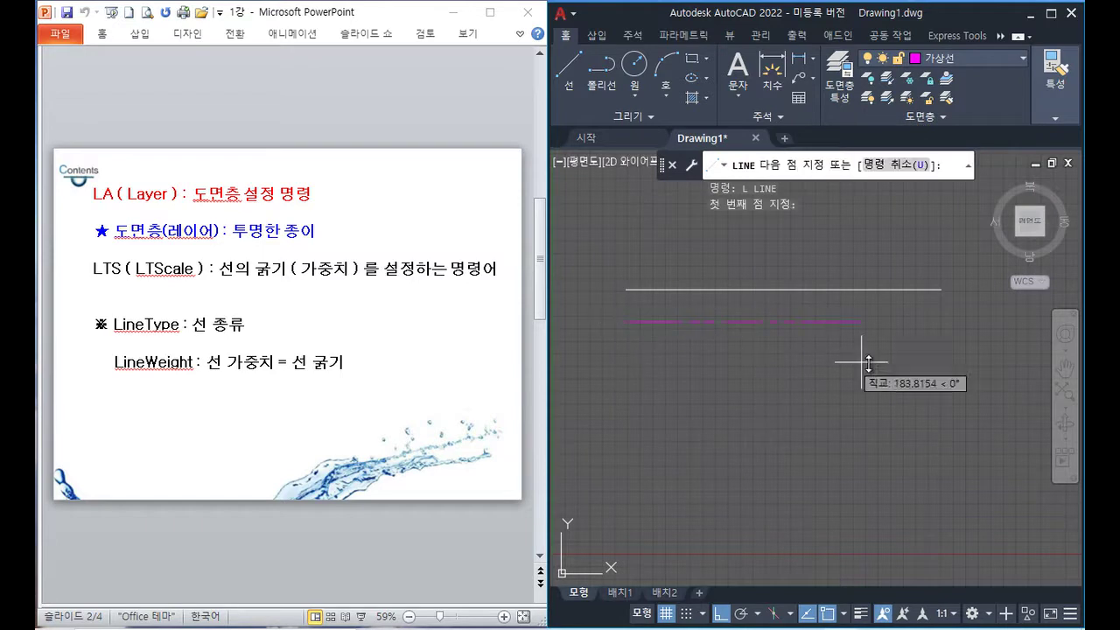
left_click(966, 350)
key("Return")
key("F7")
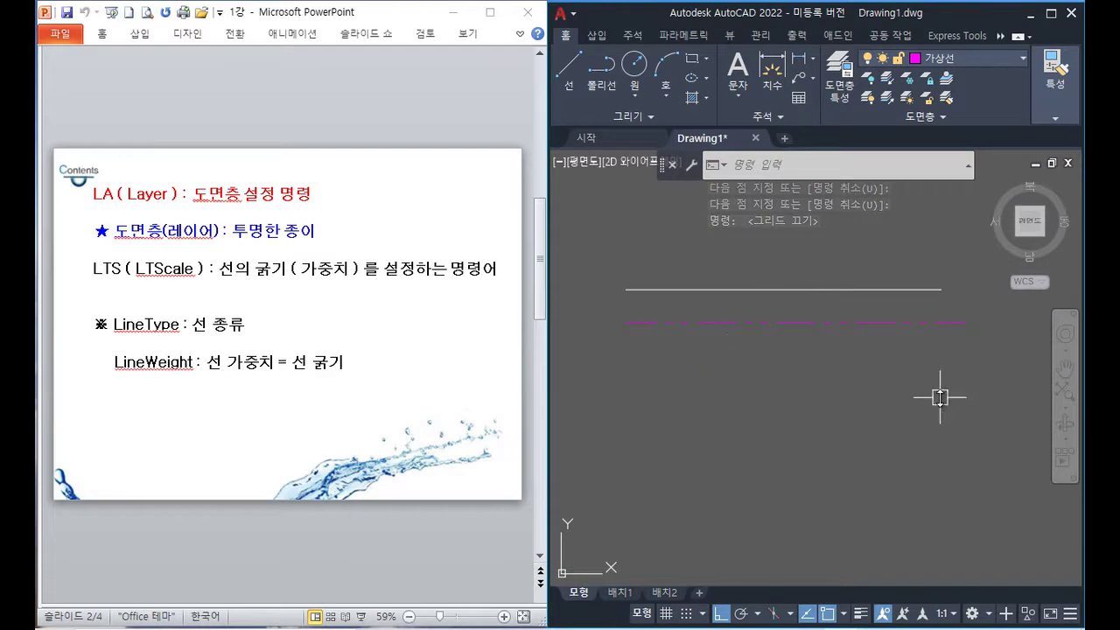
- Make 가스라인 current and draw an orange horizontal line below the magenta one
left_click(975, 60)
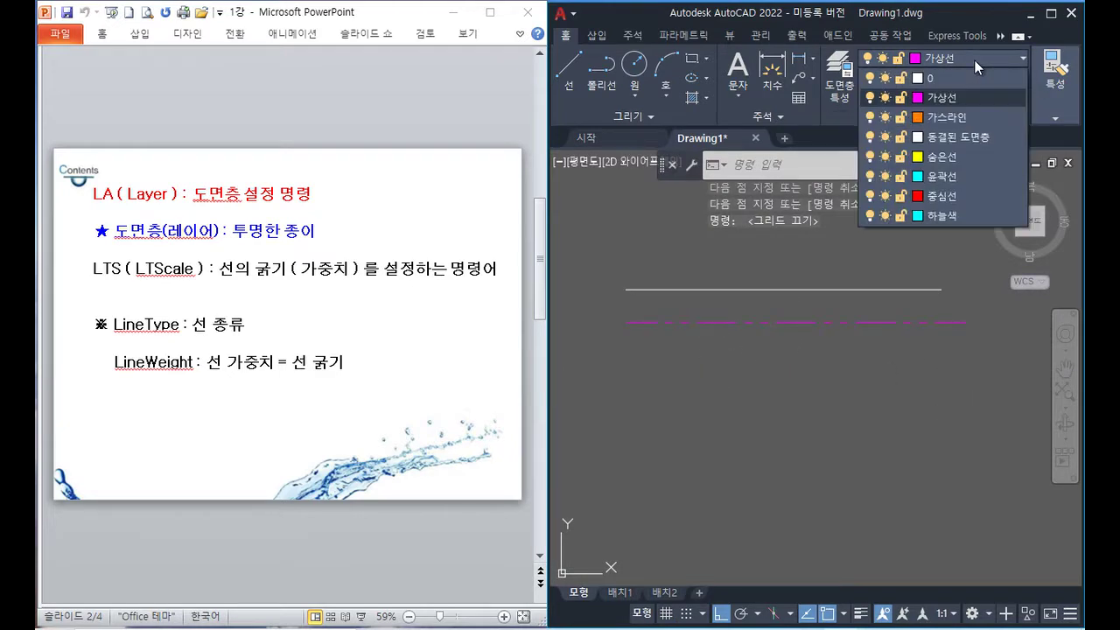
left_click(968, 119)
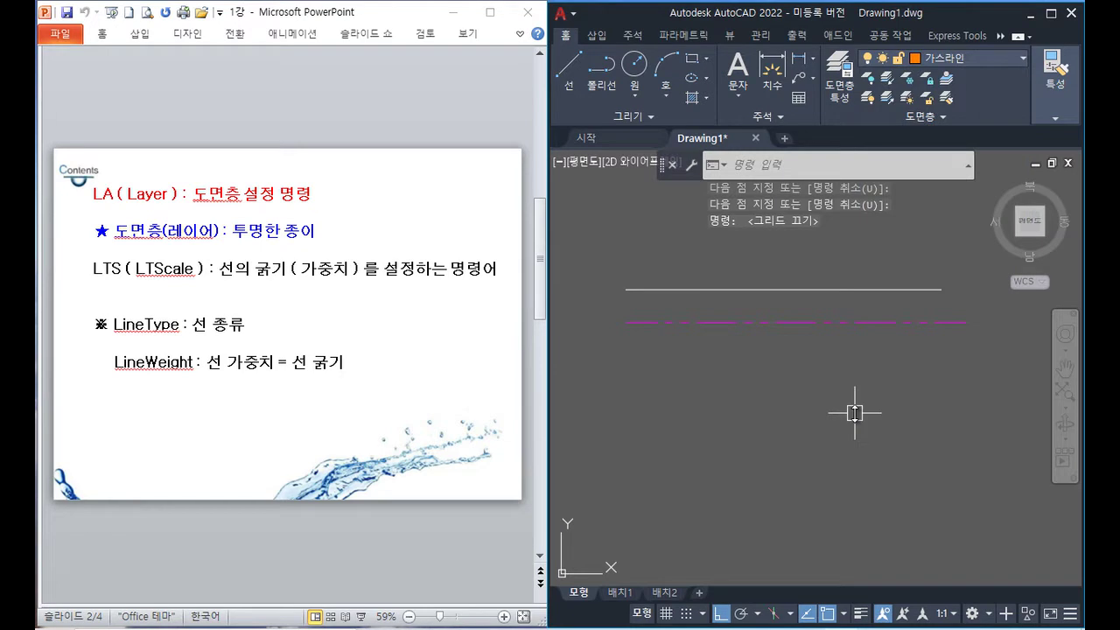
type("l")
key("Return")
left_click(620, 360)
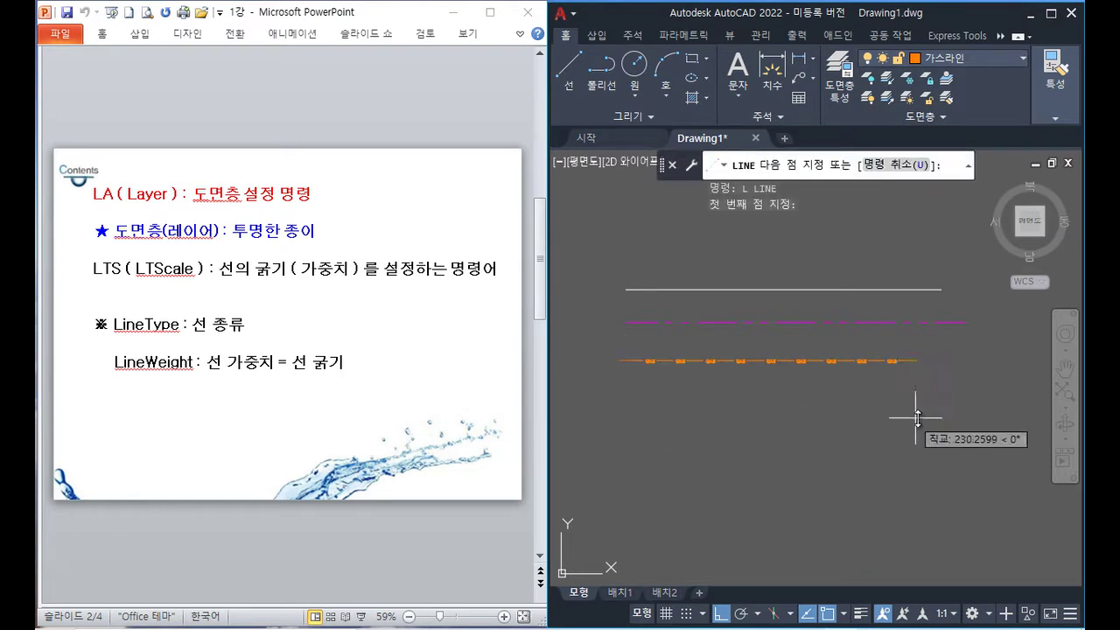
left_click(981, 360)
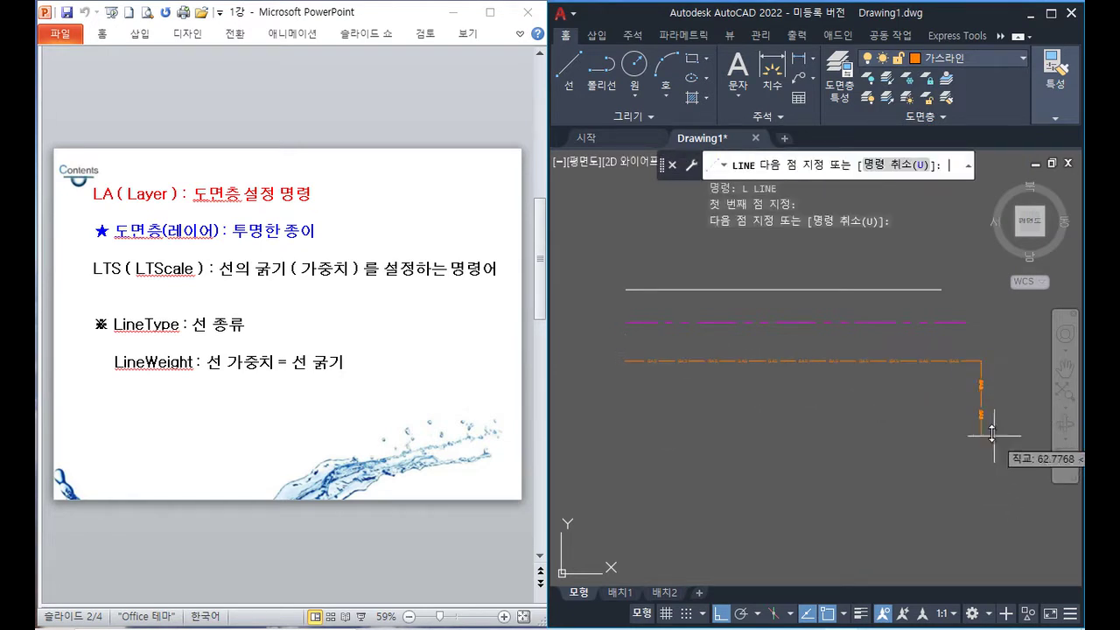
key("Return")
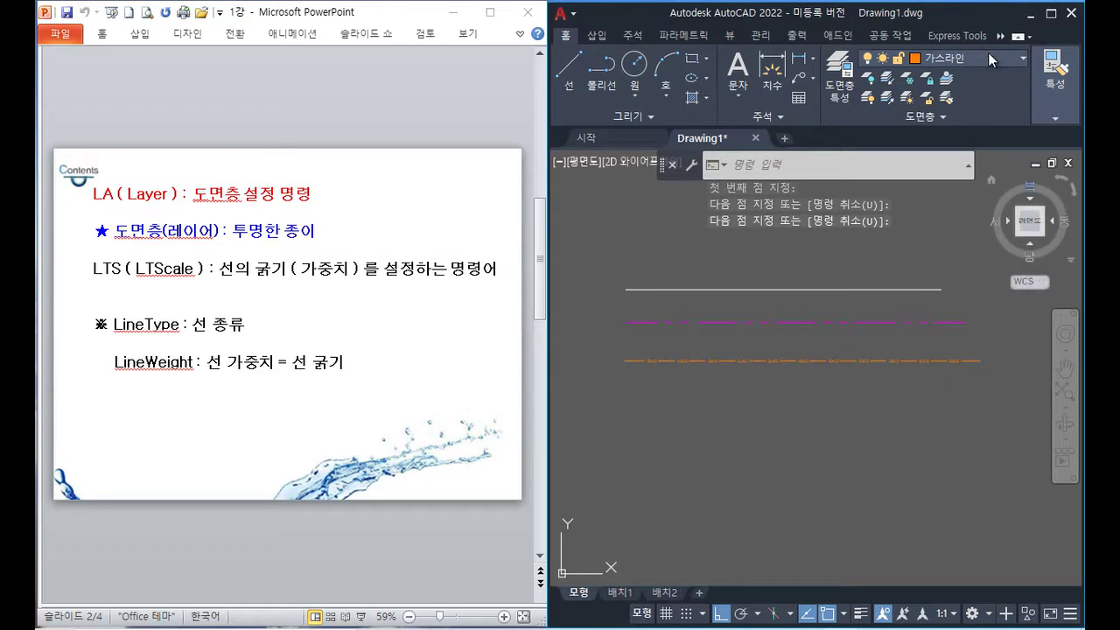
left_click(987, 57)
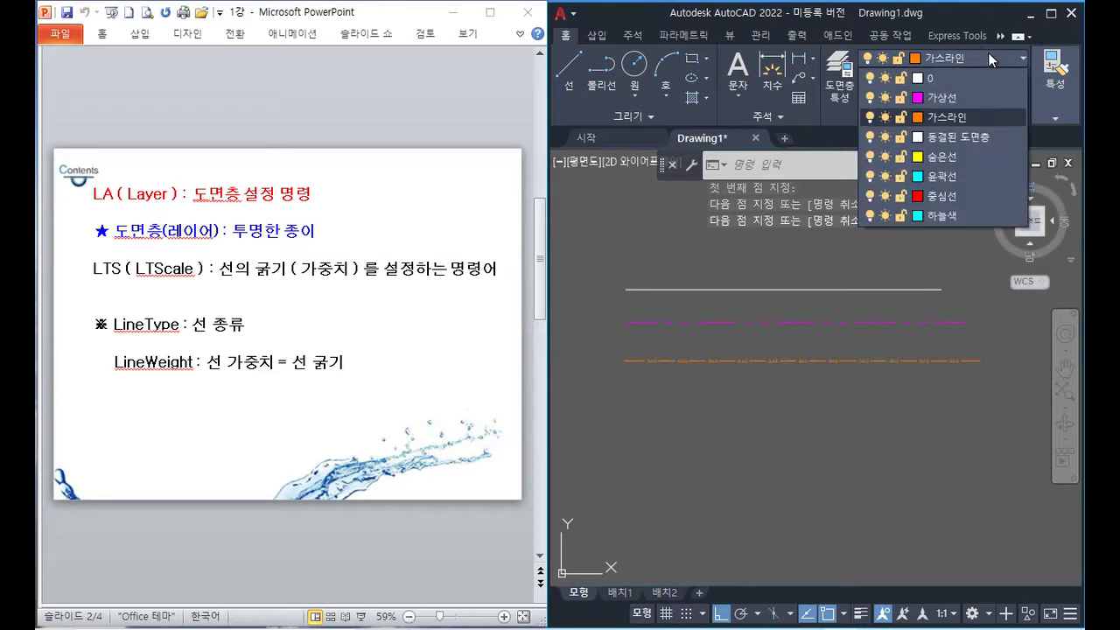
- Make 동결된 도면층 current and draw a white line below the orange line
left_click(958, 134)
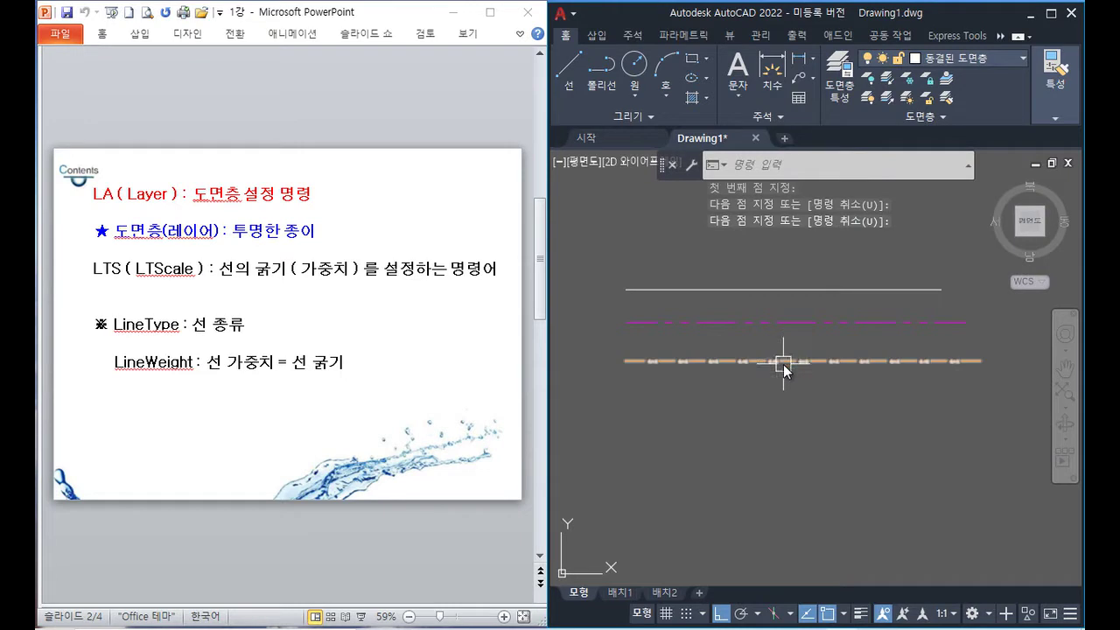
type("l")
key("Return")
left_click(618, 404)
left_click(960, 460)
key("Return")
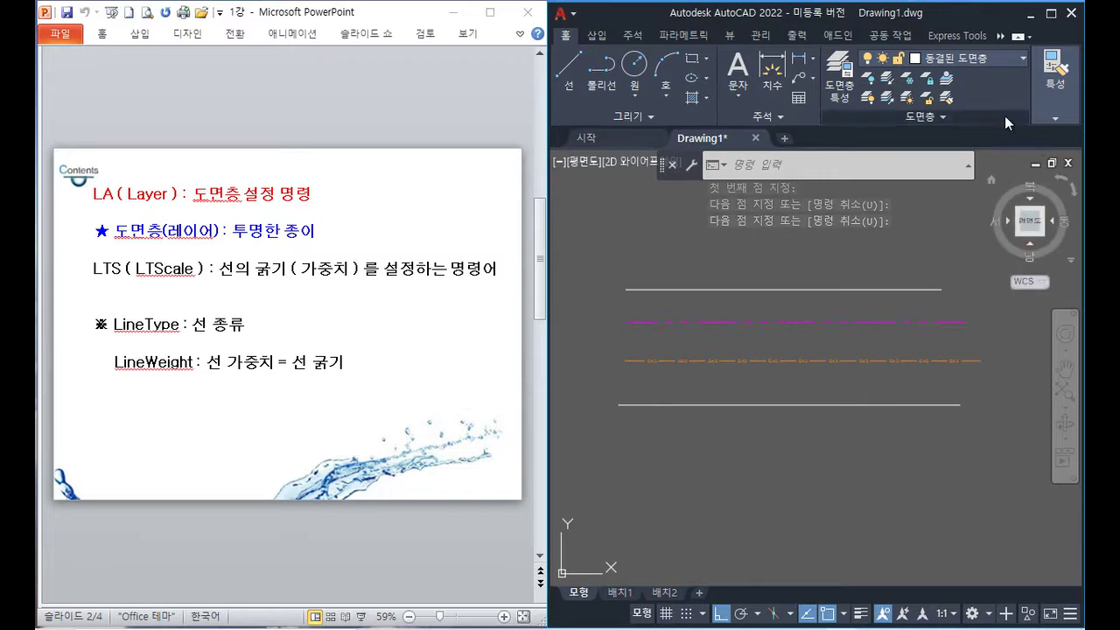
- Make 숨은선 current and draw a yellow dashed hidden line
left_click(980, 59)
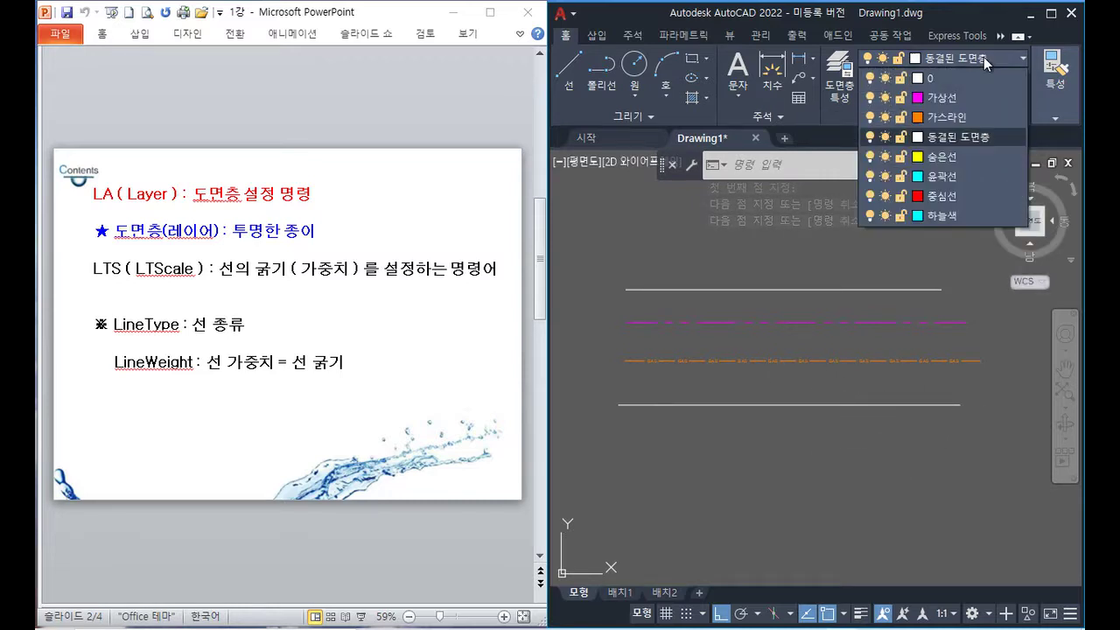
left_click(949, 156)
type("l")
key("Return")
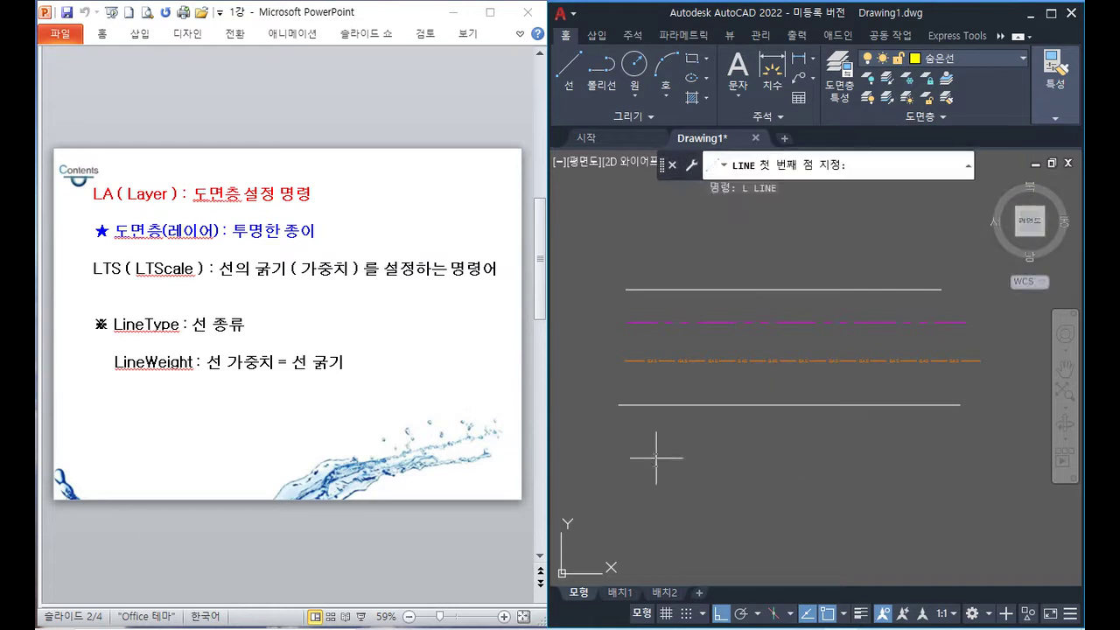
left_click(622, 436)
left_click(966, 464)
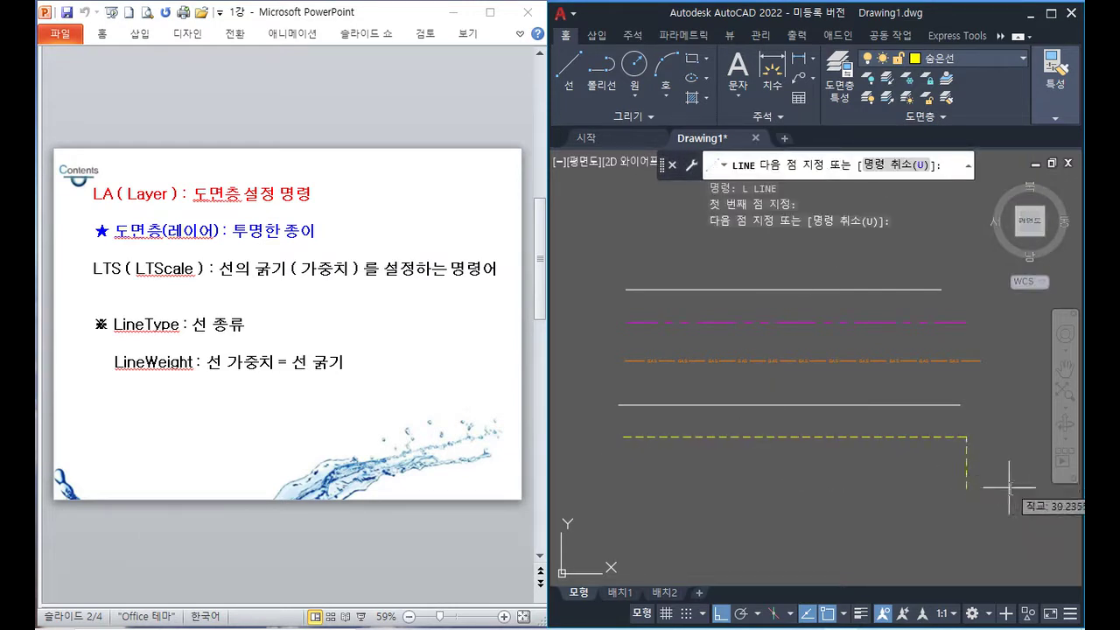
key("Return")
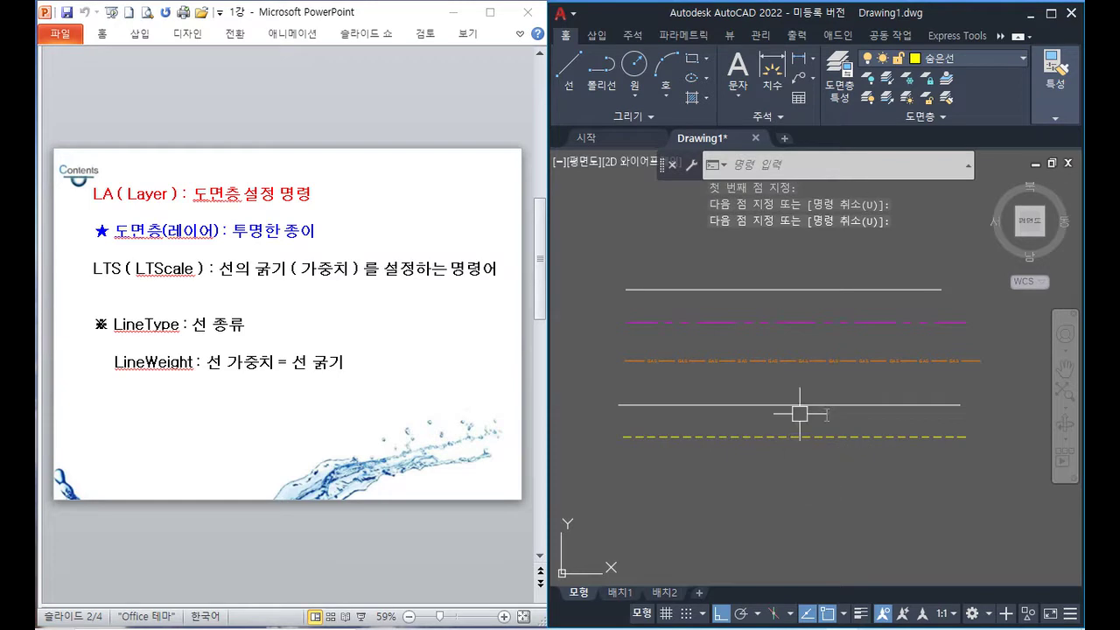
- Make 윤곽선 current and draw a cyan outline line
left_click(964, 58)
left_click(959, 177)
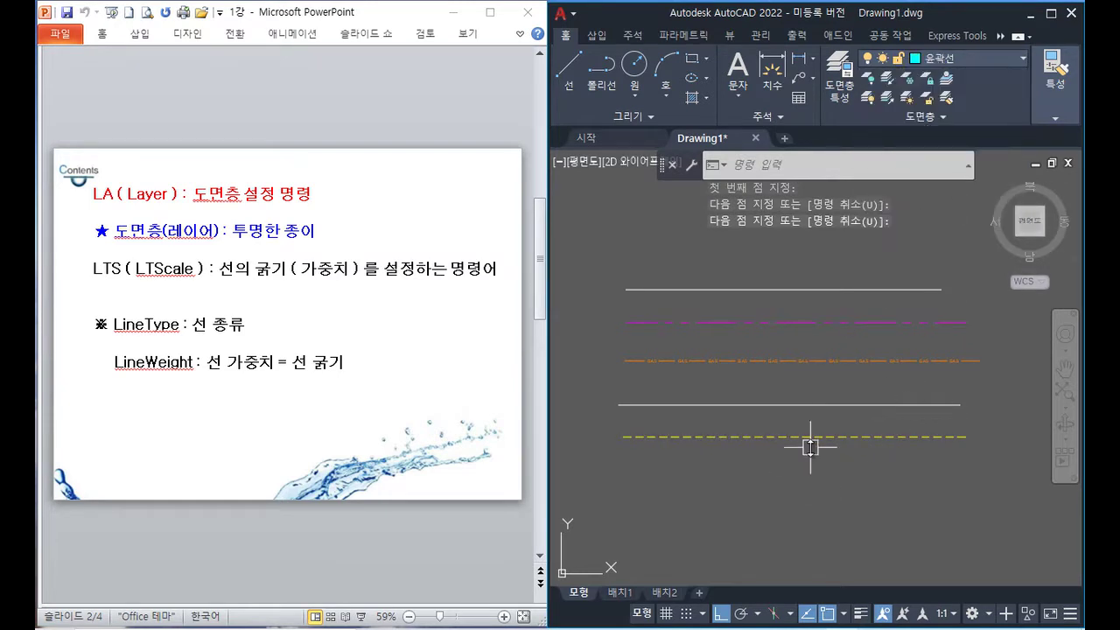
type("l")
key("Return")
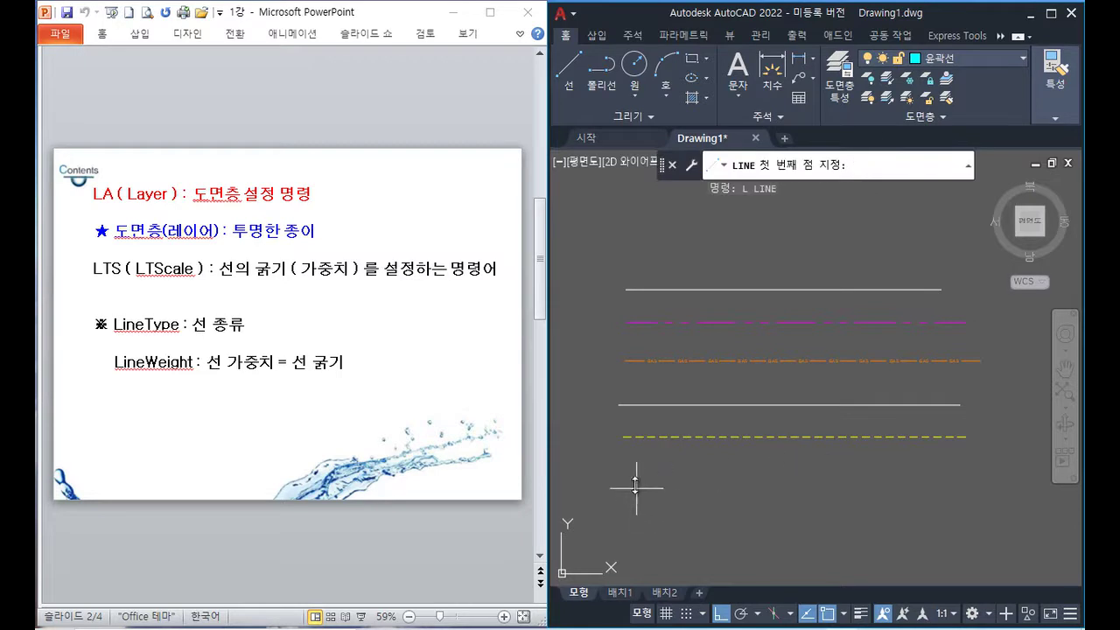
left_click(624, 469)
left_click(968, 468)
key("Return")
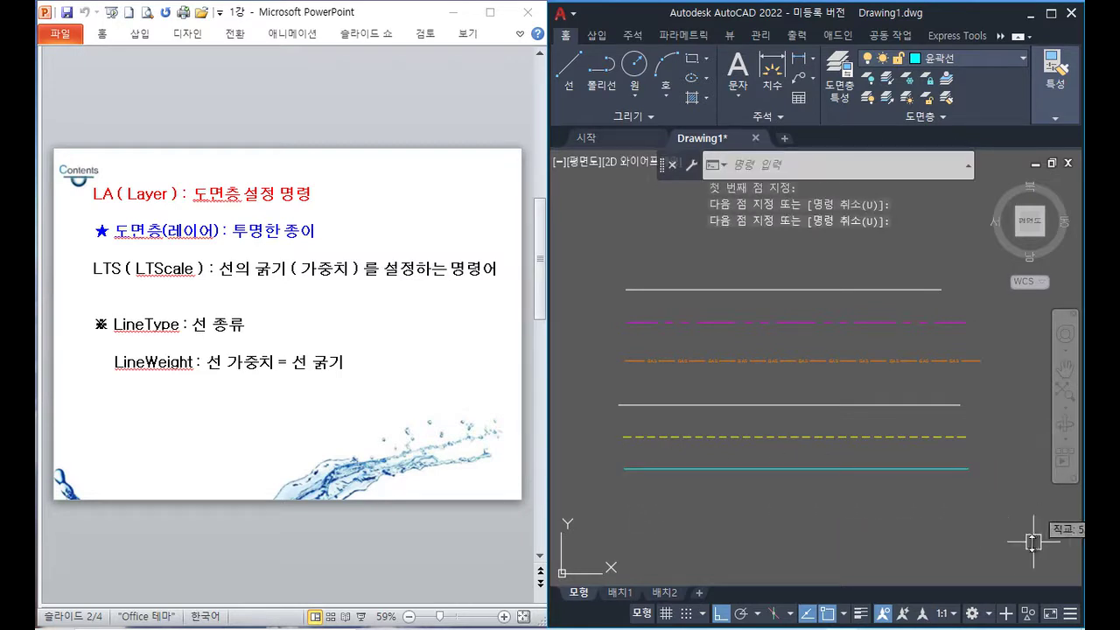
- Make 중심선 current and draw a red centre line at the bottom
left_click(962, 56)
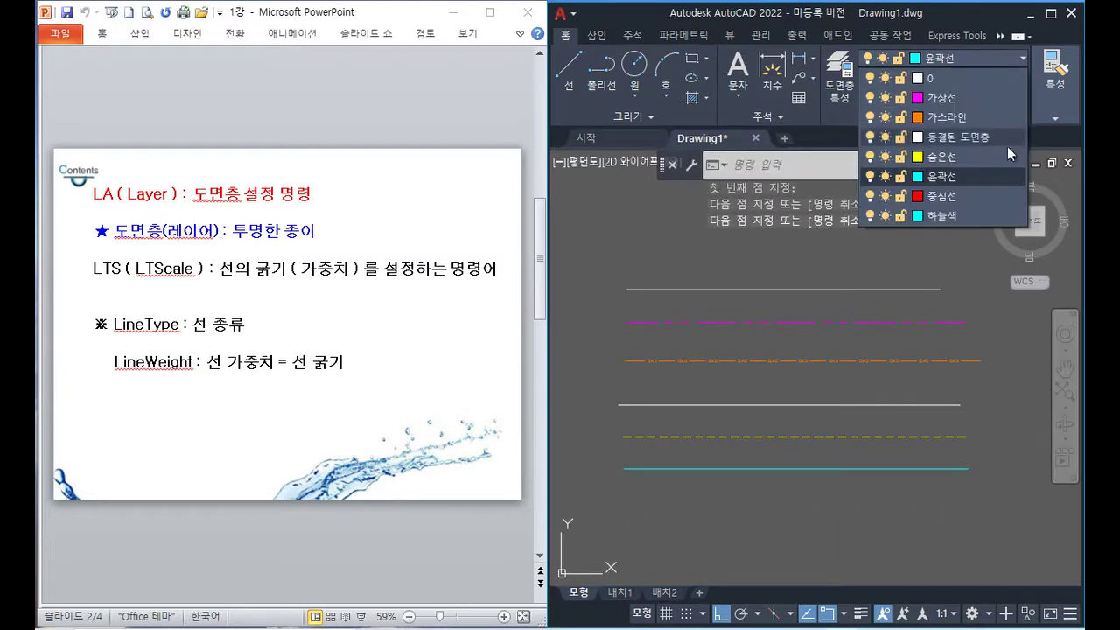
left_click(927, 196)
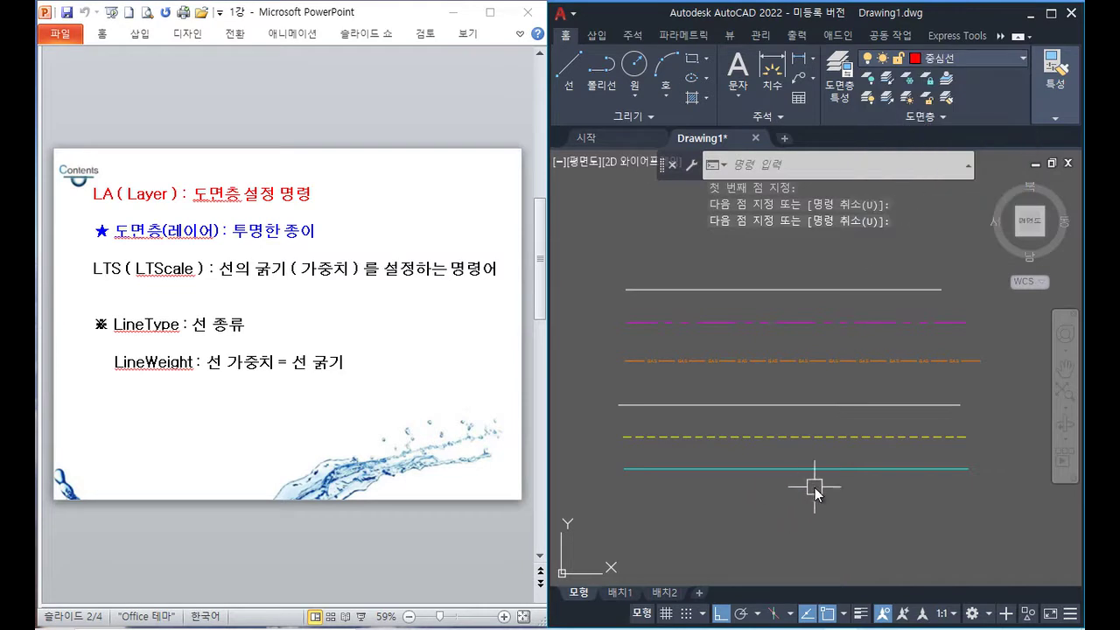
type("l")
key("Return")
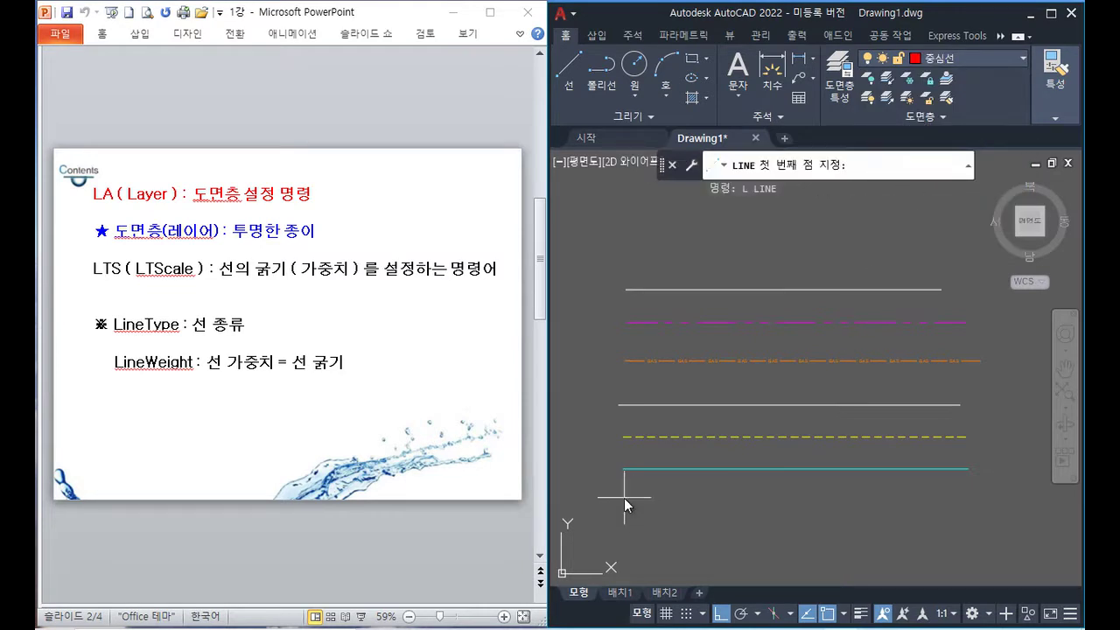
left_click(624, 497)
left_click(978, 514)
key("Return")
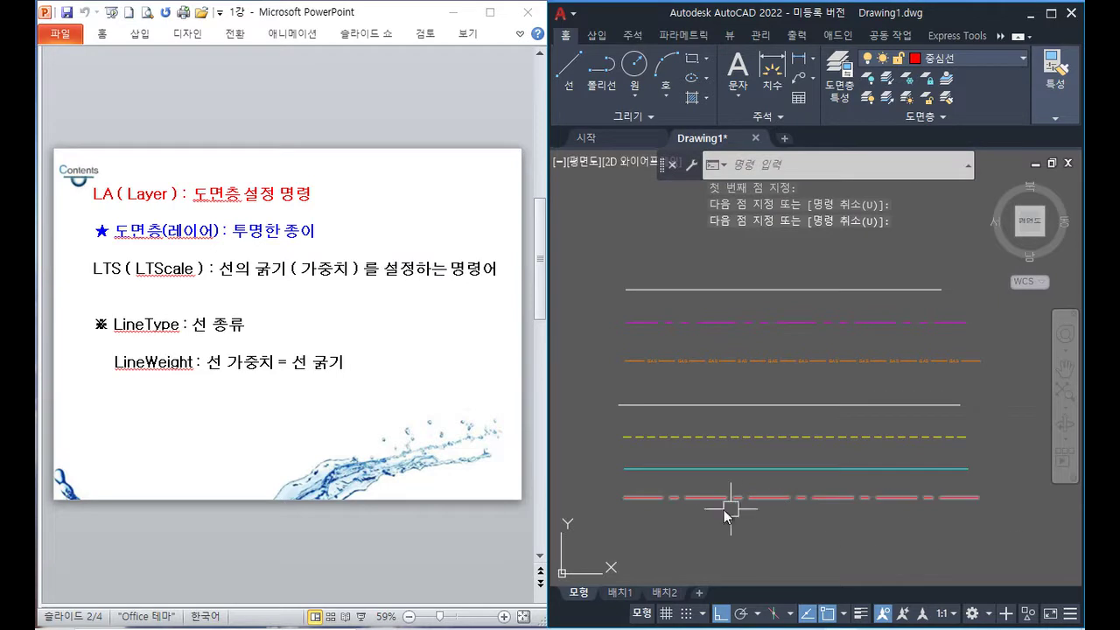
- Make 하늘색 current and draw a cyan BATTING-pattern line beneath the red centre line
left_click(960, 58)
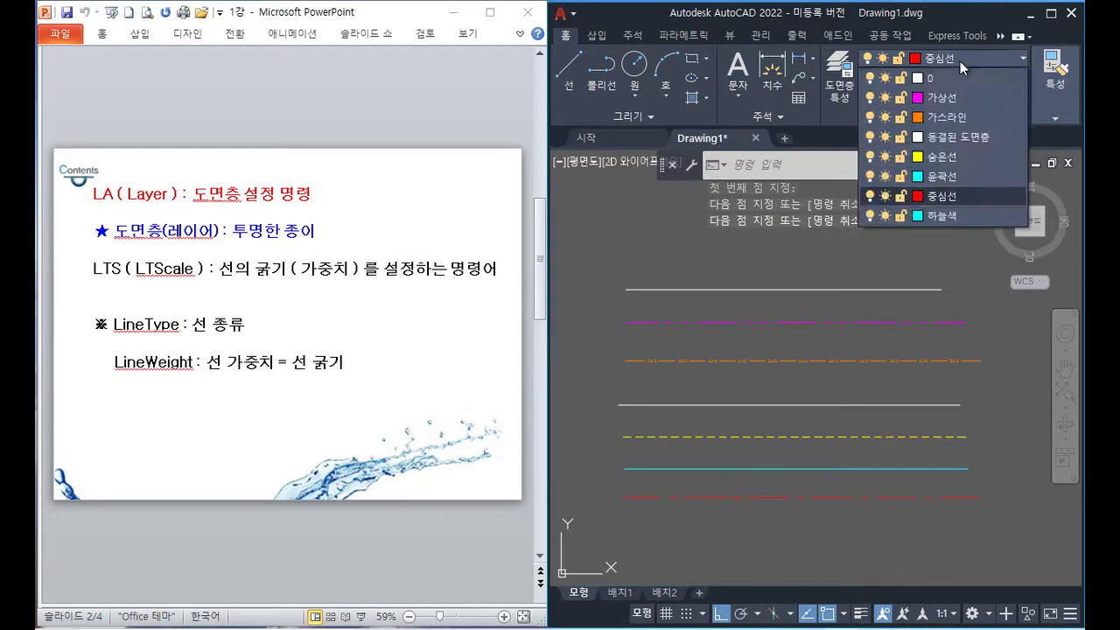
left_click(945, 216)
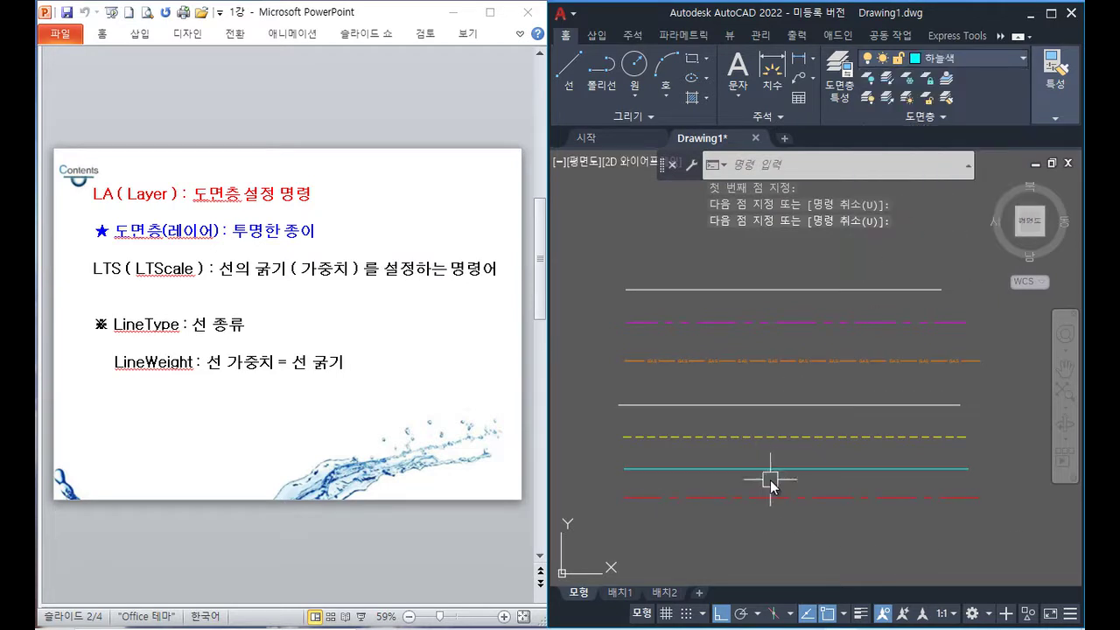
type("l")
key("Return")
left_click(626, 525)
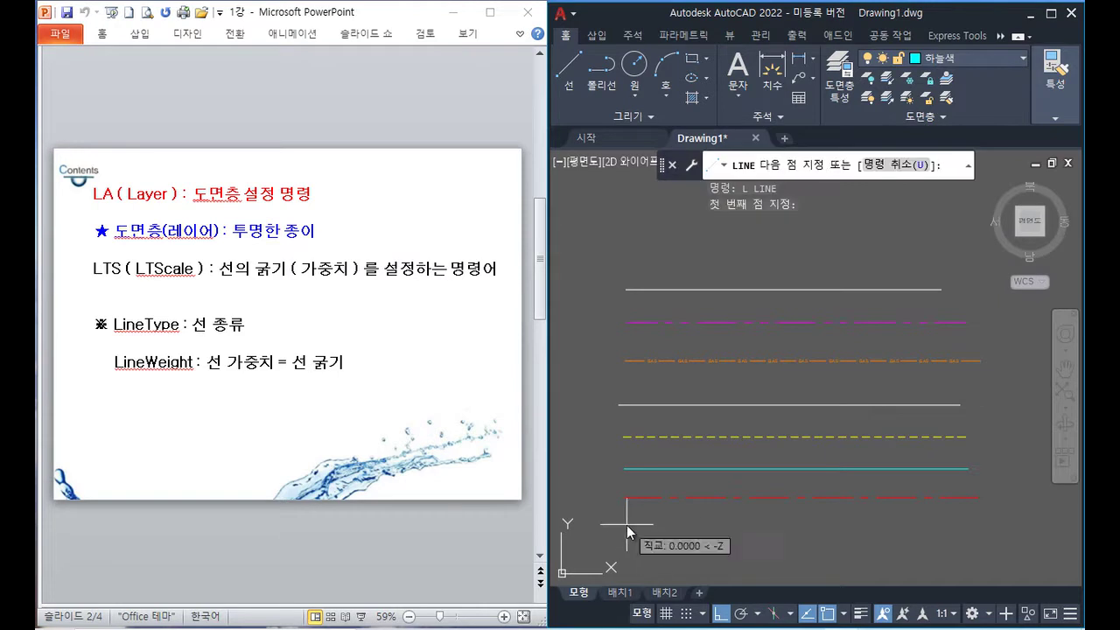
left_click(976, 537)
key("Return")
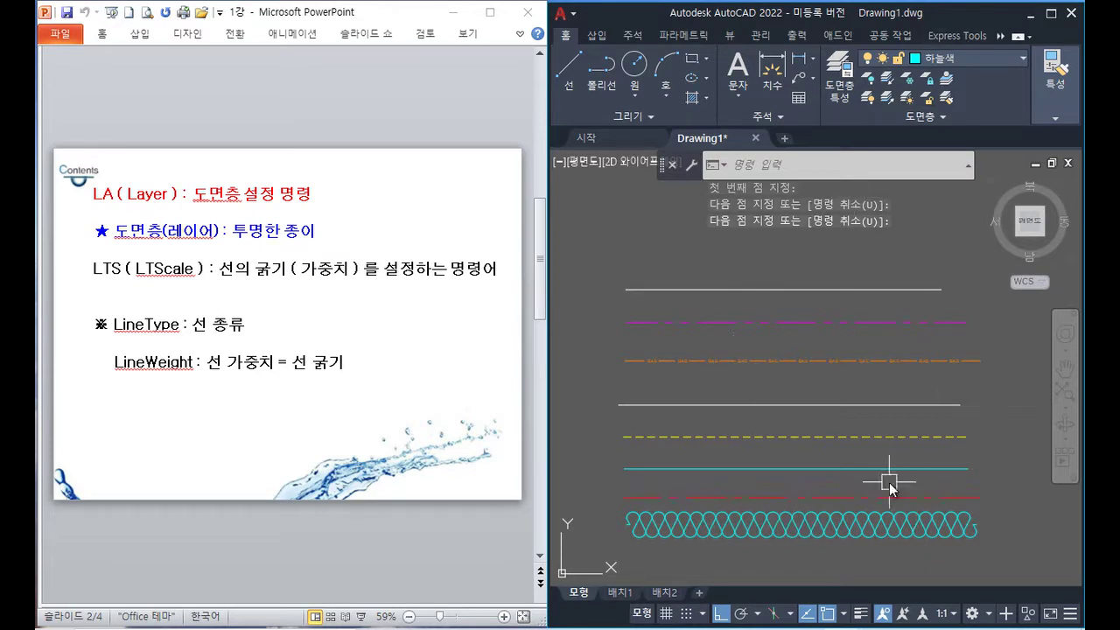
- Select the second white line to check its layer, then reopen Layer Properties with LA
middle_click_drag(924, 387, 945, 374)
left_click(901, 391)
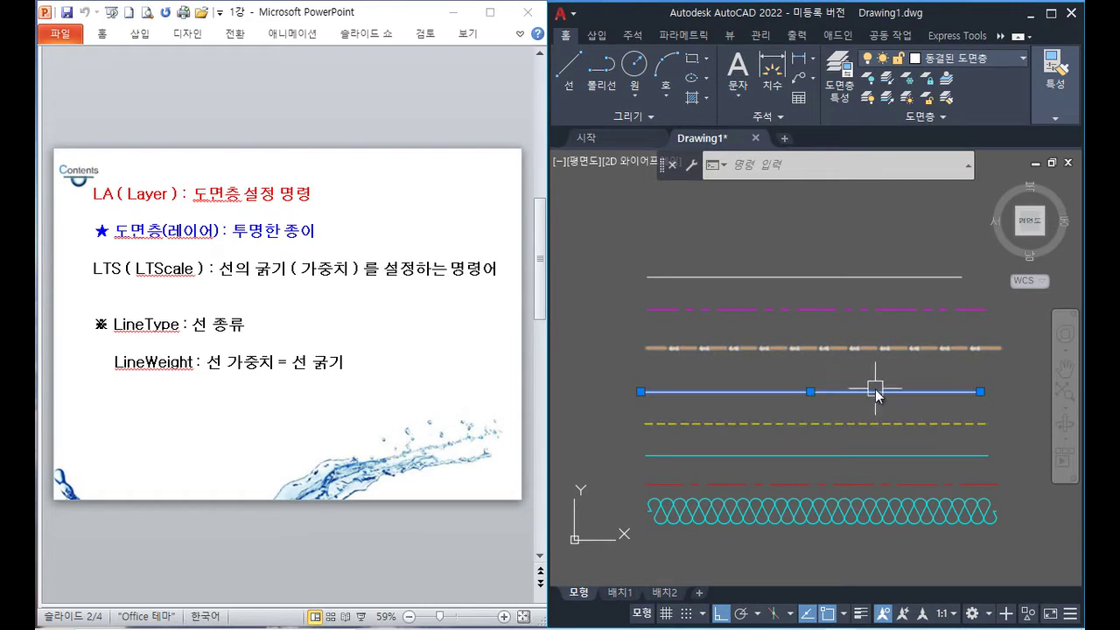
key("Escape")
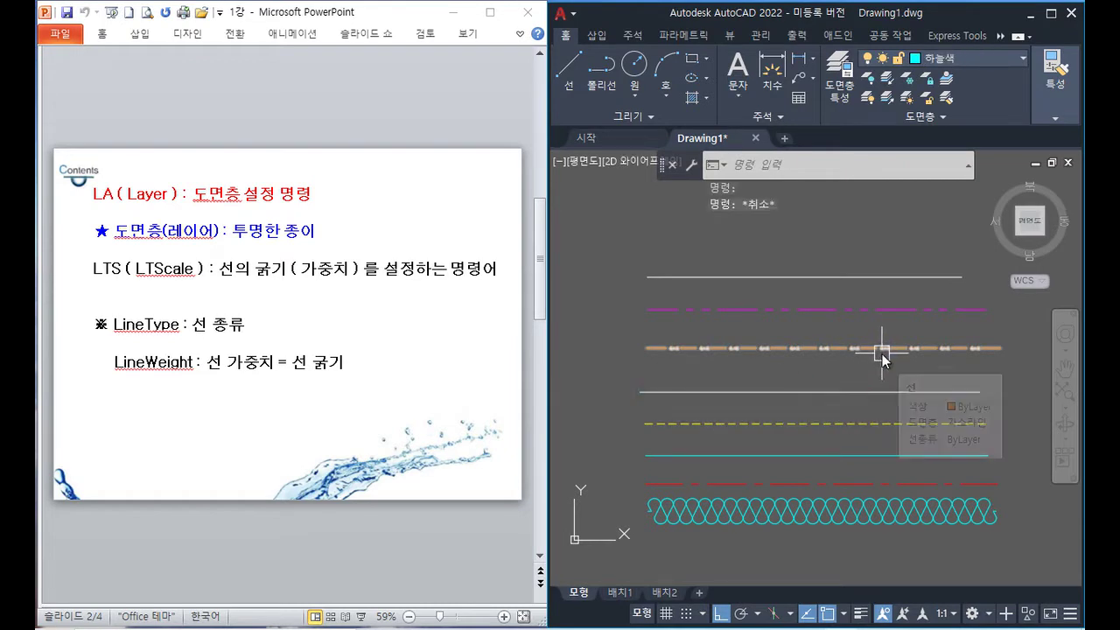
type("la")
key("Return")
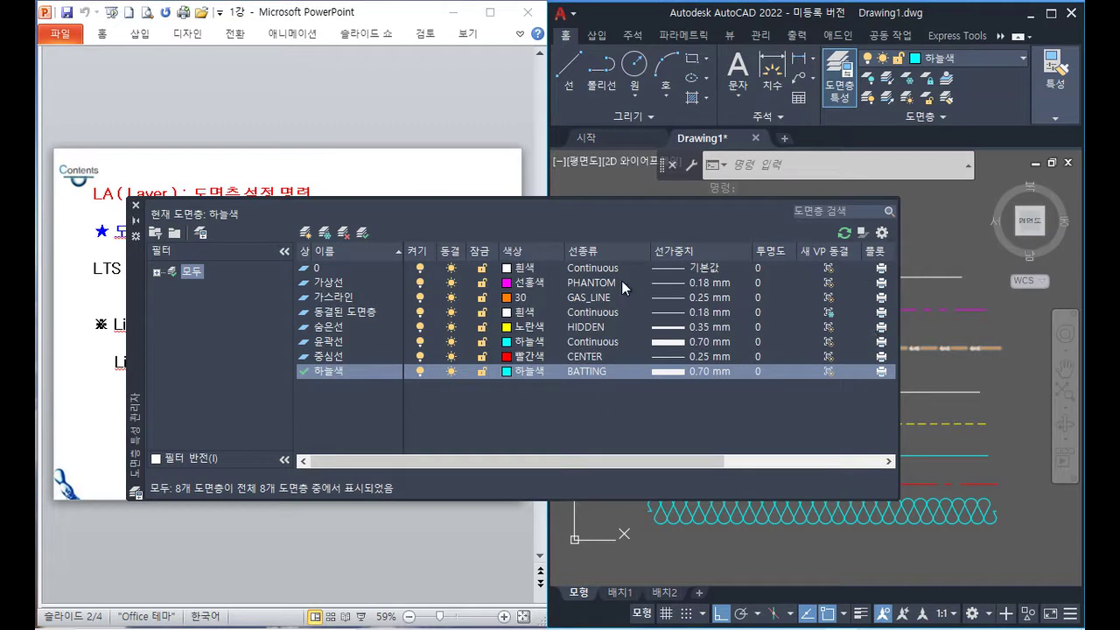
- Turn off plotting for the 중심선 and 가스라인 layers and close the layer manager
left_click(881, 357)
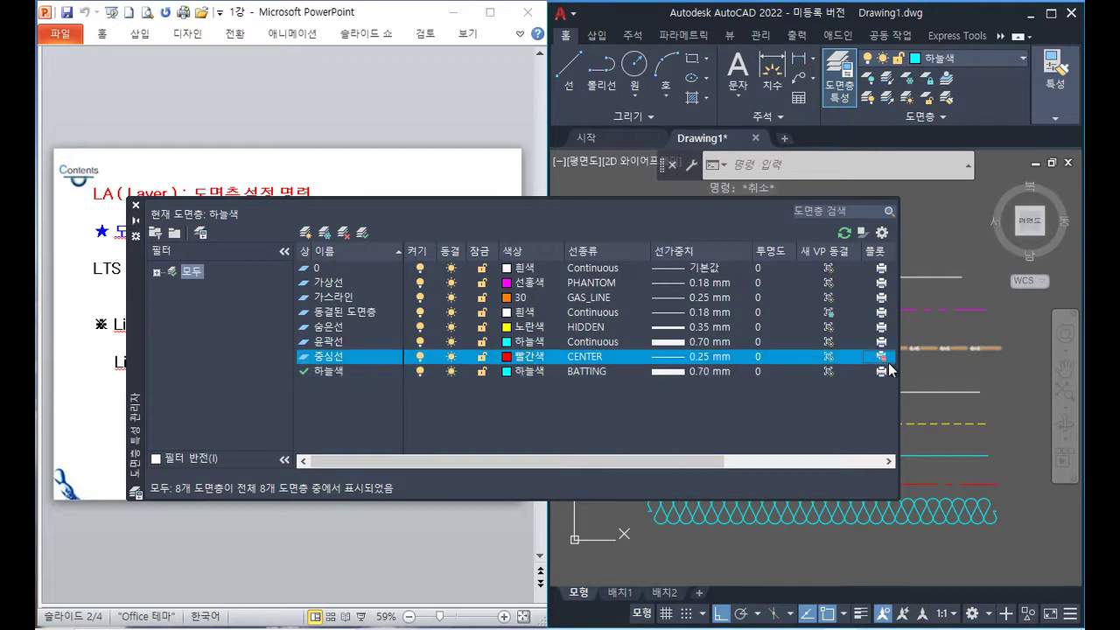
left_click(881, 297)
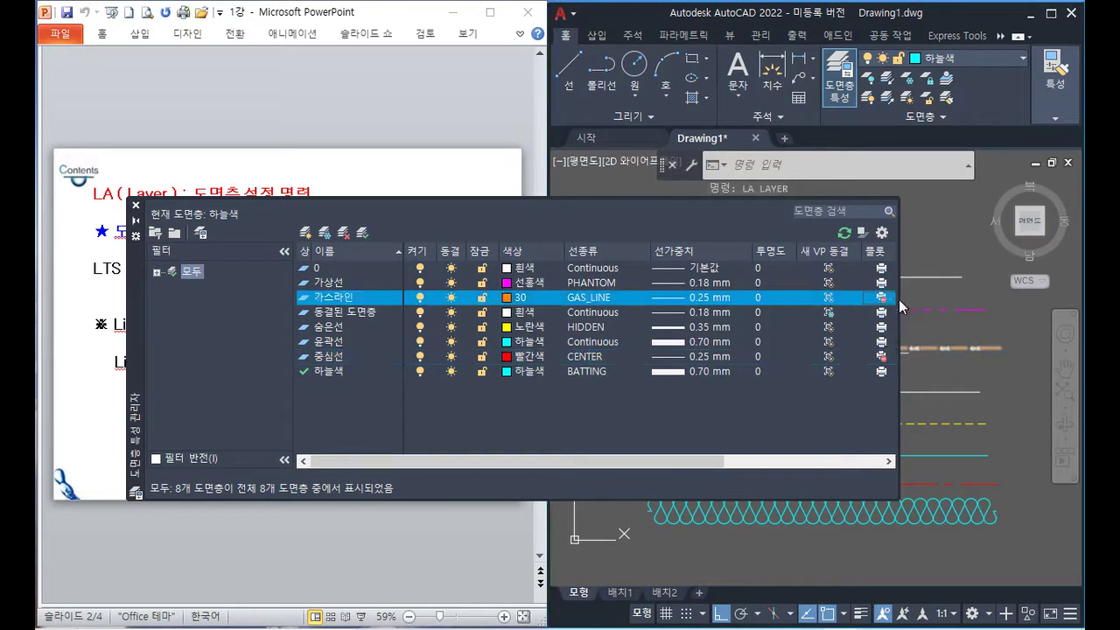
left_click(136, 204)
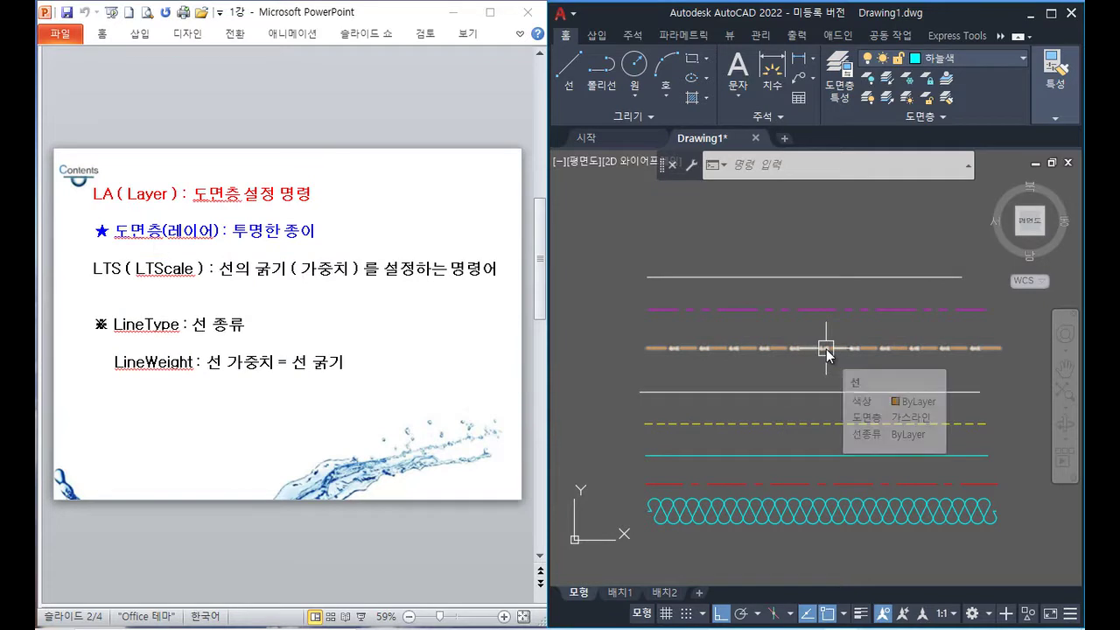
type("PLOT")
key("Return")
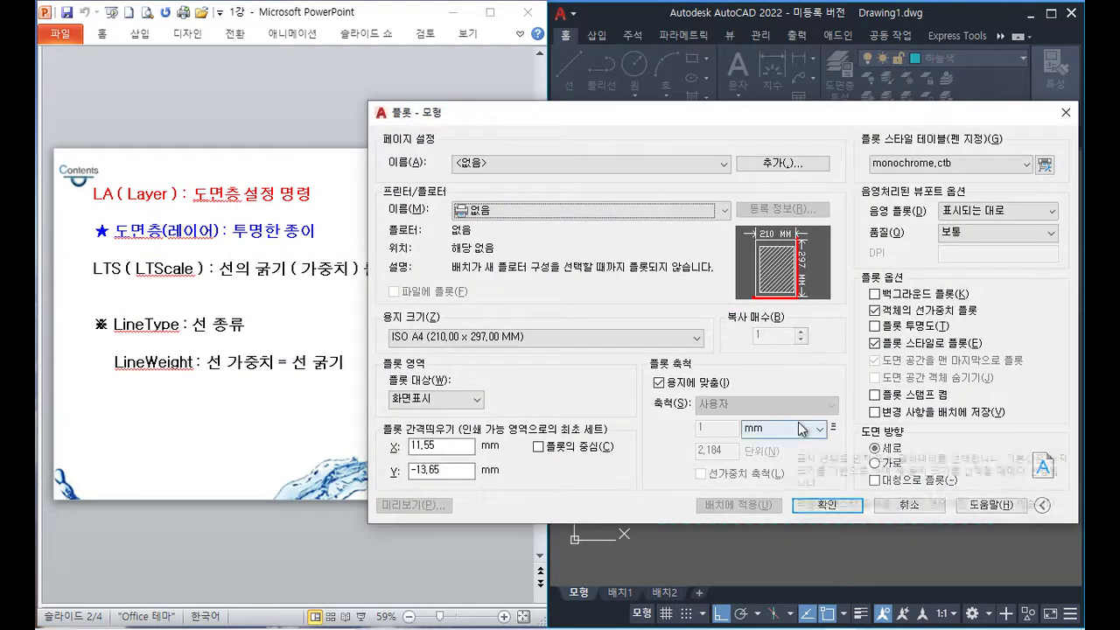
left_click(702, 164)
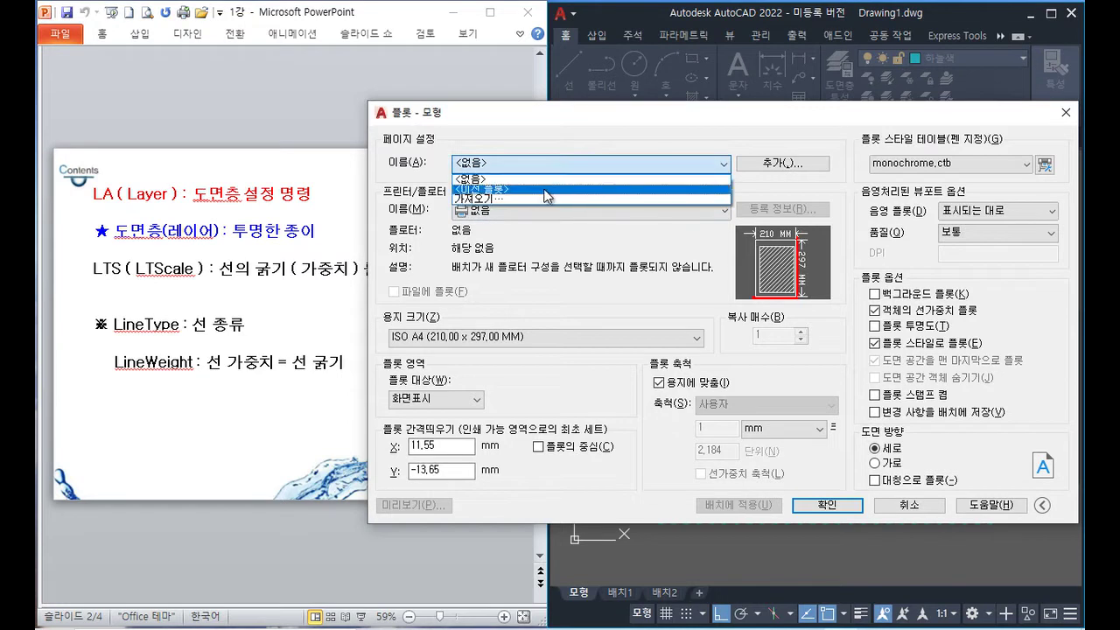
left_click(545, 189)
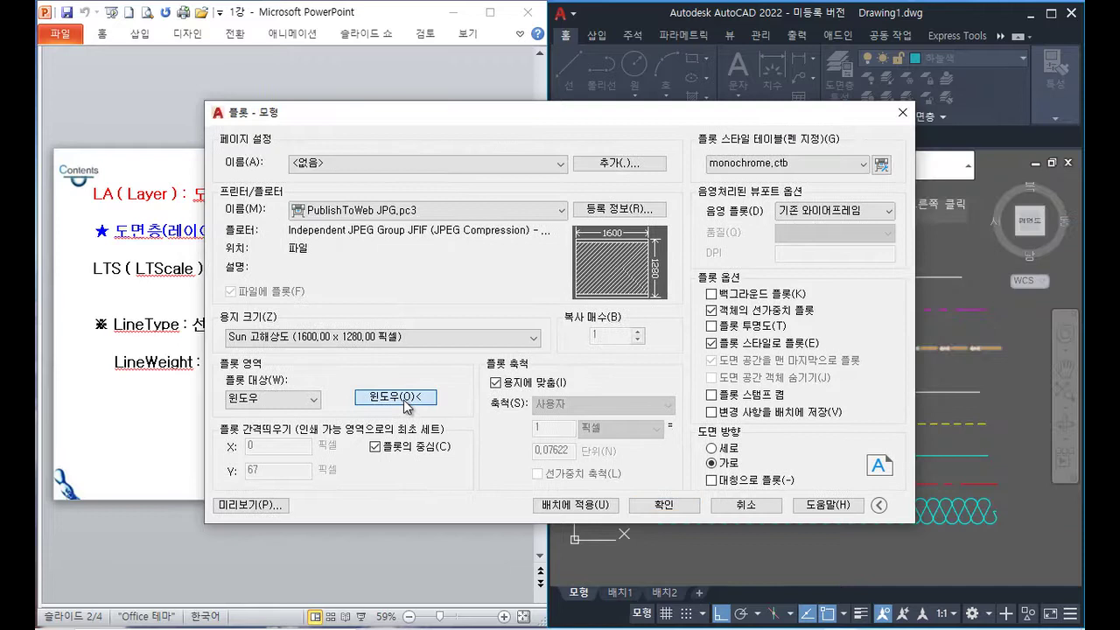
left_click(418, 396)
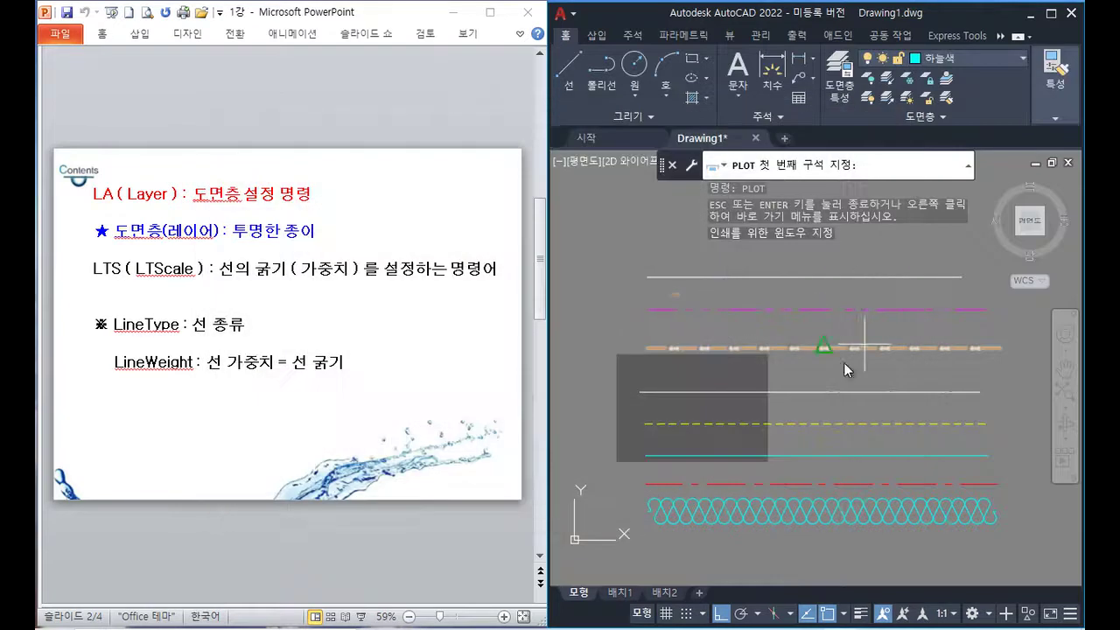
left_click(626, 546)
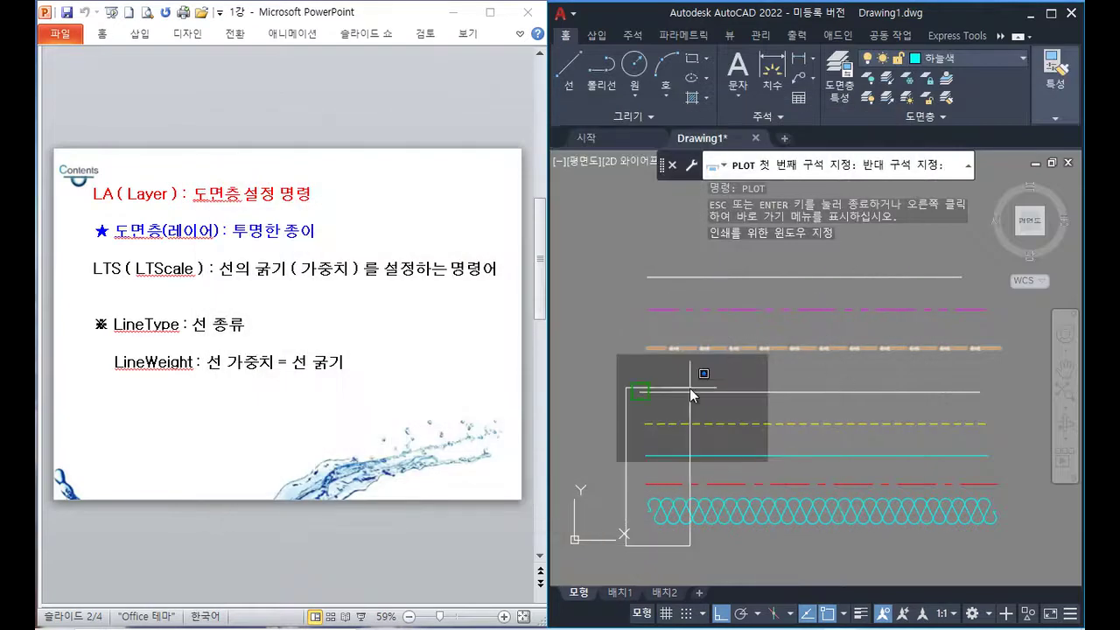
left_click(985, 266)
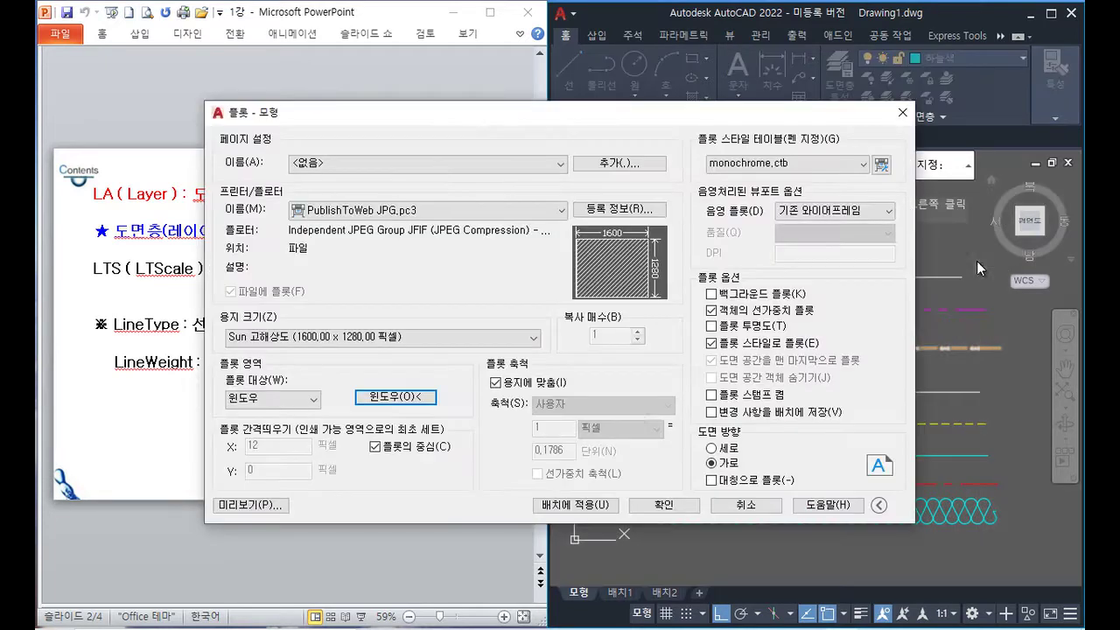
left_click(272, 505)
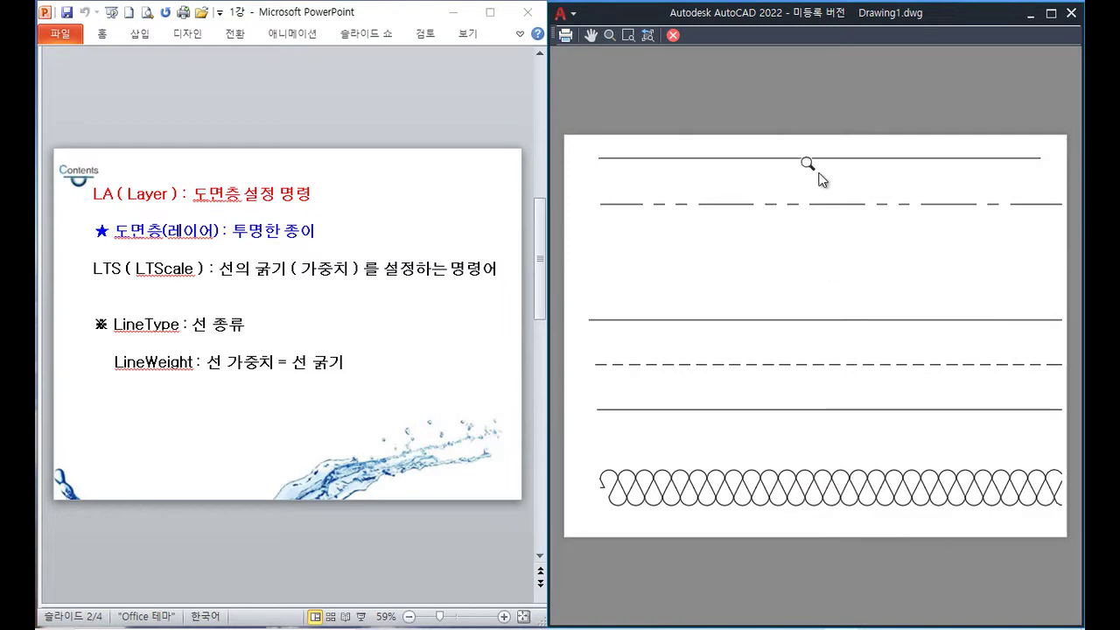
key("Escape")
left_click_drag(773, 121, 461, 127)
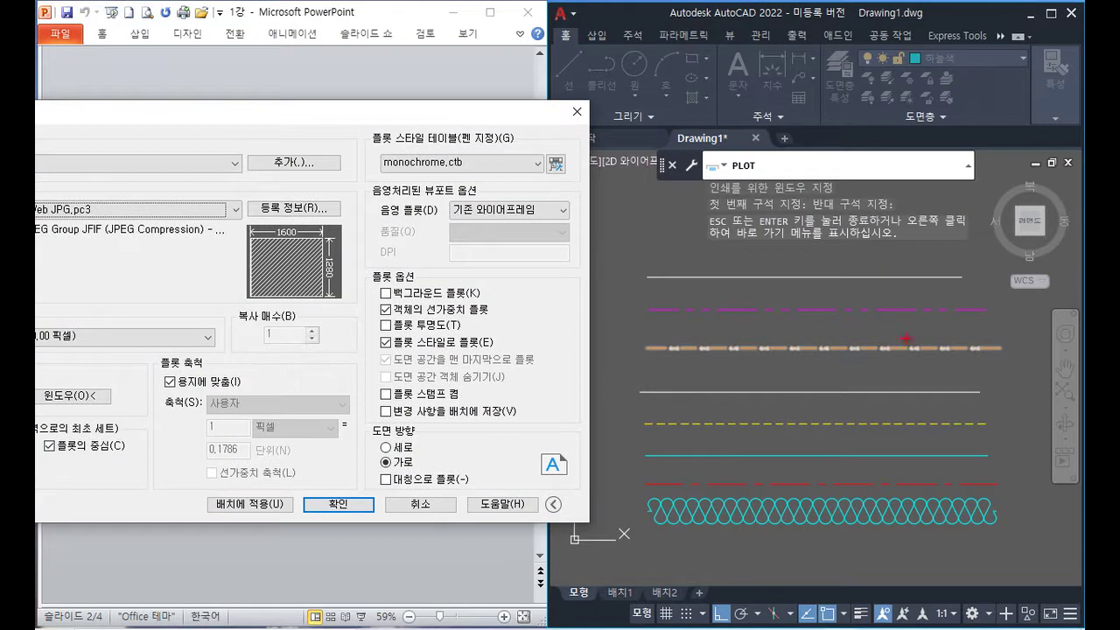
left_click_drag(860, 353, 842, 351)
left_click_drag(435, 116, 580, 87)
left_click(131, 478)
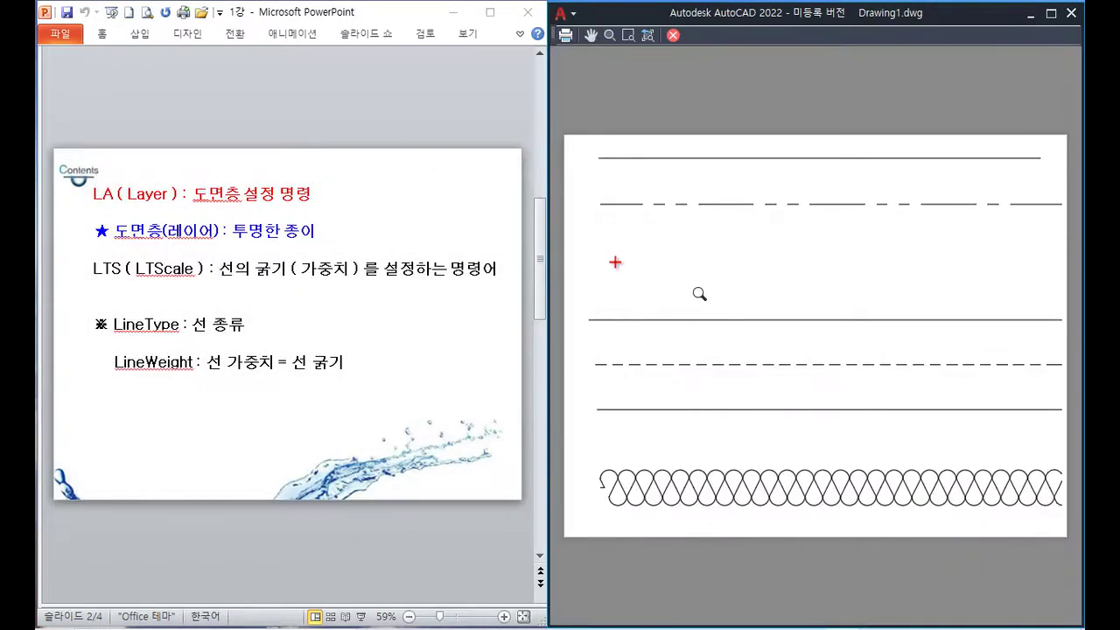
left_click_drag(605, 267, 1026, 265)
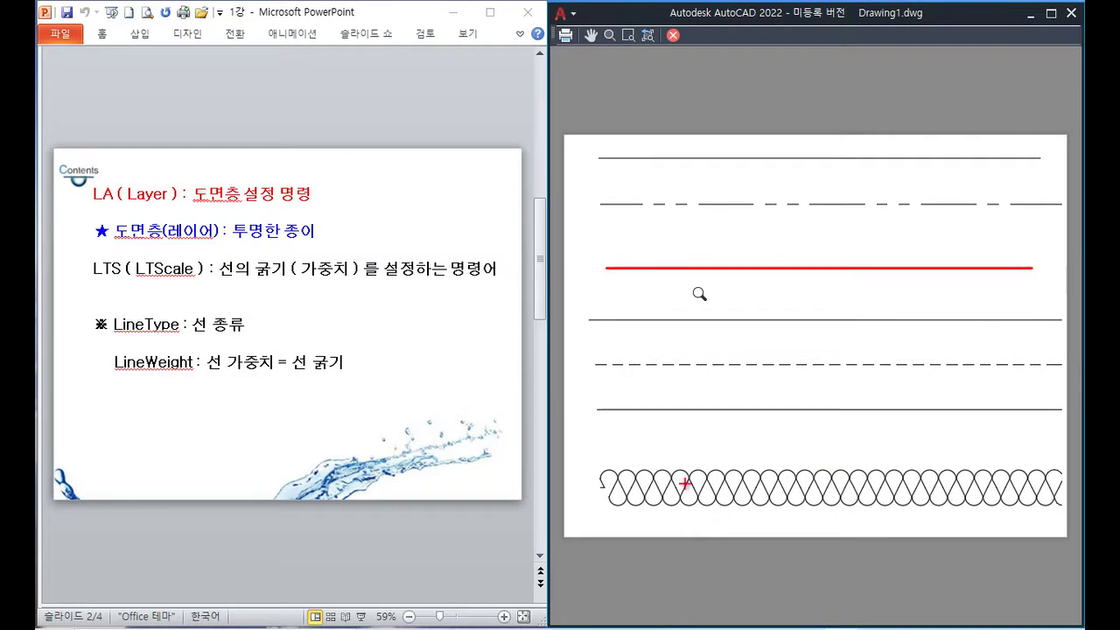
left_click_drag(619, 447, 1035, 447)
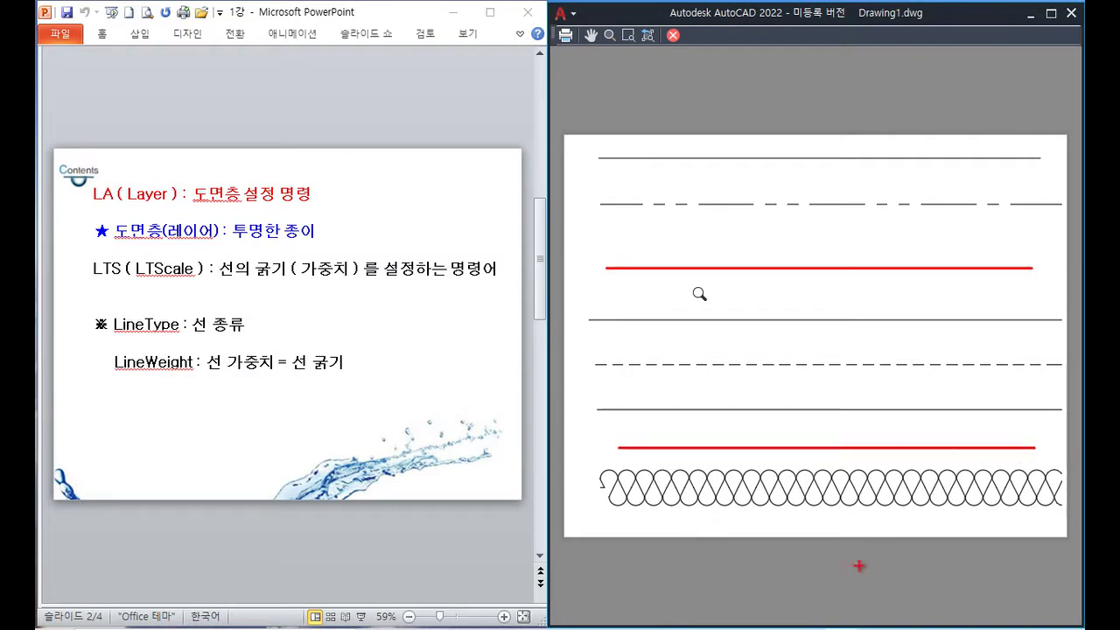
key("Escape")
key("Escape")
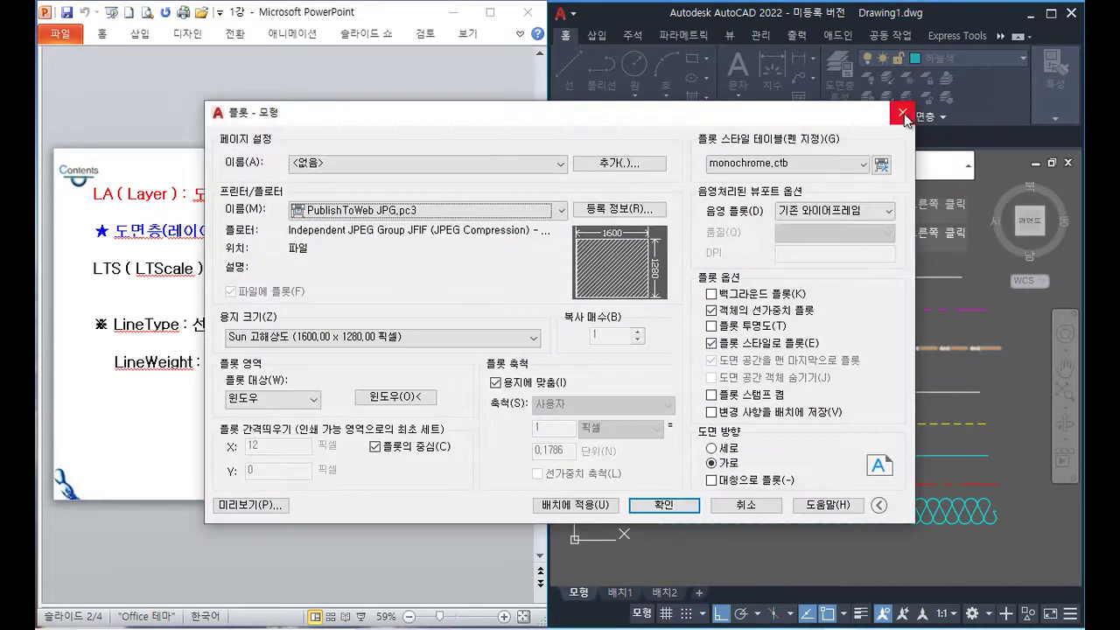
- Cancel the plot dialog, re-enable plotting for 가스라인 and 중심선 via LA, then close the palette
left_click(902, 112)
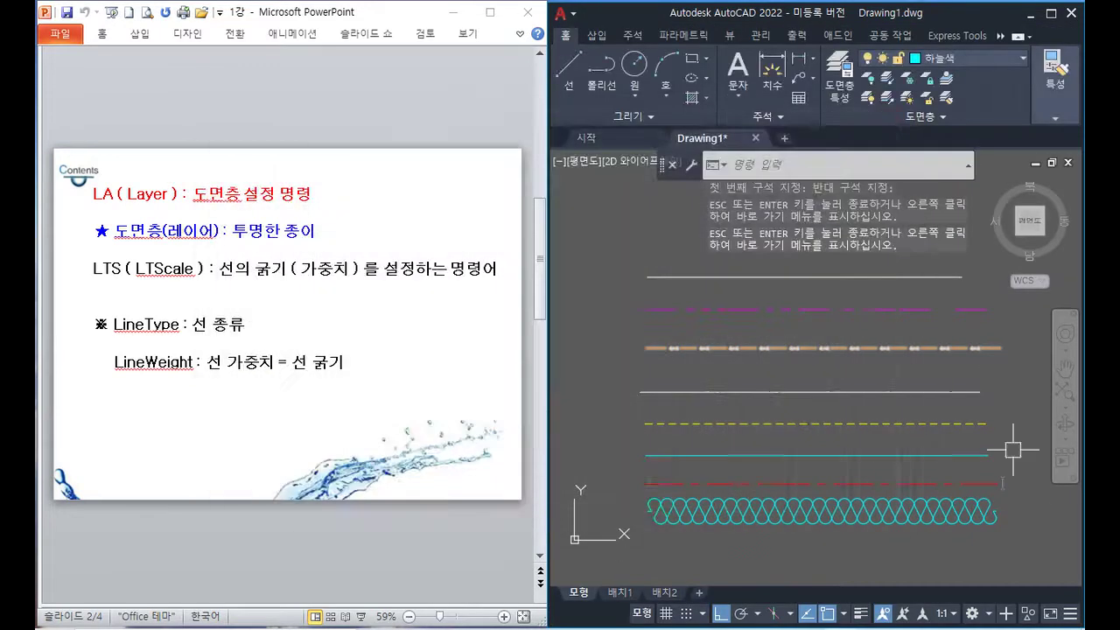
type("LA")
key("Return")
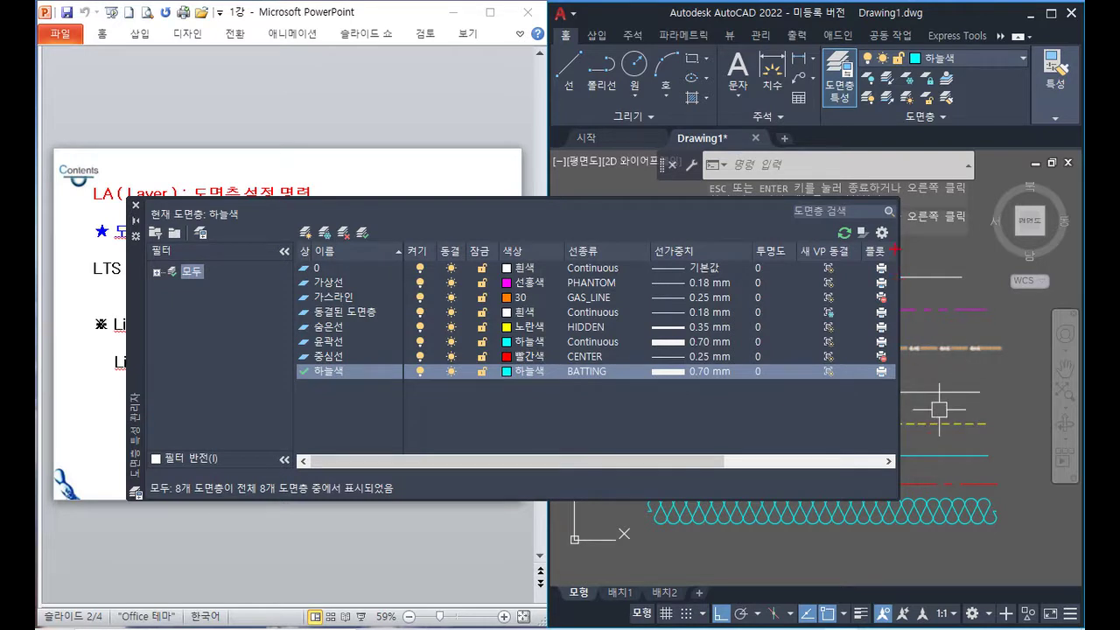
left_click_drag(909, 428, 922, 426)
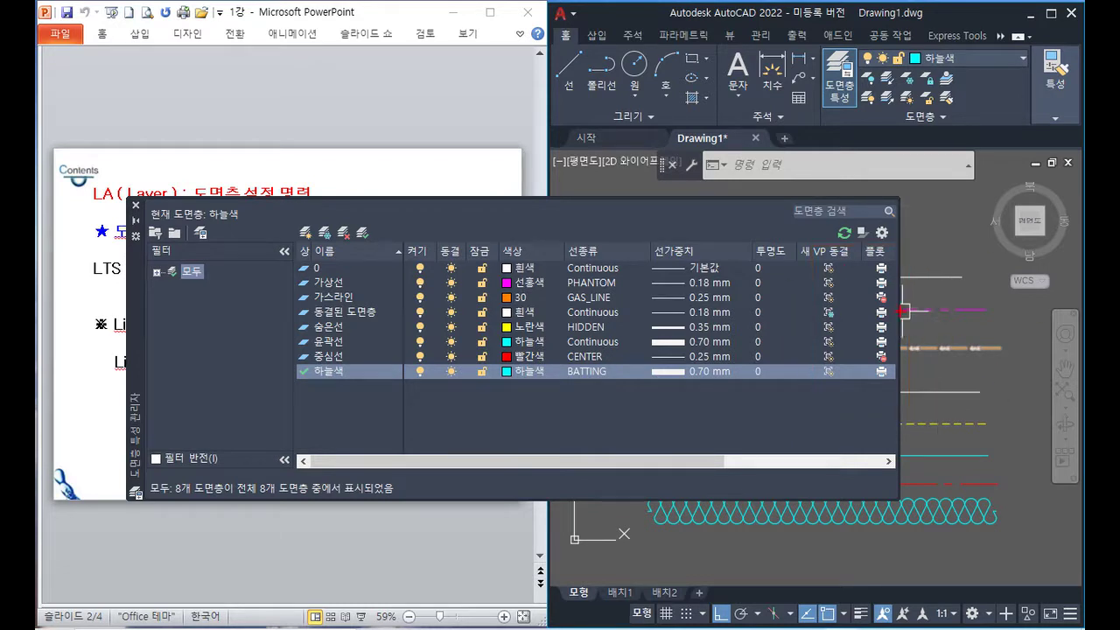
left_click(529, 297)
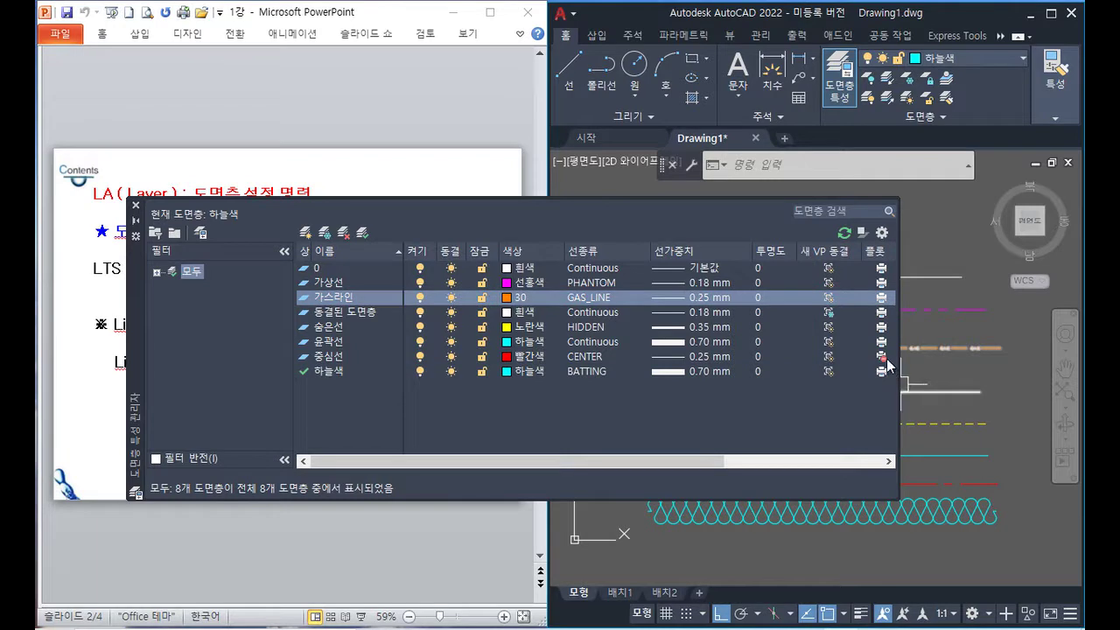
left_click(881, 356)
left_click(827, 313)
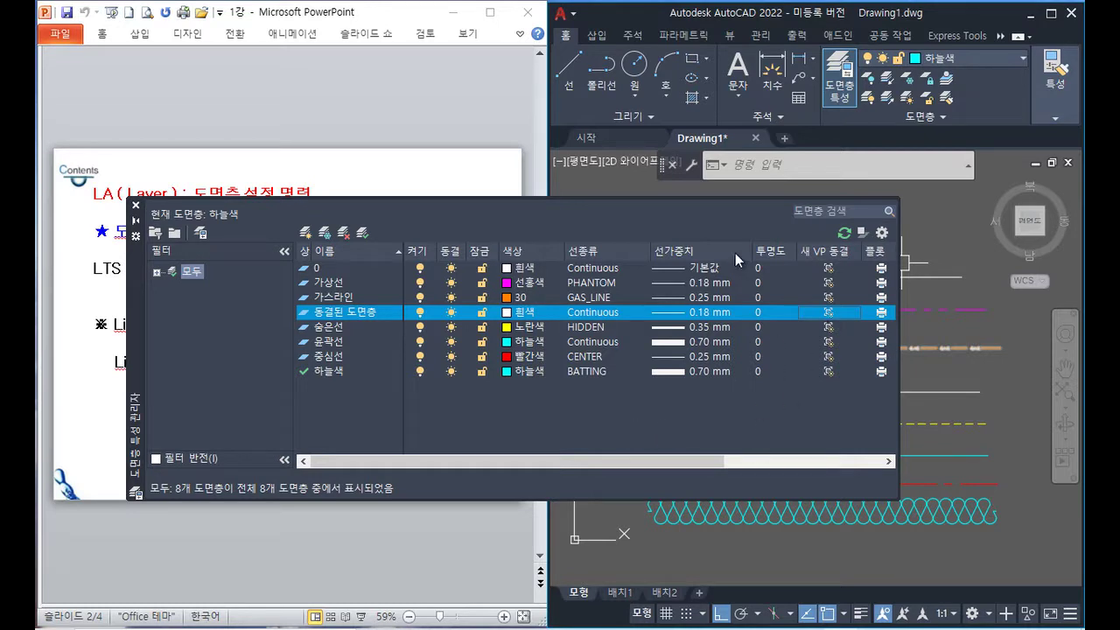
left_click(137, 208)
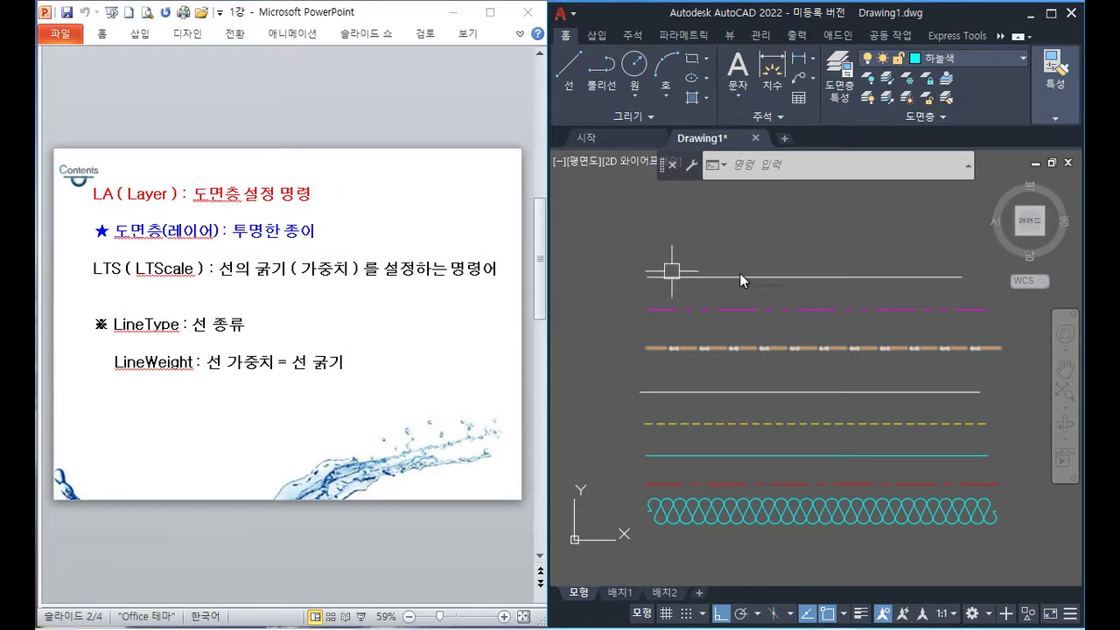
- Reopen Layer Properties with LA, widen the status column, and set 숨은선 as current
type("la")
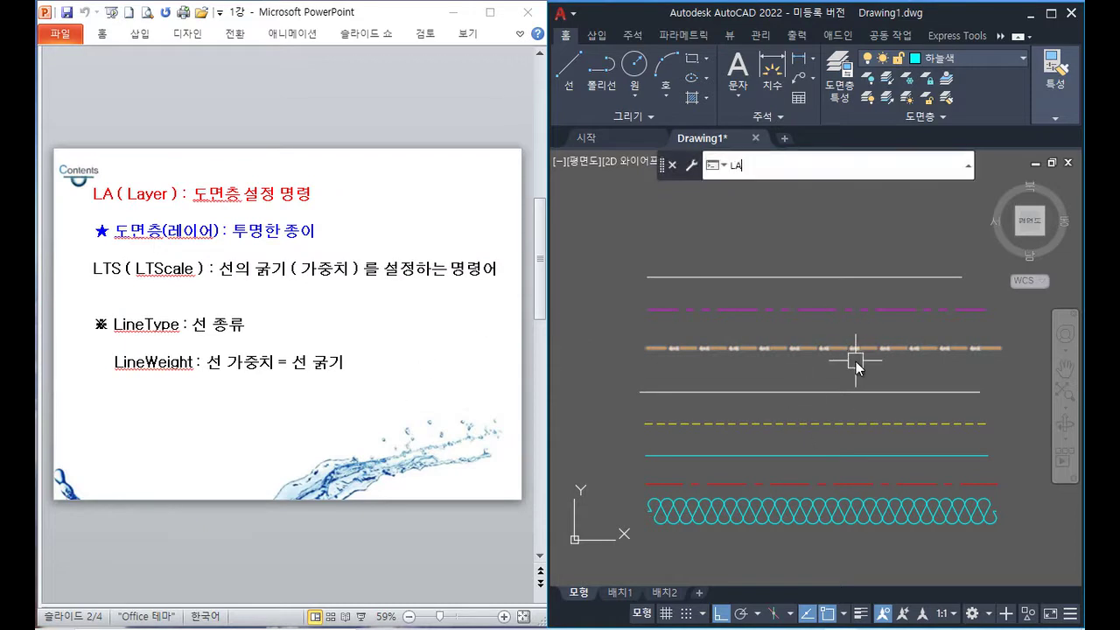
key("Return")
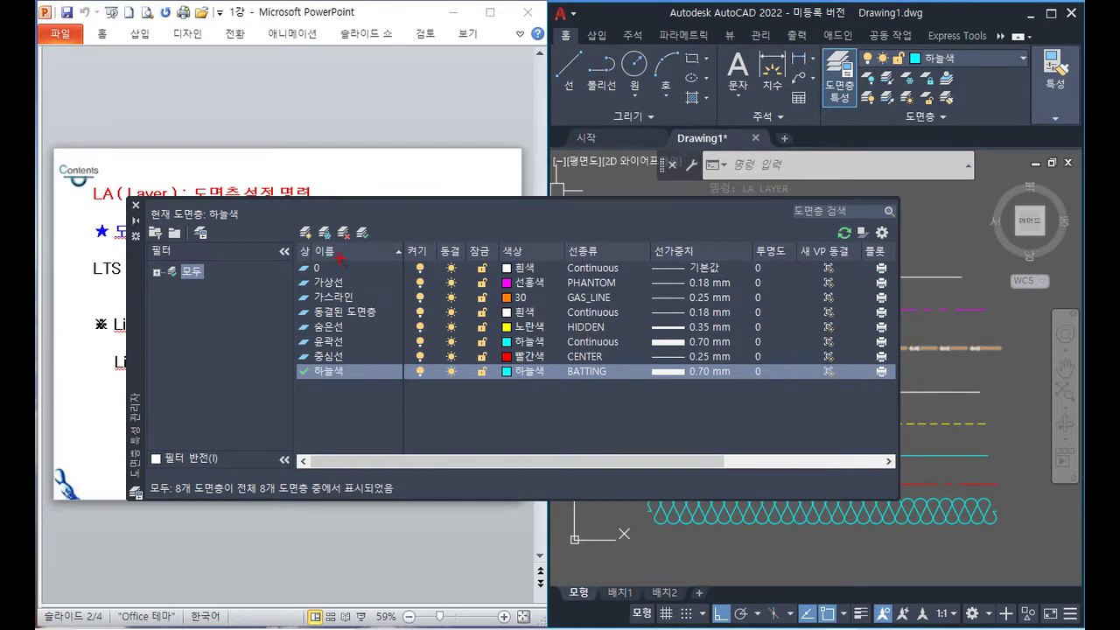
left_click_drag(312, 251, 328, 251)
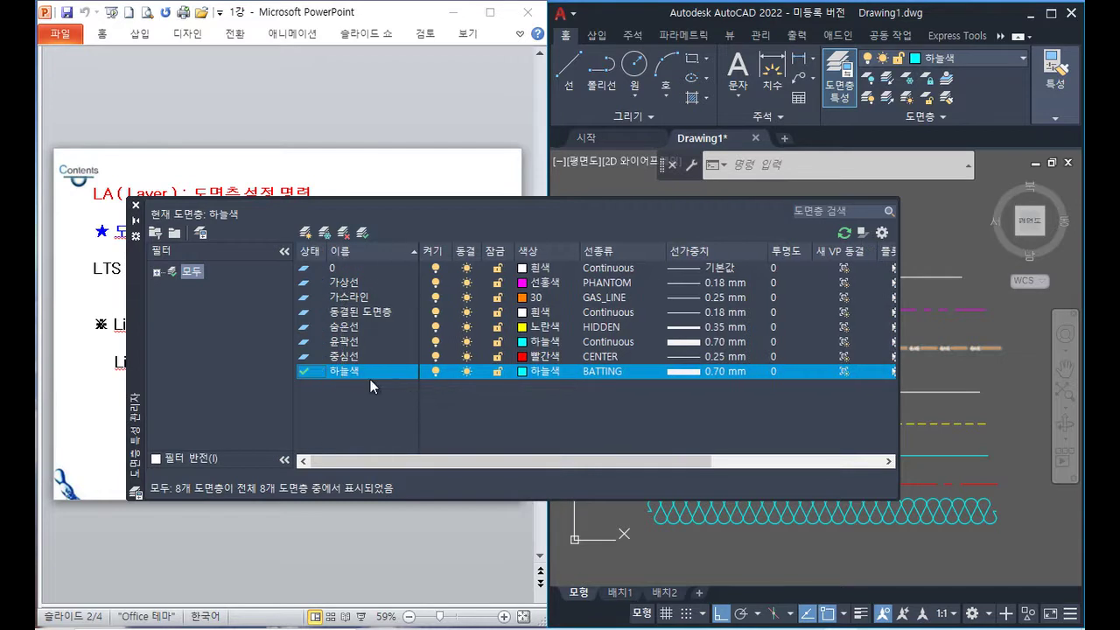
left_click_drag(949, 26, 988, 86)
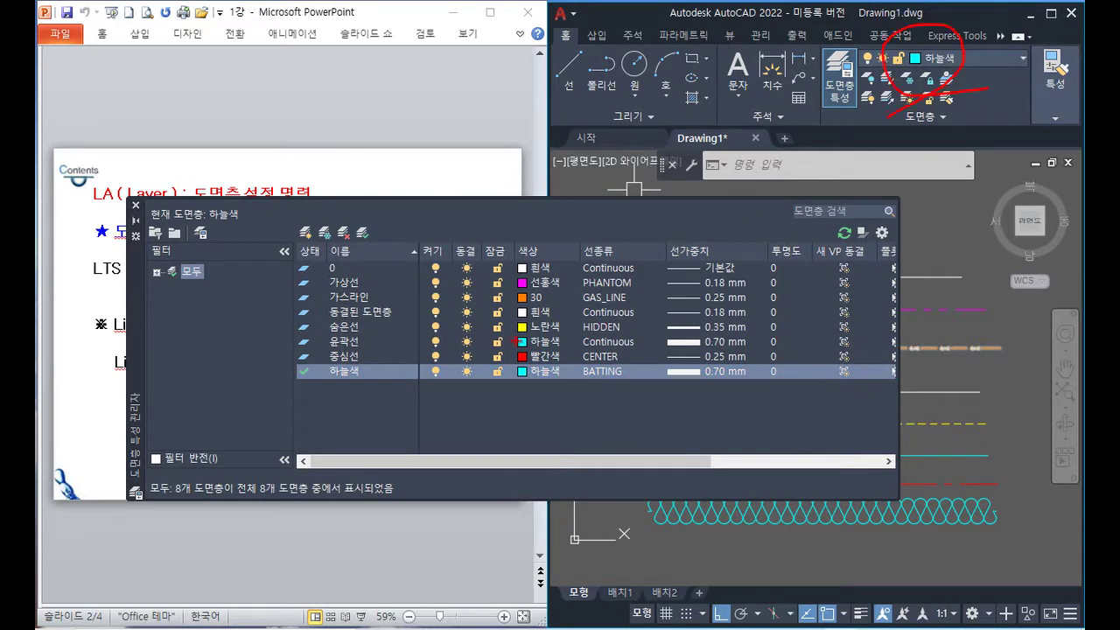
left_click(354, 328)
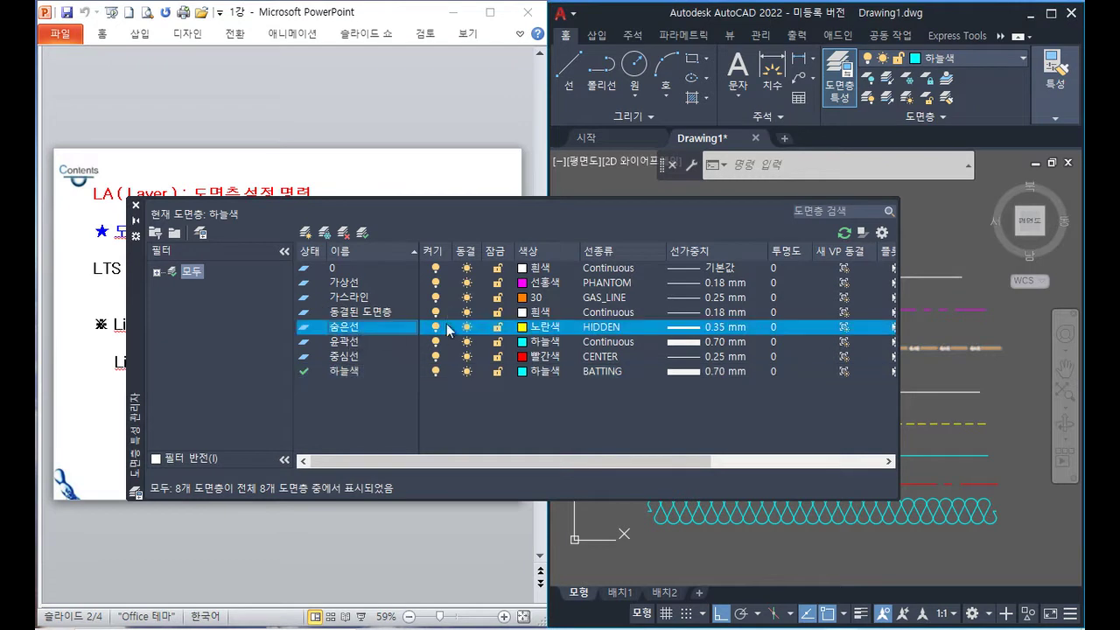
left_click(364, 235)
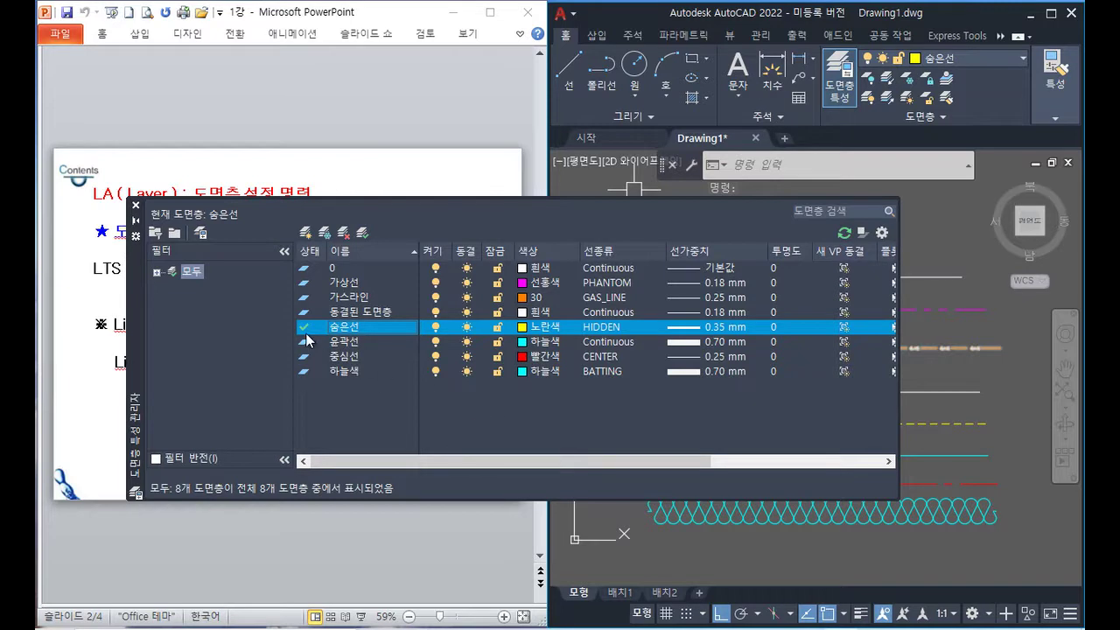
left_click_drag(974, 68, 945, 106)
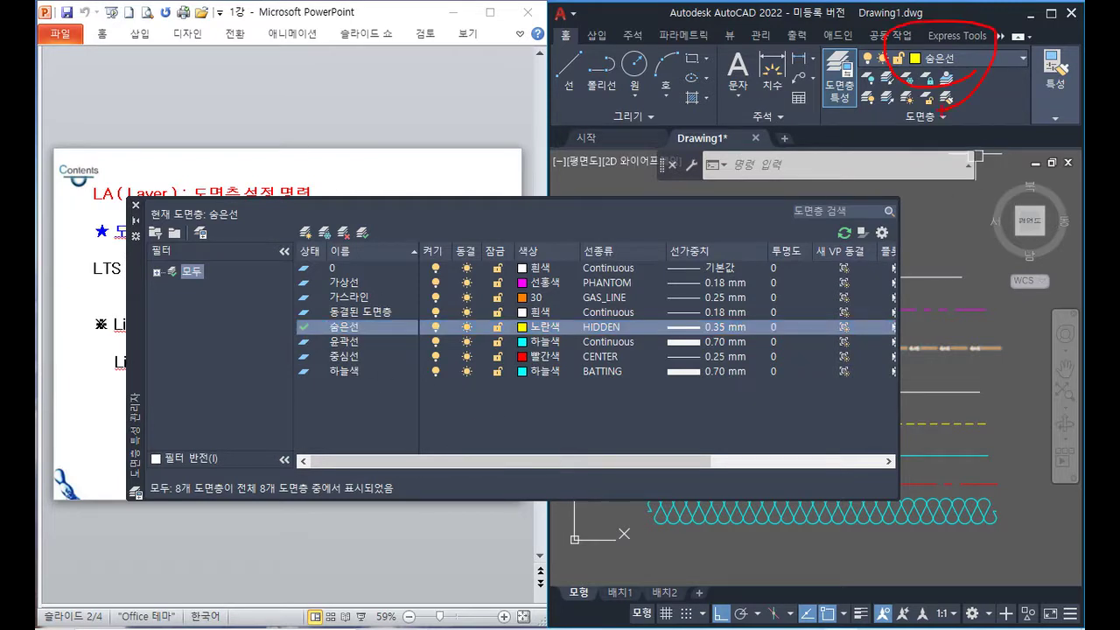
key("Escape")
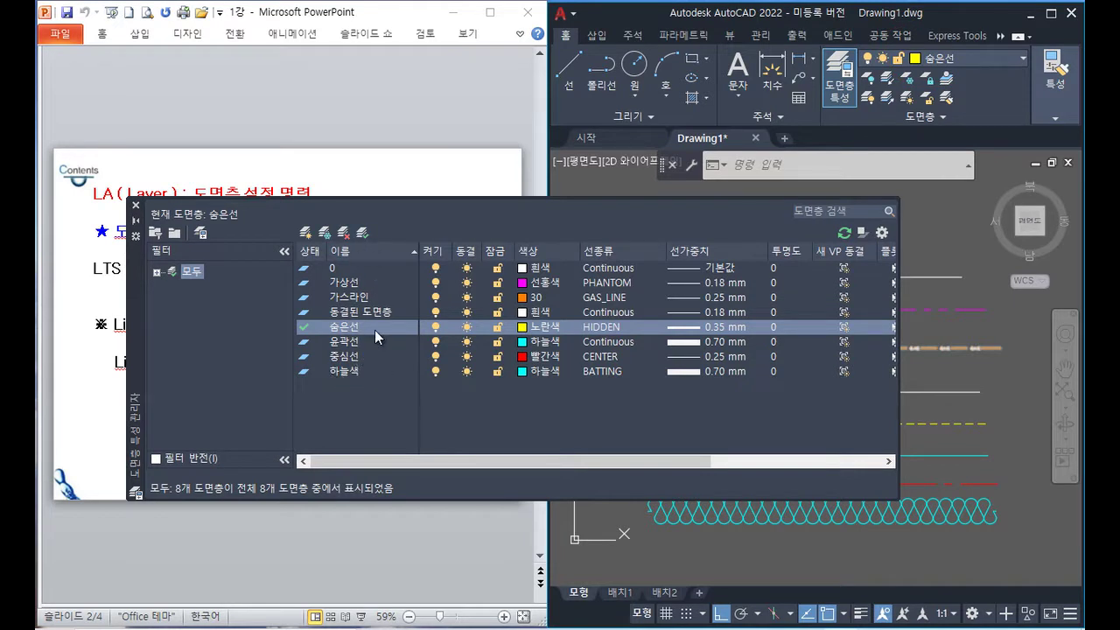
left_click(367, 356)
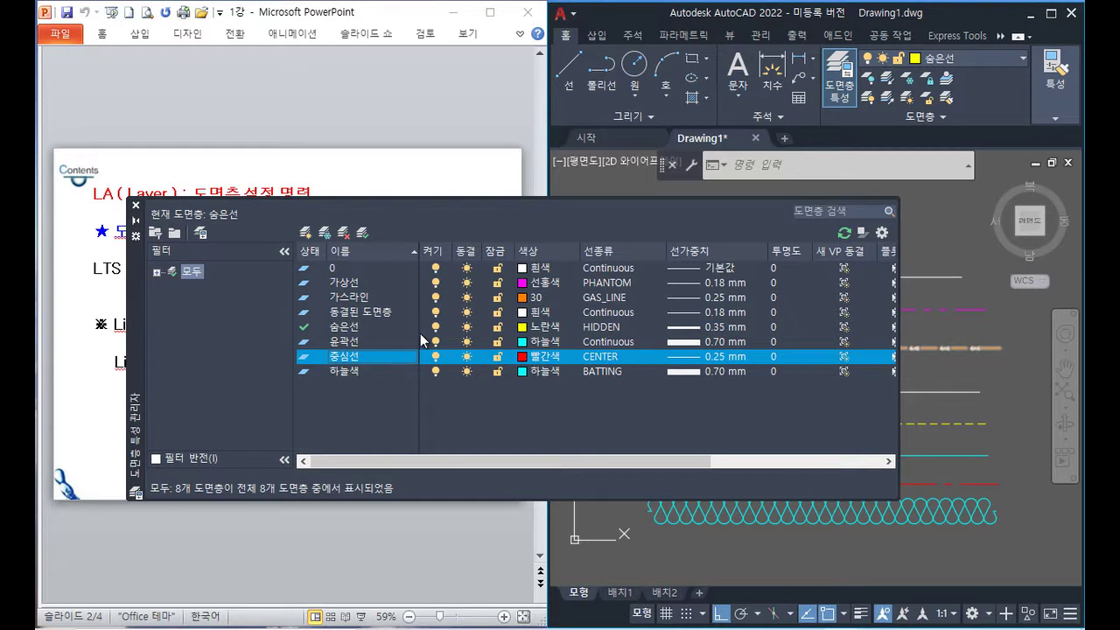
- Try deleting the 중심선 layer, mark up the warning's reasons, and close the could-not-delete dialog
left_click(344, 235)
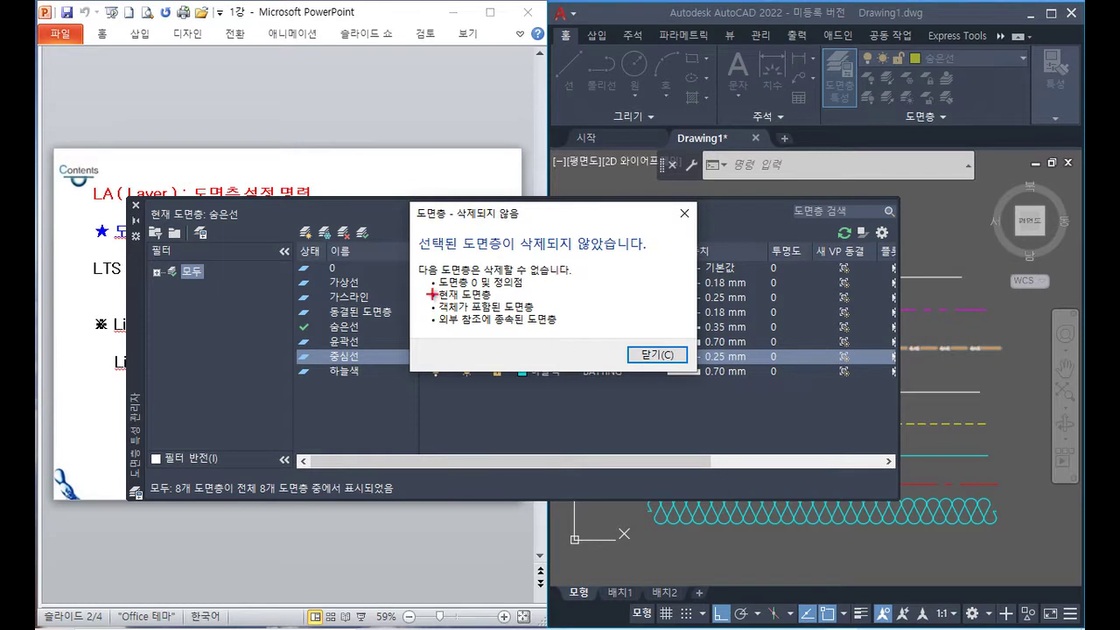
left_click_drag(431, 289, 530, 289)
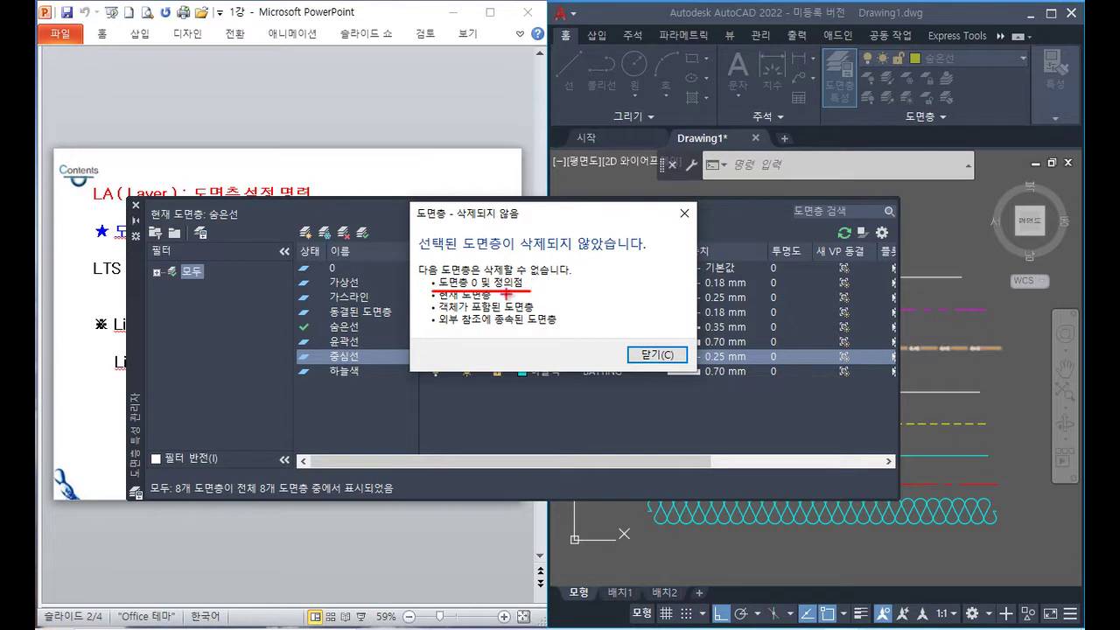
left_click_drag(430, 299, 496, 299)
left_click_drag(958, 64, 946, 88)
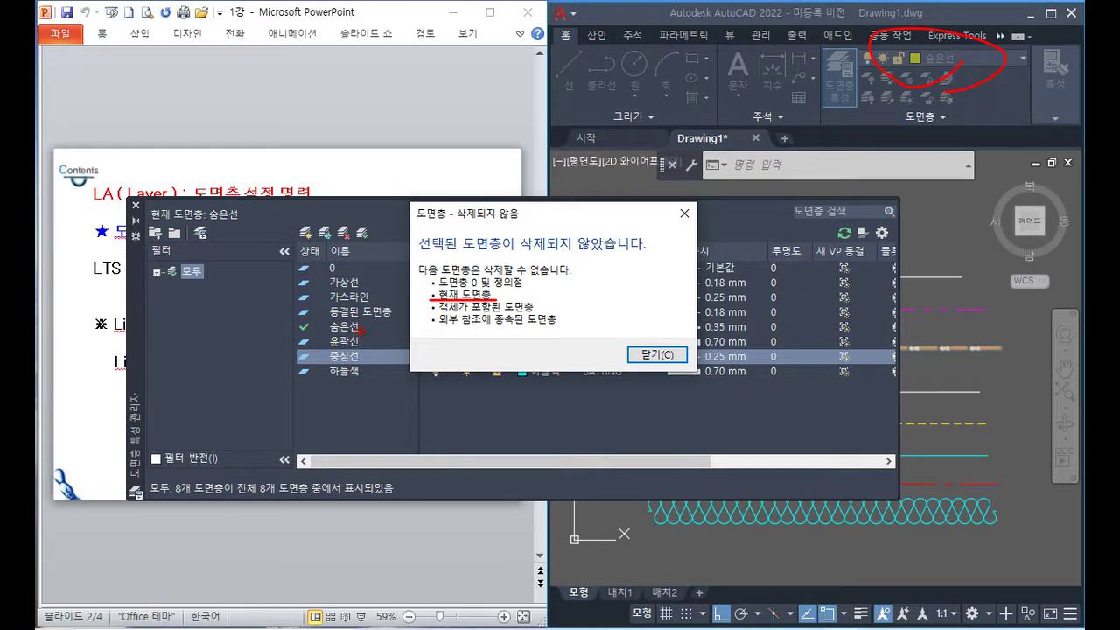
key("e")
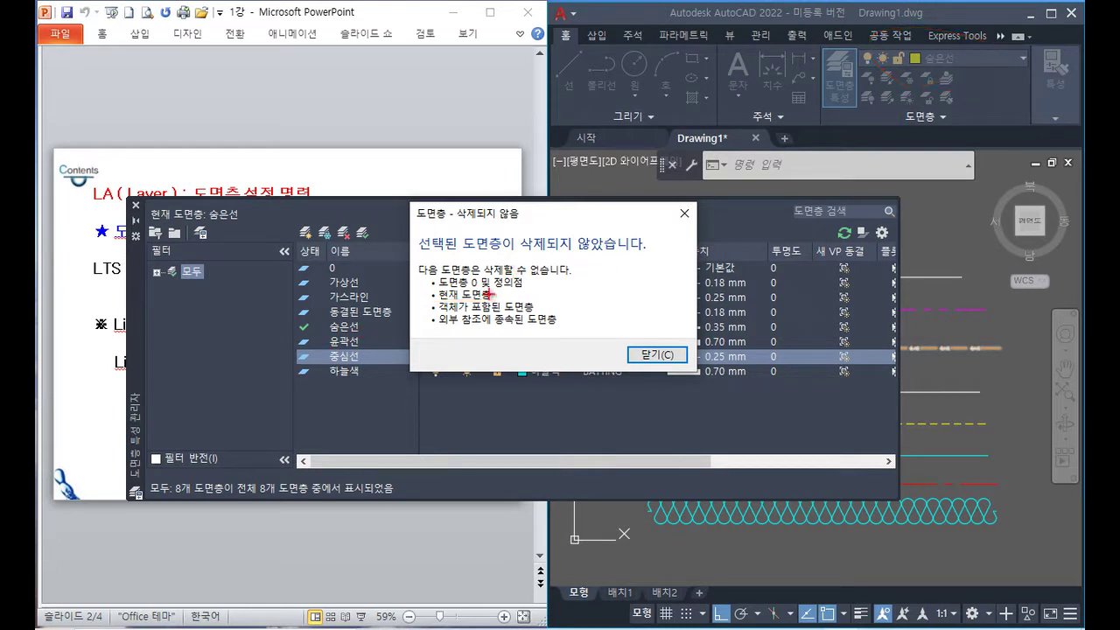
left_click_drag(434, 309, 537, 310)
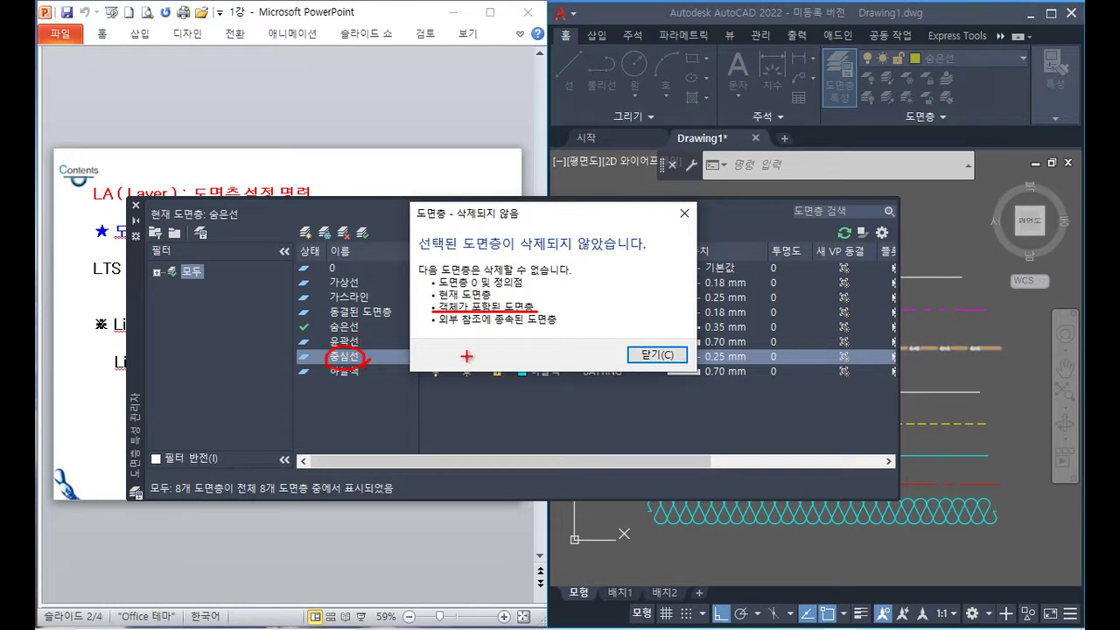
left_click_drag(990, 498, 977, 463)
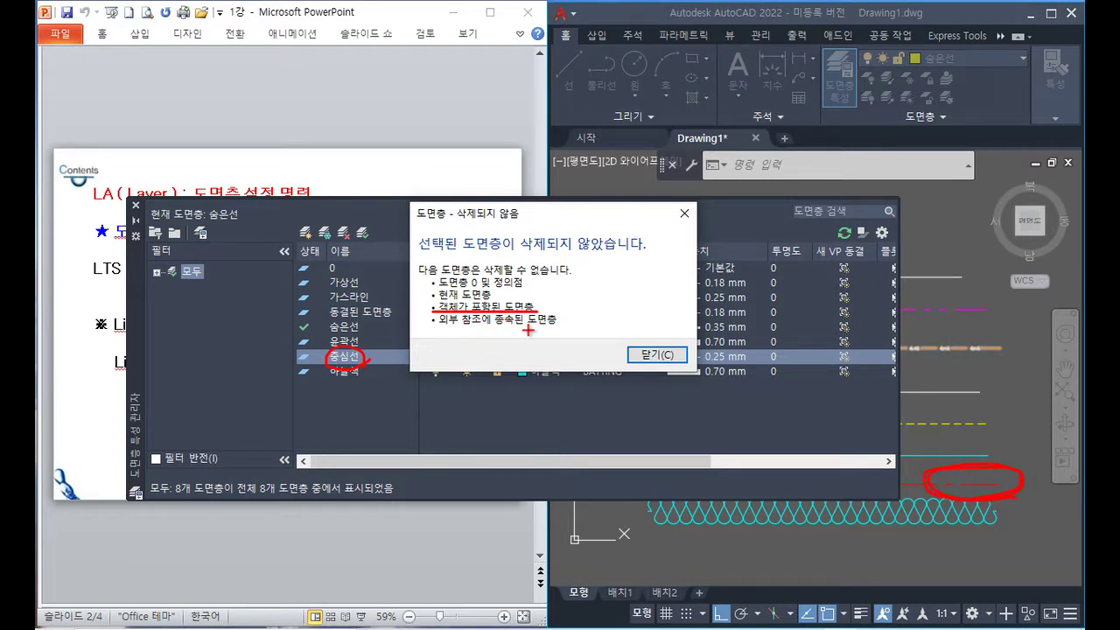
key("e")
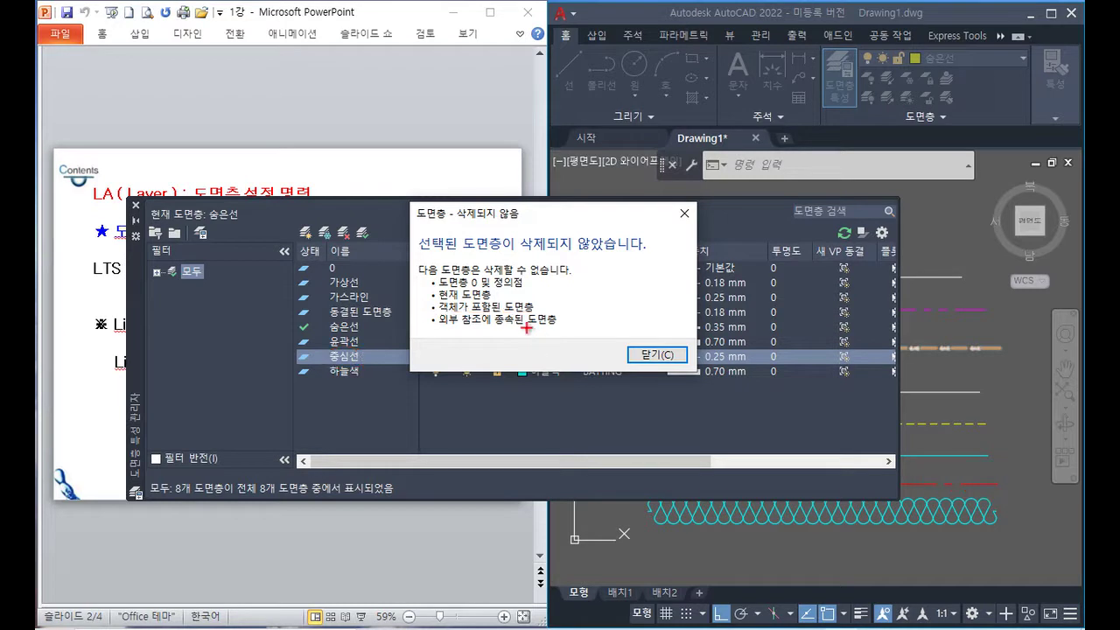
left_click_drag(435, 329, 577, 332)
key("Escape")
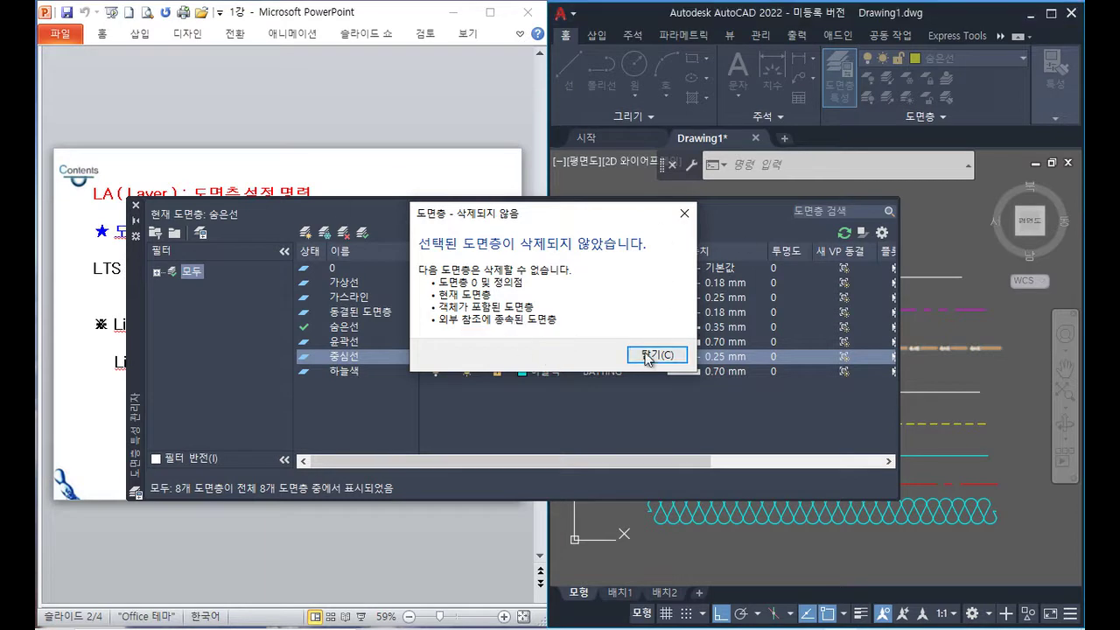
left_click(656, 354)
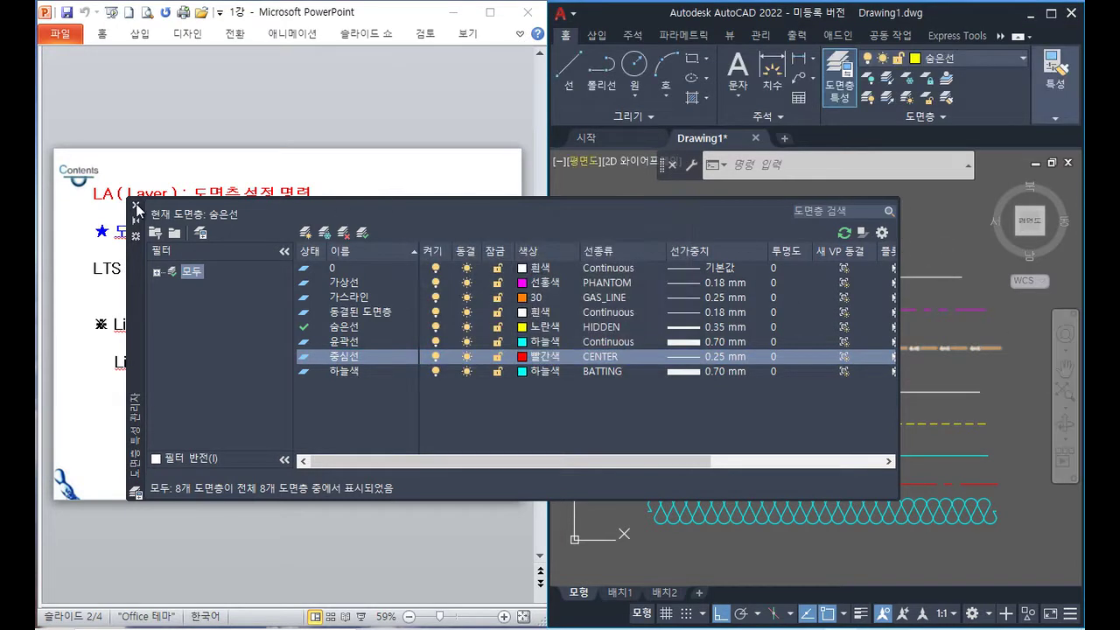
- Close the layer list and erase the red dash-dot CENTER line on the 중심선 layer
left_click(136, 205)
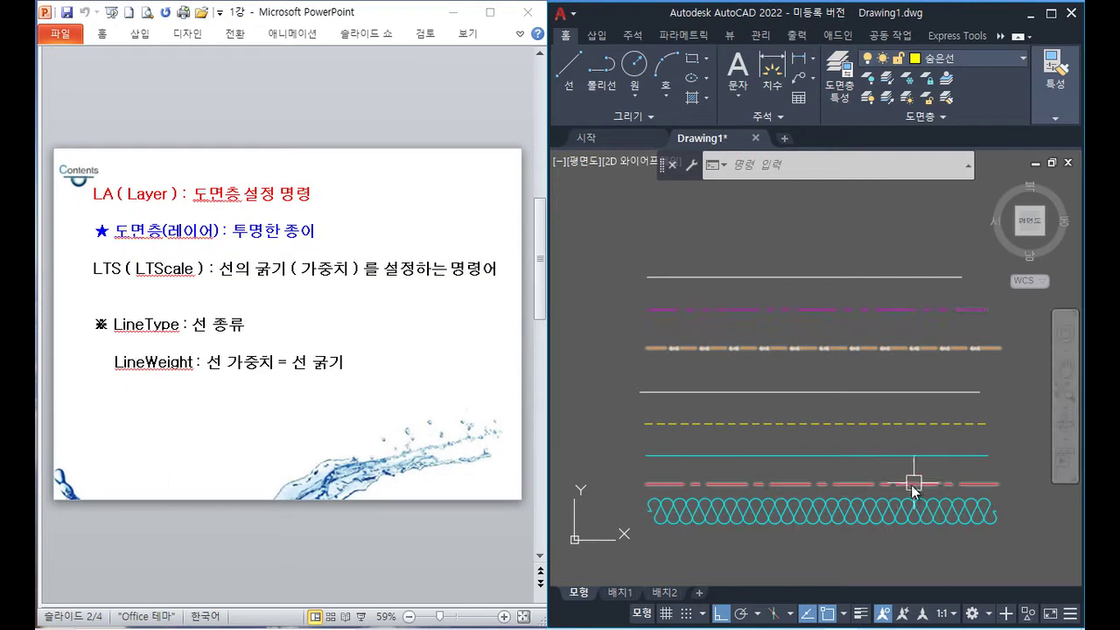
mouse_move(897, 483)
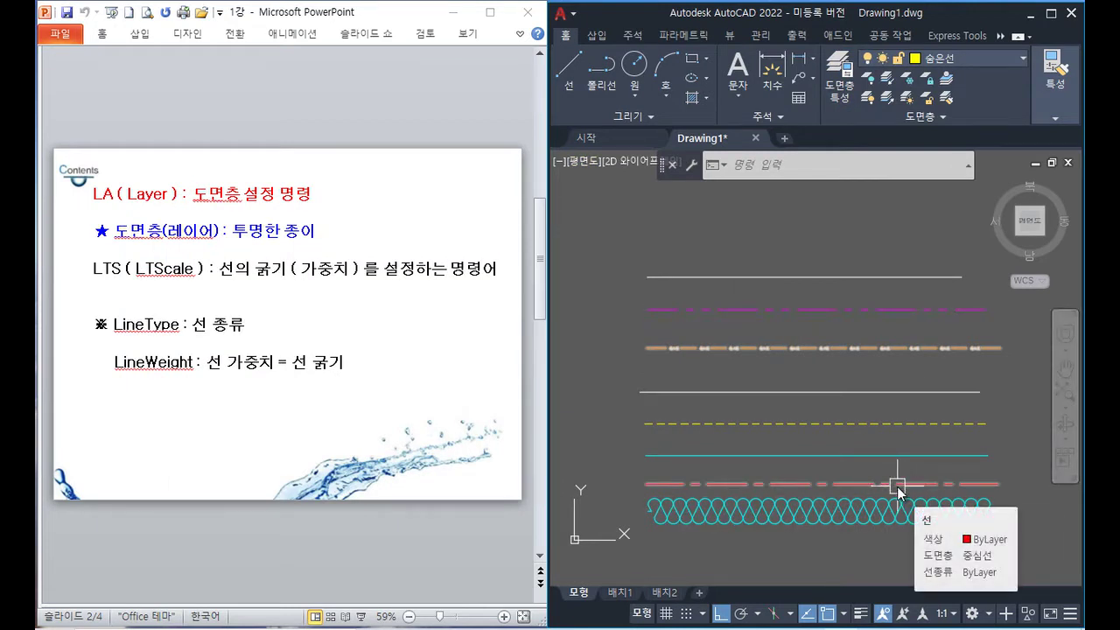
left_click(871, 481)
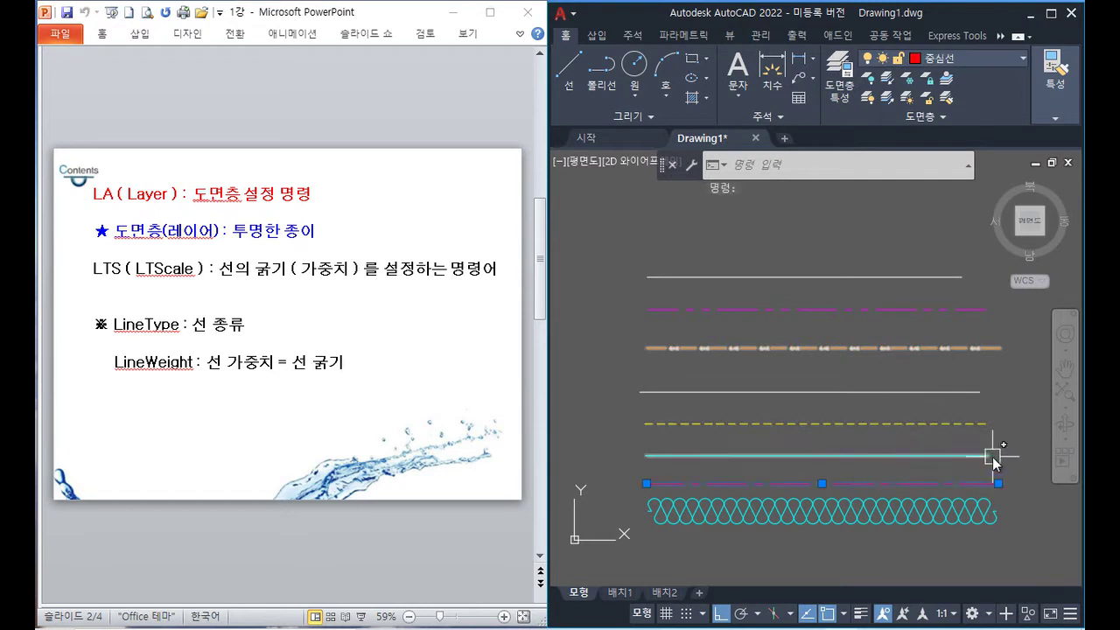
key("Delete")
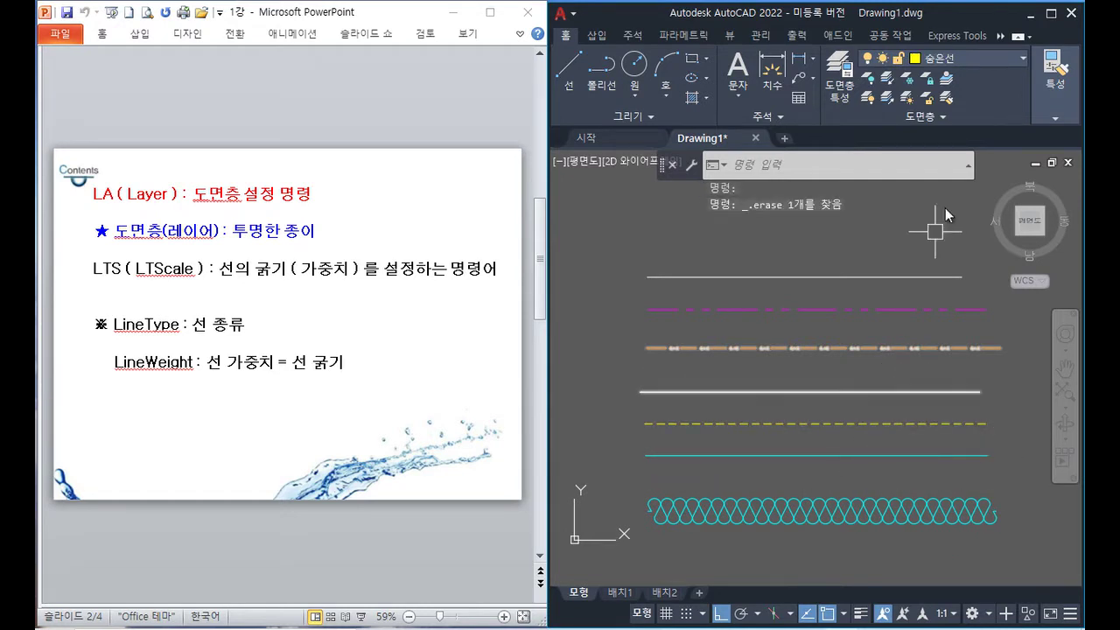
- Reopen the layer manager with LA, delete the empty 중심선 layer, and select 숨은선
type("la")
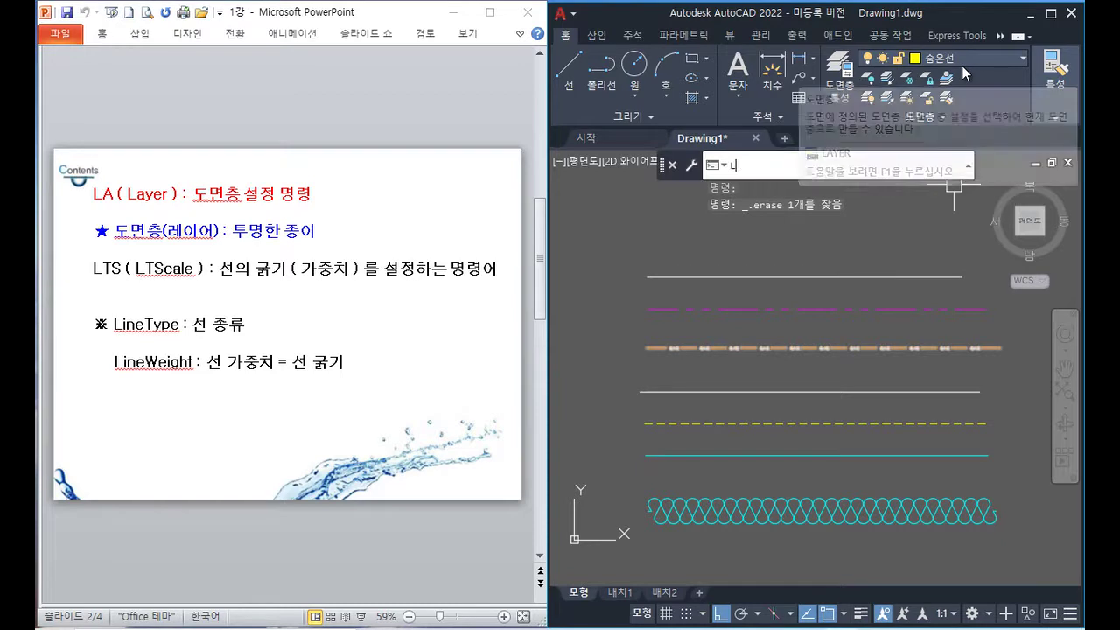
key("Return")
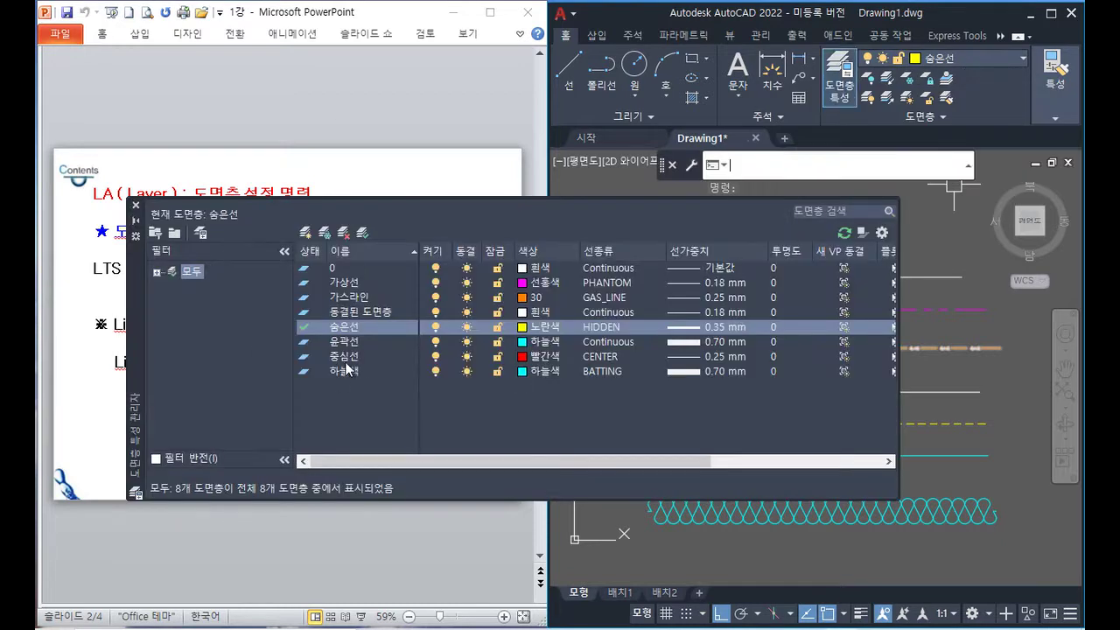
left_click(345, 359)
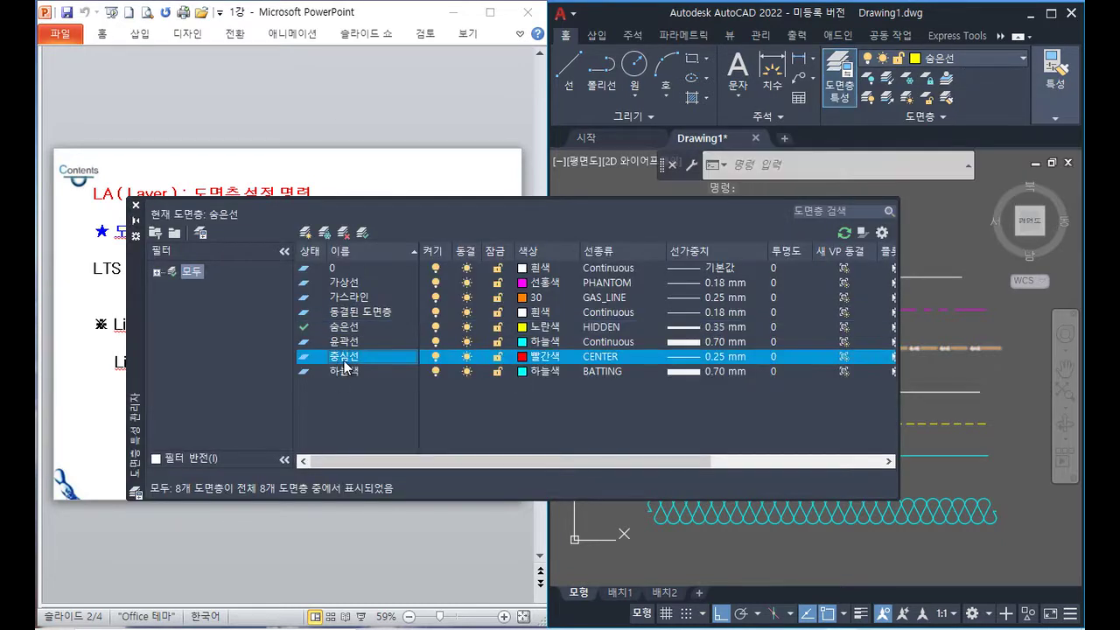
left_click(343, 233)
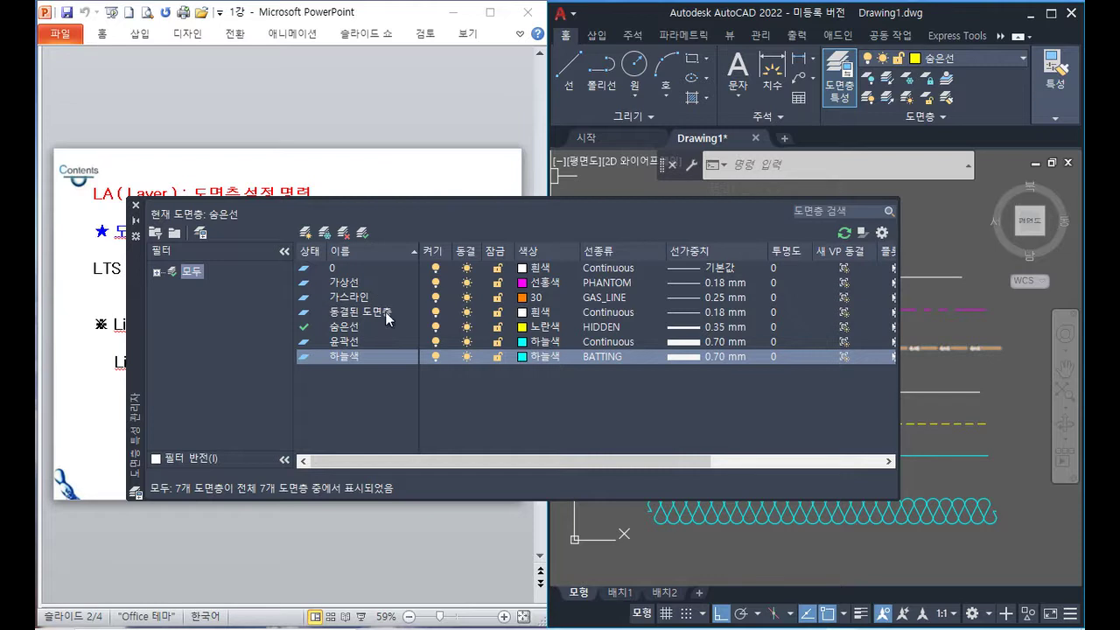
left_click(379, 327)
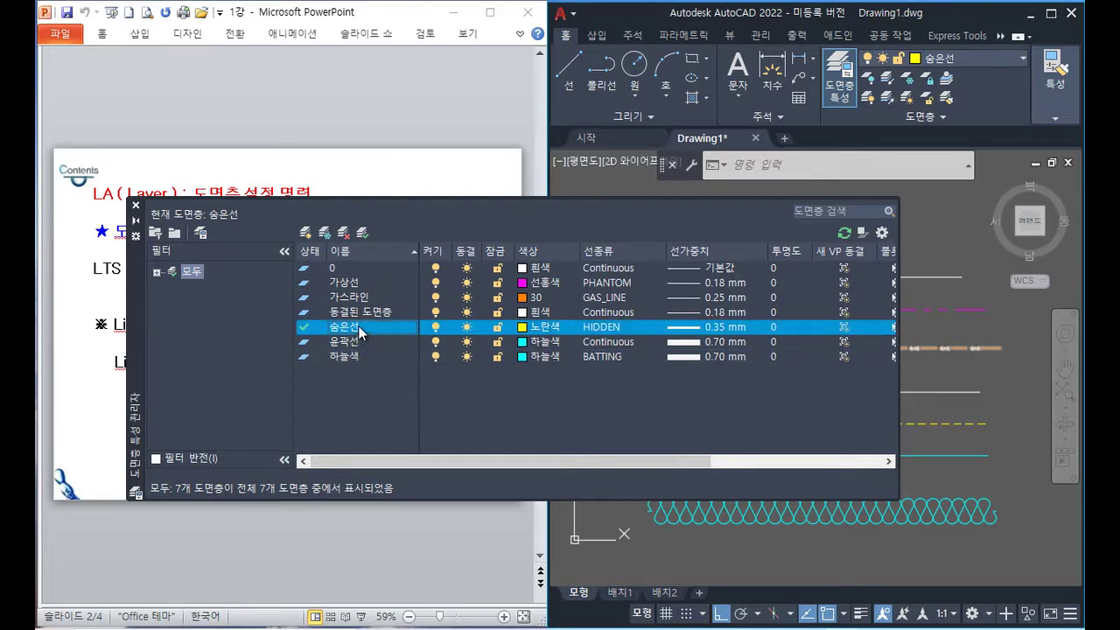
- Make 가스라인 current, then make 윤곽선 the current layer and close the layer manager
left_click(357, 297)
left_click(363, 234)
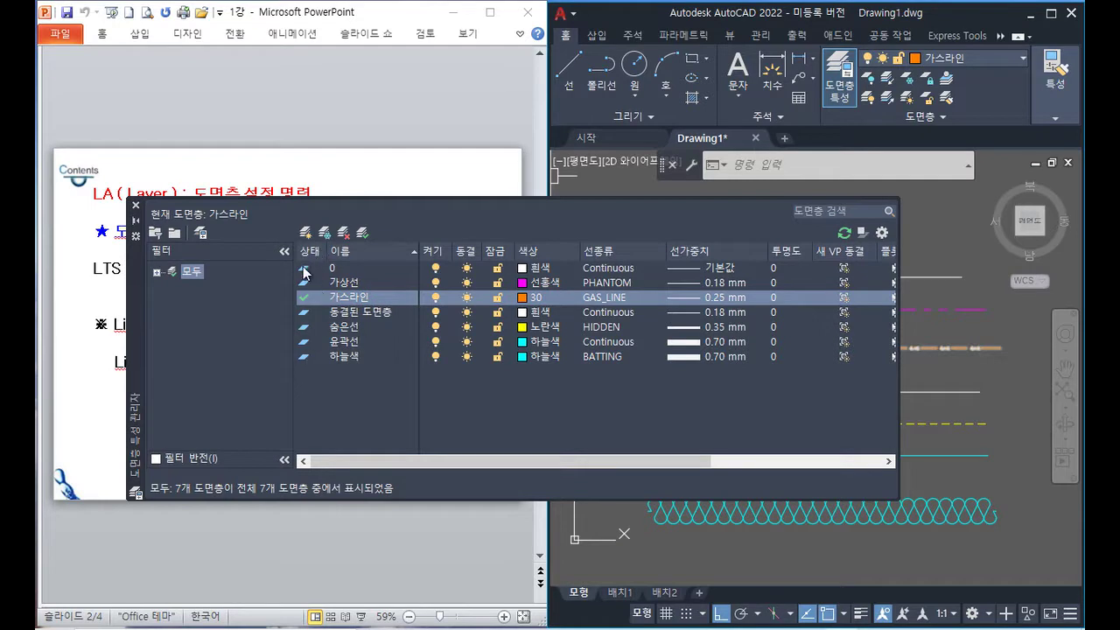
double_click(302, 342)
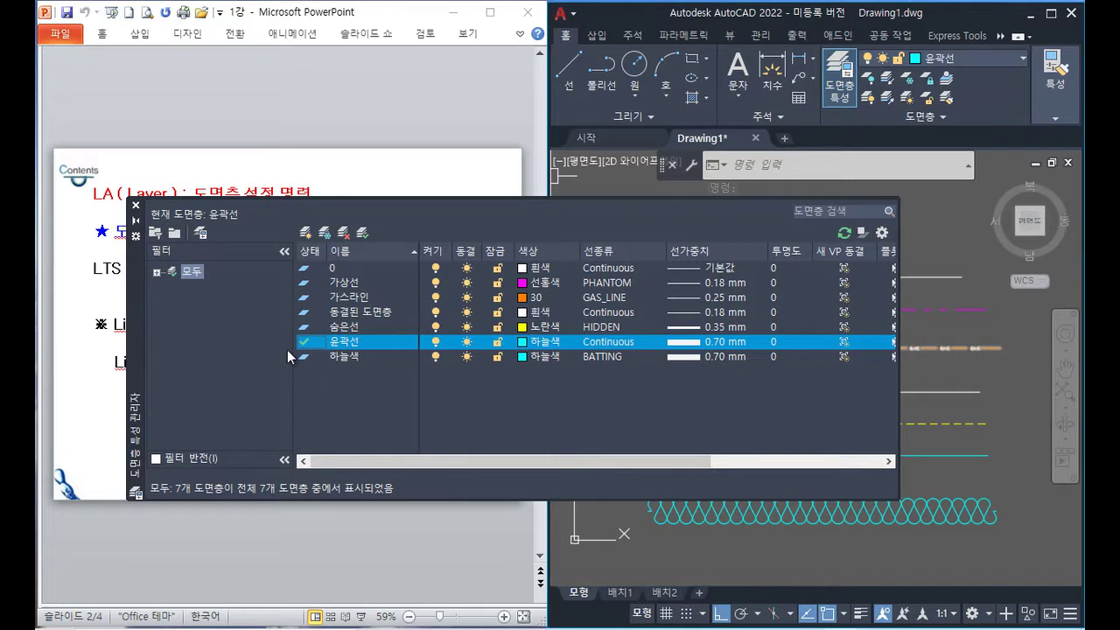
left_click(135, 206)
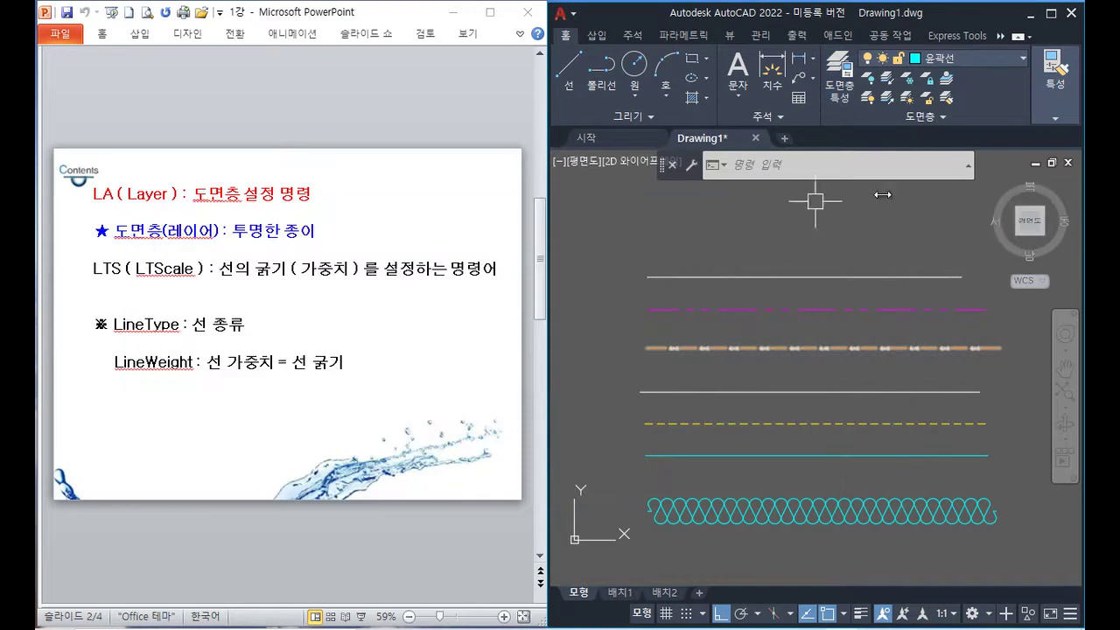
- In the ribbon layer list, turn 숨은선 off and back on, then freeze 가스라인
left_click(971, 58)
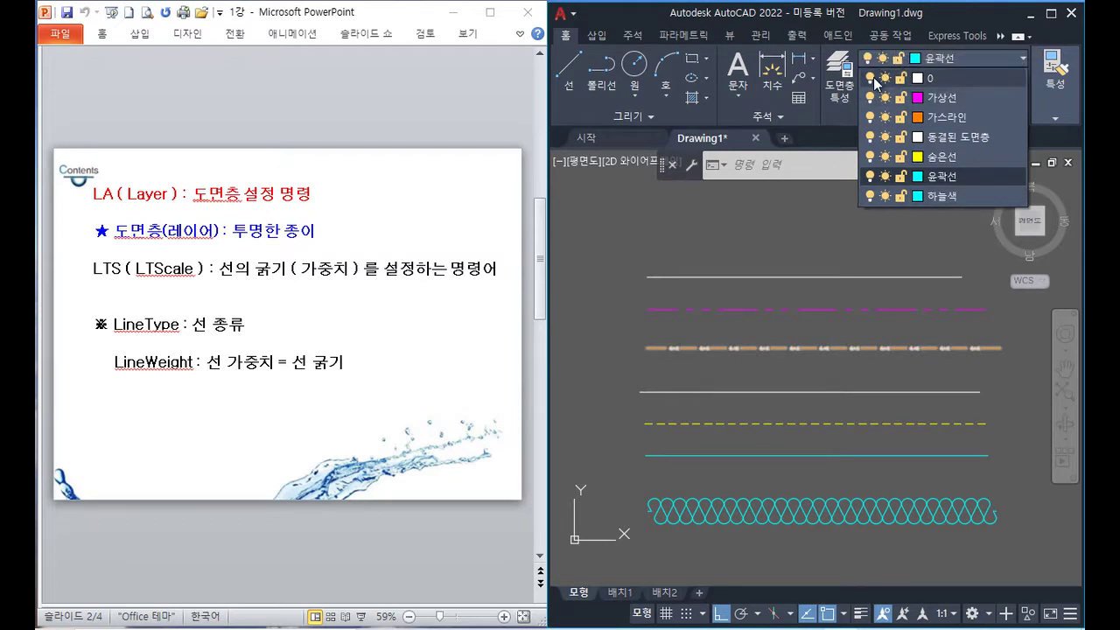
left_click(869, 156)
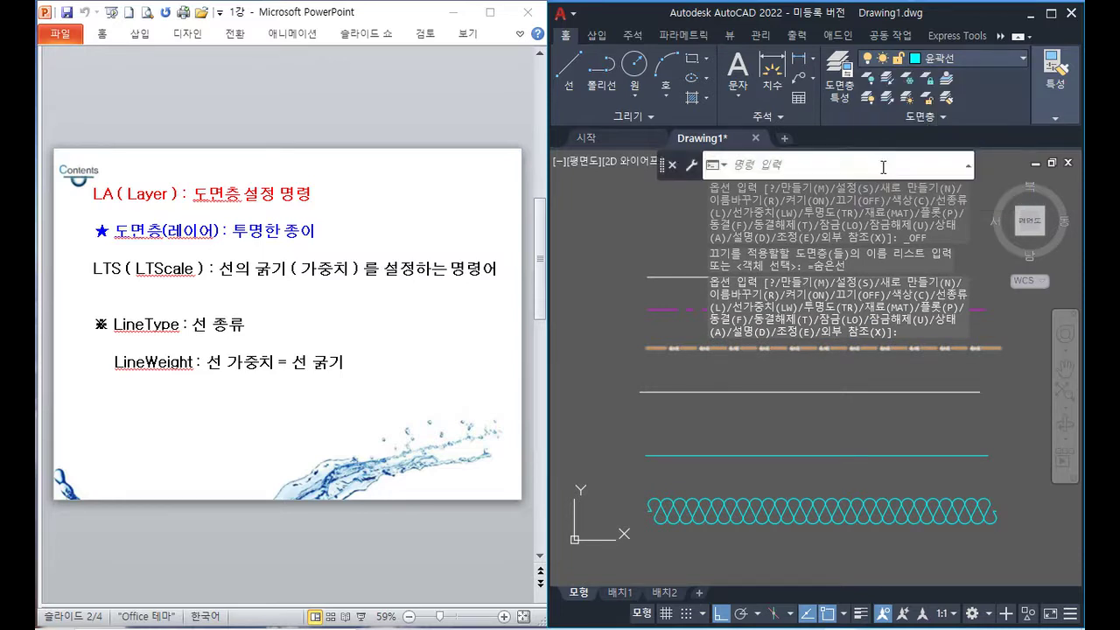
left_click(955, 56)
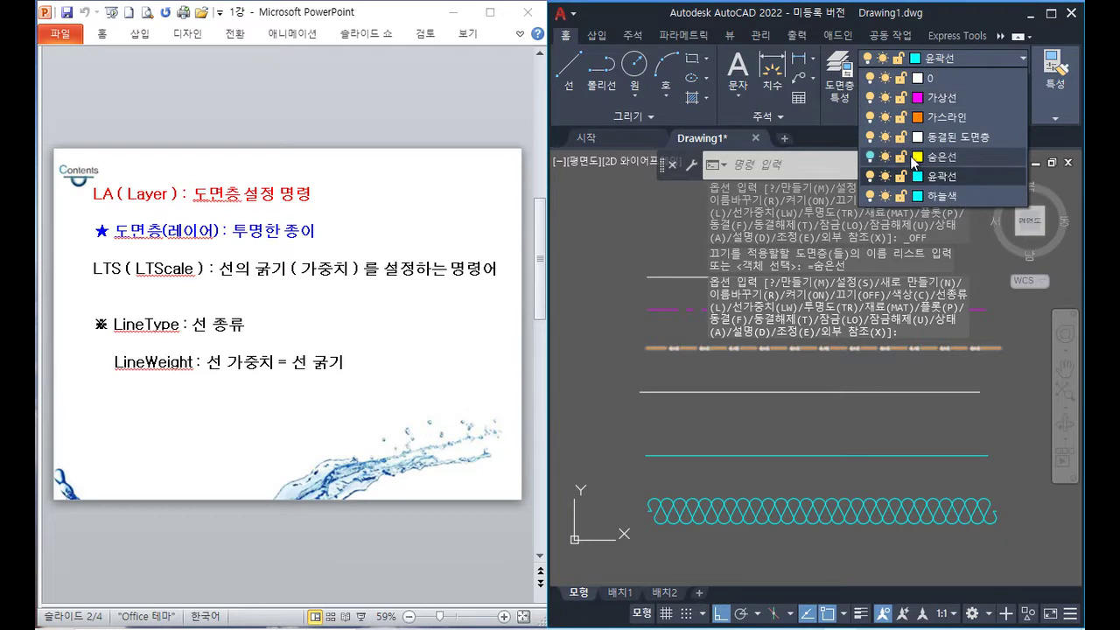
left_click(870, 157)
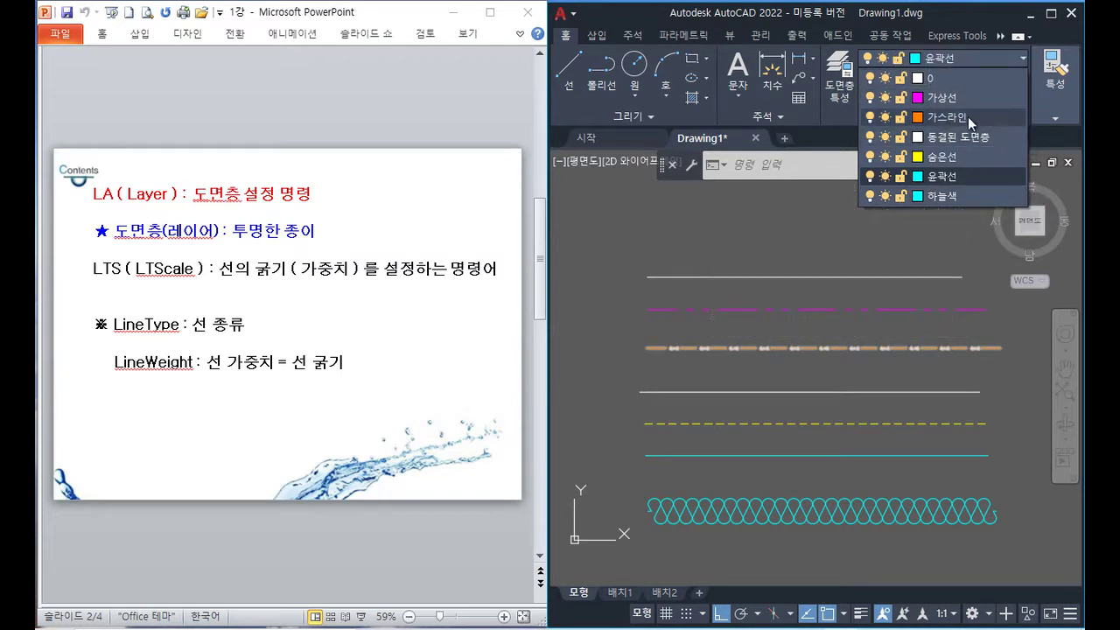
left_click(888, 122)
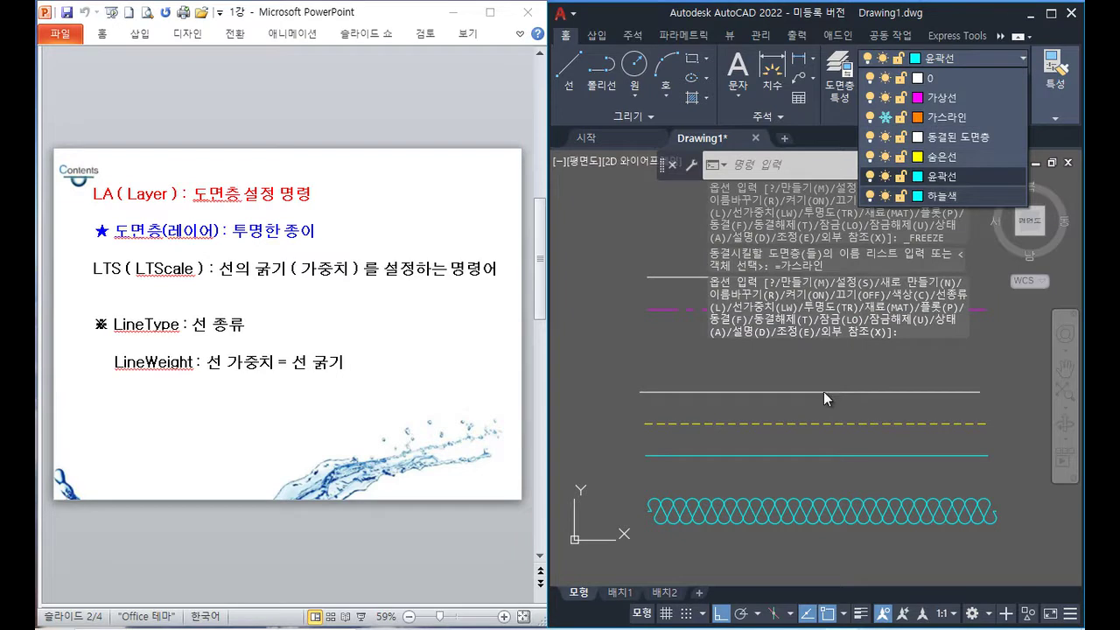
left_click(763, 372)
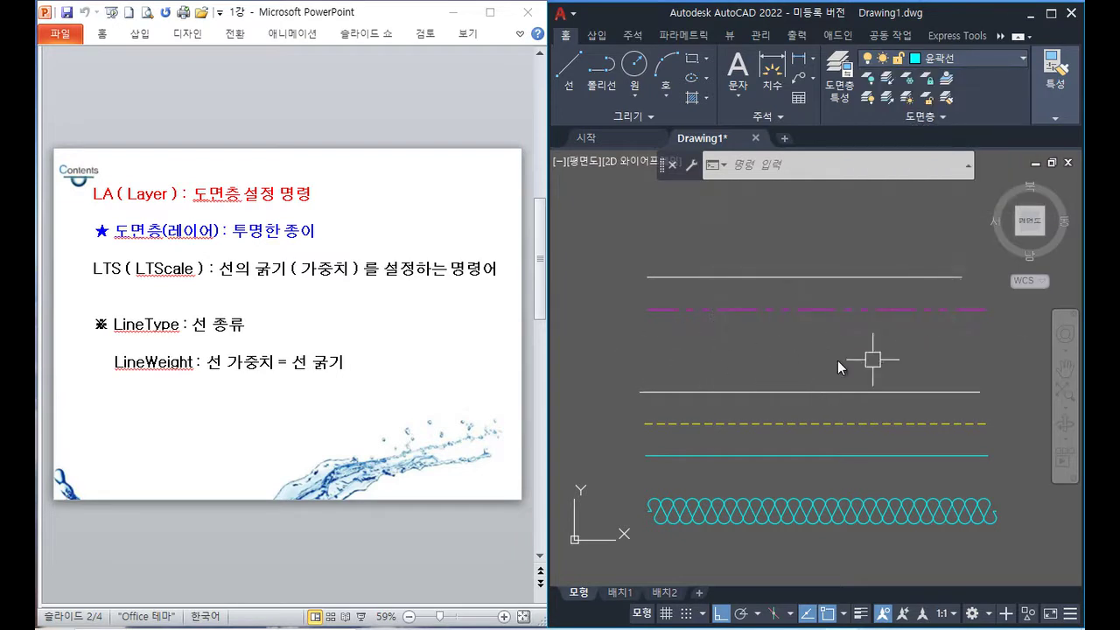
- In the ribbon layer list, thaw 가스라인 and lock the 동결된 도면층 and 가상선 layers
left_click(965, 57)
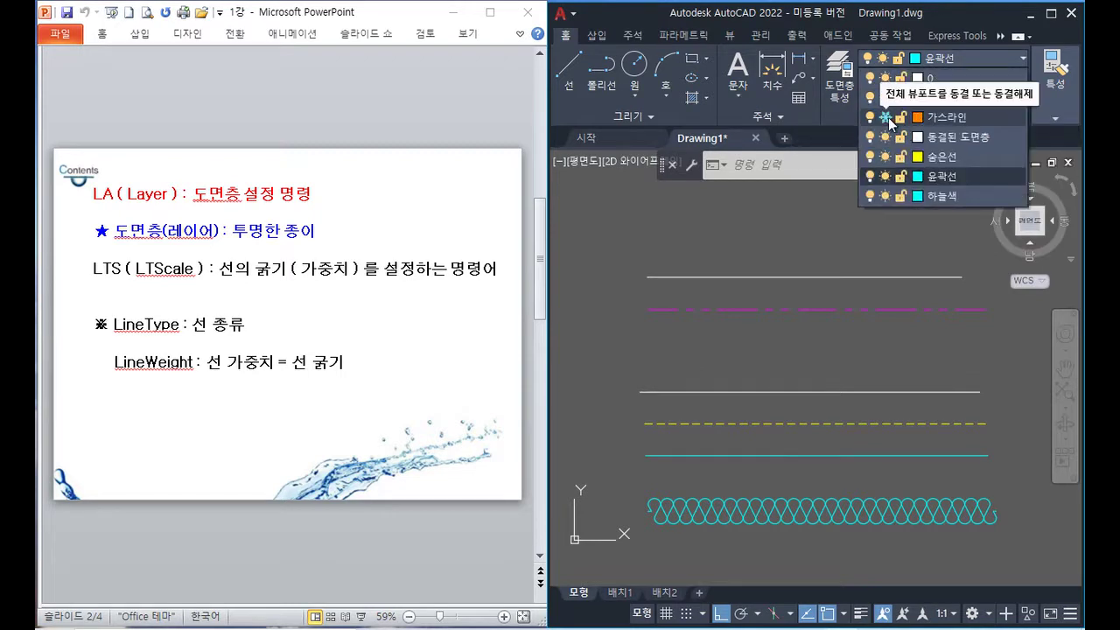
left_click(886, 118)
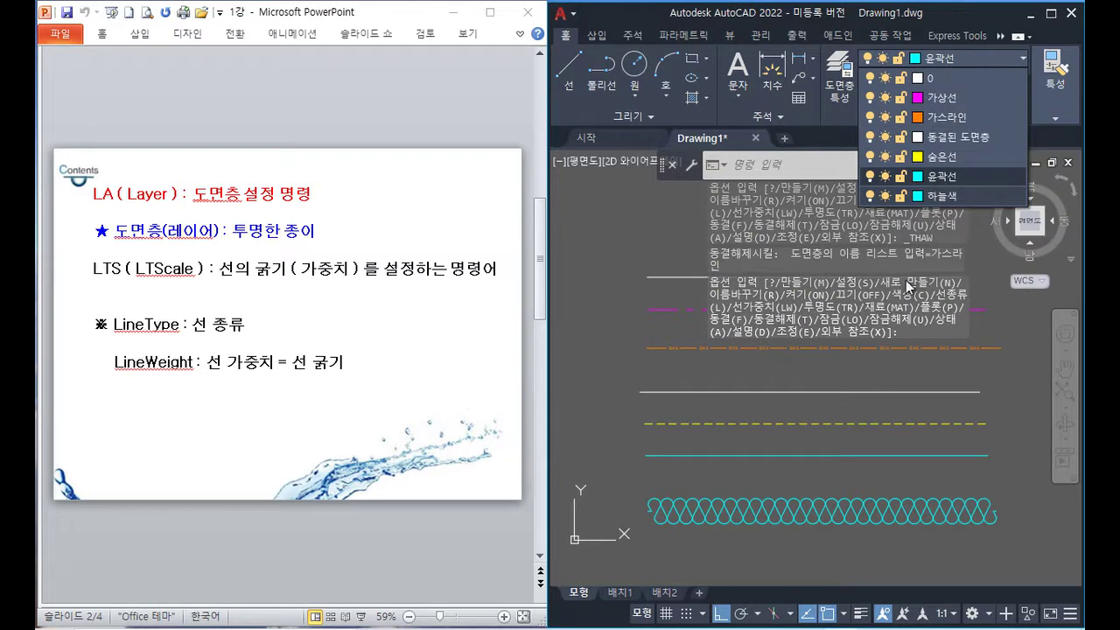
left_click(902, 138)
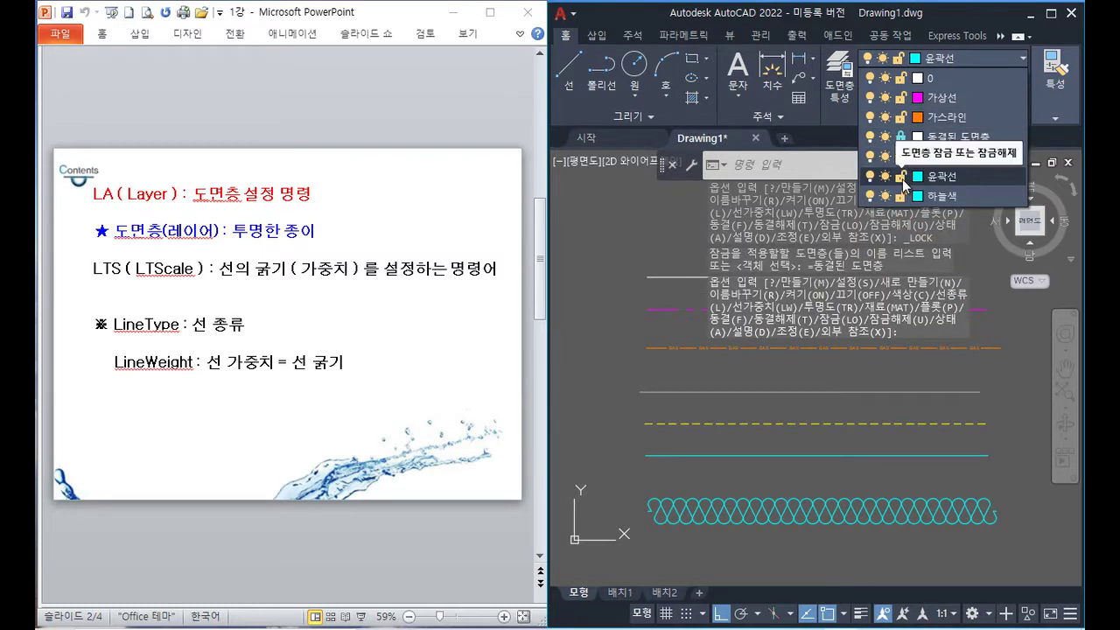
left_click(900, 99)
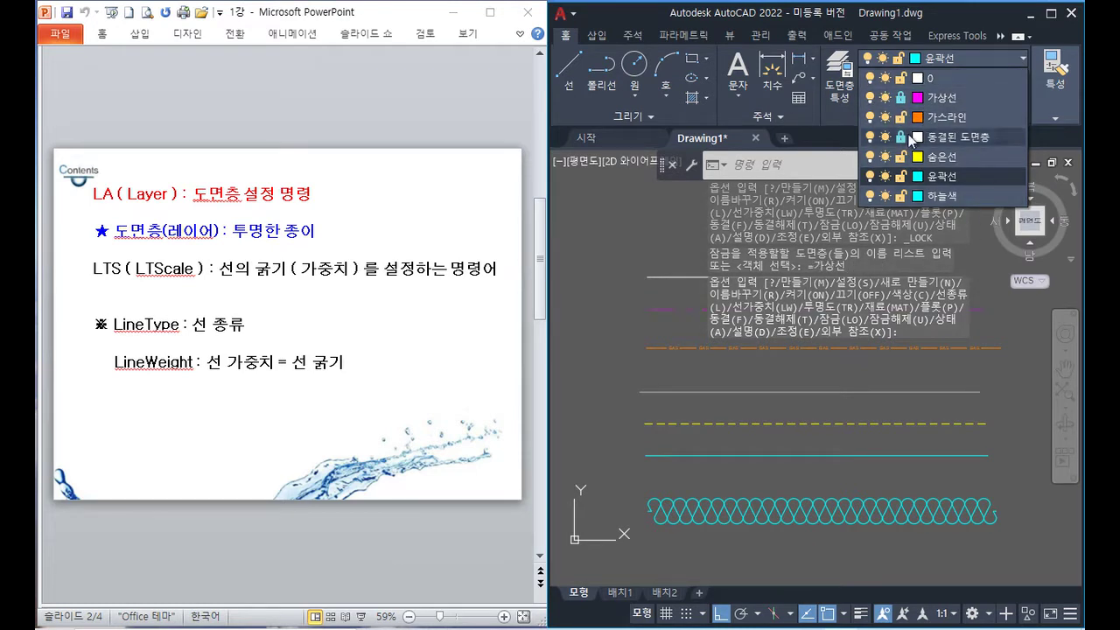
left_click(666, 367)
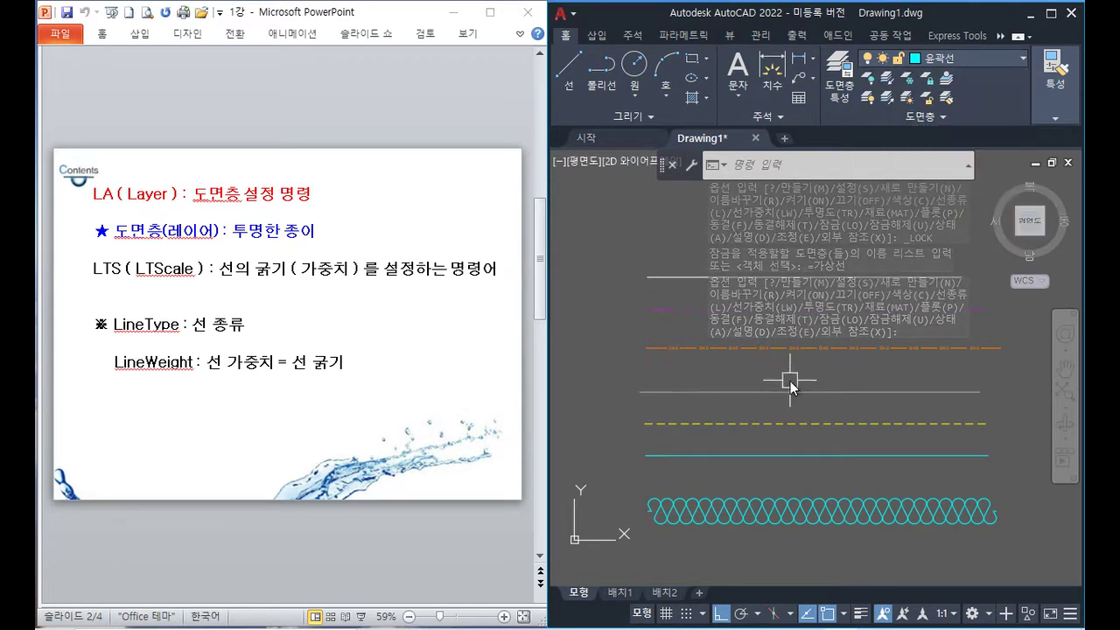
left_click(979, 58)
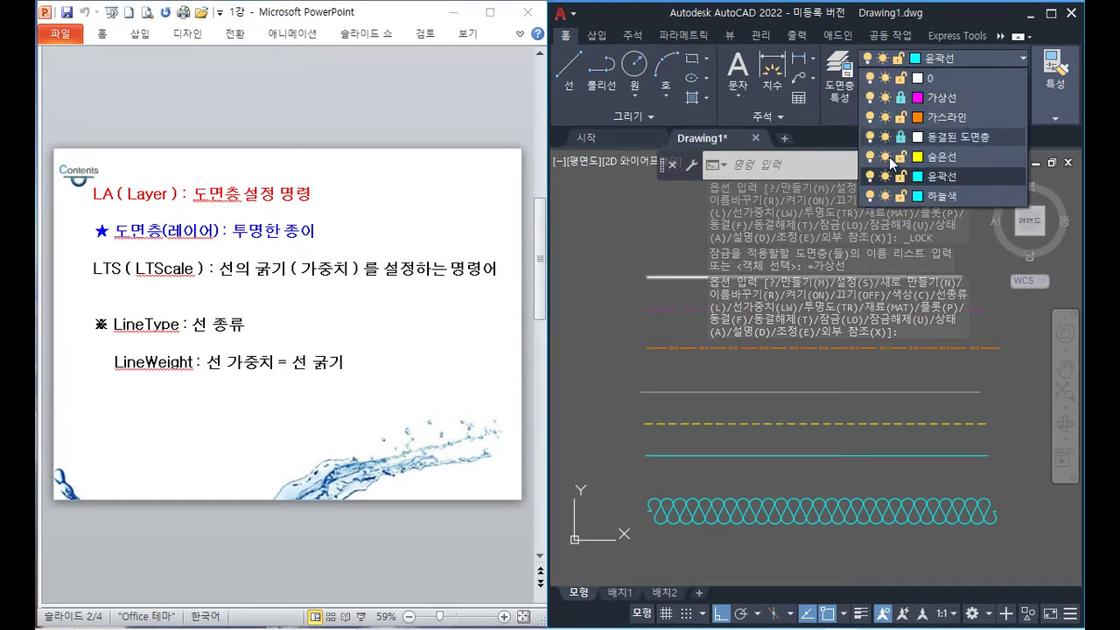
left_click(620, 229)
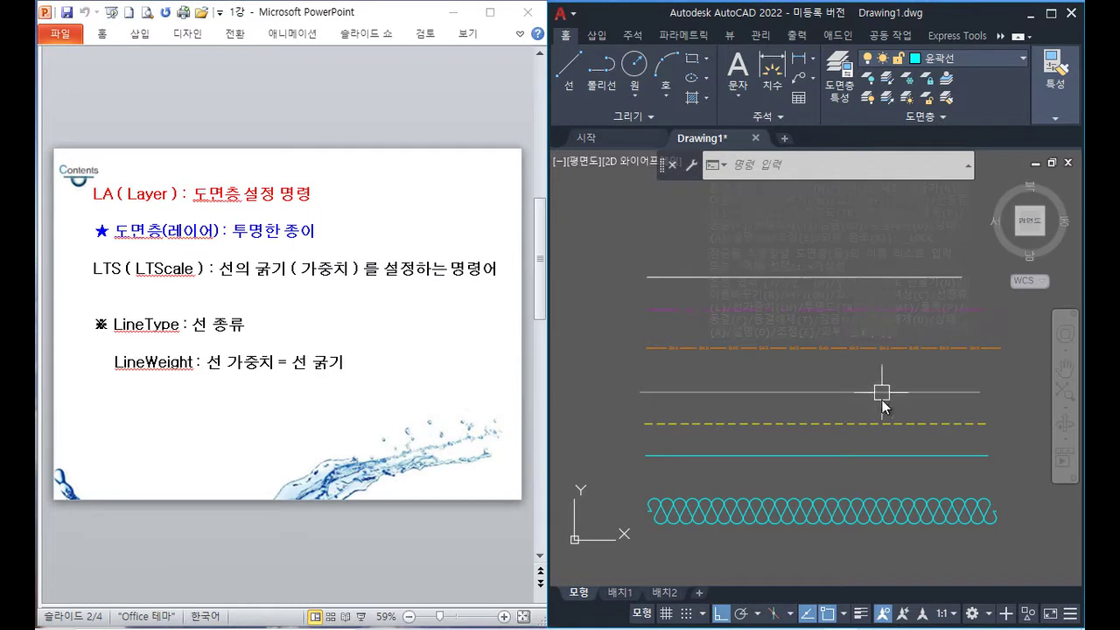
- Test selecting the locked 가상선 line, the yellow dashed line and the cyan lines, then clear
left_click(794, 311)
key("Escape")
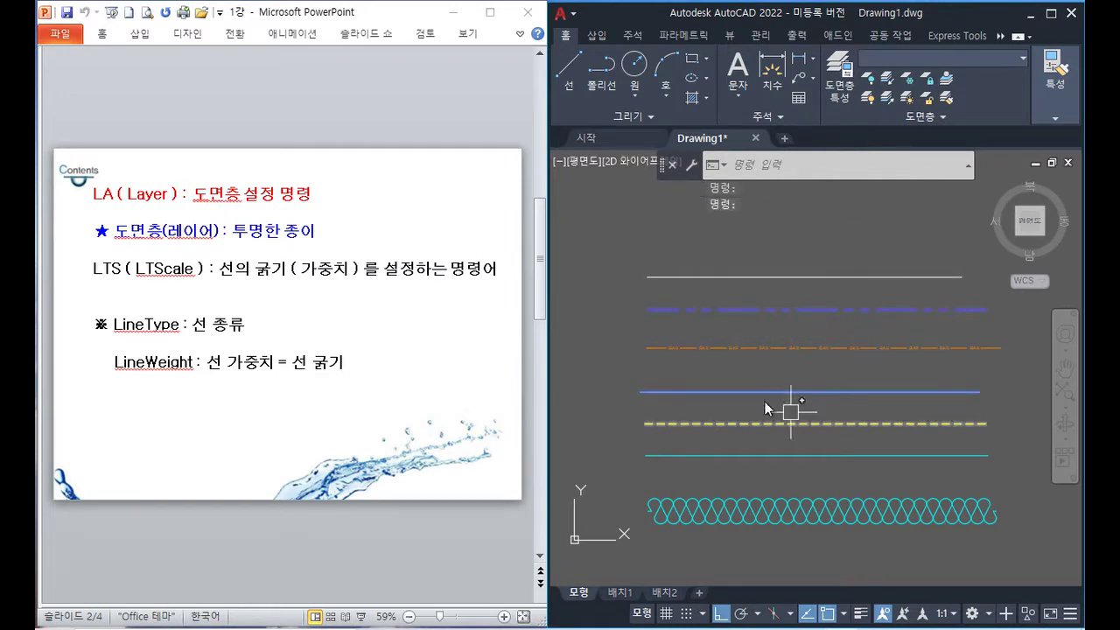
key("Escape")
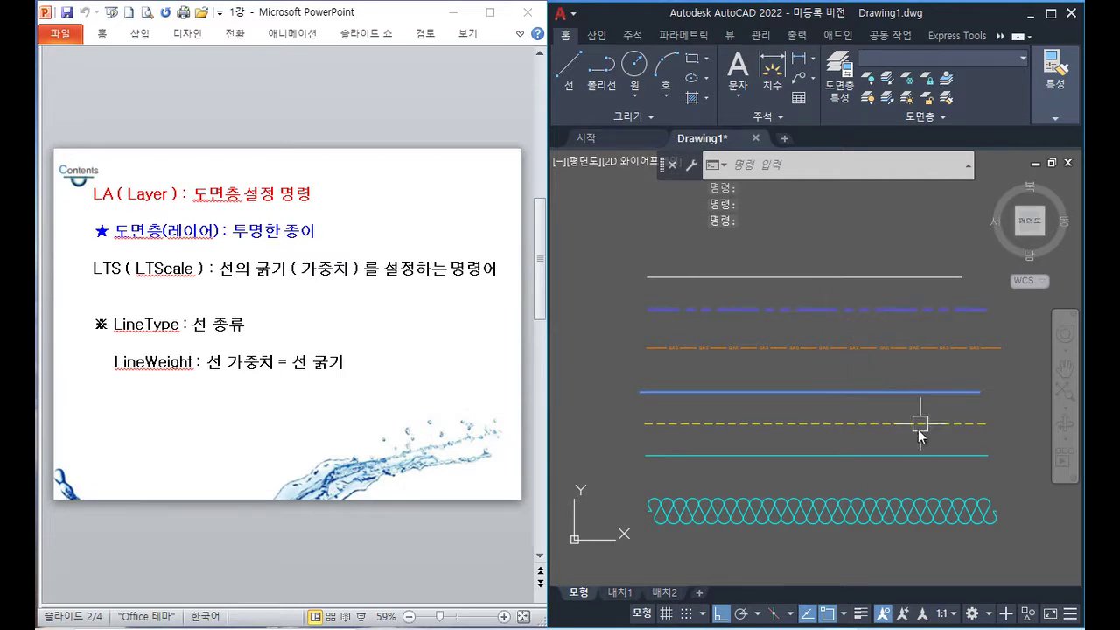
left_click(815, 425)
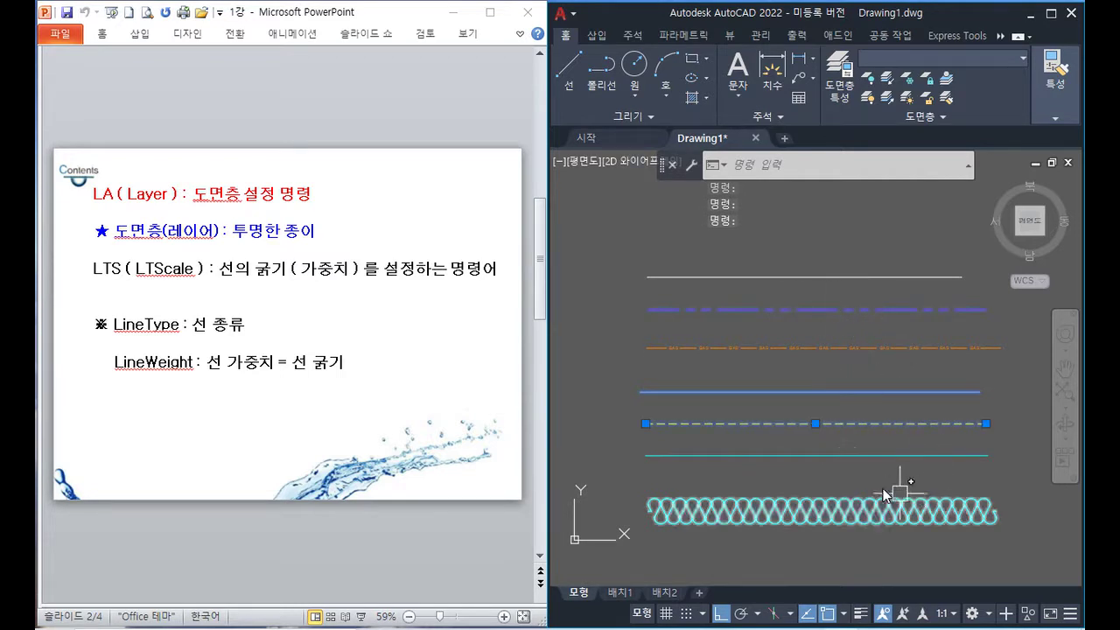
left_click(827, 454)
left_click(879, 524)
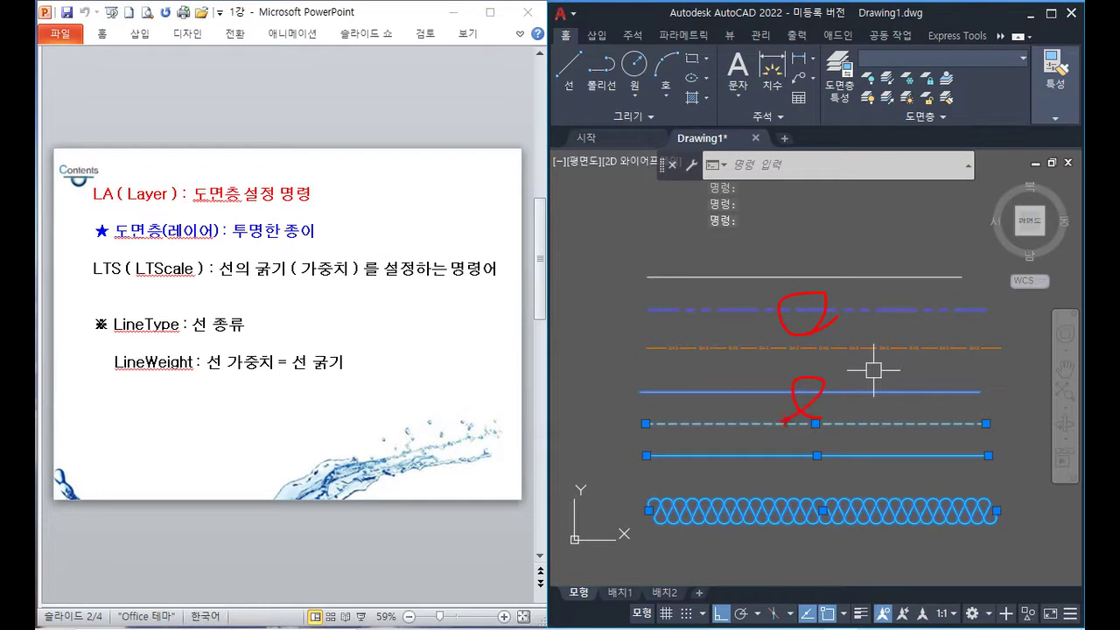
key("Escape")
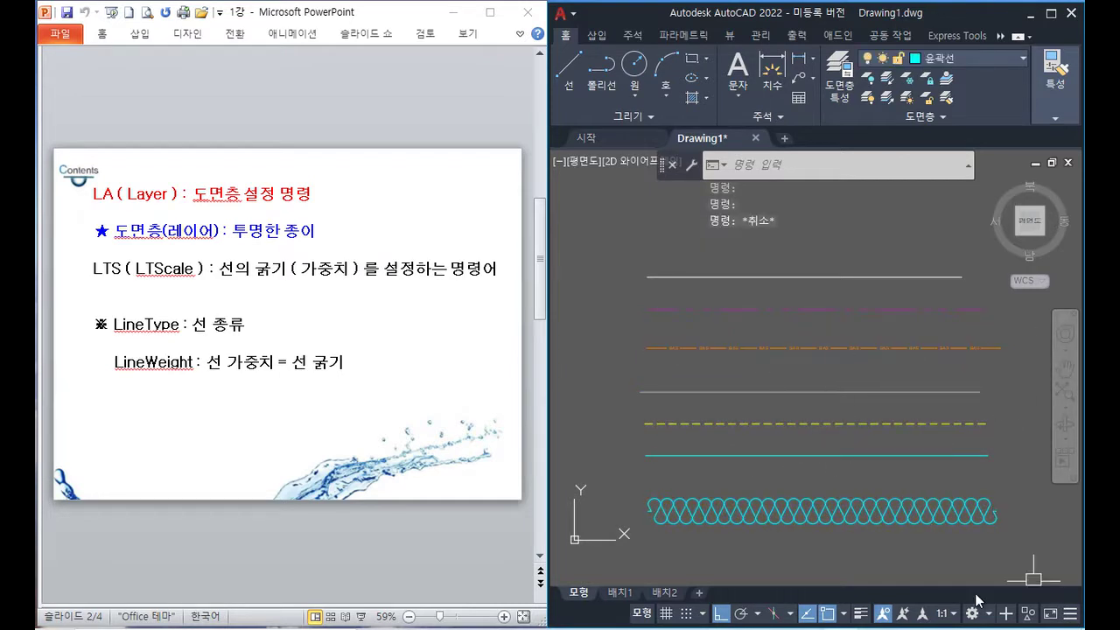
- Cut a gap into the middle of the cyan line with BREAK (BR)
type("BR")
key("Return")
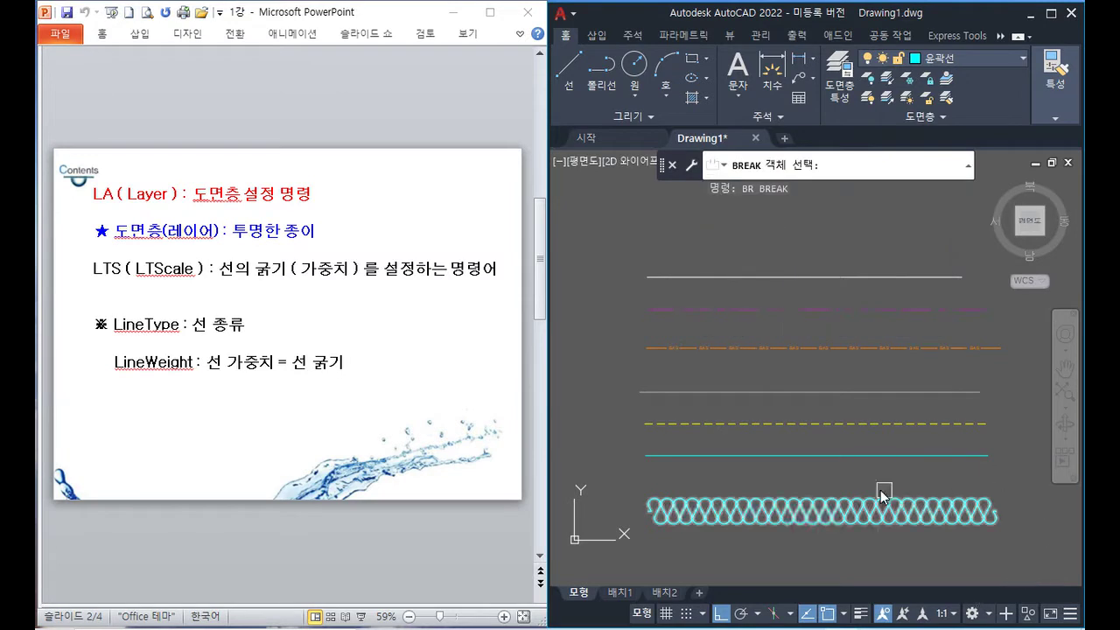
left_click(782, 460)
left_click(901, 472)
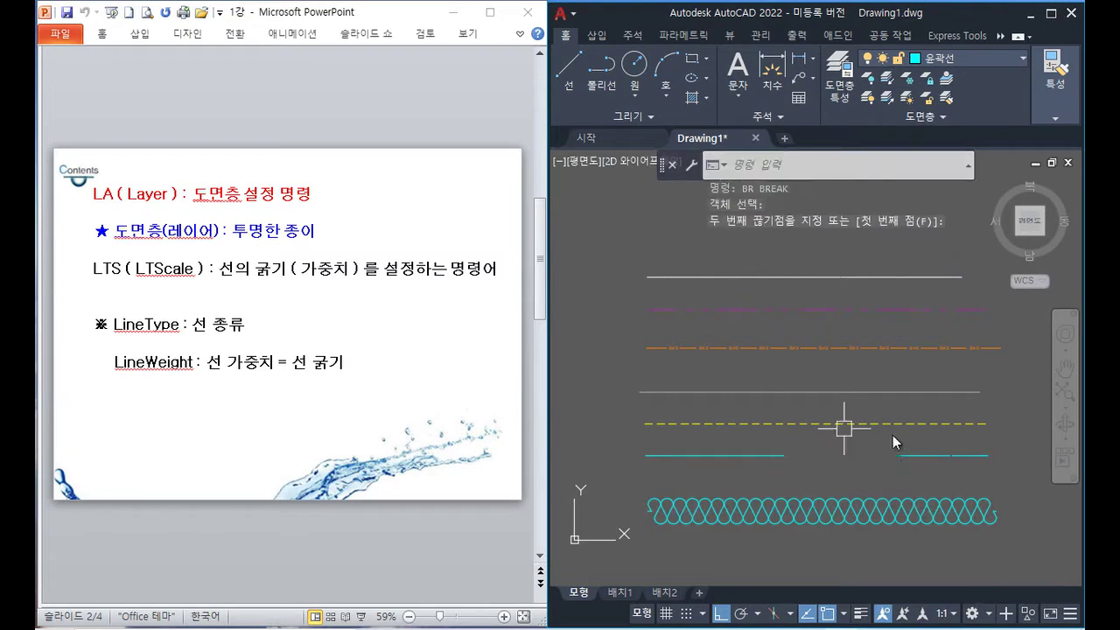
- Grip-stretch the top white line's right end leftward to about half its length
left_click(893, 277)
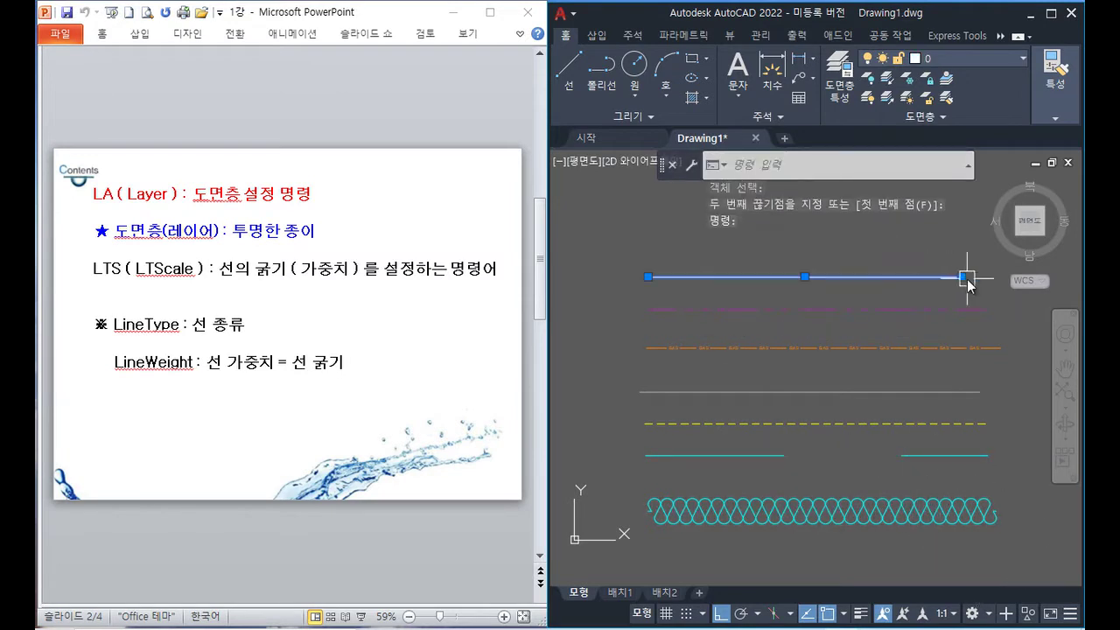
left_click(961, 277)
left_click(804, 278)
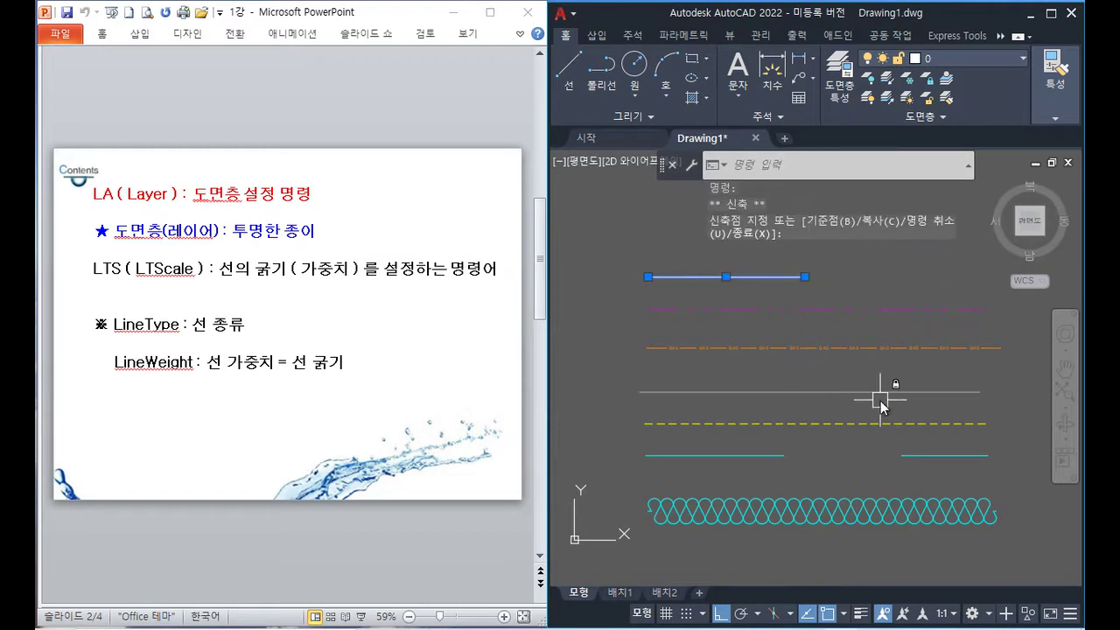
key("Escape")
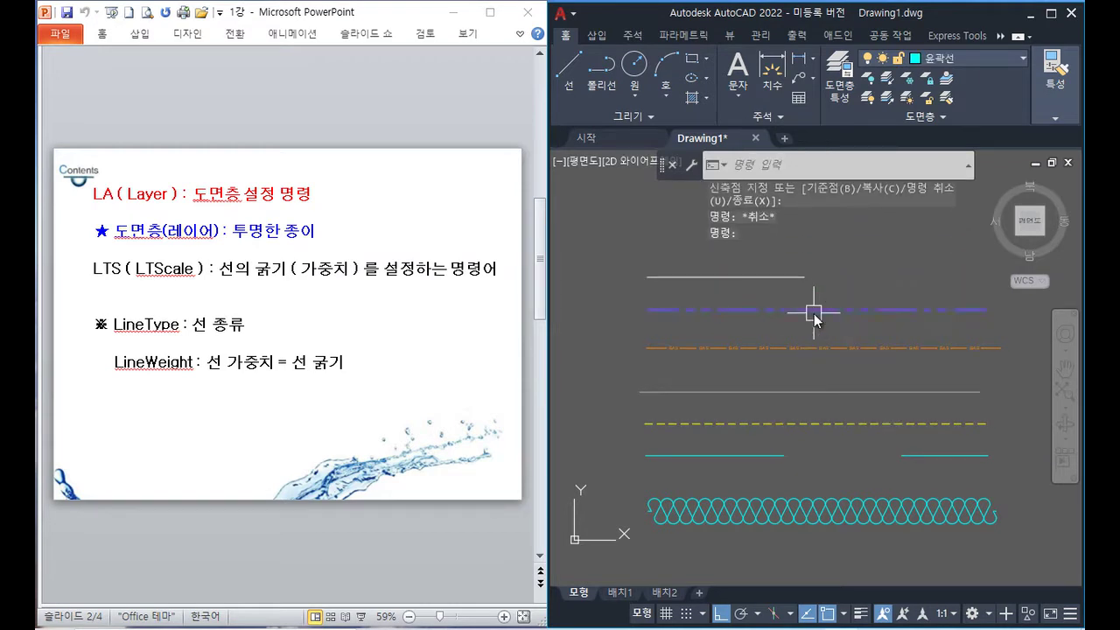
left_click(969, 309)
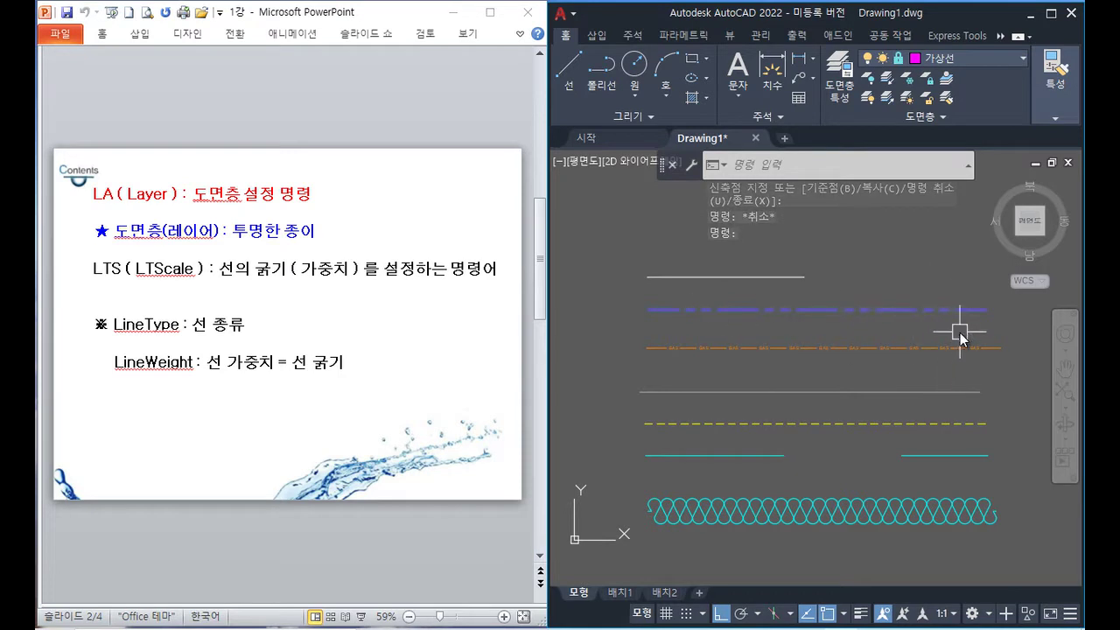
key("Escape")
left_click(954, 61)
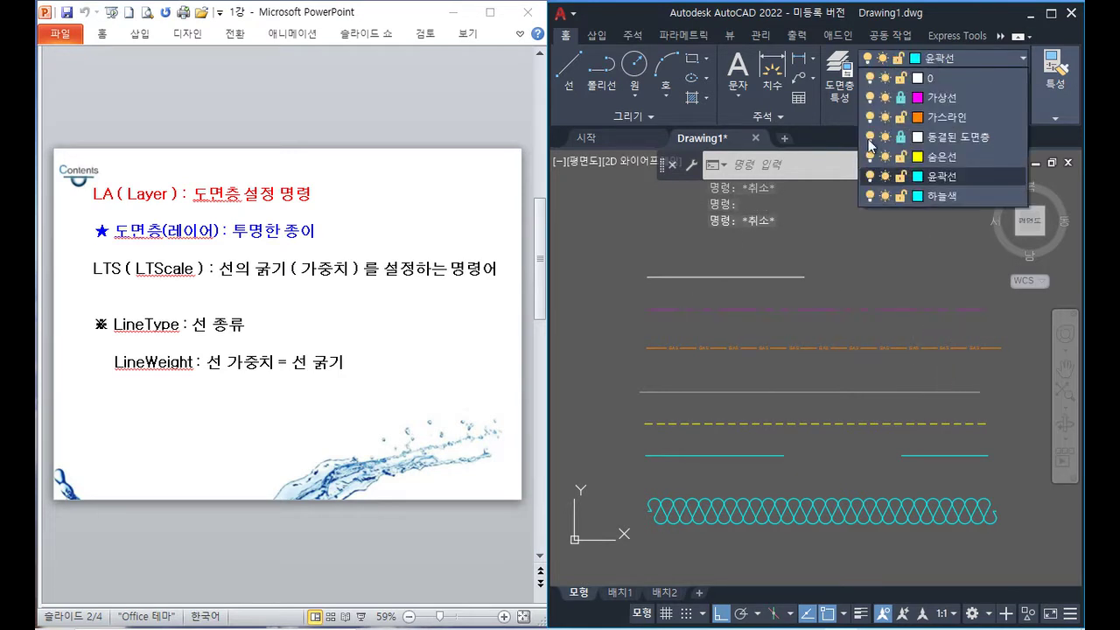
- Unlock the 가상선 layer and reopen the Layer Properties Manager with LA
left_click(901, 98)
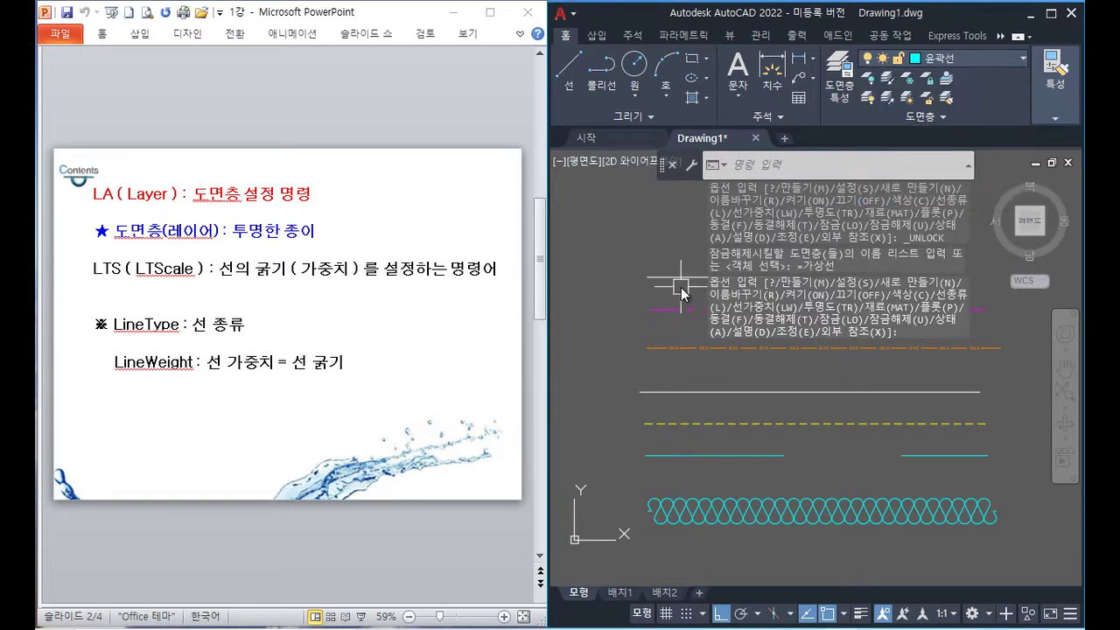
type("la")
key("Return")
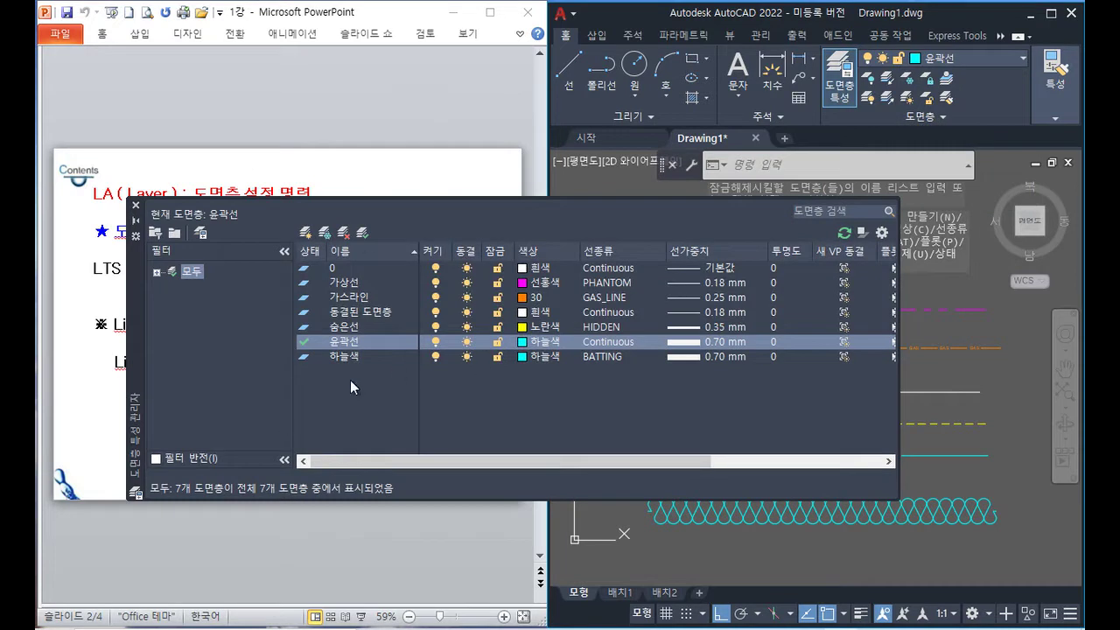
- Turn the 숨은선 and 가상선 layers off, then back on
left_click(435, 327)
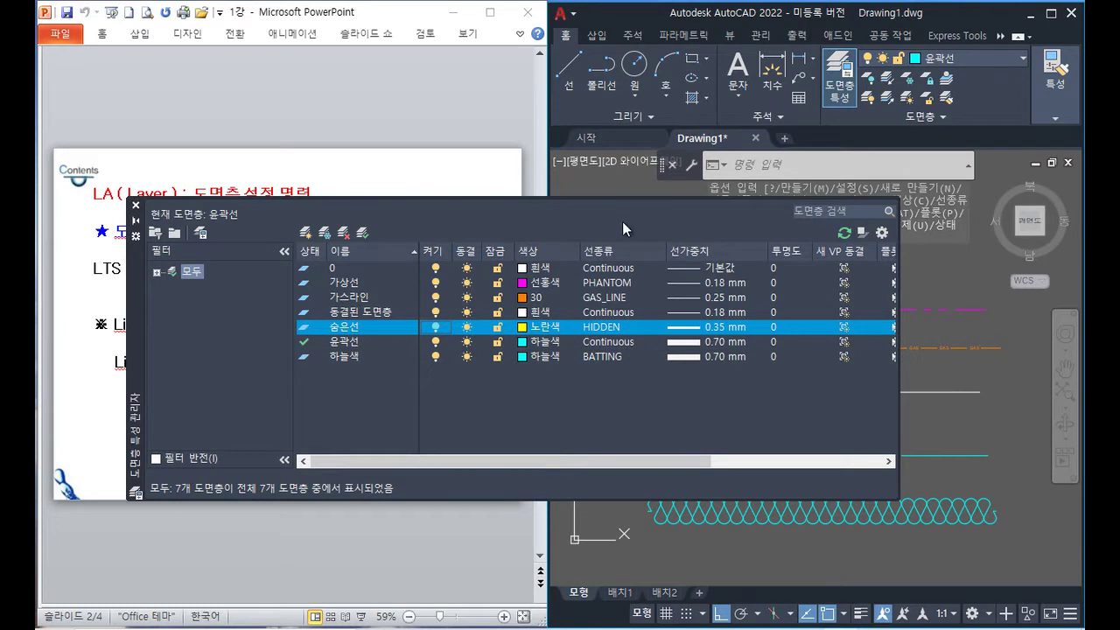
left_click(435, 283)
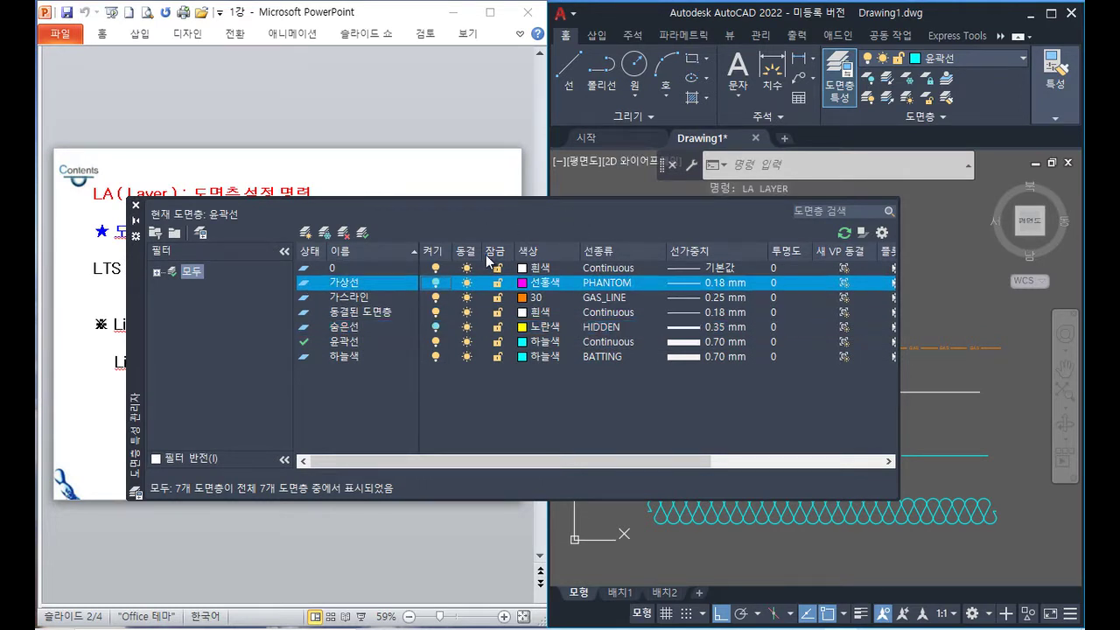
mouse_move(141, 280)
left_mouse_down()
mouse_move(149, 514)
mouse_move(140, 263)
left_mouse_up()
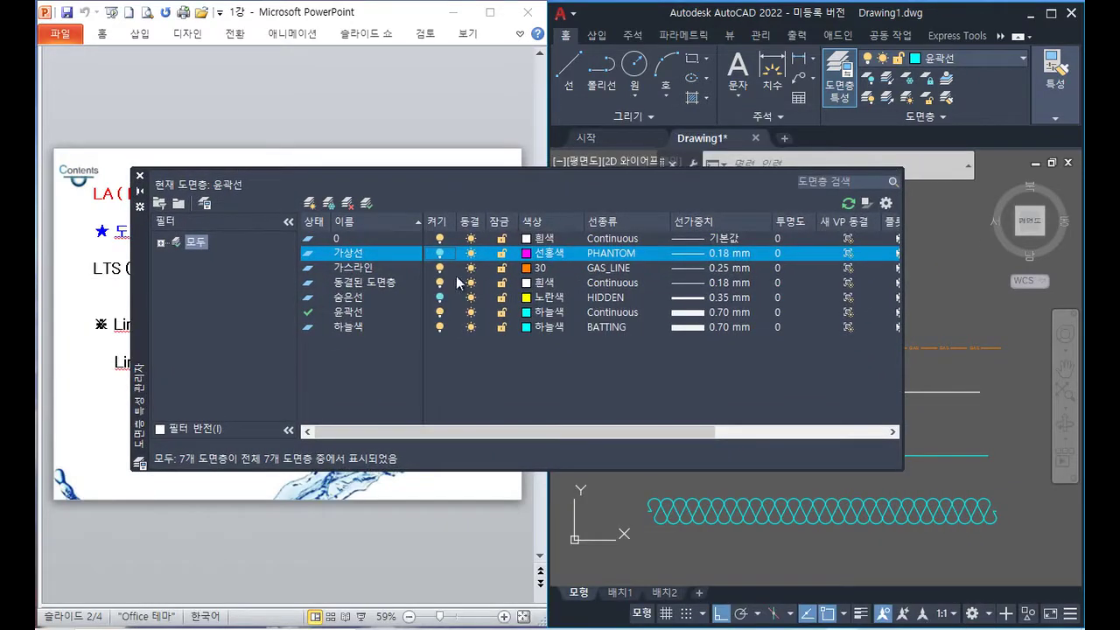
left_click(439, 252)
left_click(440, 297)
left_click(441, 298)
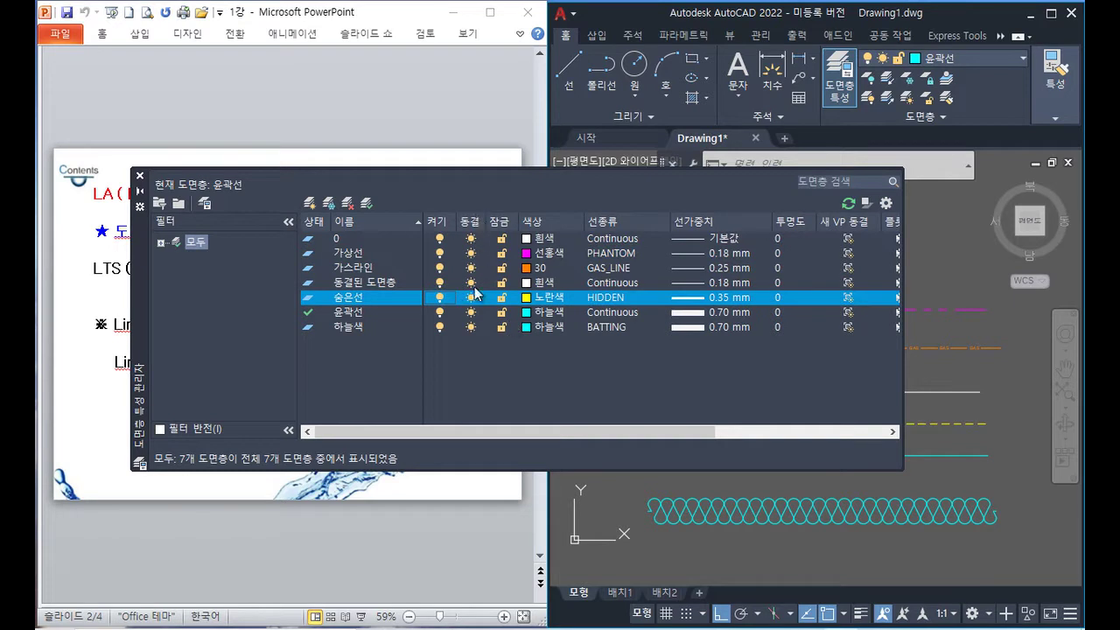
- Freeze and then thaw the 가스라인 and 하늘색 layers, leaving all layers thawed
left_click(470, 267)
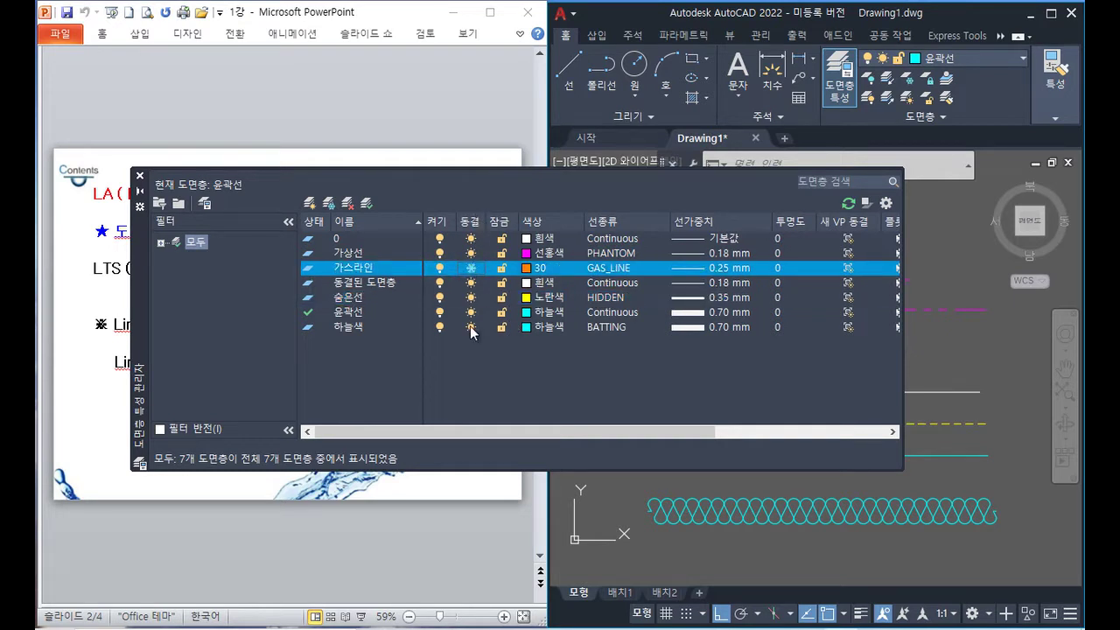
left_click(471, 327)
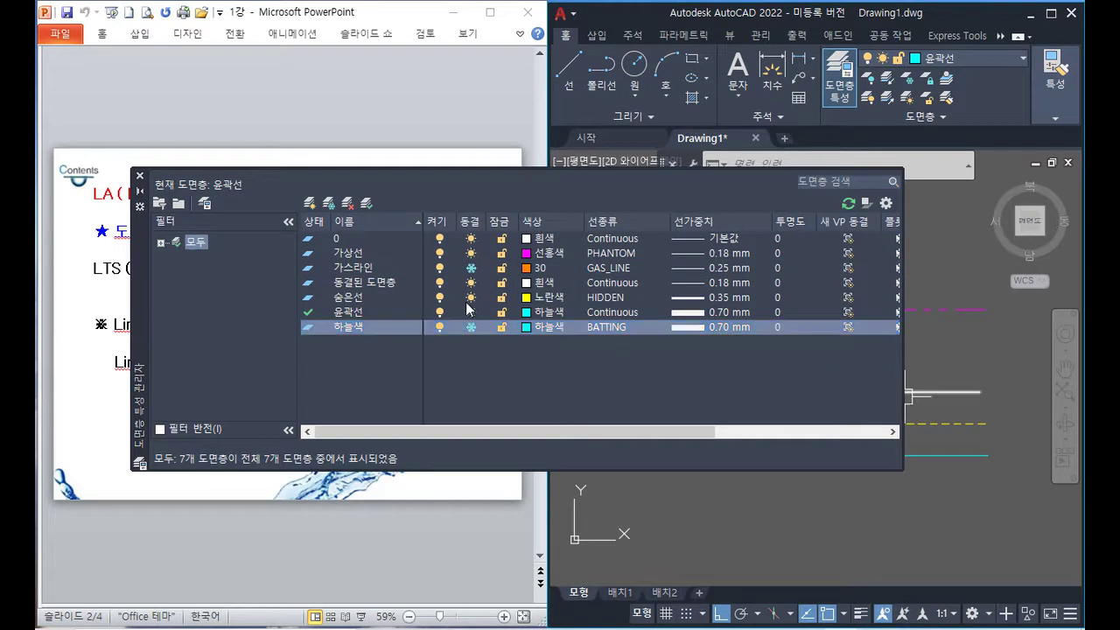
left_click(471, 327)
left_click(471, 267)
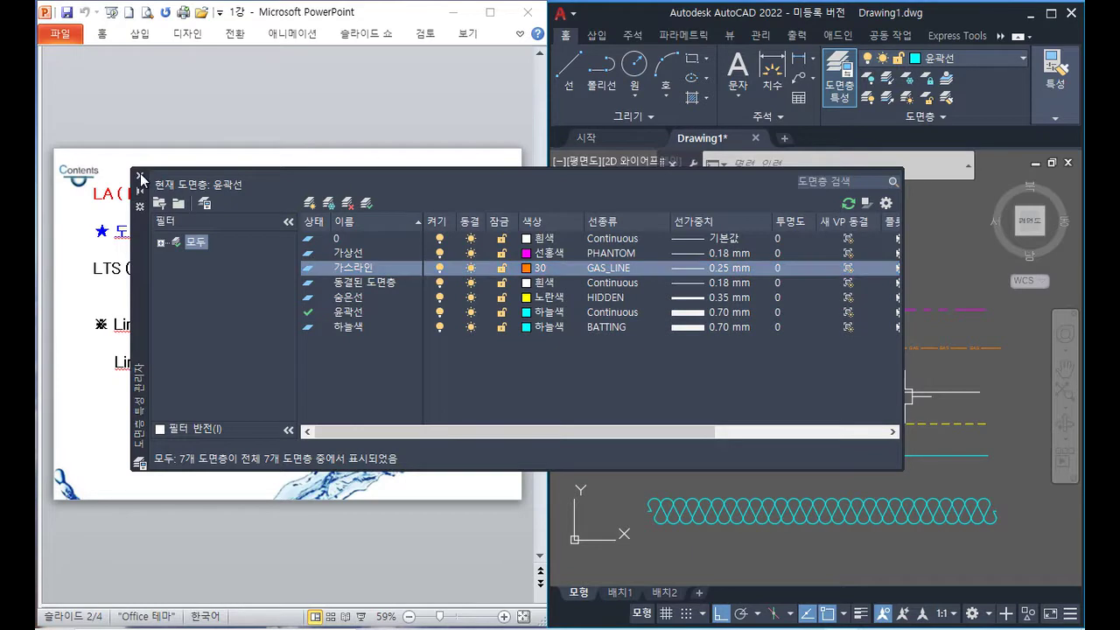
left_click(139, 175)
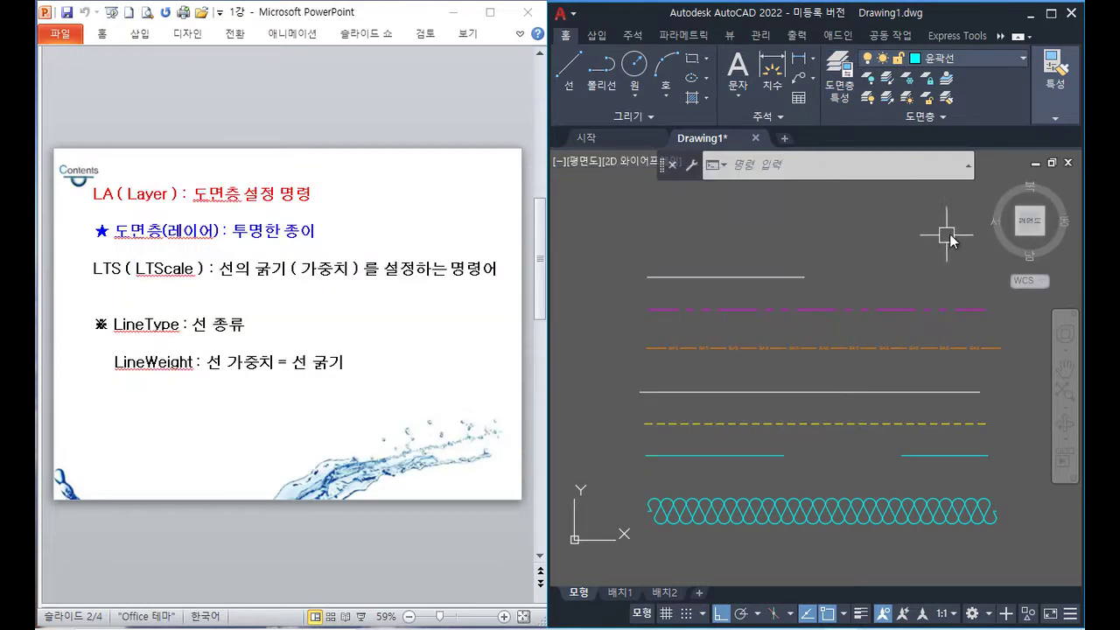
left_click(1000, 57)
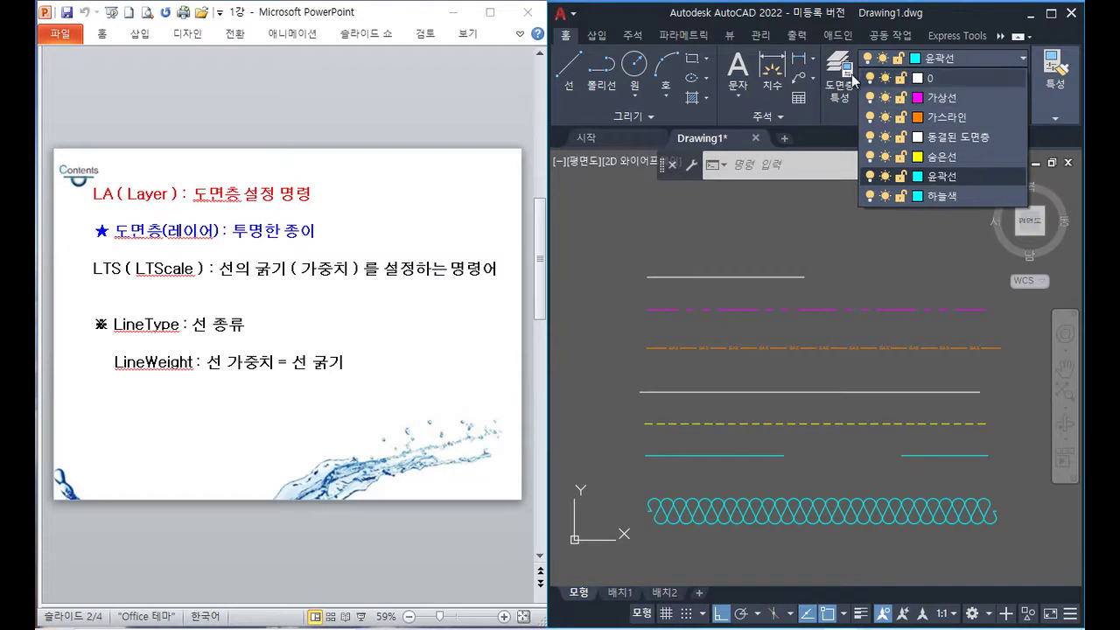
left_click(862, 261)
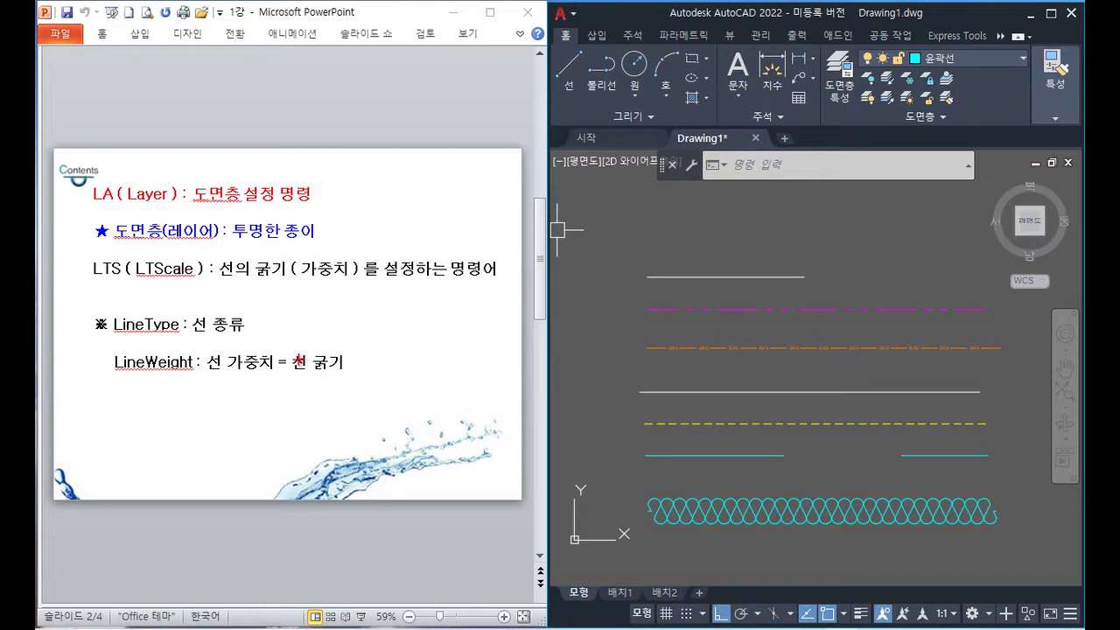
left_click_drag(108, 335, 255, 332)
key("Escape")
type("la")
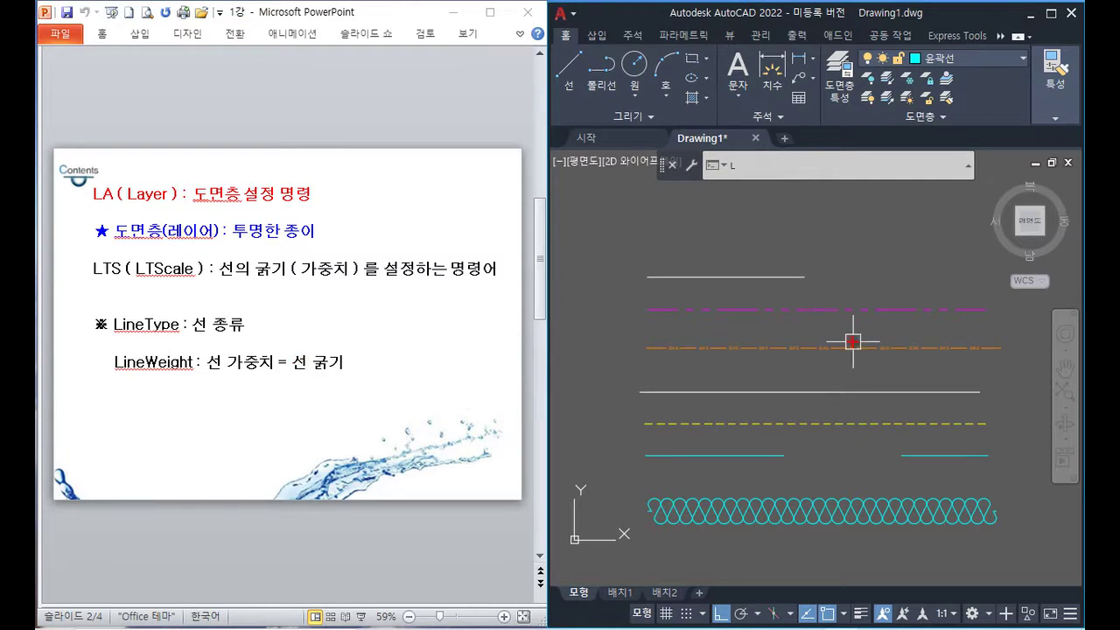
key("Return")
left_click_drag(627, 227, 577, 204)
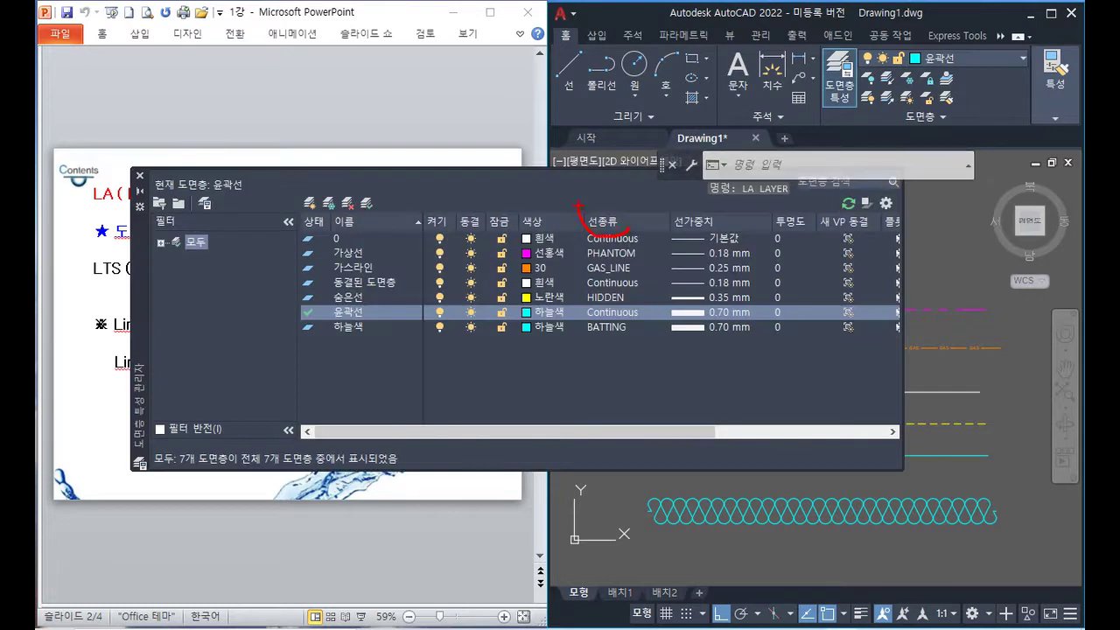
key("Escape")
left_click(139, 177)
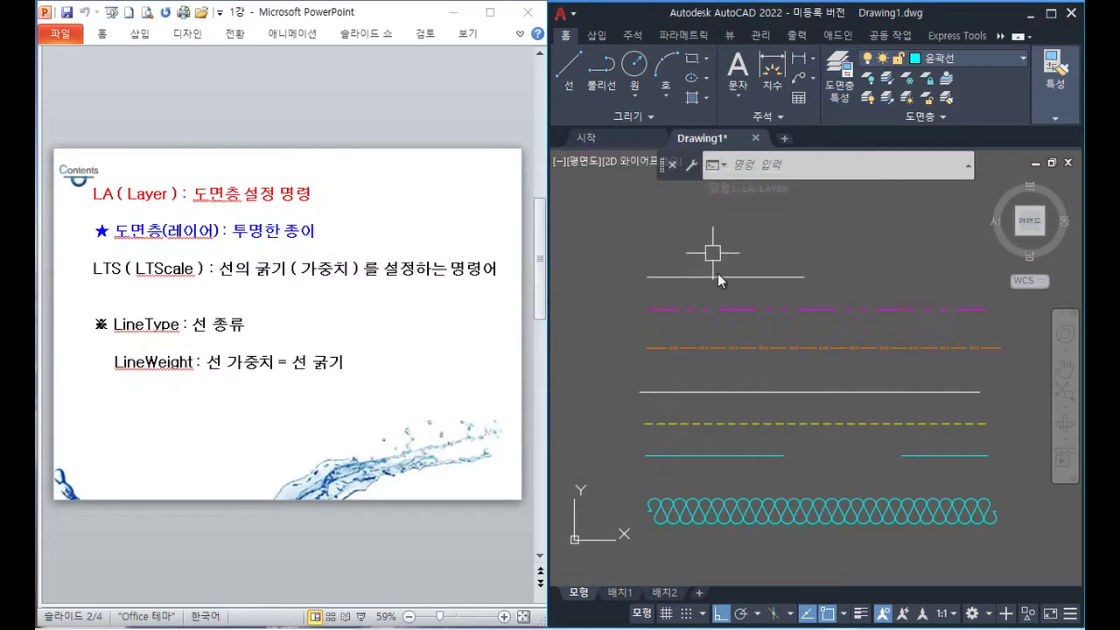
left_click_drag(111, 380, 361, 379)
key("Escape")
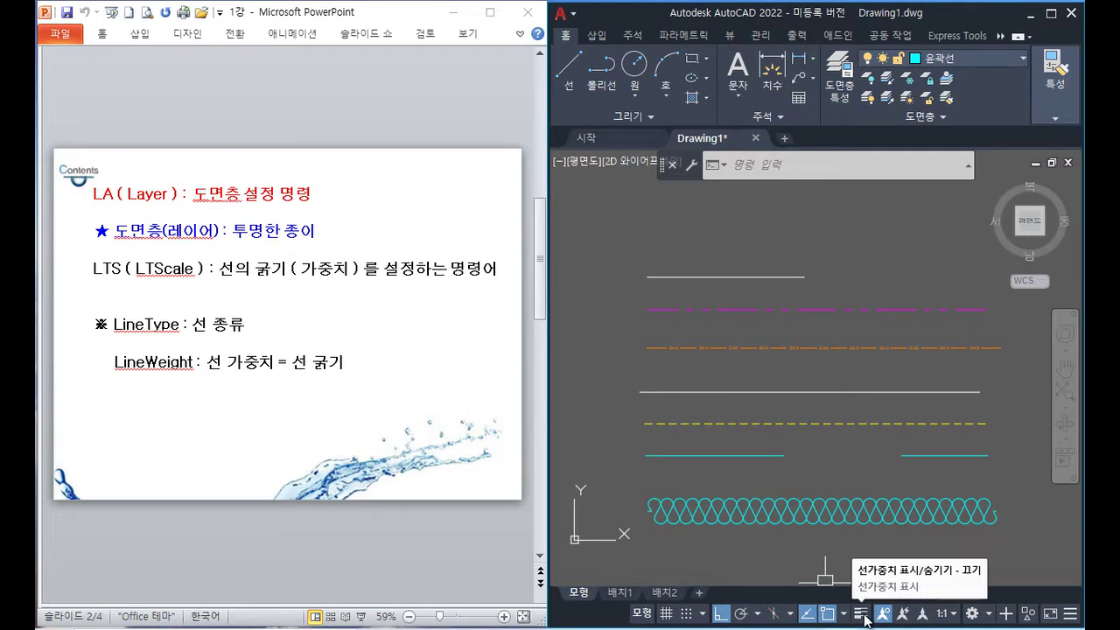
left_click(861, 613)
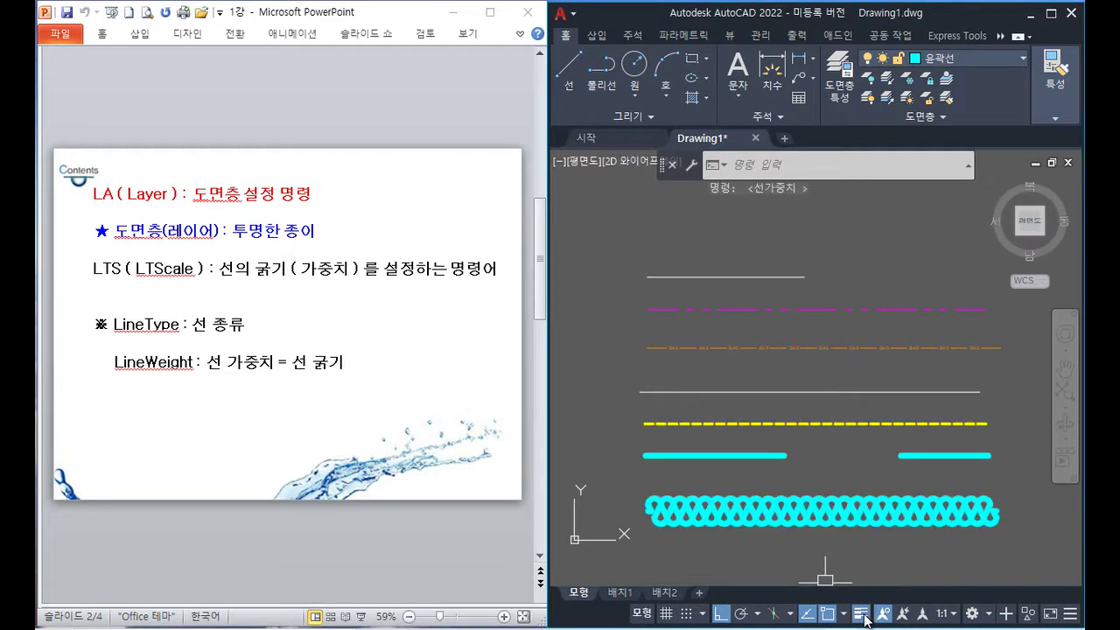
left_click(861, 614)
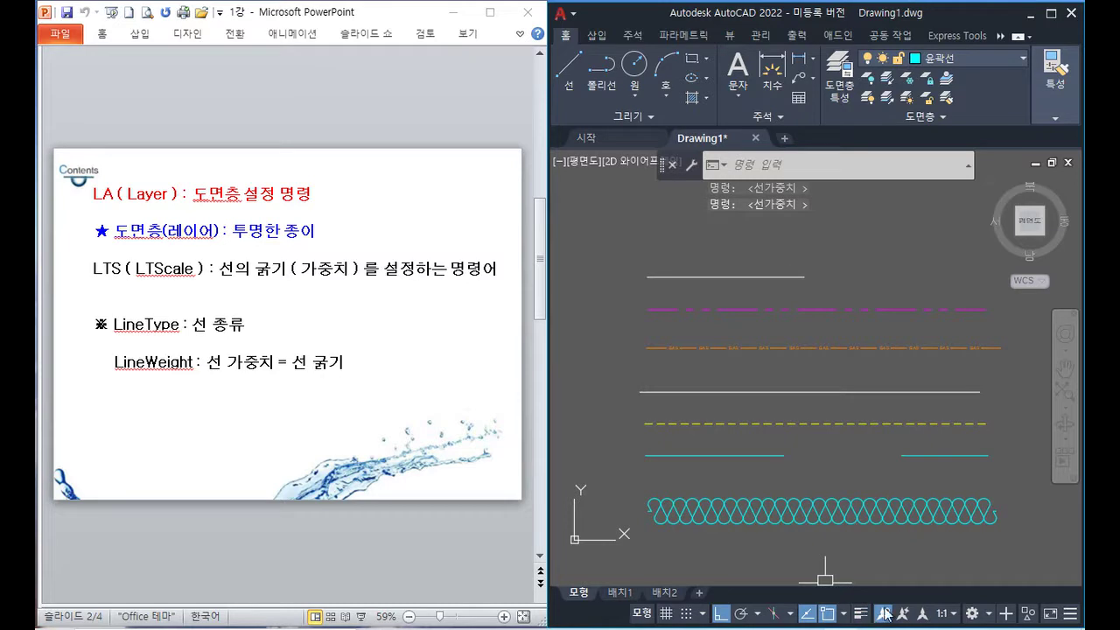
left_click_drag(879, 588, 881, 591)
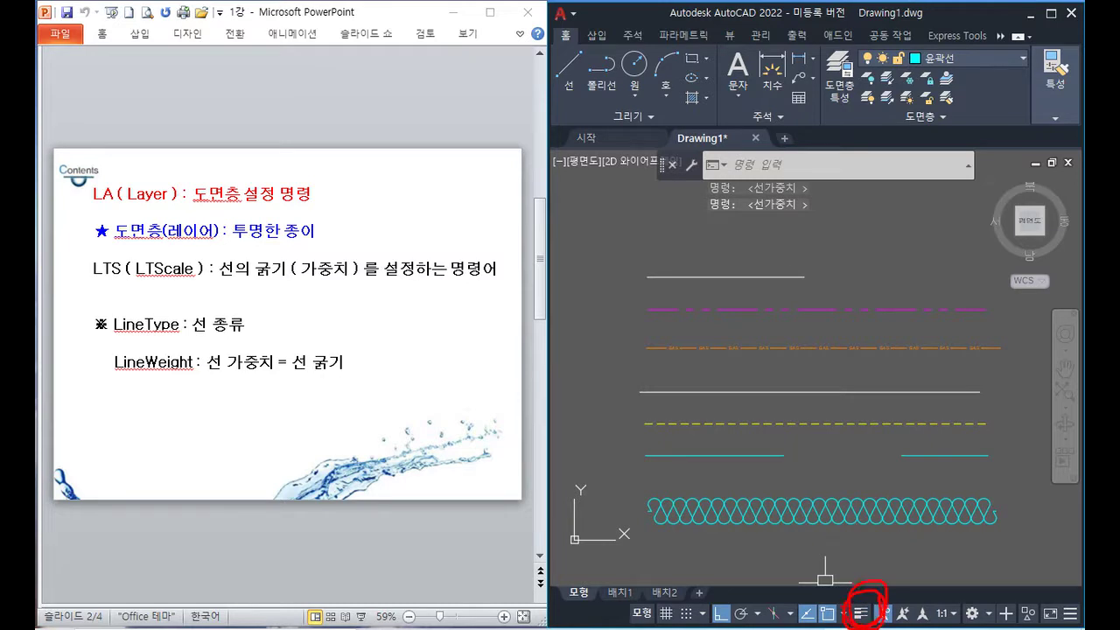
left_click(1069, 614)
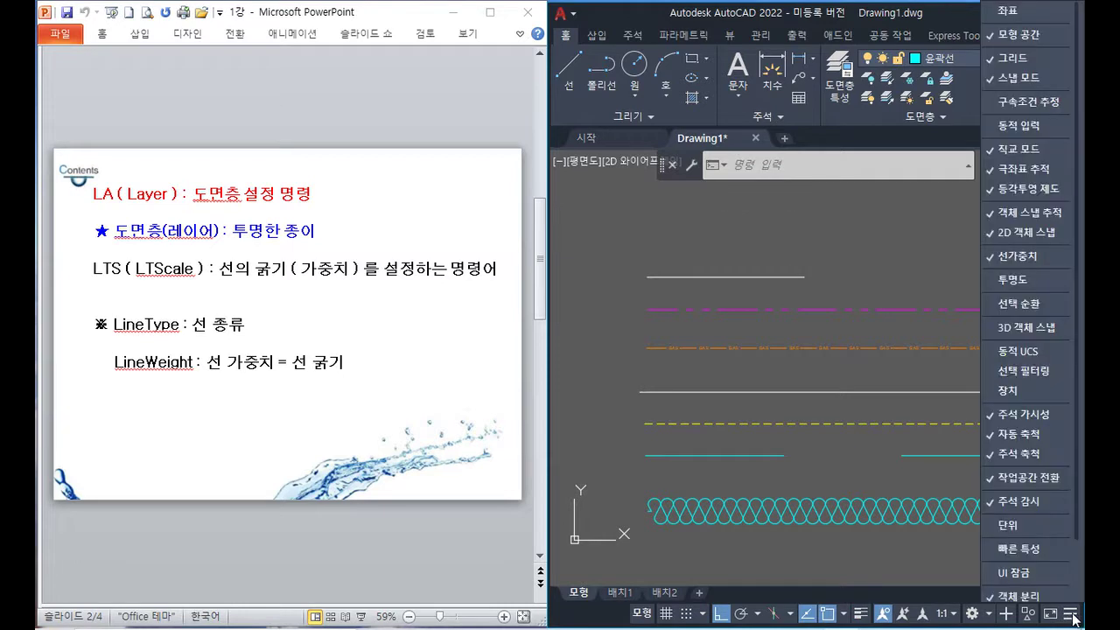
left_click(1006, 257)
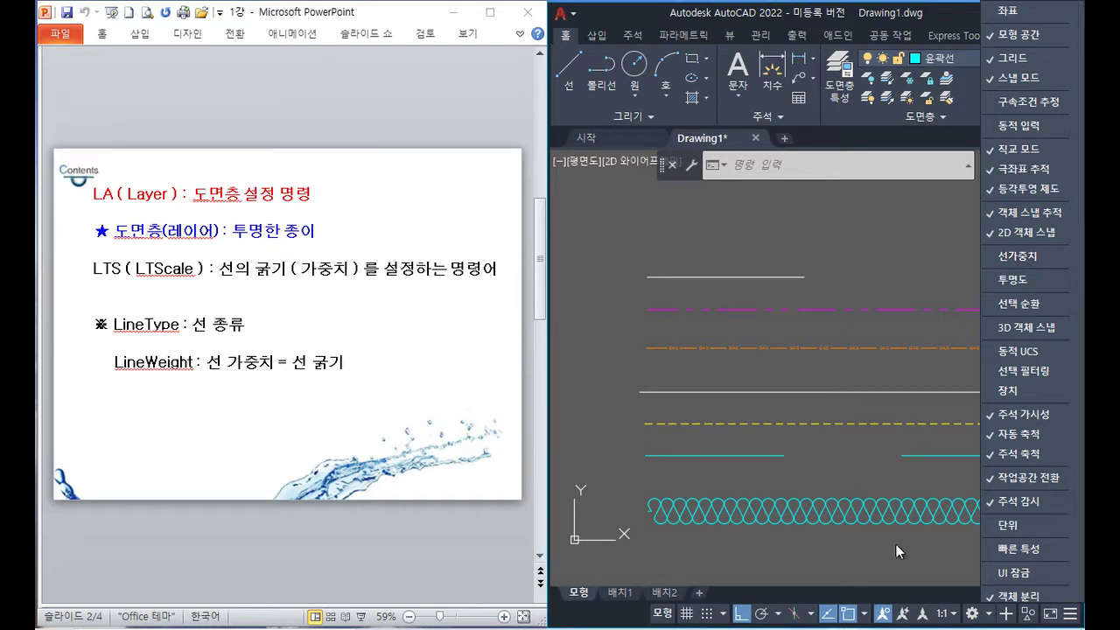
left_click(1017, 256)
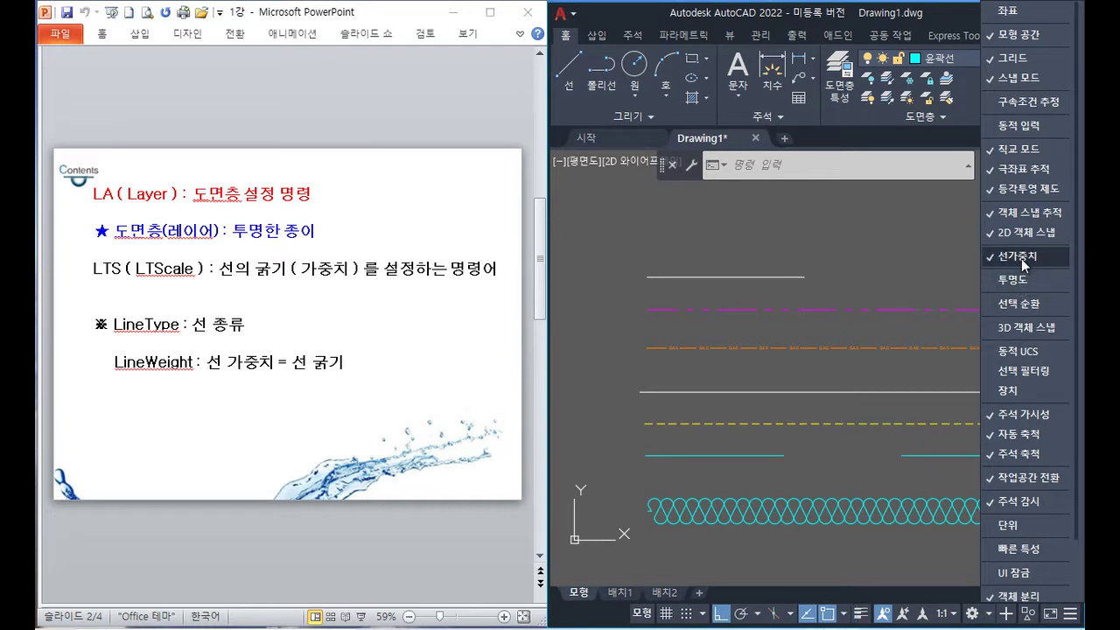
left_click(872, 558)
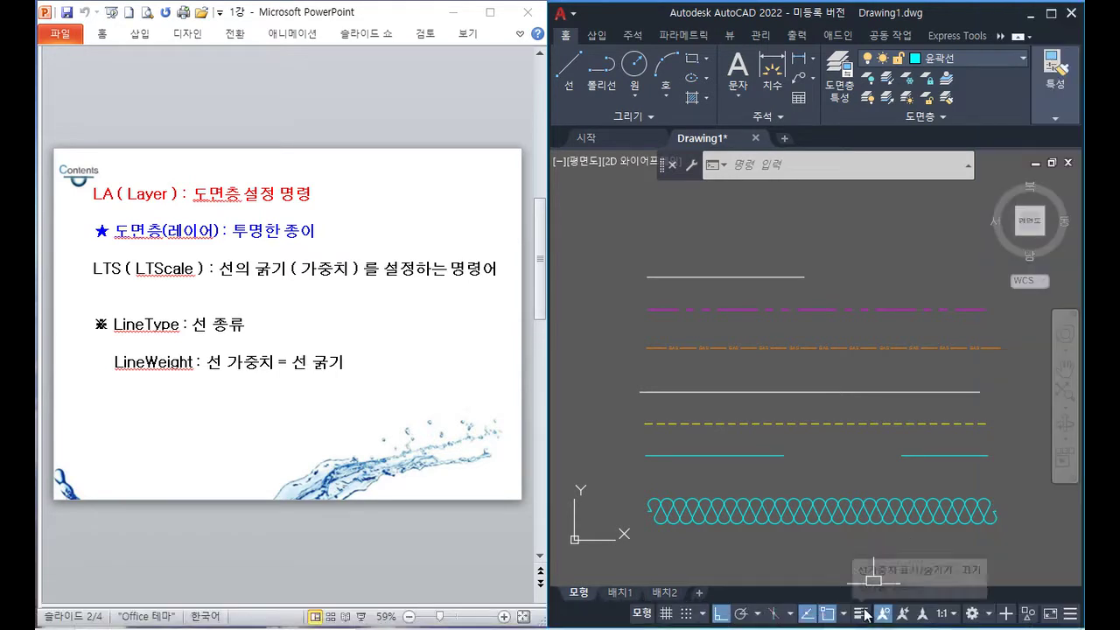
left_click(1068, 612)
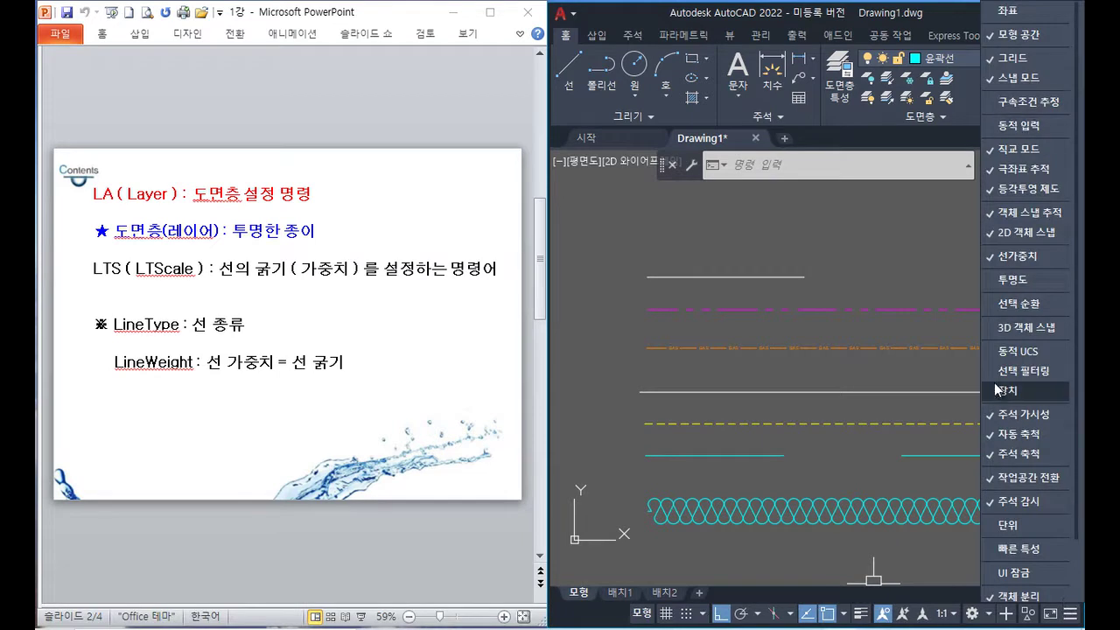
left_click(882, 287)
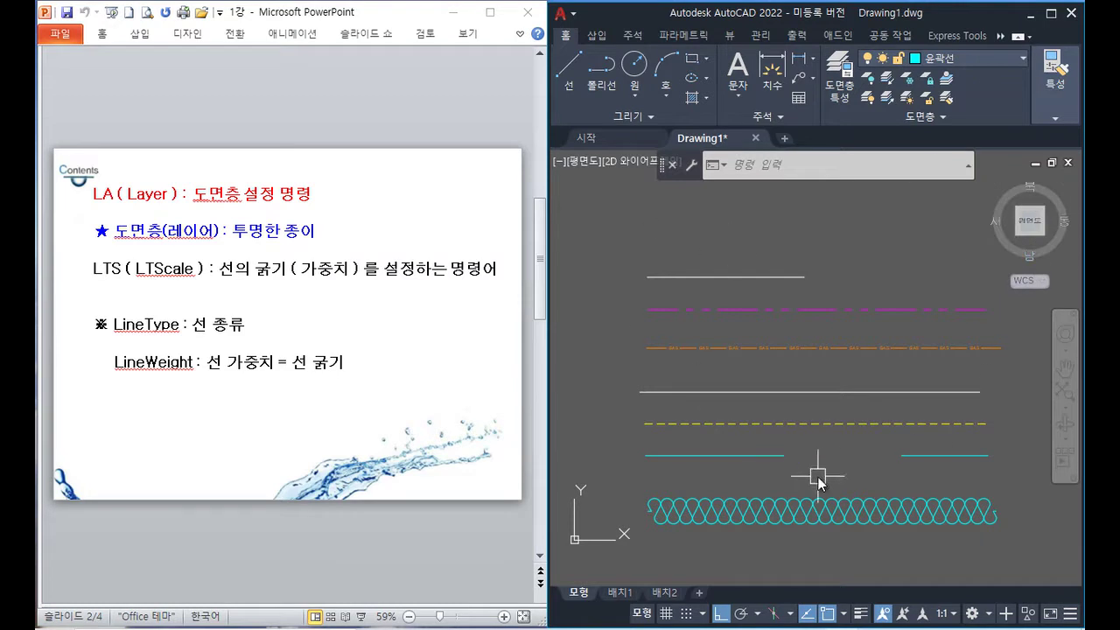
- Create a new drawing from the acadiso template
left_click(959, 541)
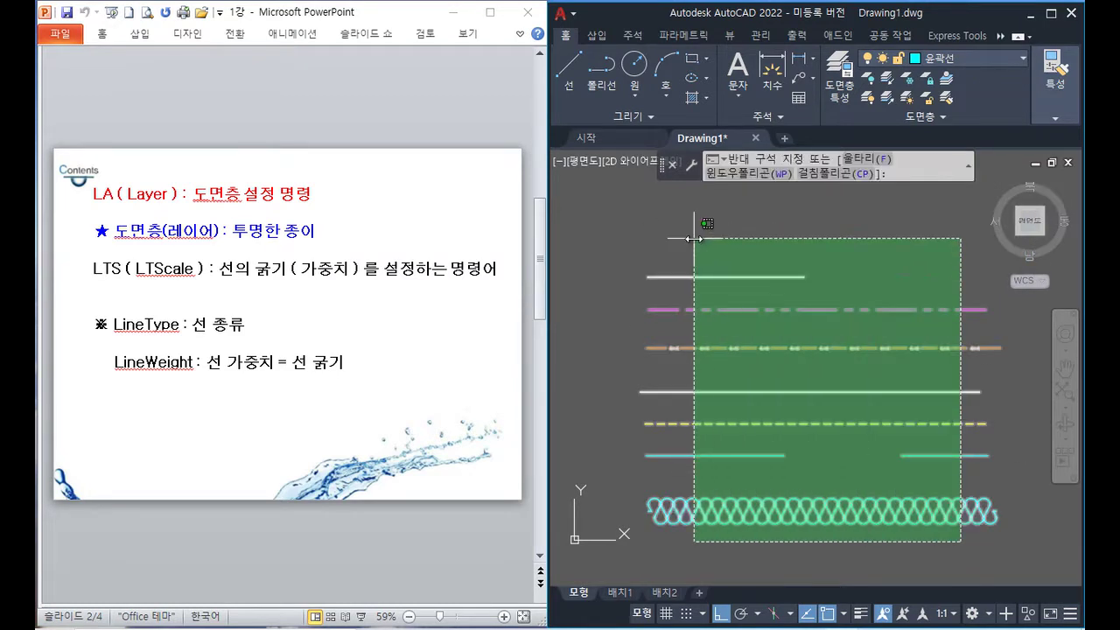
key("Escape")
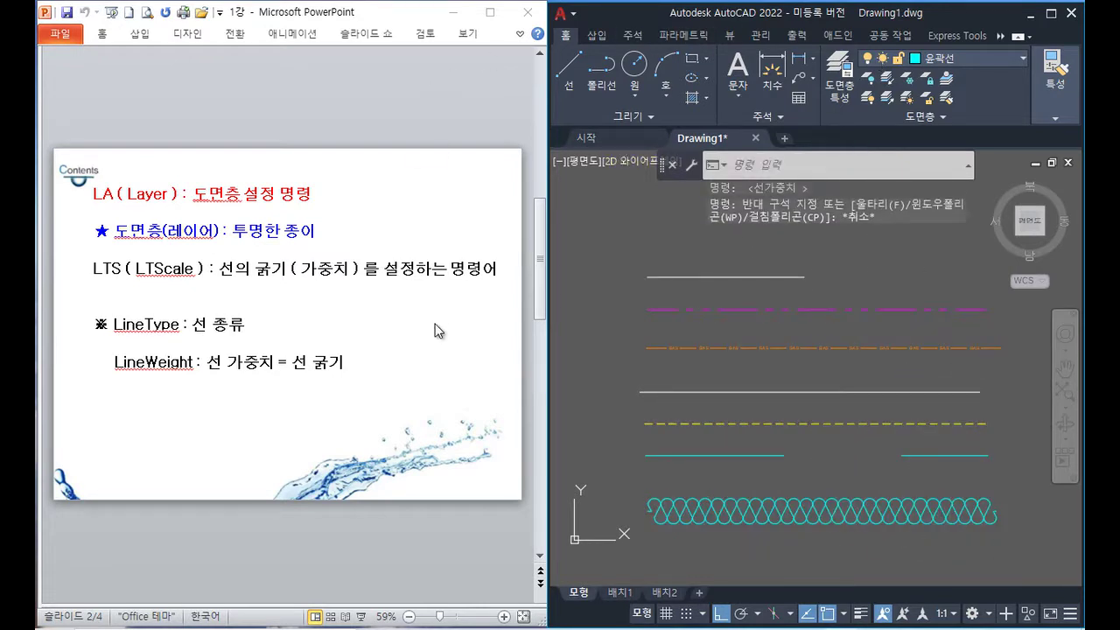
scroll(434, 319, "down", 2)
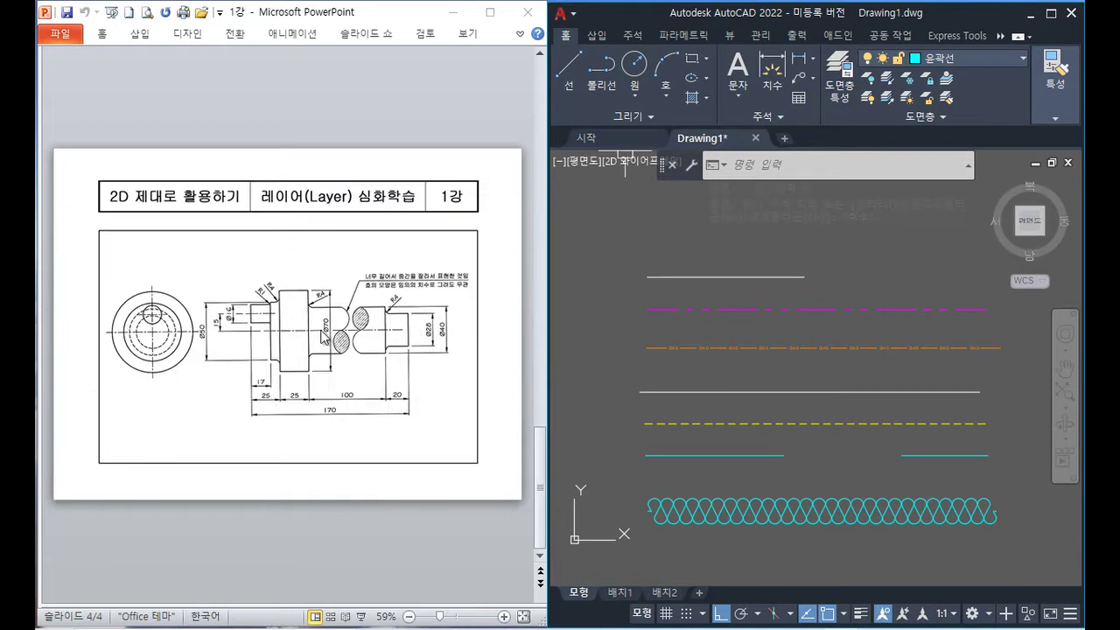
scroll(244, 335, "up", 1, "ctrl")
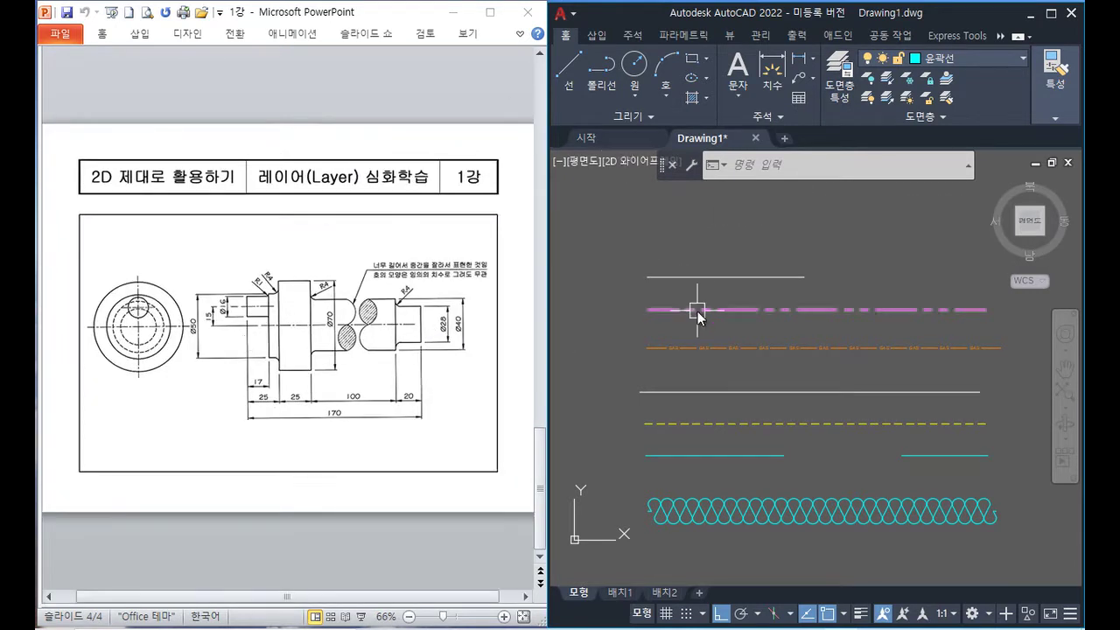
left_click(567, 15)
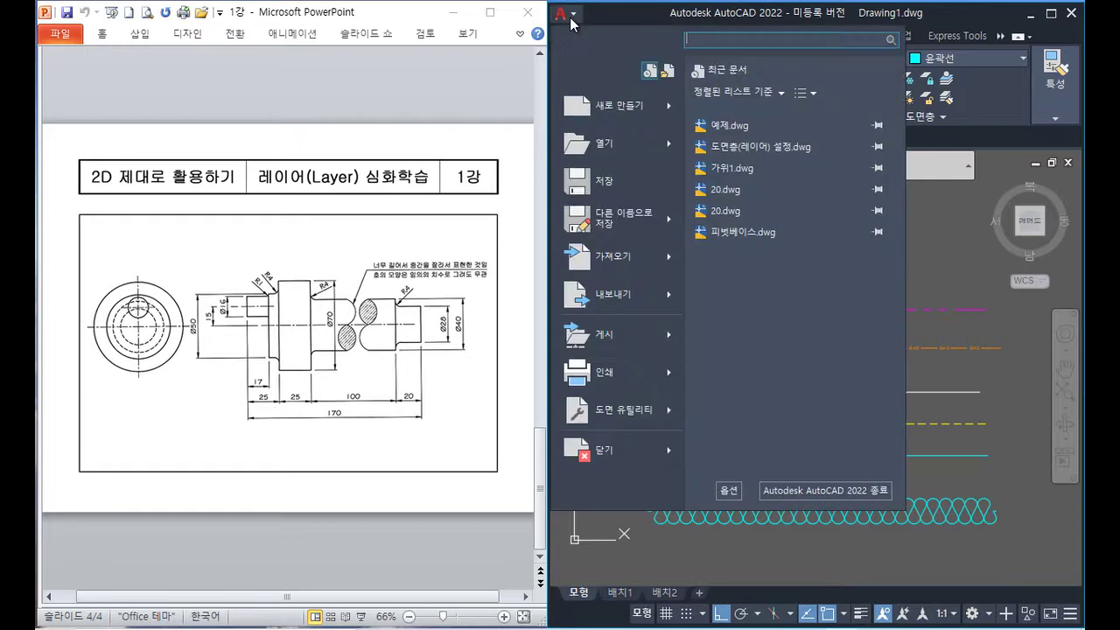
left_click(607, 109)
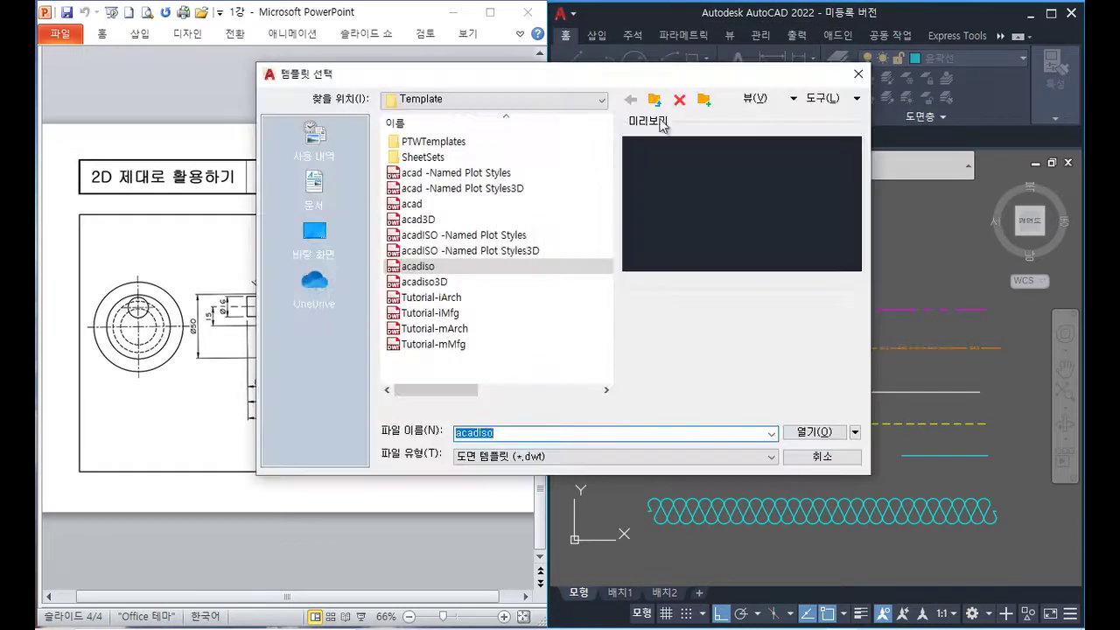
left_click(396, 271)
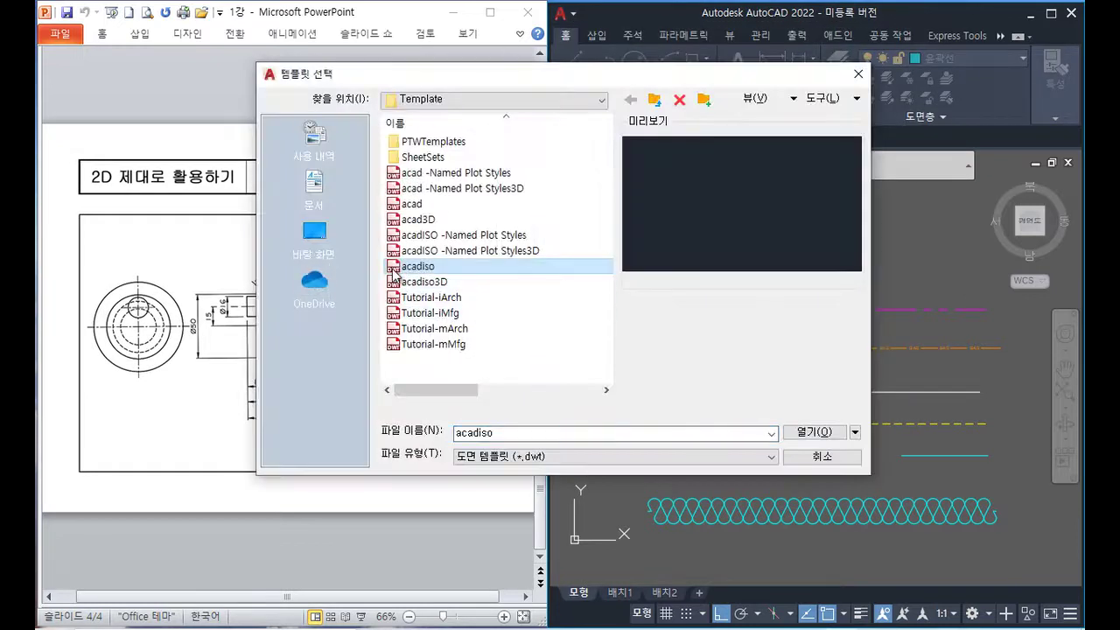
double_click(395, 271)
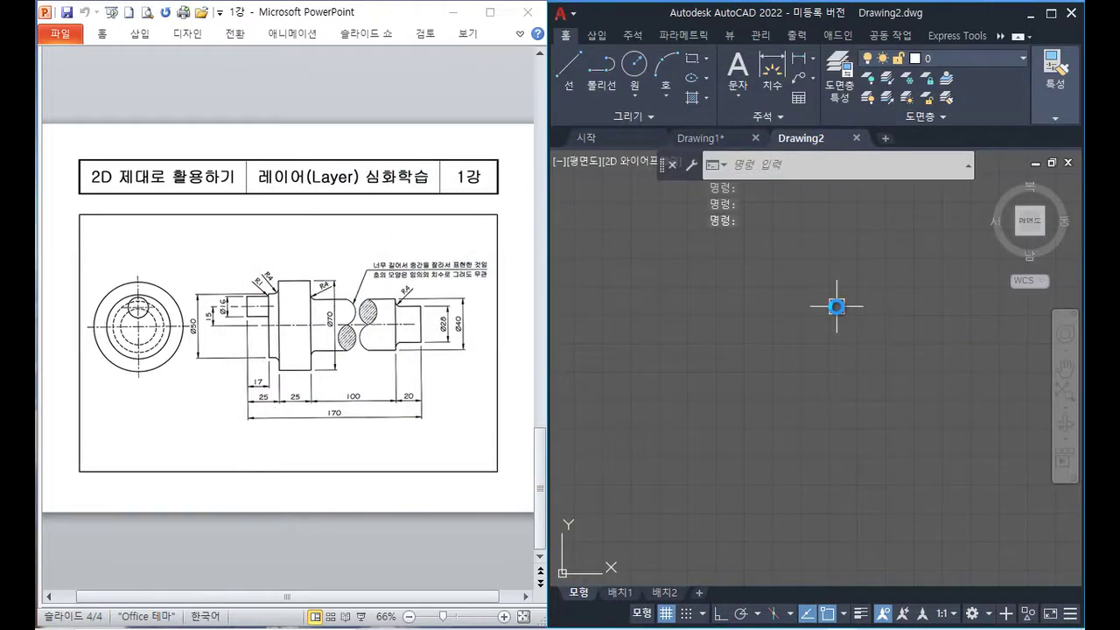
- Zoom All in Drawing2 and open the Layer Properties Manager
type("z")
key("Return")
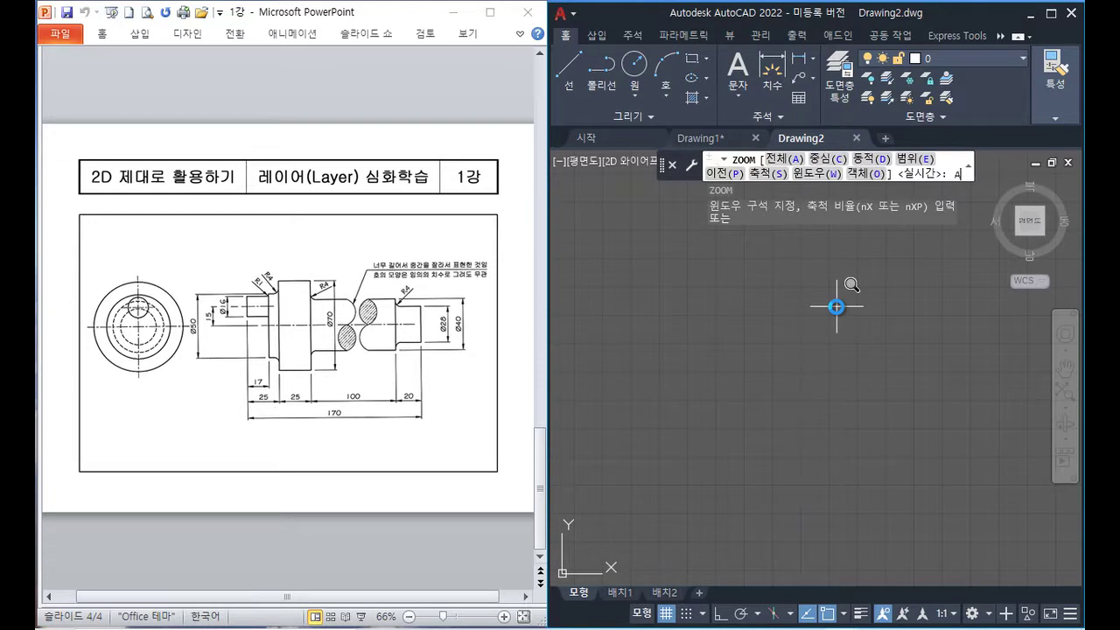
type("a")
key("Return")
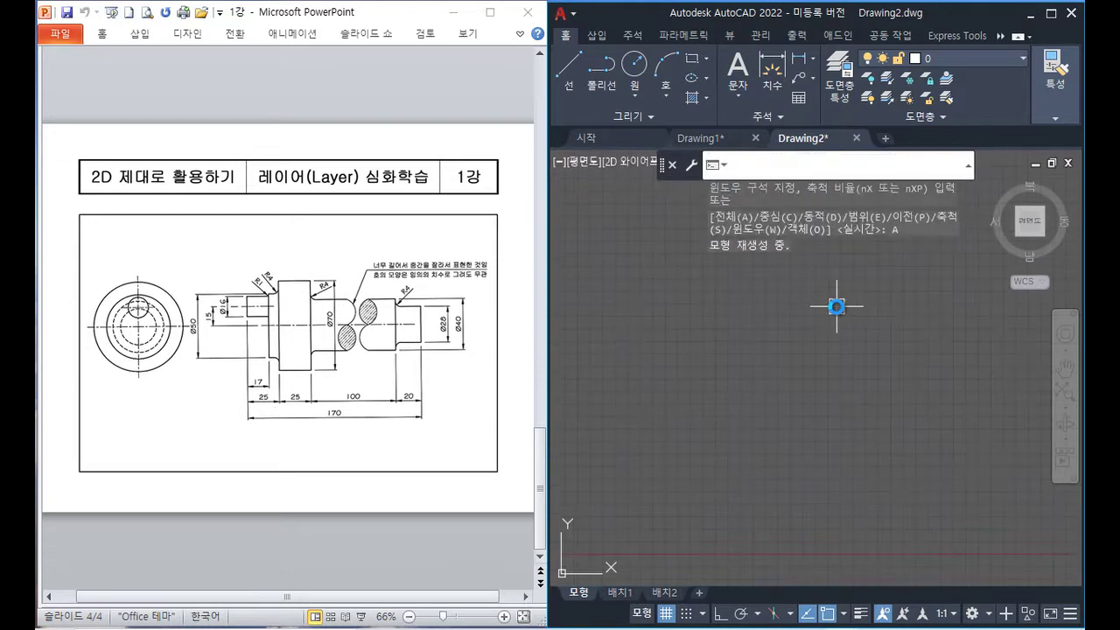
key("Return")
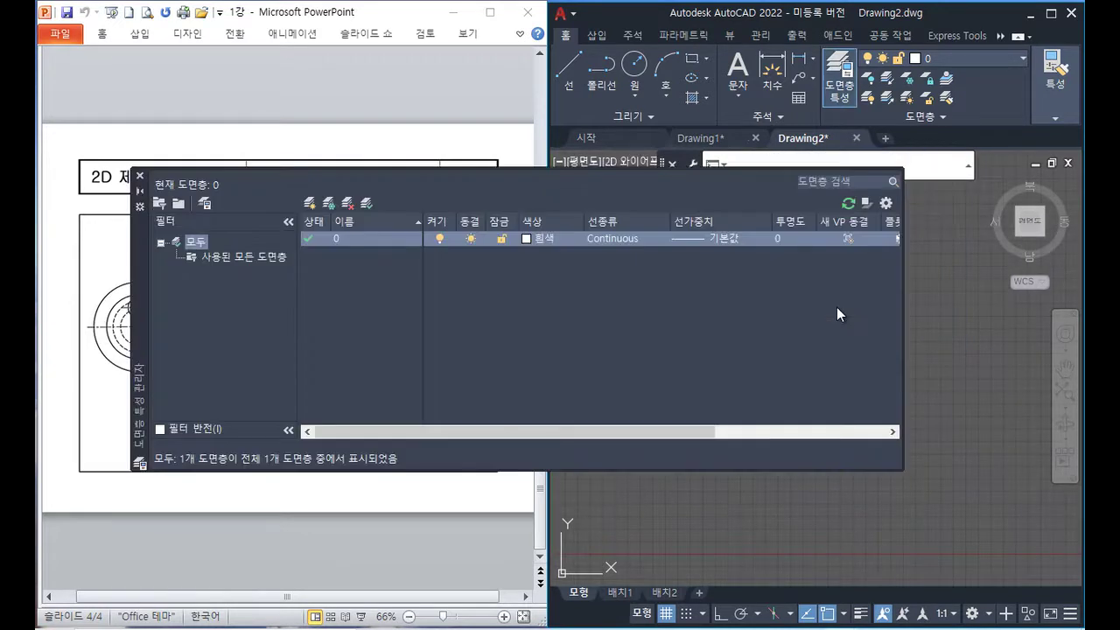
- Reposition the layer manager and create the first new layer named 외형선
mouse_move(148, 275)
left_mouse_down()
mouse_move(319, 458)
mouse_move(337, 387)
left_mouse_up()
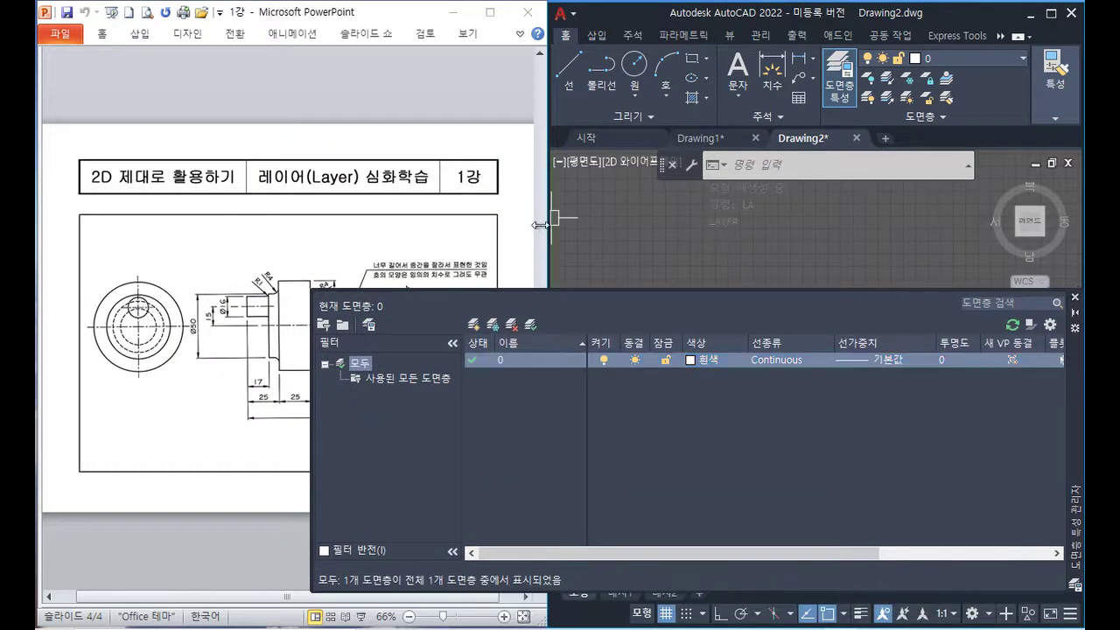
left_click_drag(655, 289, 655, 344)
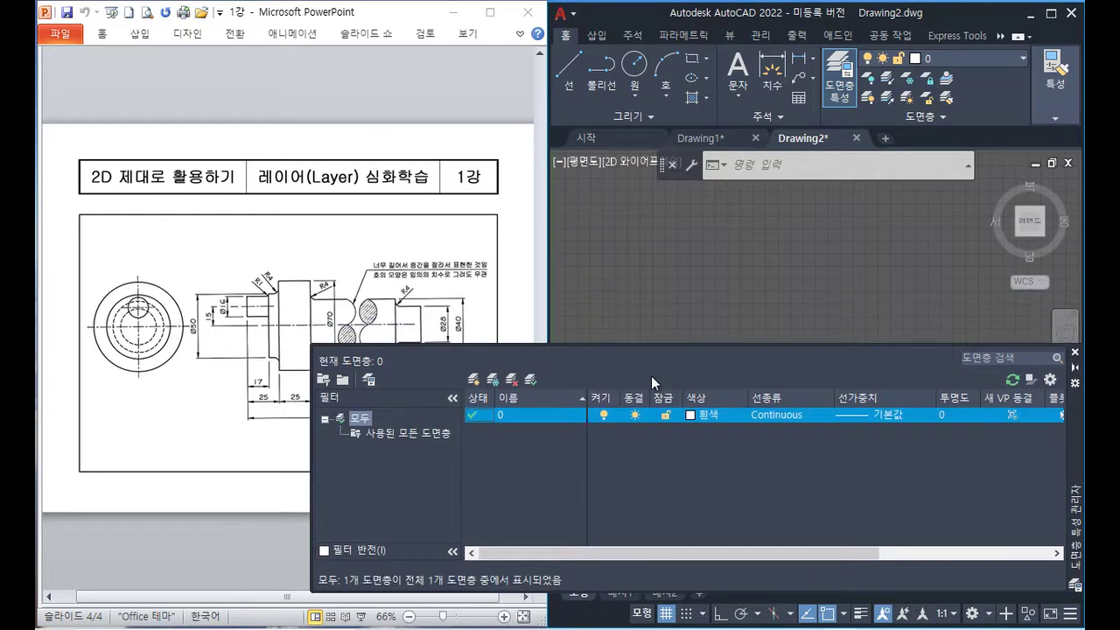
left_click(473, 379)
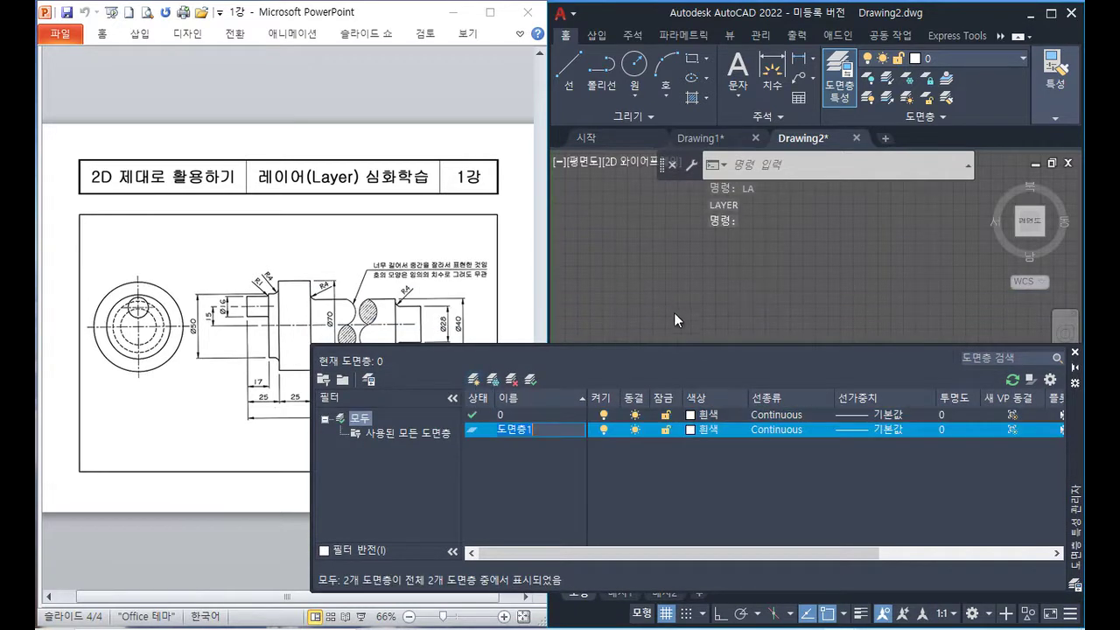
key("BackSpace")
key("BackSpace")
key("BackSpace")
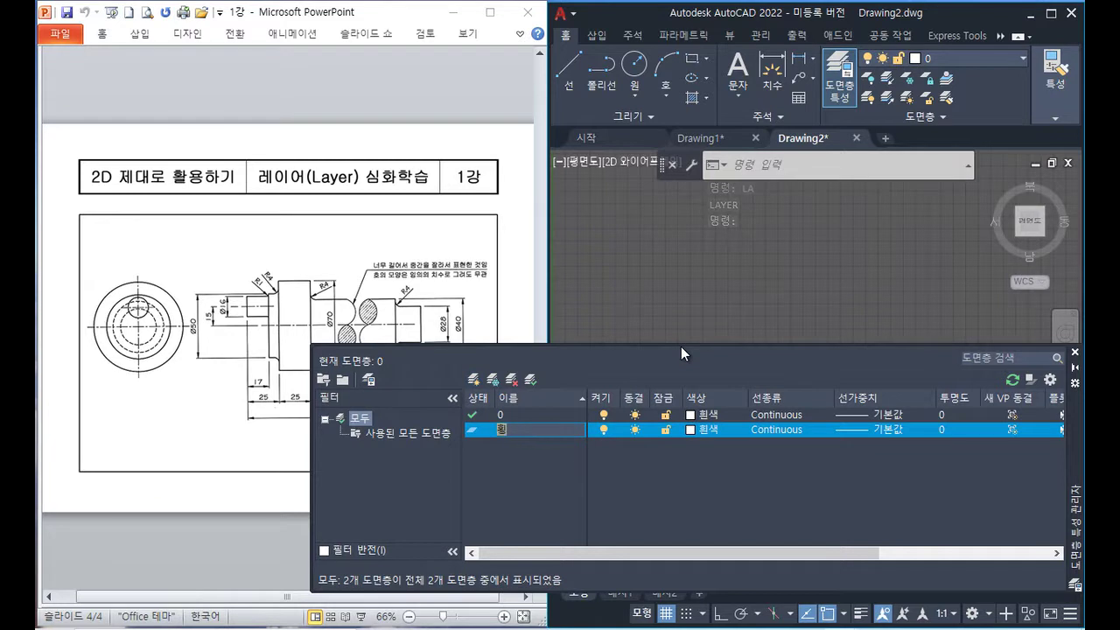
type("외형선")
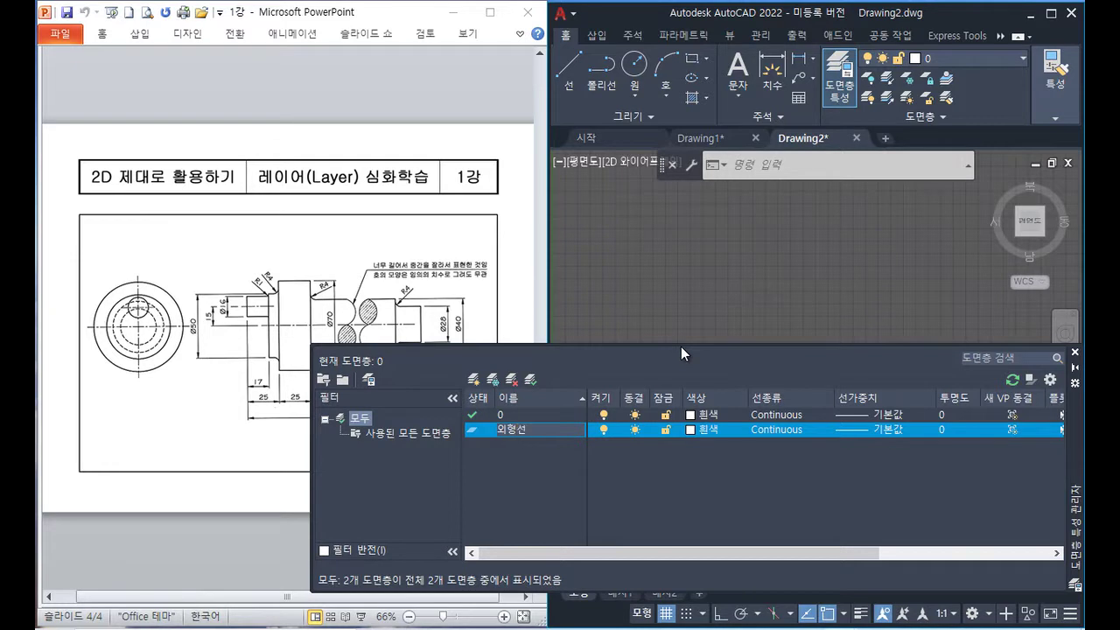
key("Return")
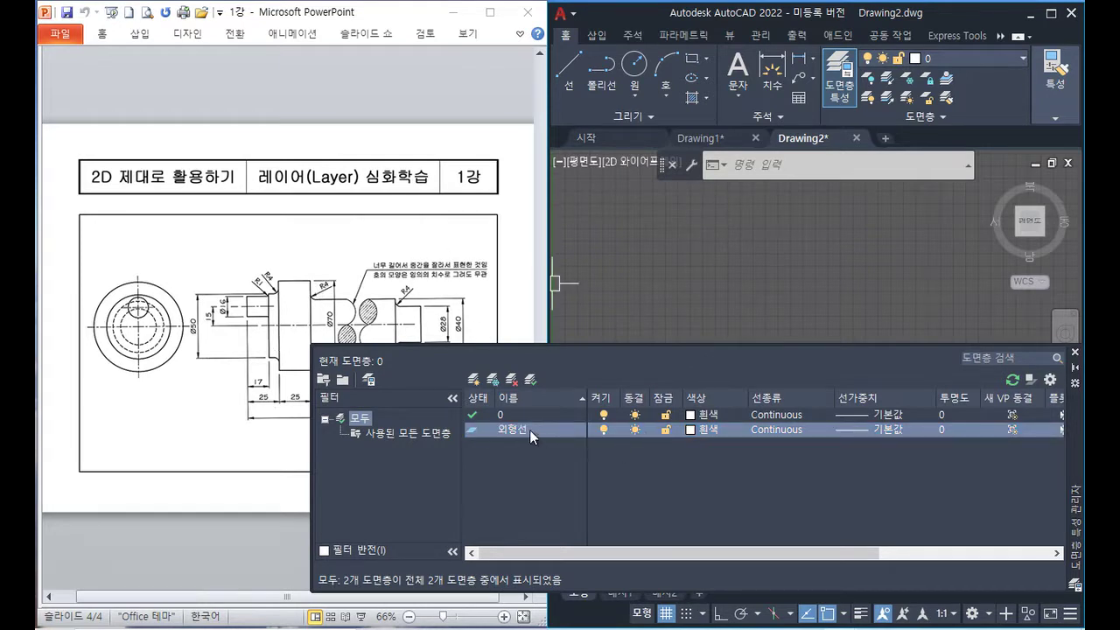
left_click(565, 455)
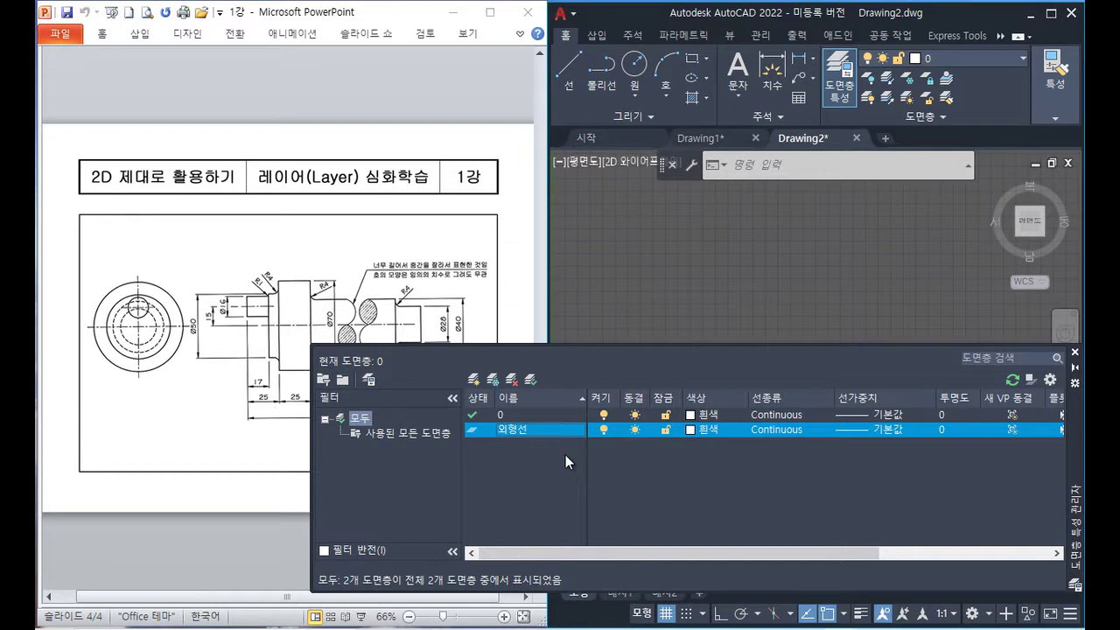
- Add the layers 치수선, 문자, 숨은선 and 해칭선 using Alt+N
key("alt+n")
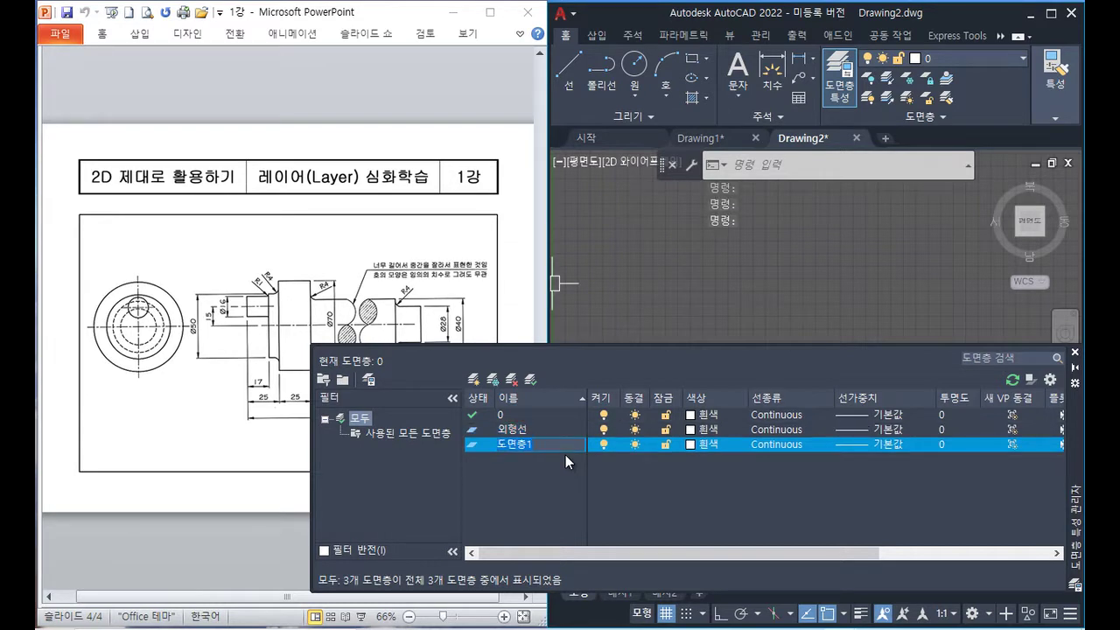
type("치수선")
key("Return")
key("alt+n")
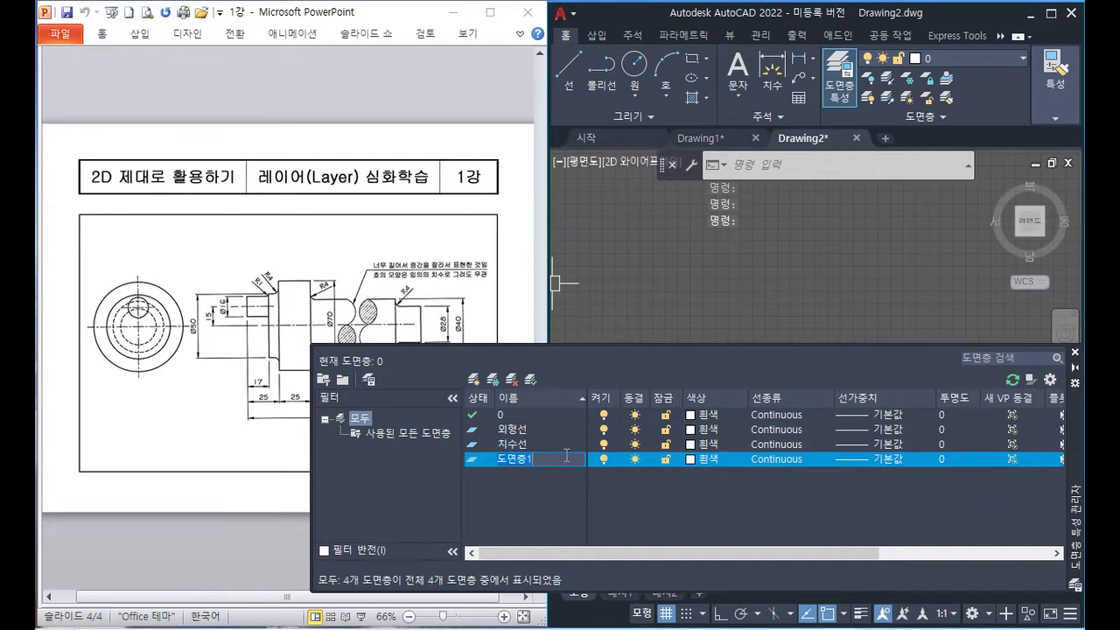
type("문자")
key("Return")
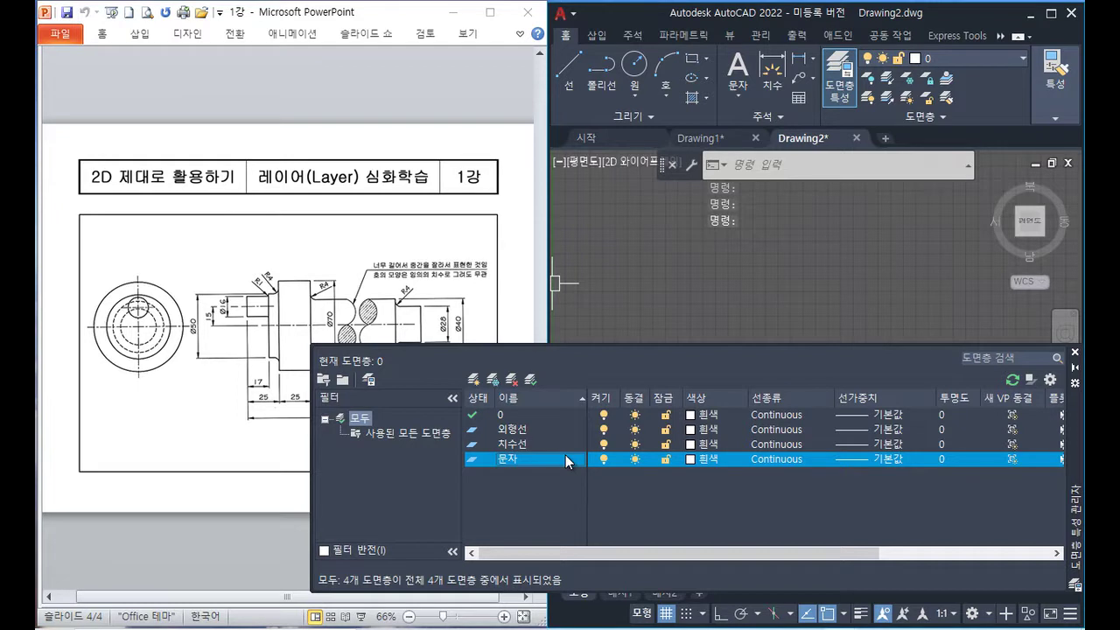
key("alt+n")
type("숨은선ㄴ")
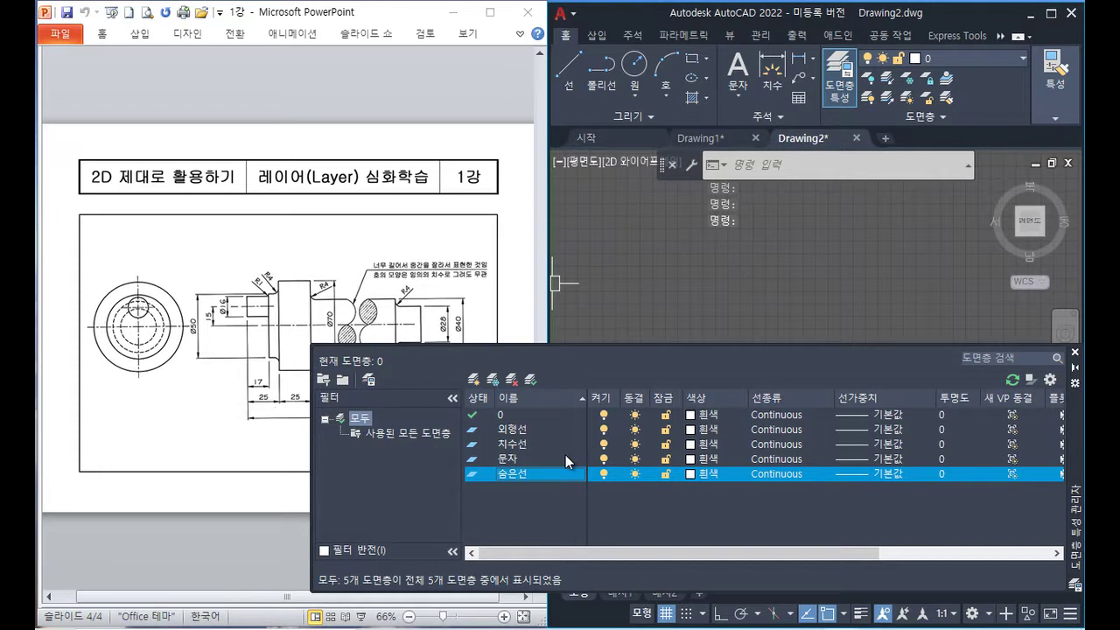
key("alt+n")
type("해칭선")
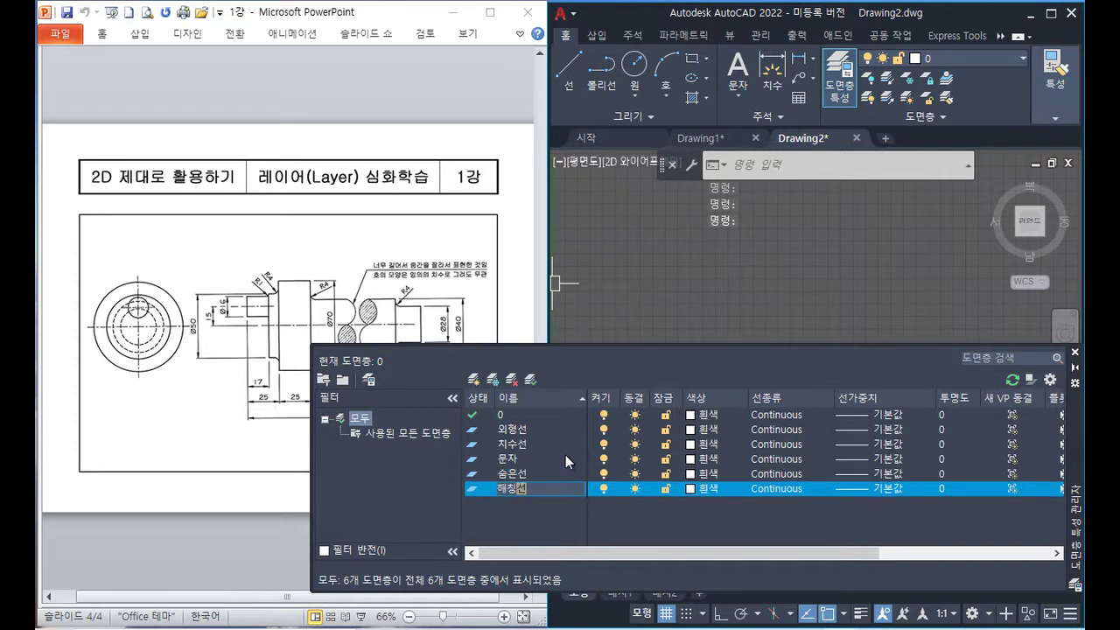
key("Return")
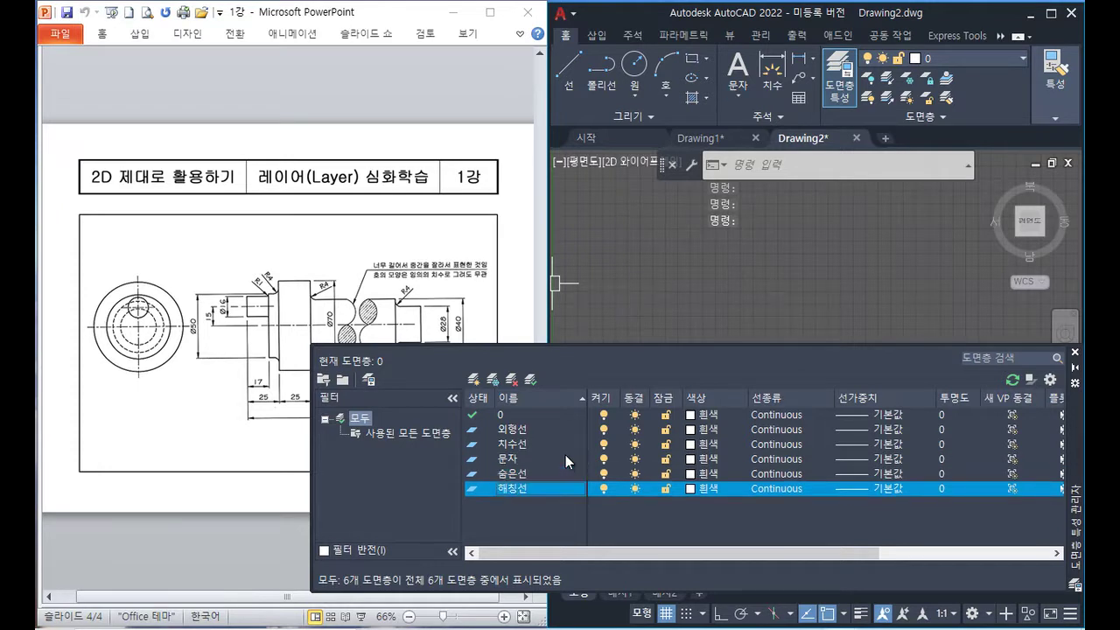
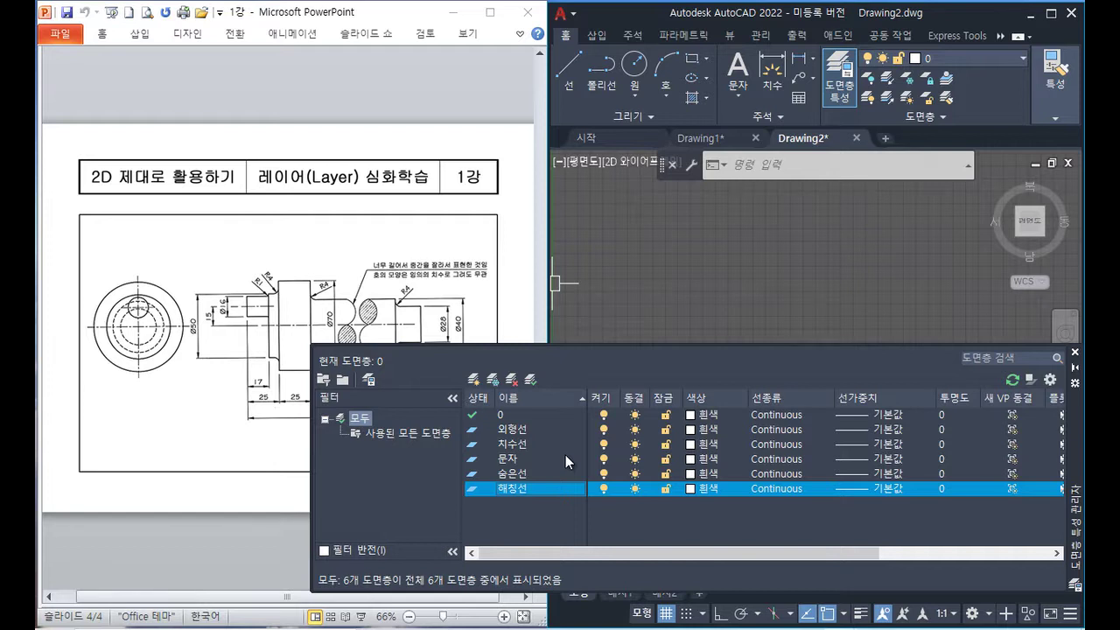
- Set layer colours: 외형선 to 3 (green), 치수선 to 1 (red), 문자 and 숨은선 to 2 (yellow)
left_click(524, 434)
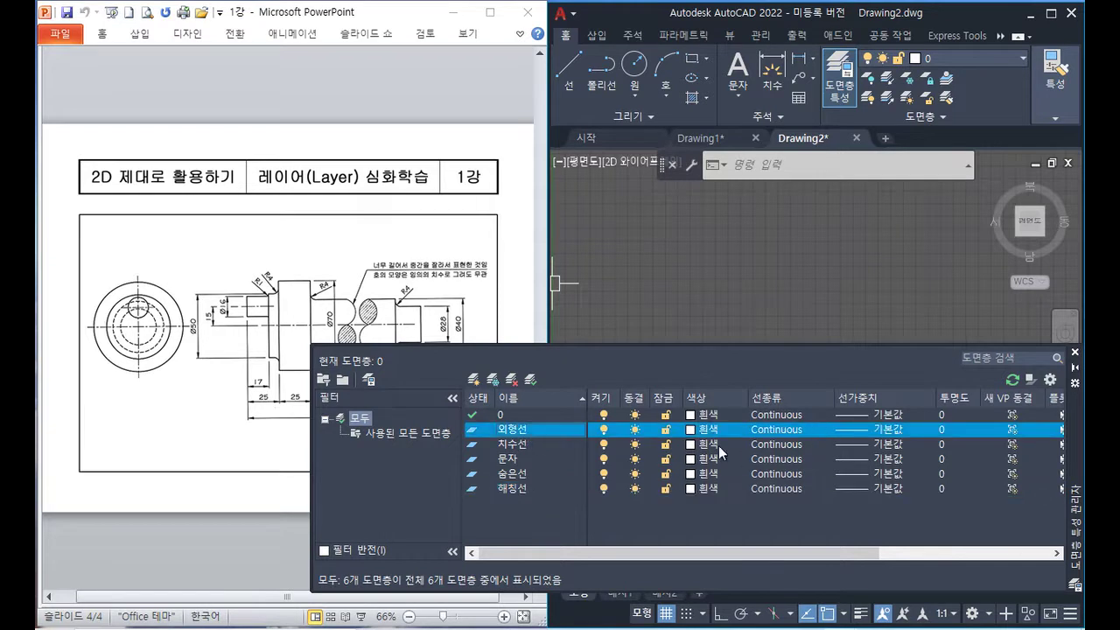
left_click(691, 428)
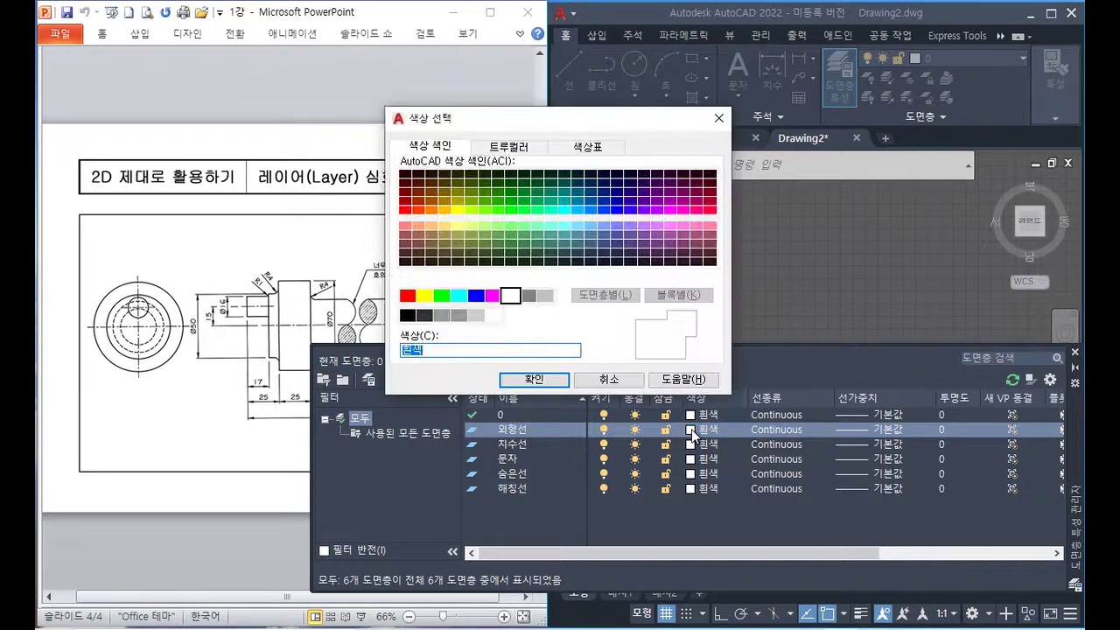
type("3")
key("Return")
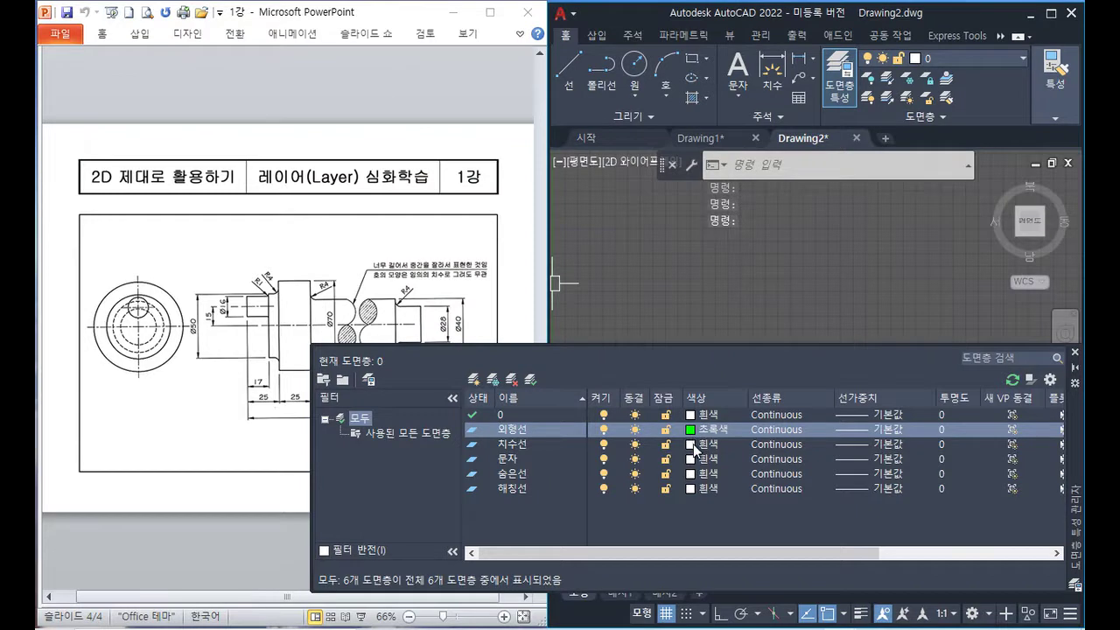
left_click(693, 443)
type("1")
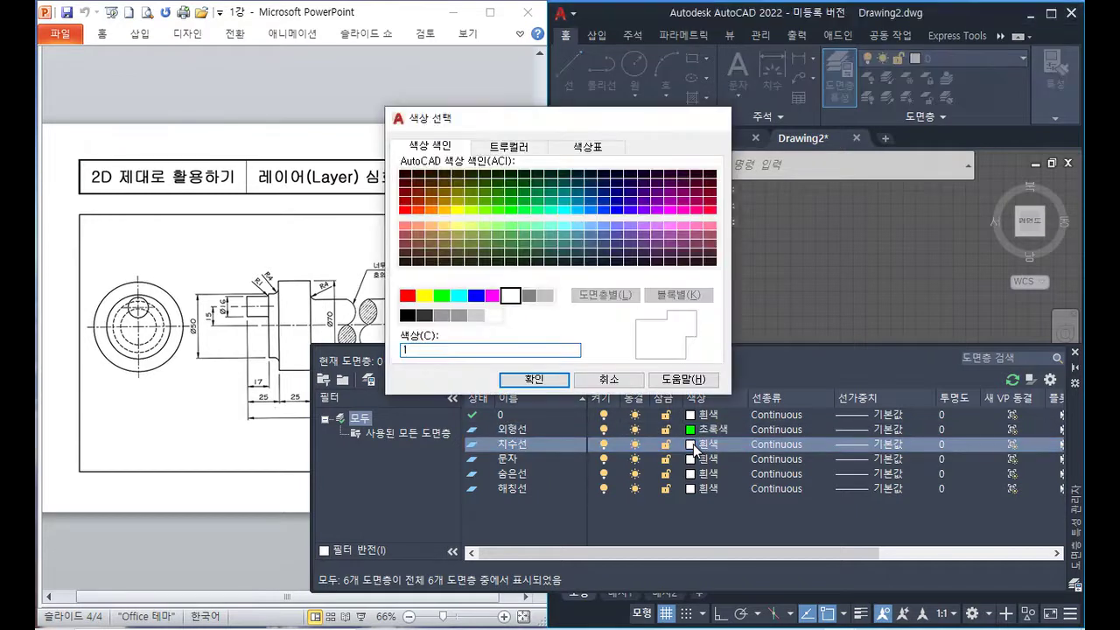
key("Return")
left_click(692, 458)
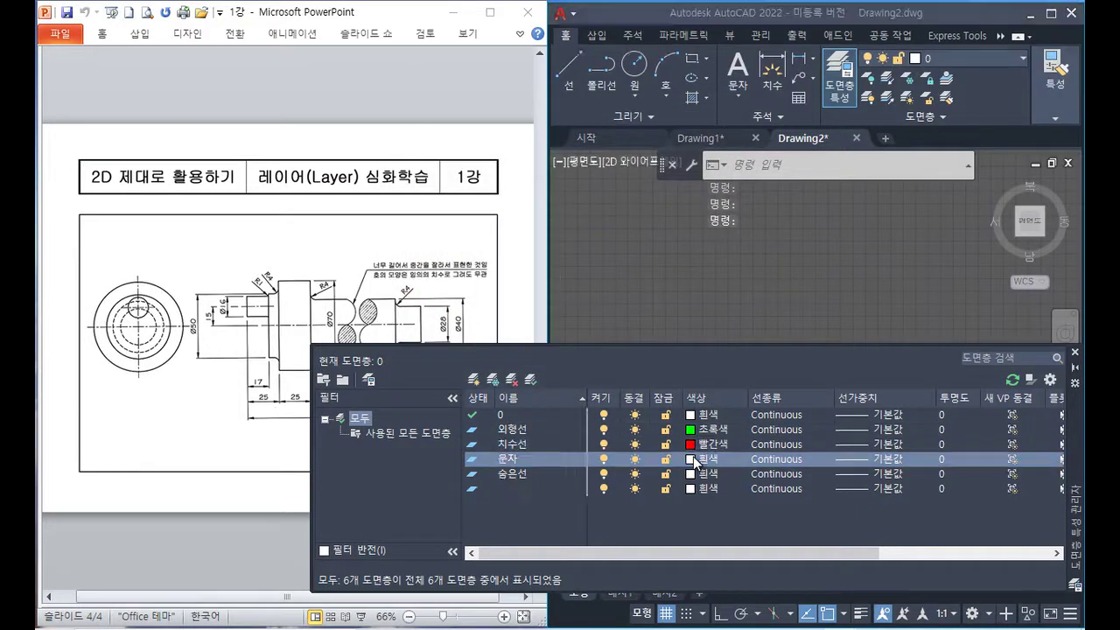
type("2")
key("Return")
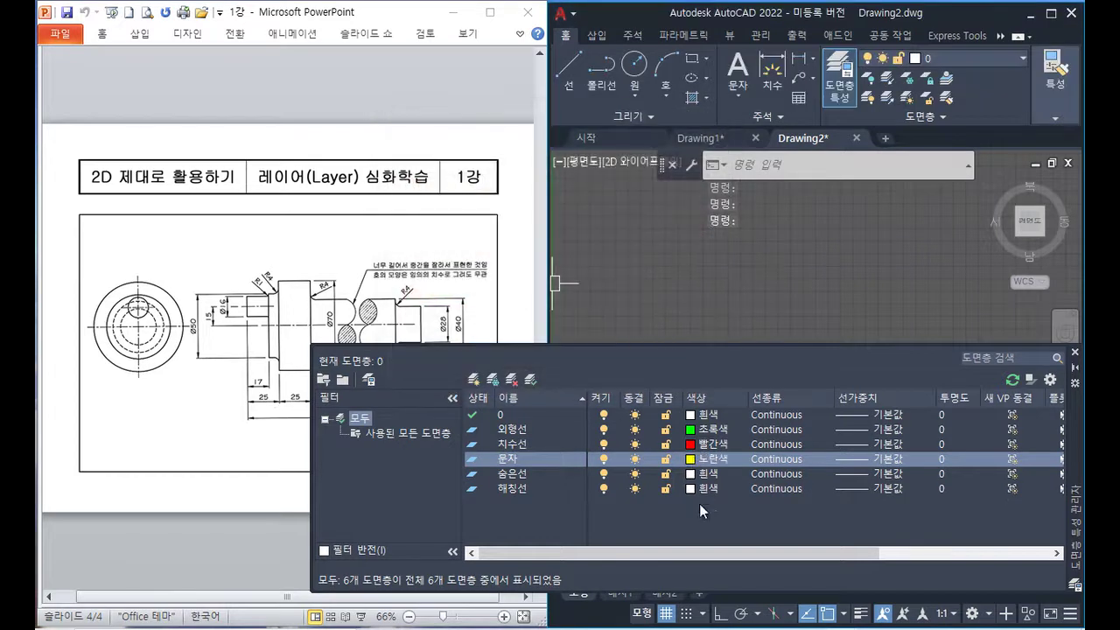
left_click(691, 474)
type("2")
key("Return")
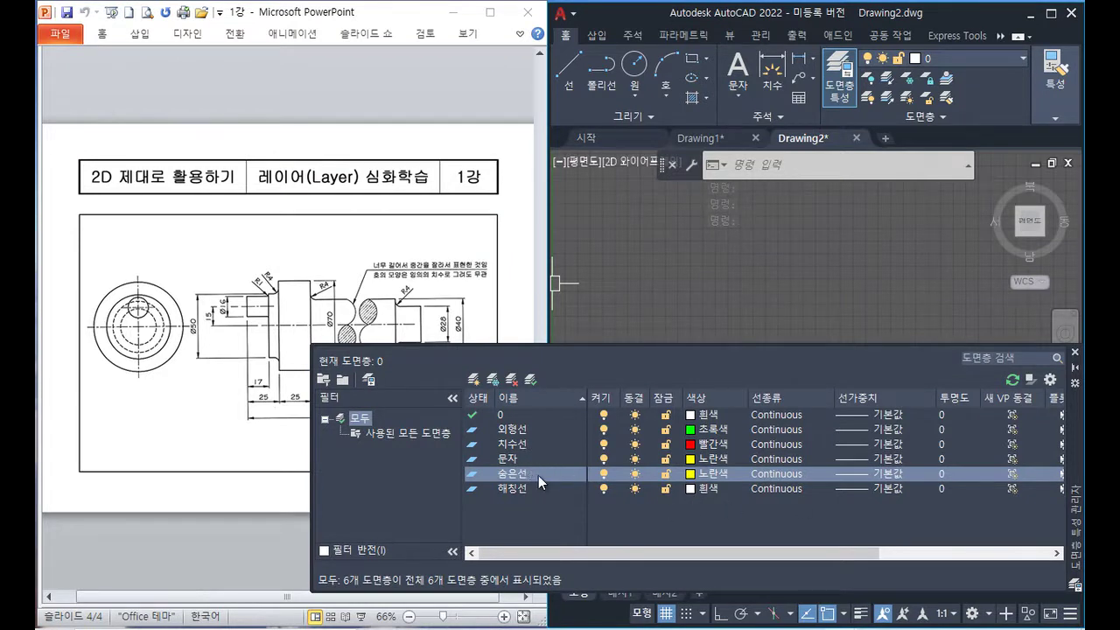
- Load the CENTER and HIDDEN linetypes and assign HIDDEN to the 숨은선 layer
left_click(774, 475)
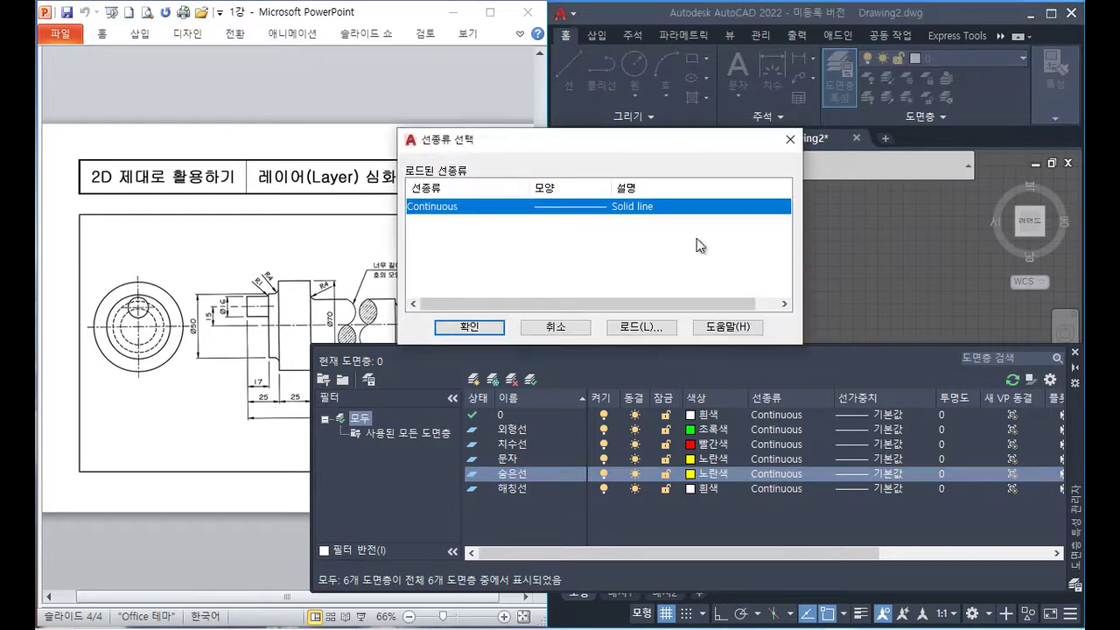
left_click(639, 329)
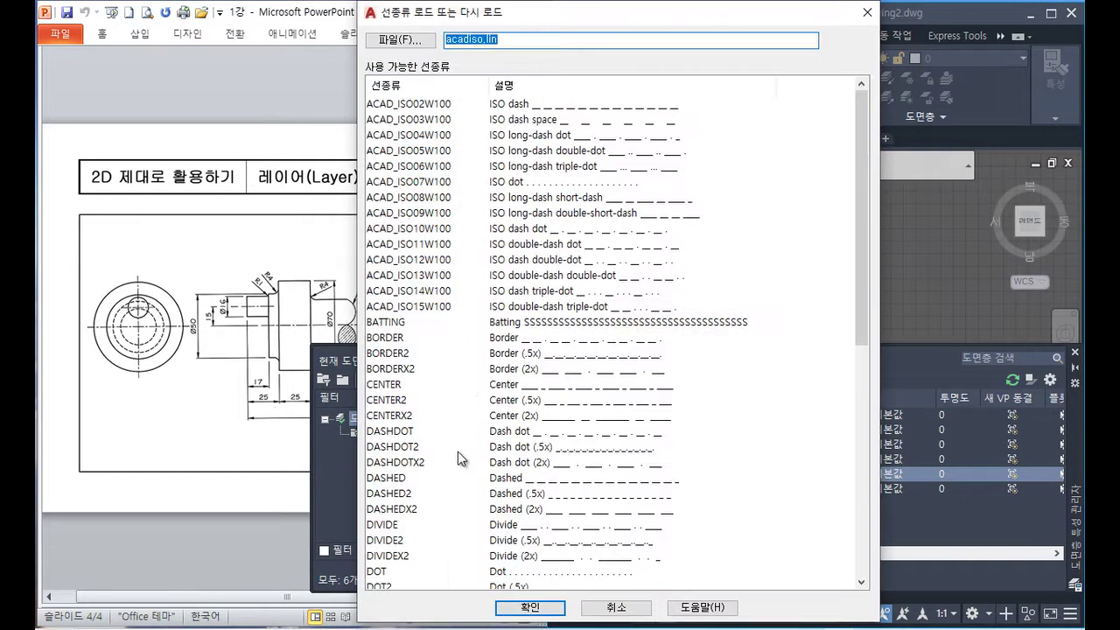
left_click(396, 386)
scroll(460, 385, "down", 4)
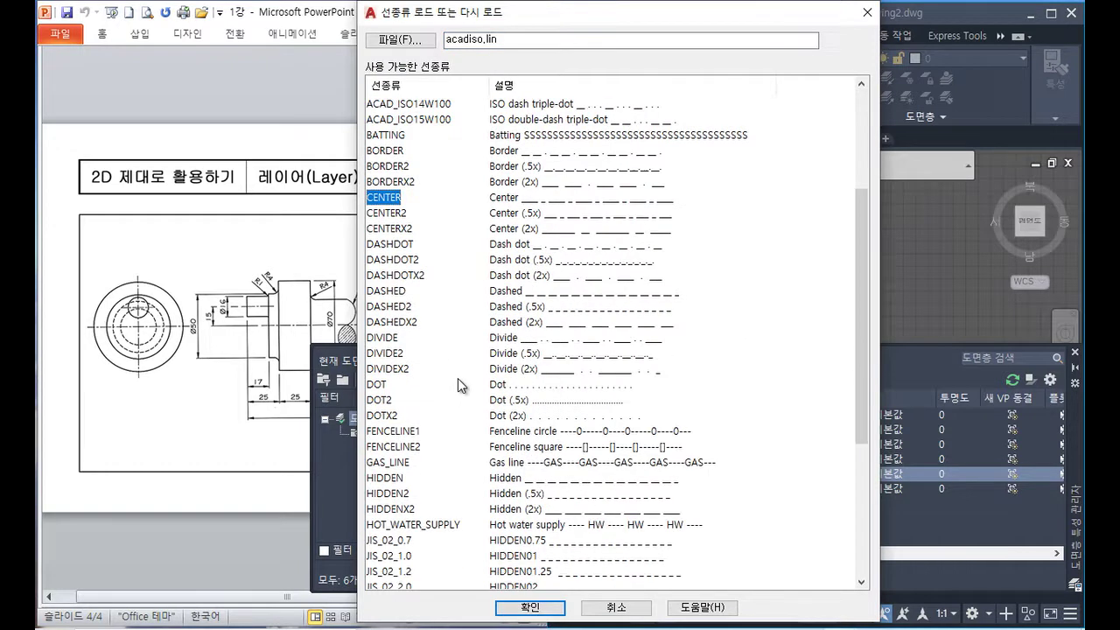
left_click(385, 478, "ctrl")
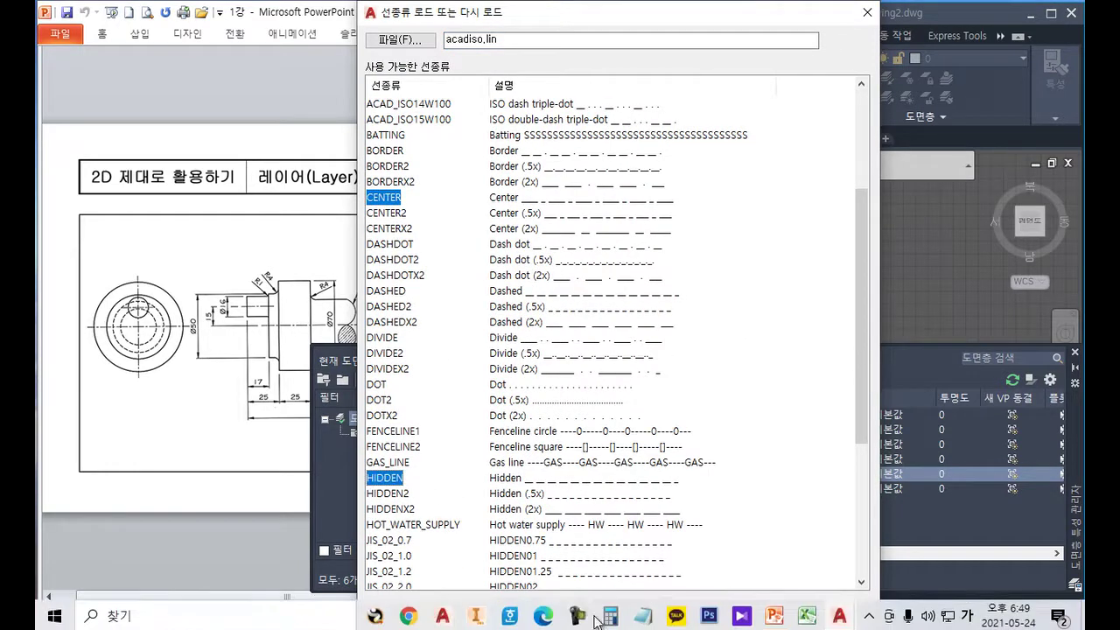
left_click(530, 605)
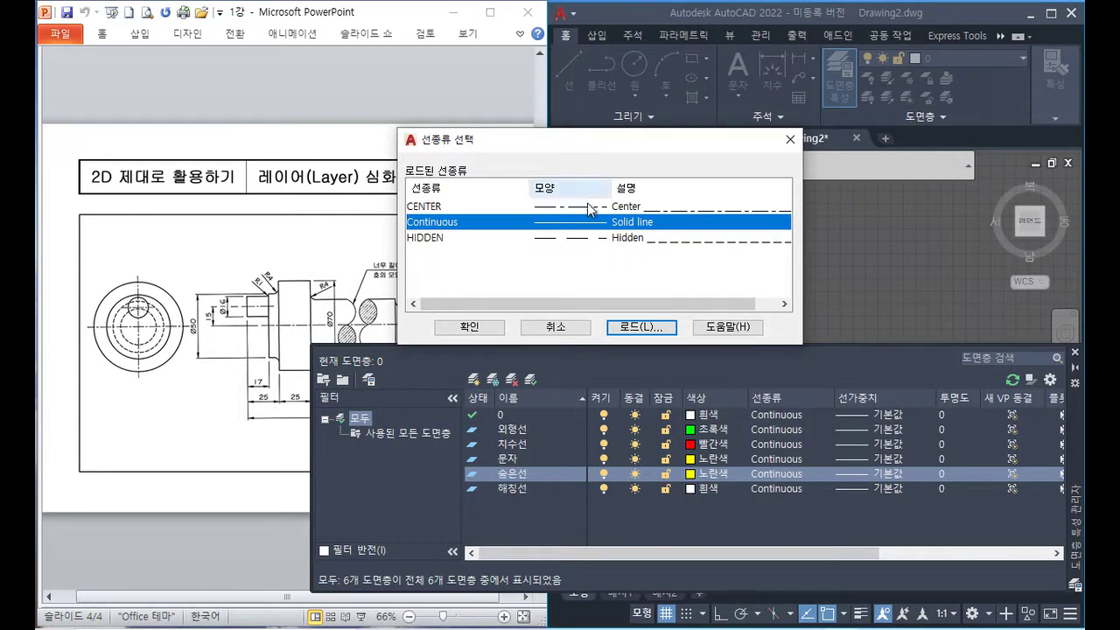
left_click(441, 238)
left_click(471, 327)
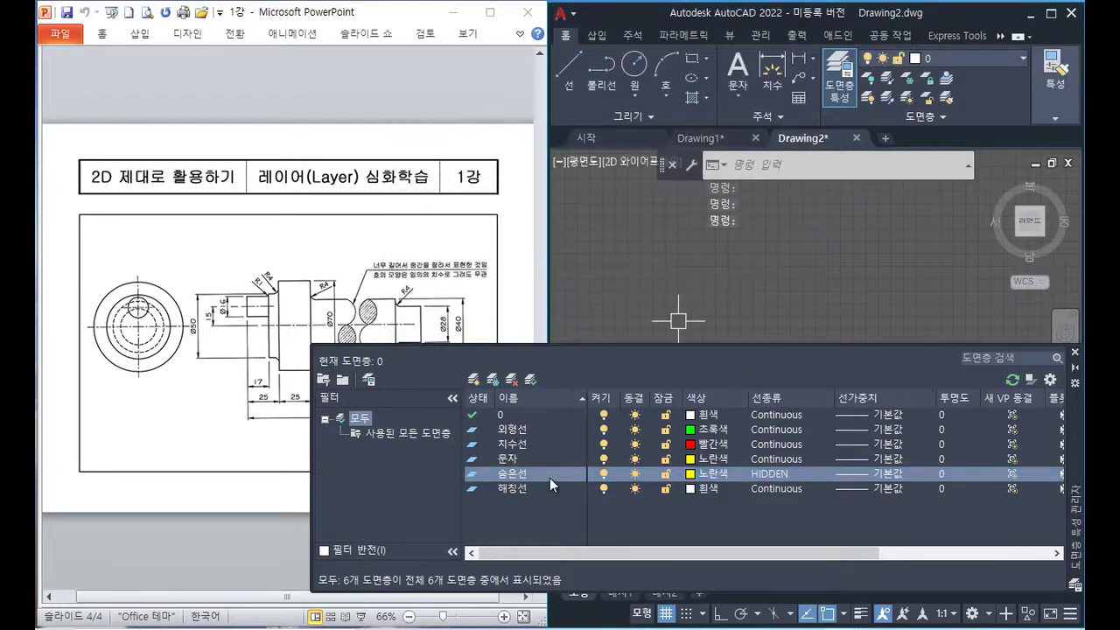
- Create a new layer named 중심선 with the CENTER linetype
left_click(536, 415)
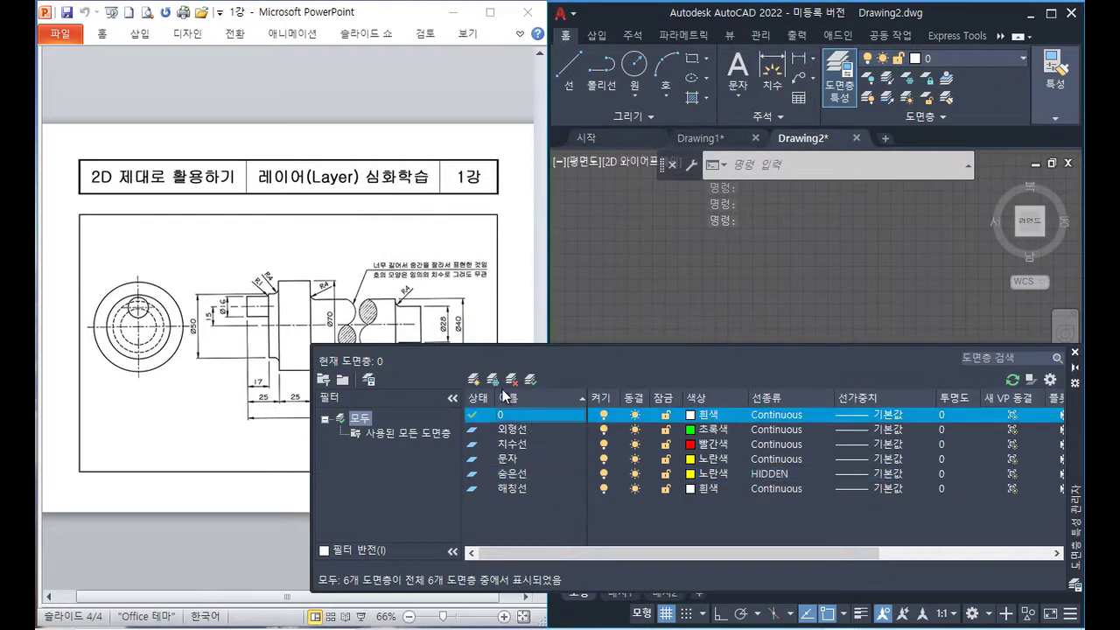
key("alt+n")
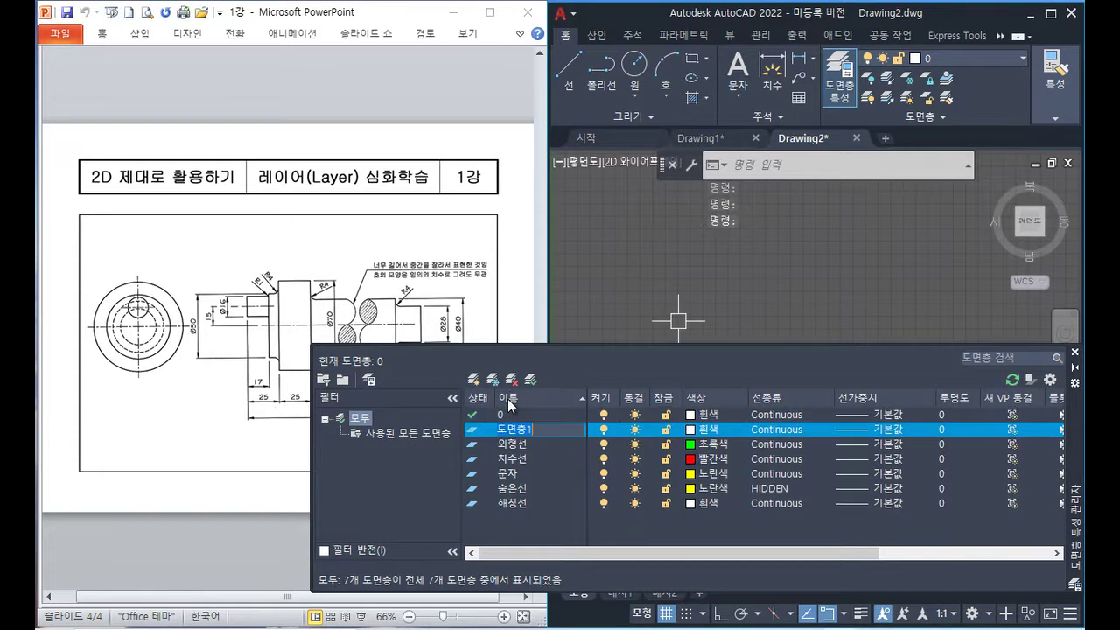
type("WN")
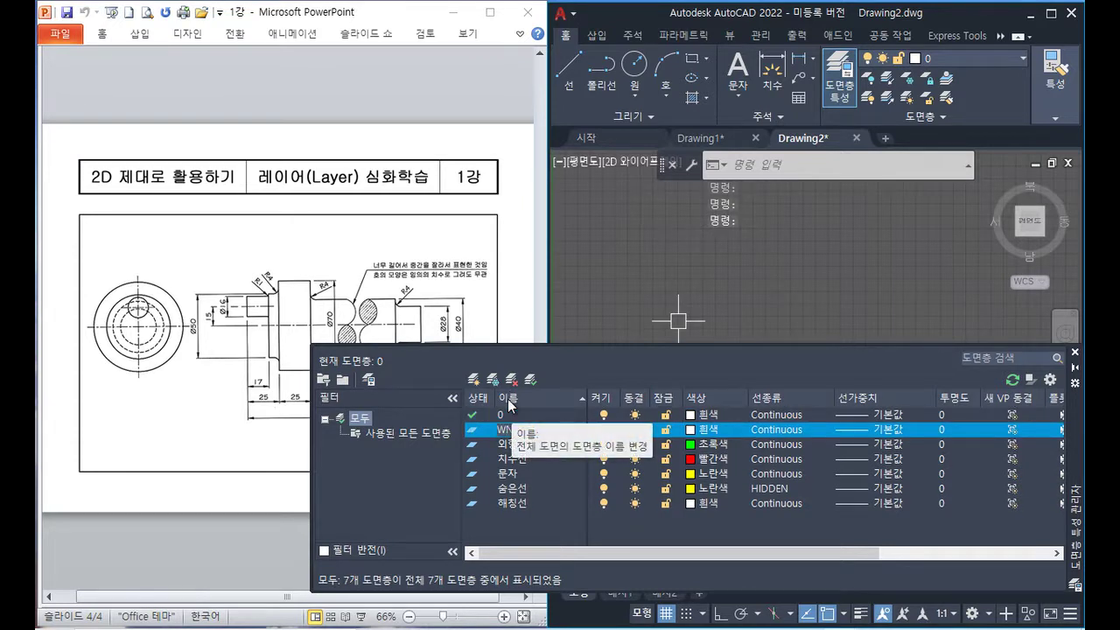
type("중심선")
key("Return")
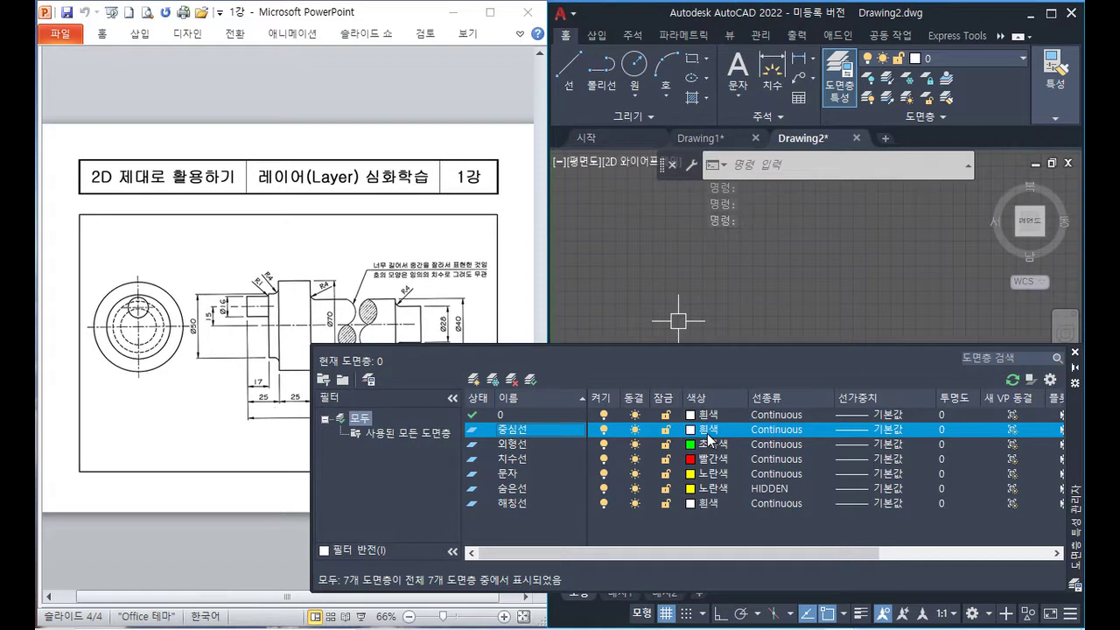
left_click(769, 429)
left_click(427, 208)
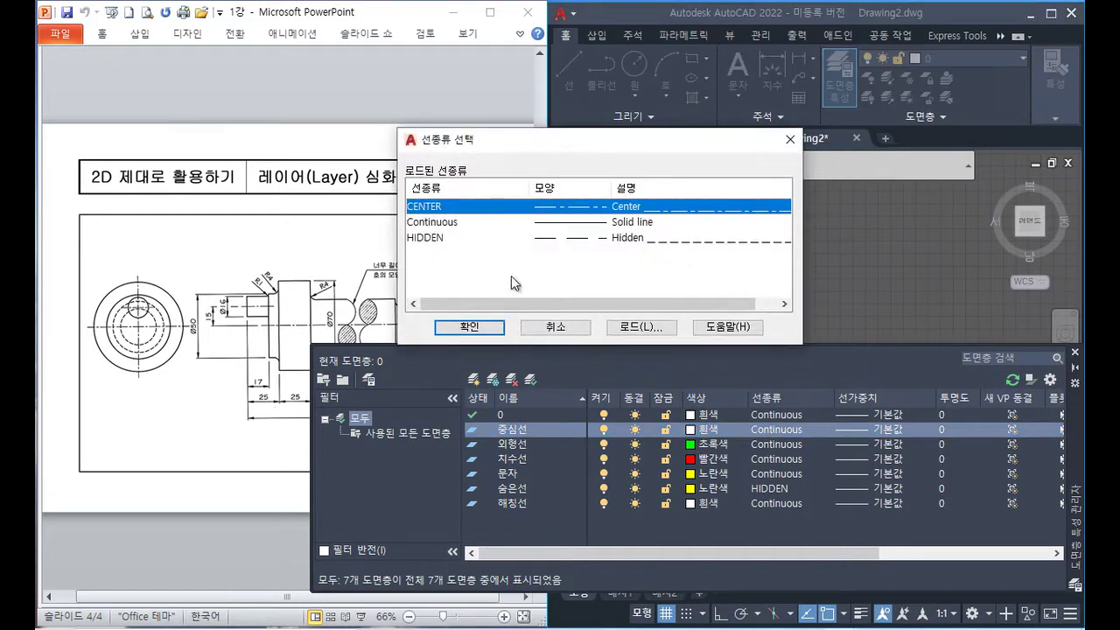
left_click(490, 327)
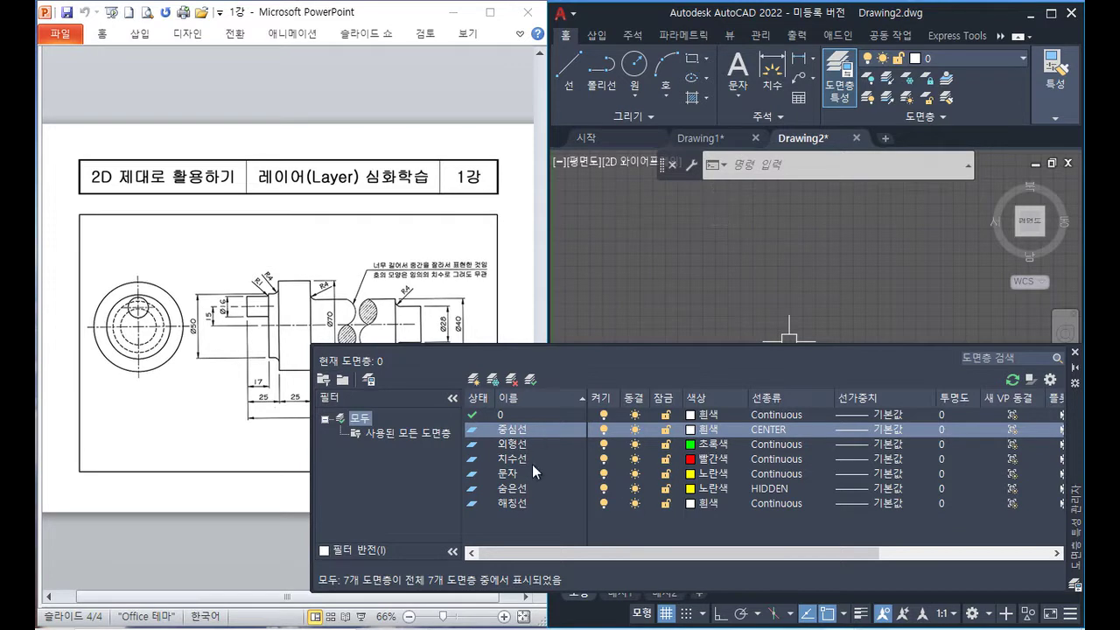
- Sort the layers by name and give 문자 and 숨은선 a 0.35 mm lineweight
left_click(530, 398)
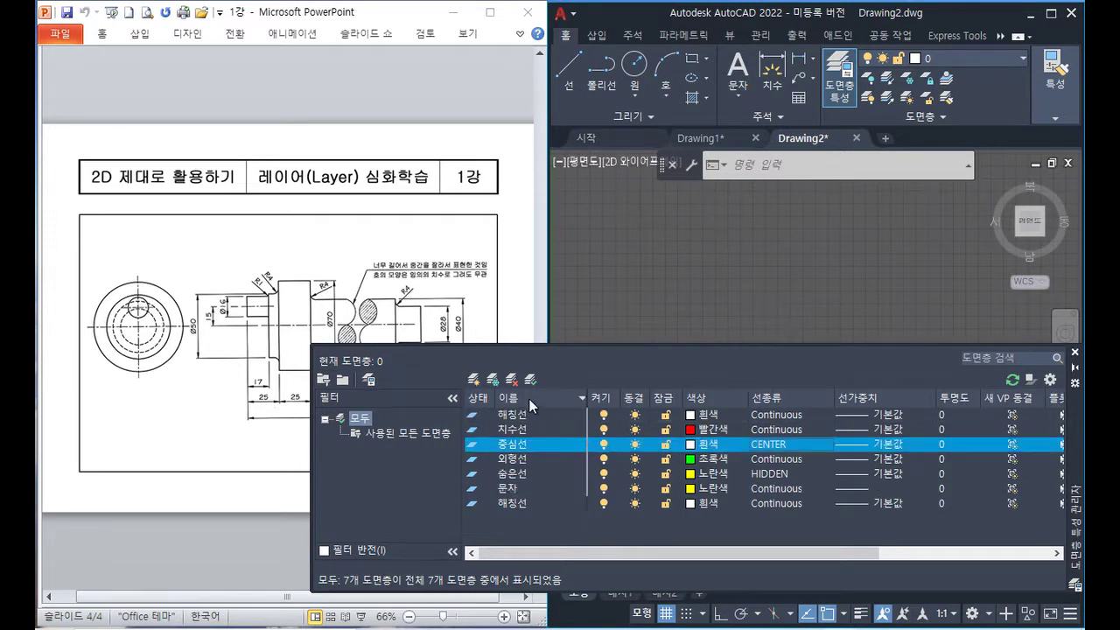
left_click(528, 398)
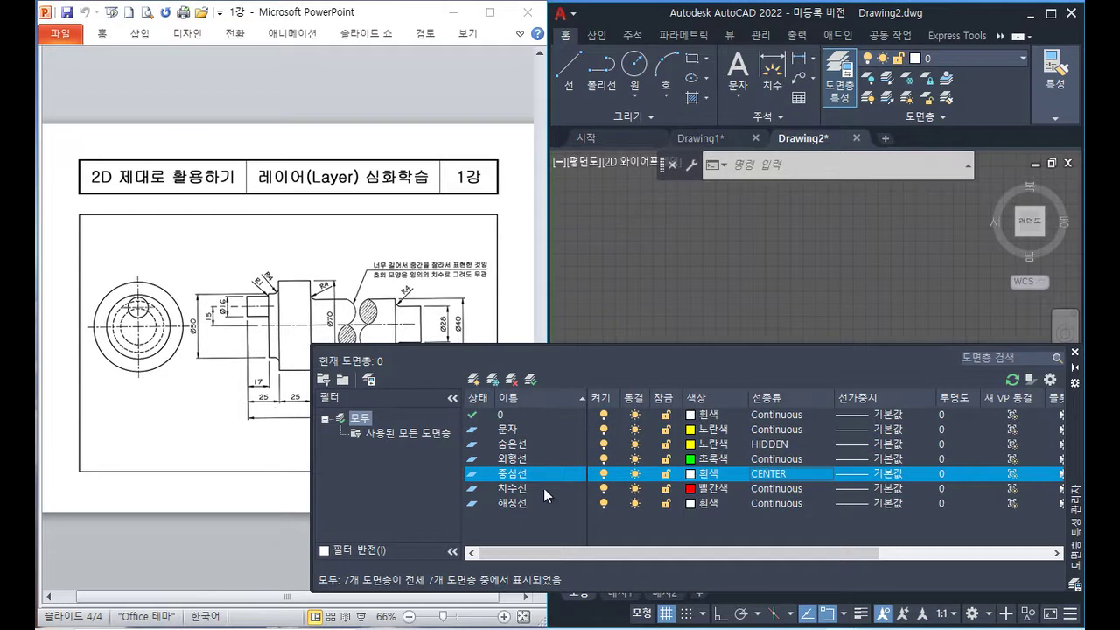
left_click(515, 431)
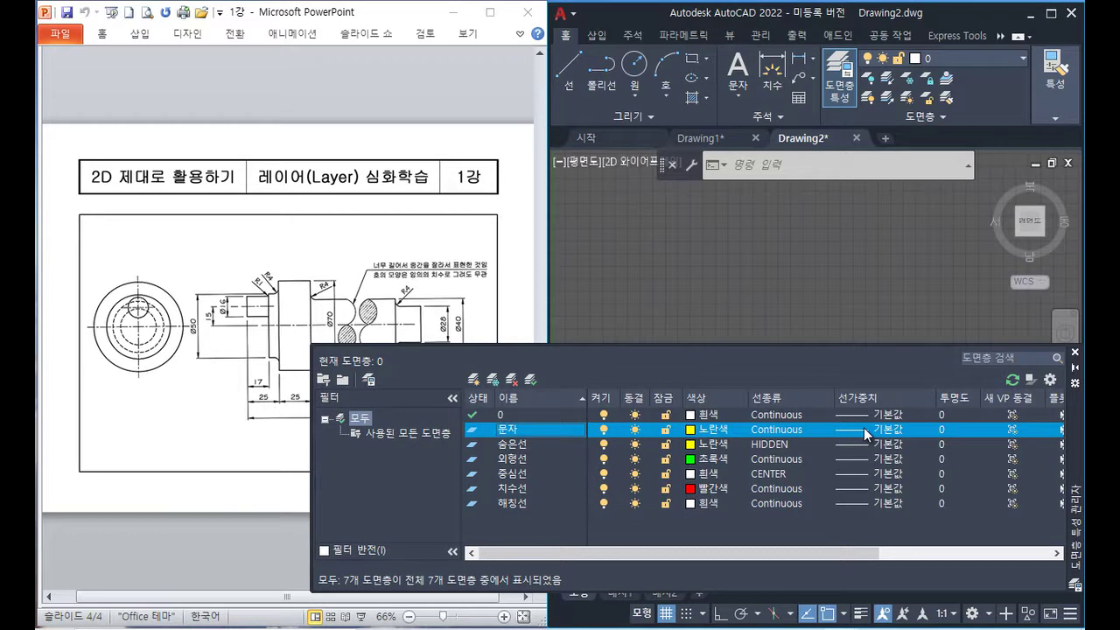
left_click(864, 427)
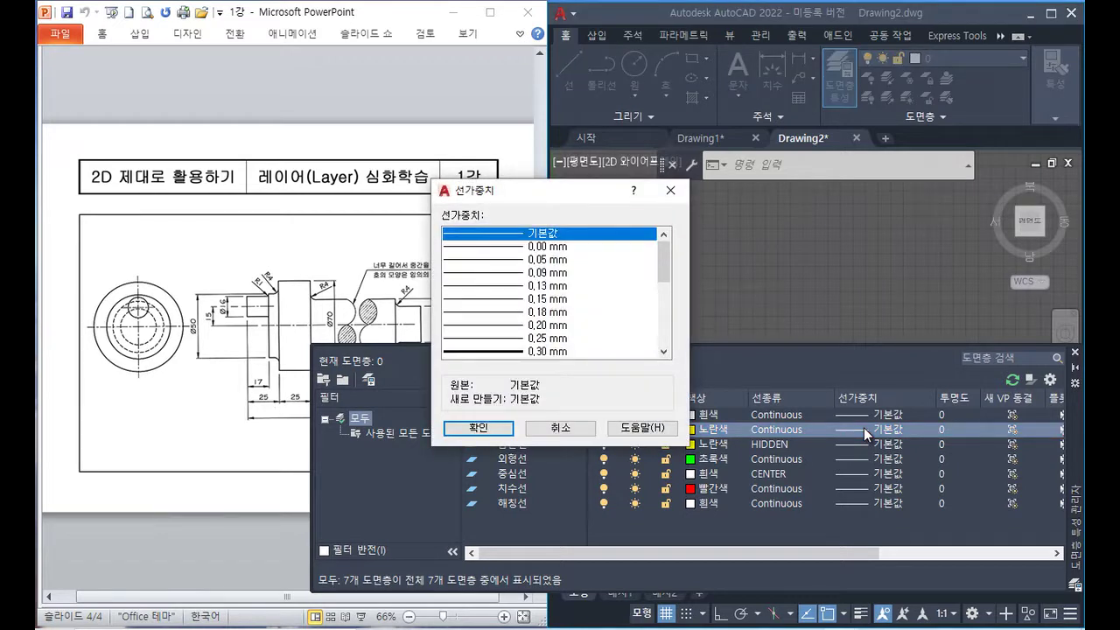
left_click(663, 351)
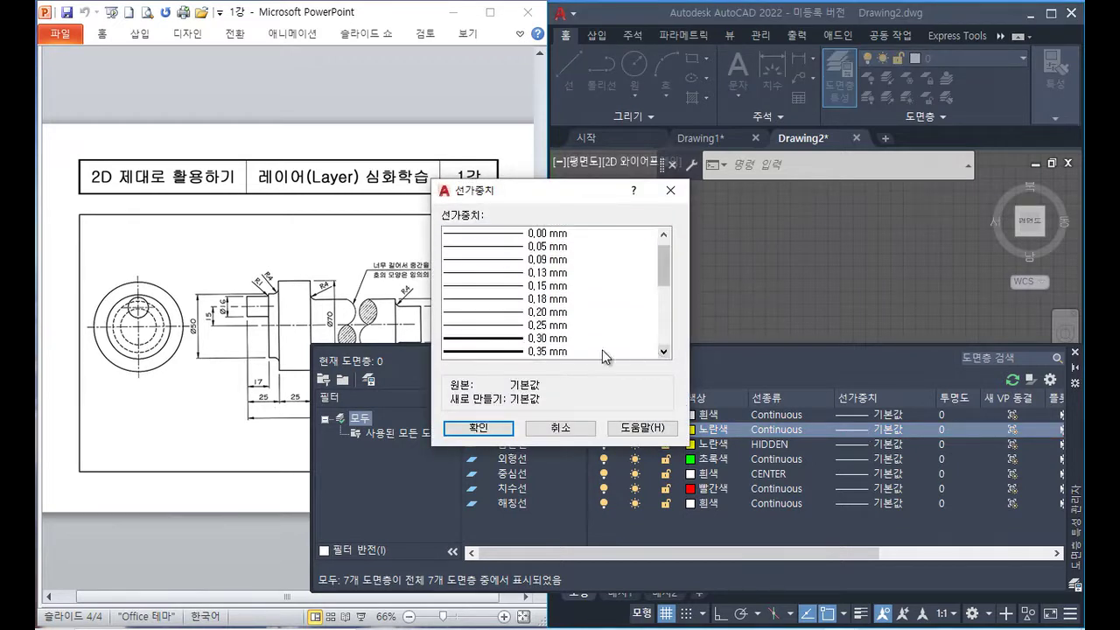
left_click(602, 351)
left_click(514, 429)
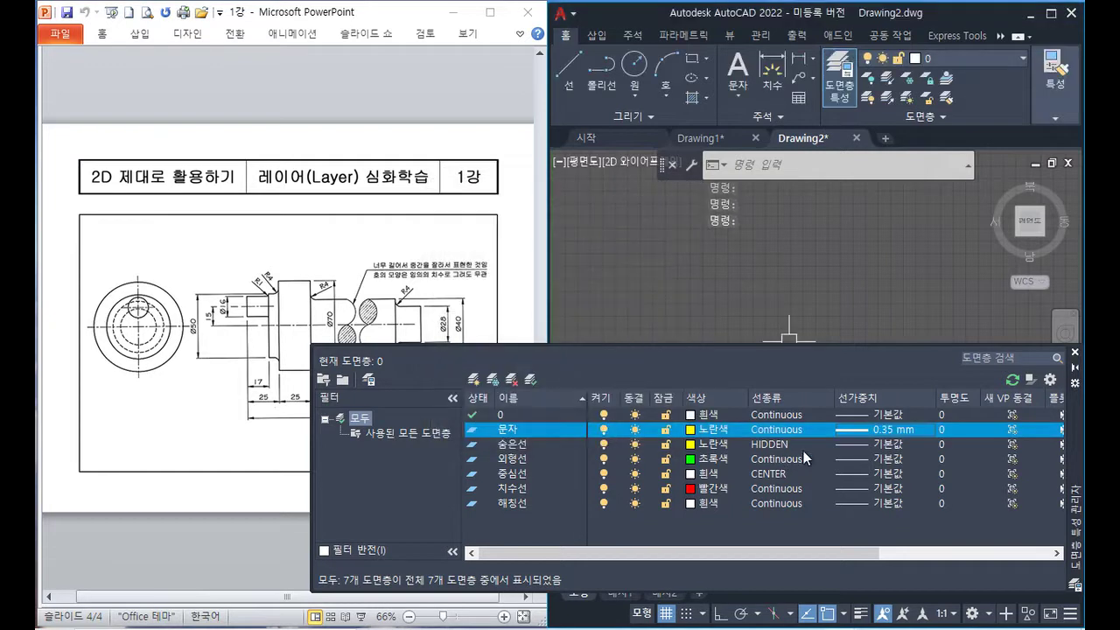
left_click(875, 444)
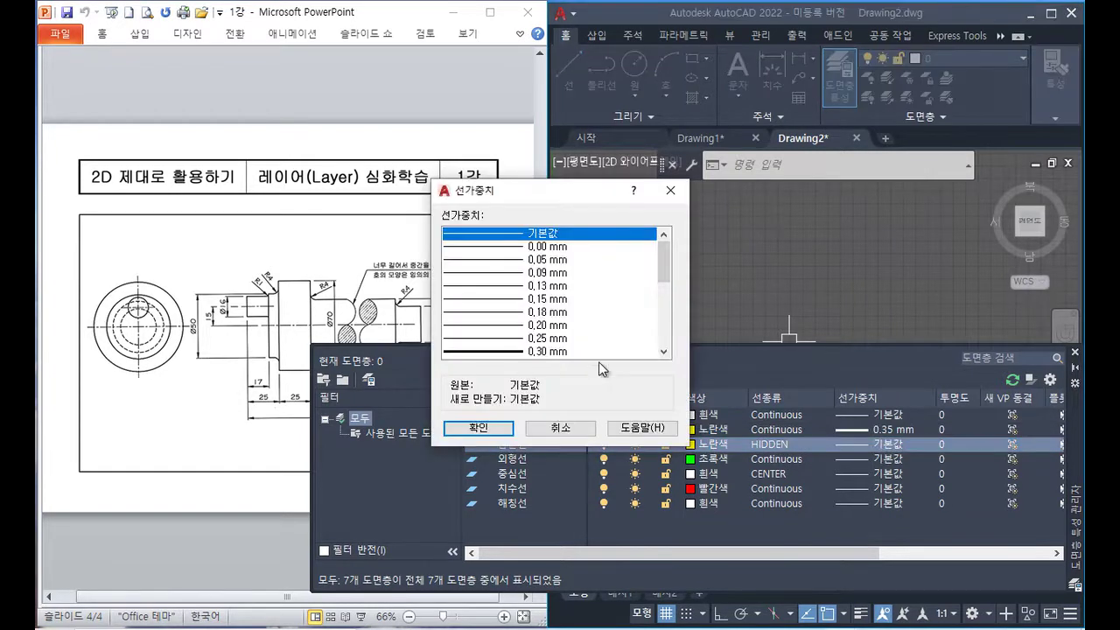
left_click(663, 352)
left_click(525, 351)
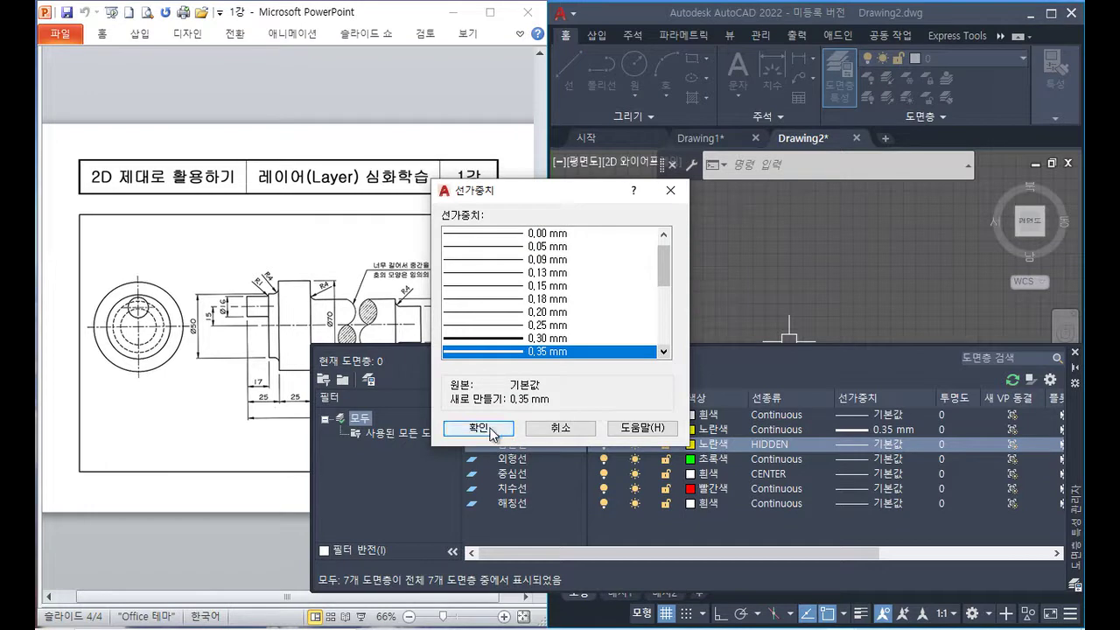
left_click(478, 427)
- Set the 외형선 lineweight to 0.50 mm and 중심선 to 0.25 mm
left_click(874, 458)
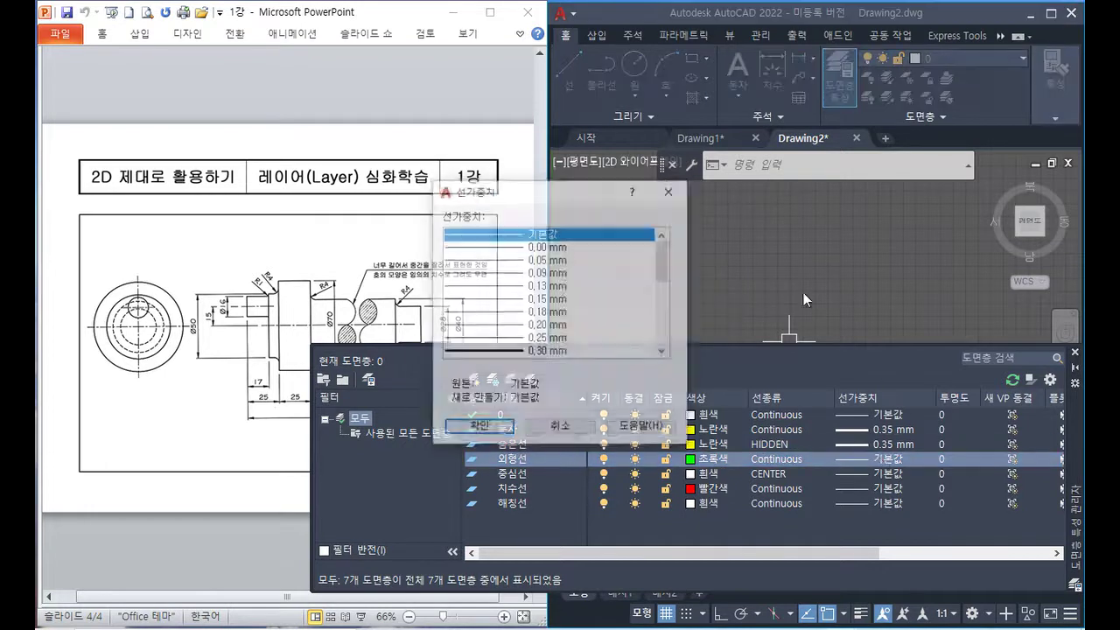
left_click_drag(664, 262, 670, 329)
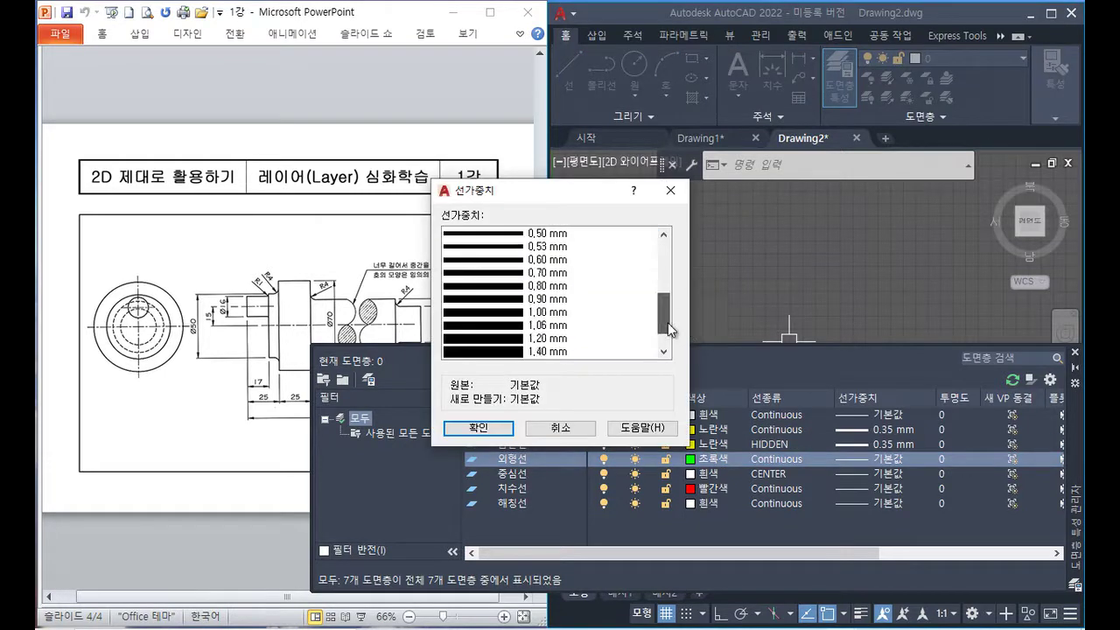
left_click(525, 234)
left_click(477, 428)
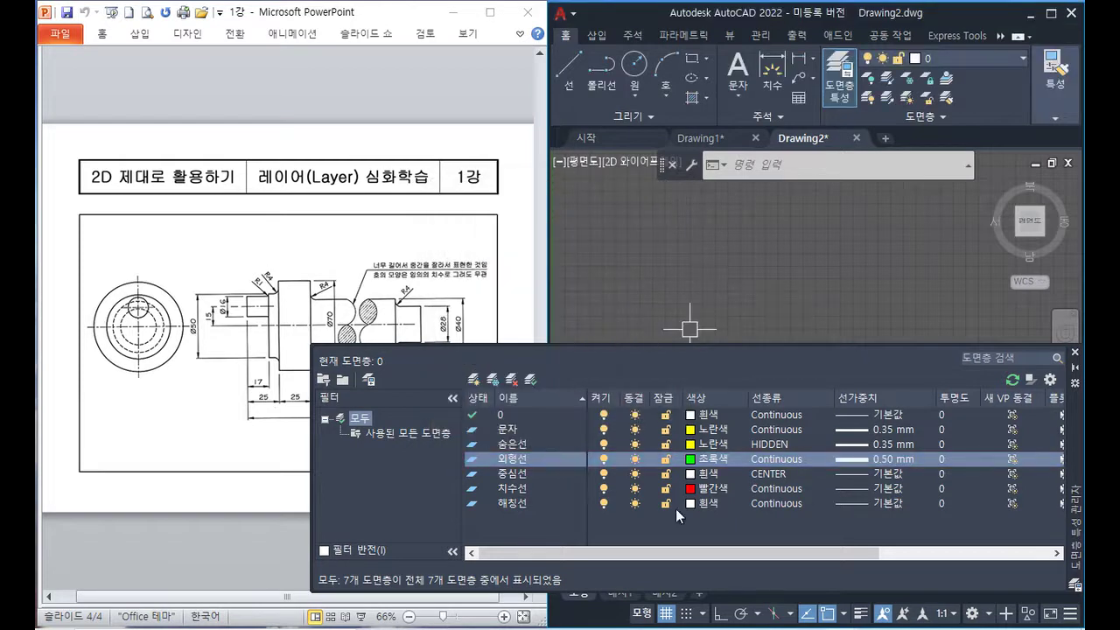
left_click(853, 474)
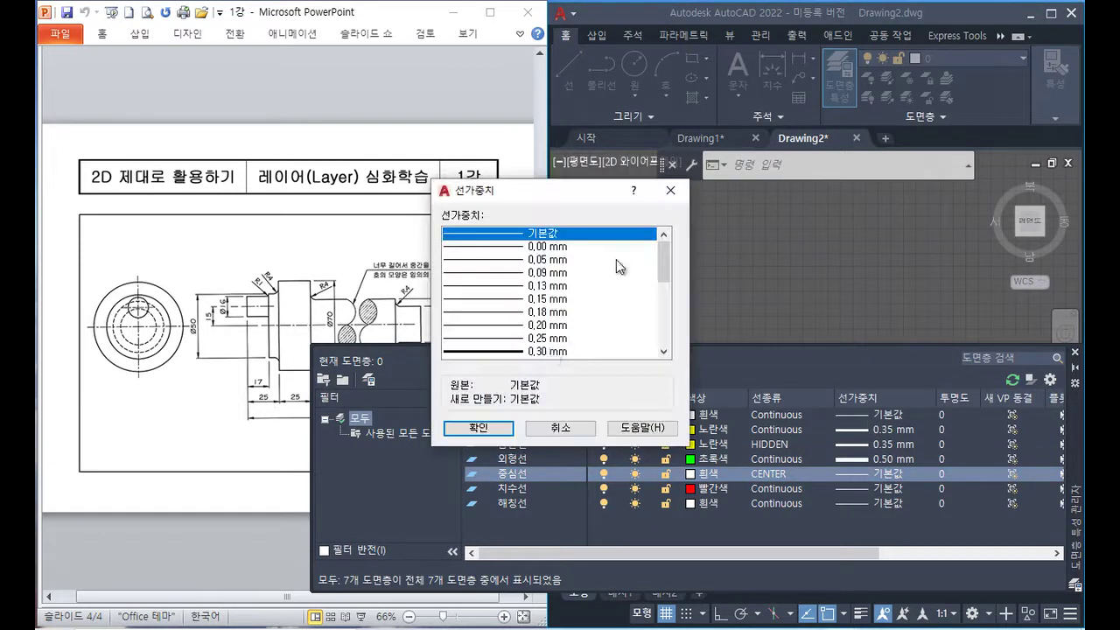
left_click(554, 338)
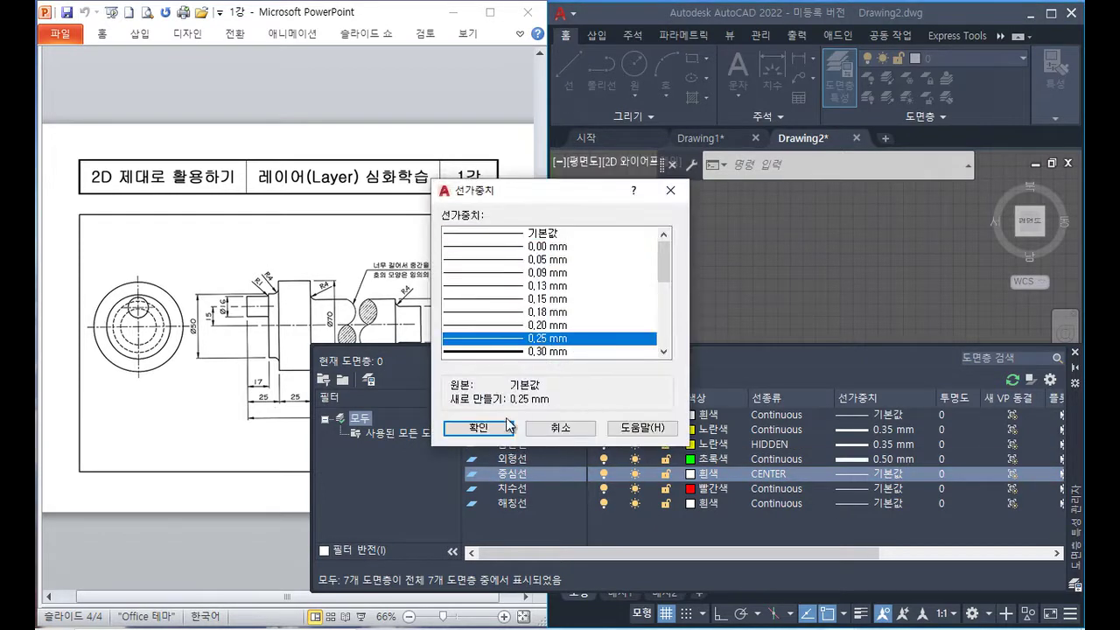
left_click(477, 428)
- Set the 치수선 and 해칭선 lineweights to 0.25 mm
left_click(877, 488)
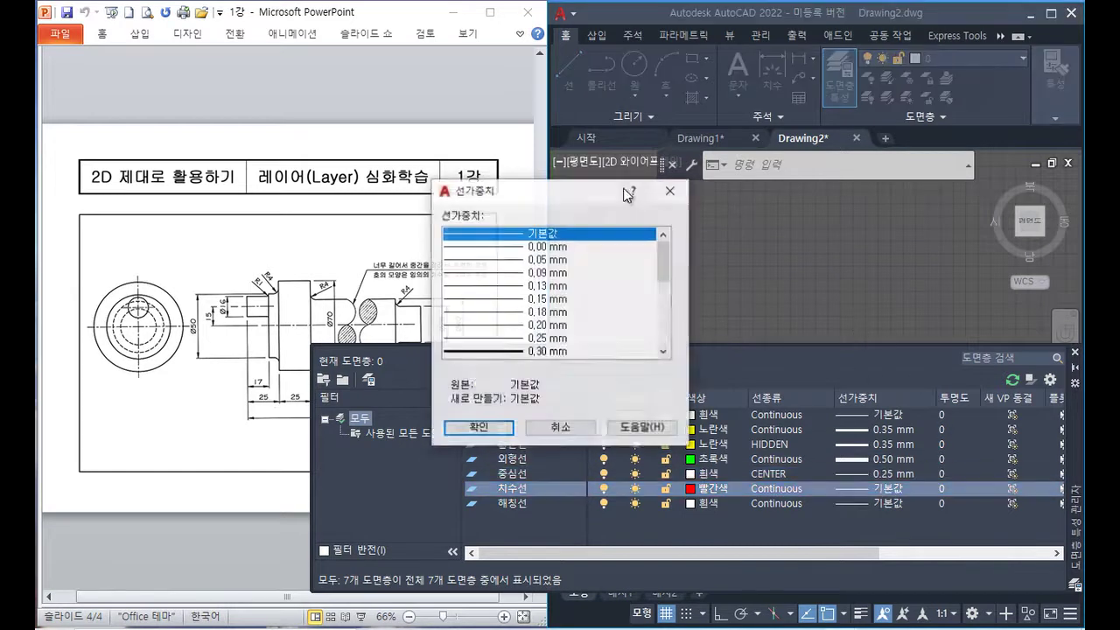
left_click(540, 339)
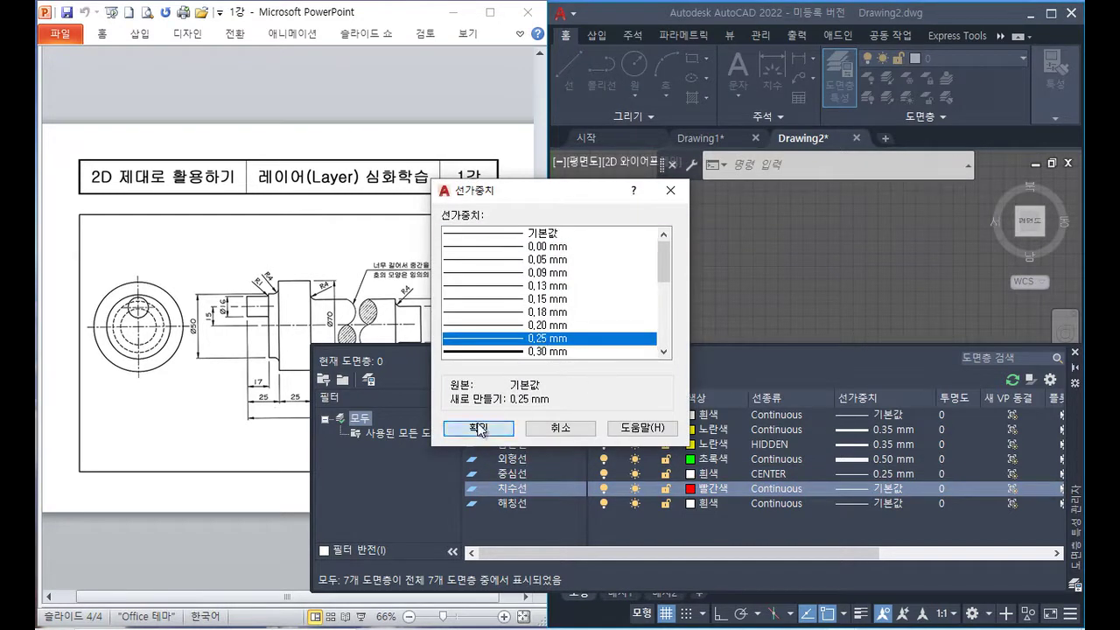
left_click(478, 428)
left_click(879, 503)
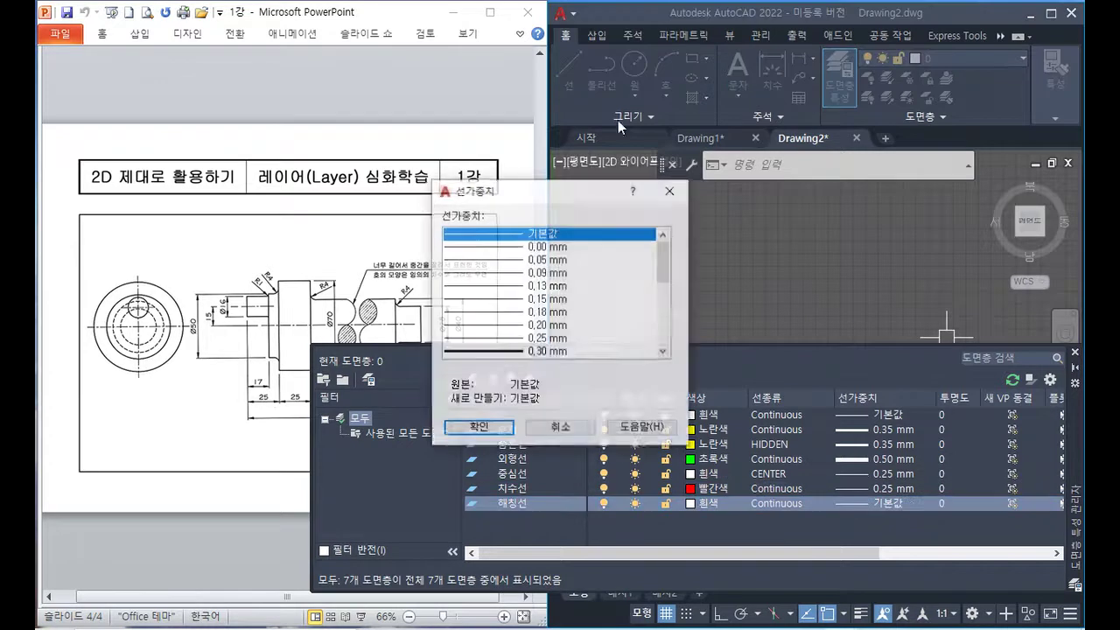
left_click(560, 313)
left_click(477, 427)
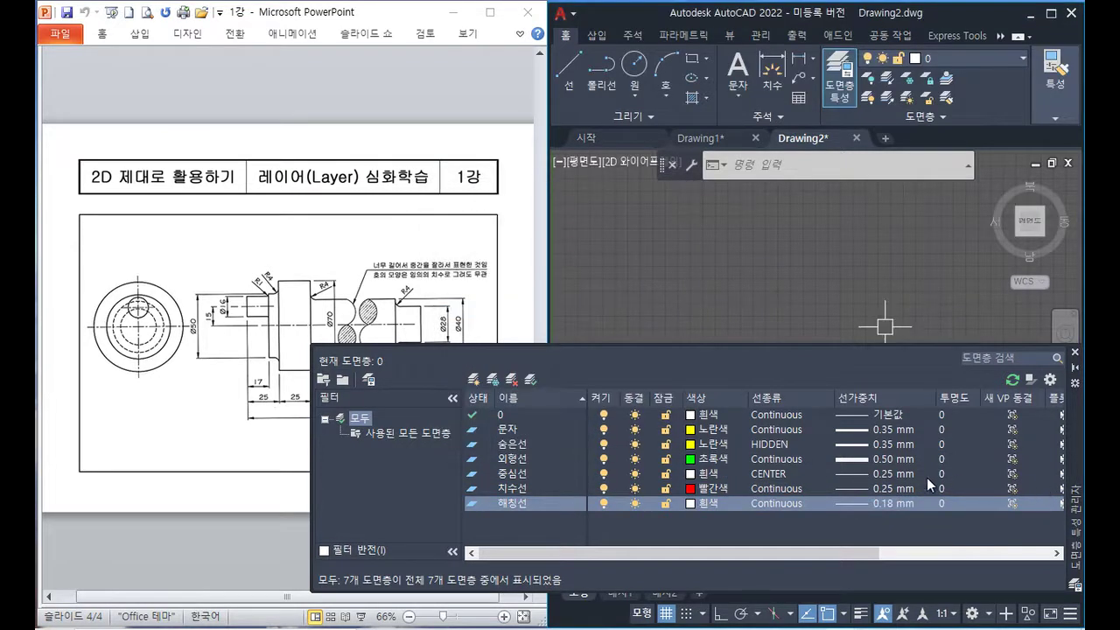
left_click(887, 501)
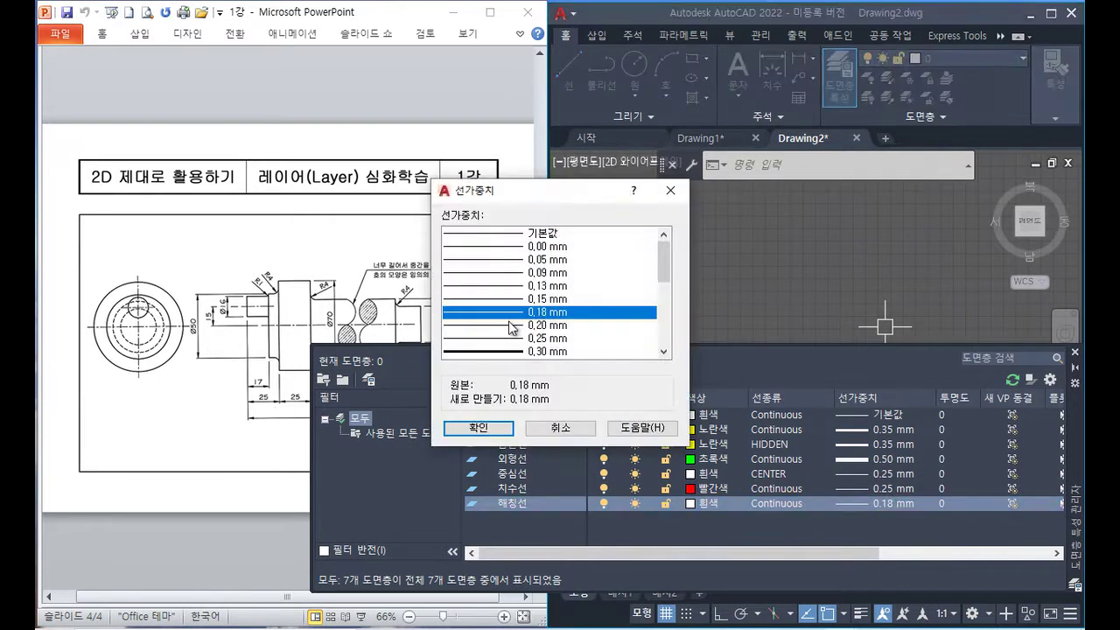
left_click(537, 338)
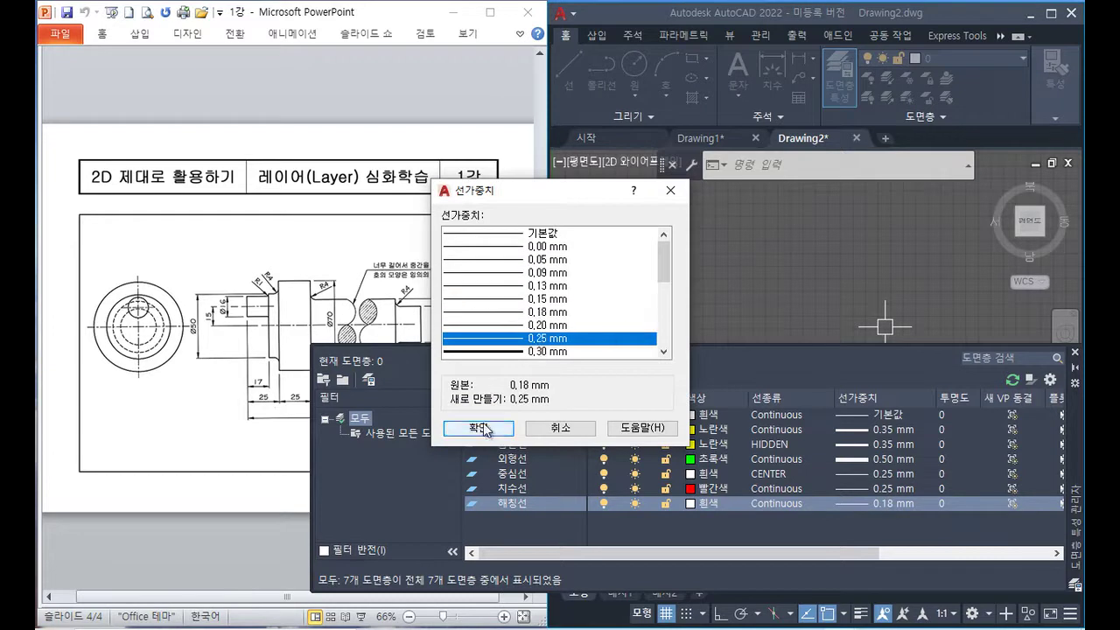
left_click(478, 428)
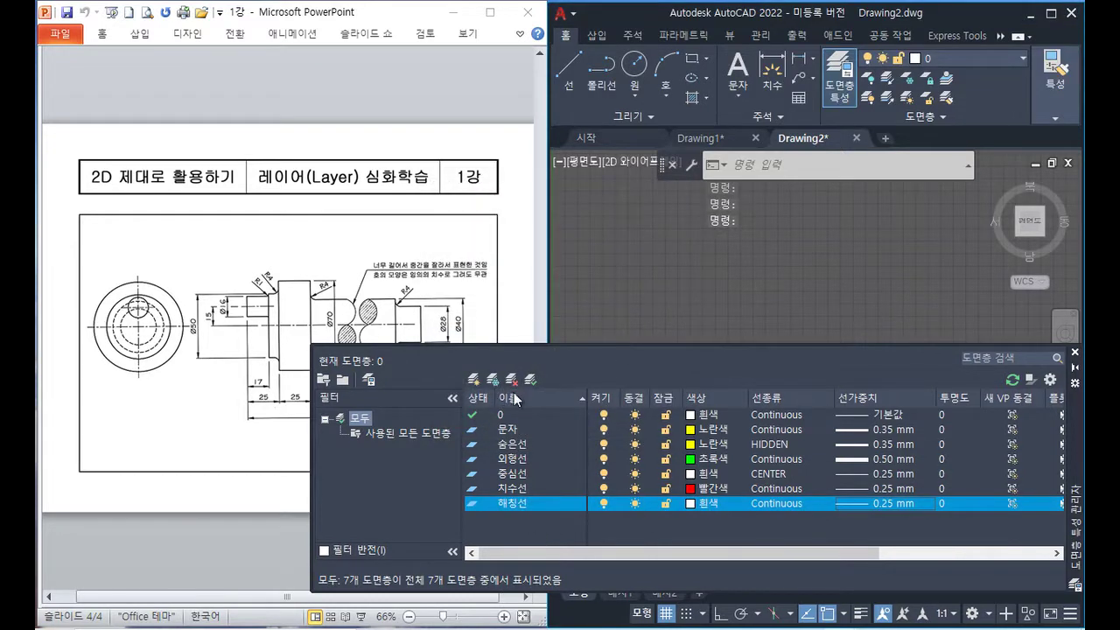
- Make 외형선 the current layer and close the Layer Properties Manager
left_click(503, 459)
left_click(530, 380)
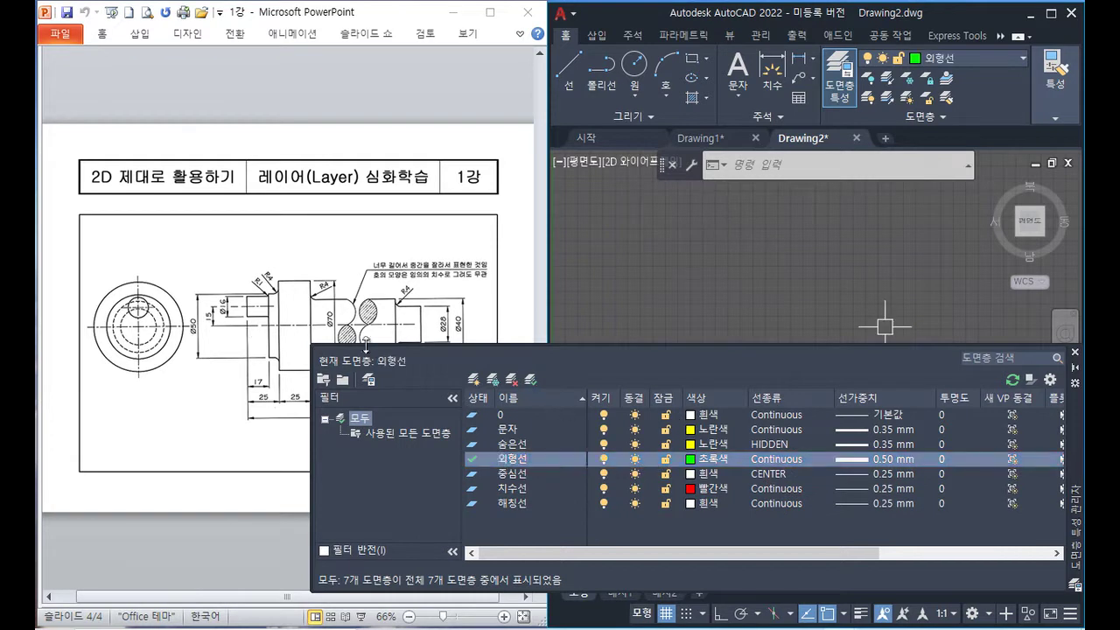
left_click(1075, 353)
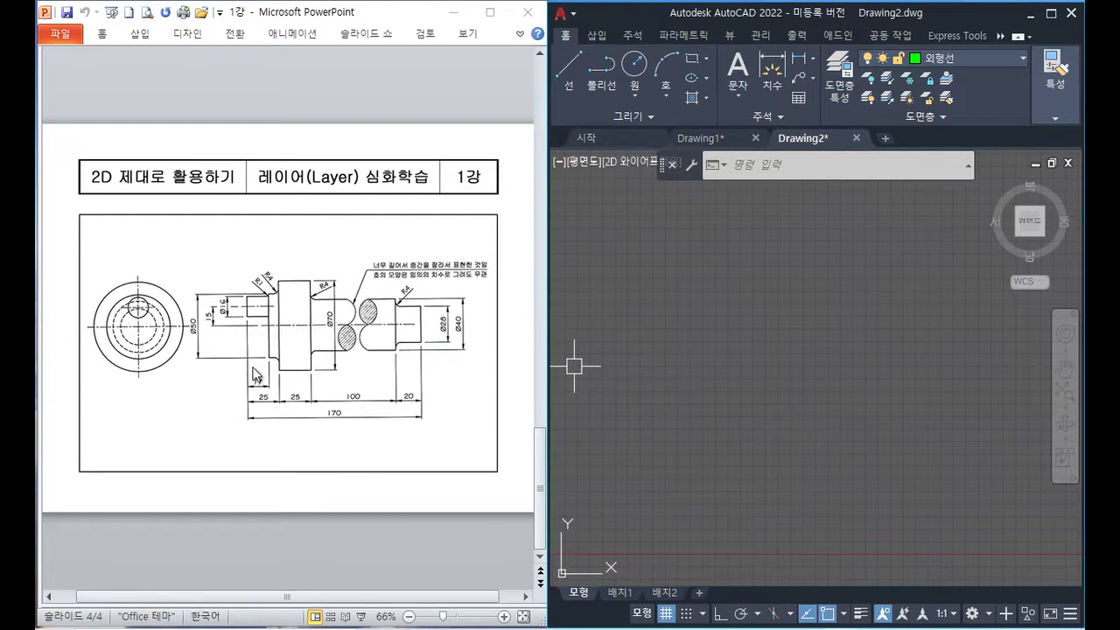
- Zoom the reference slide to 100% and red-mark the hatched break and the 170 length
left_click(335, 450)
scroll(352, 437, "up", 4, "ctrl")
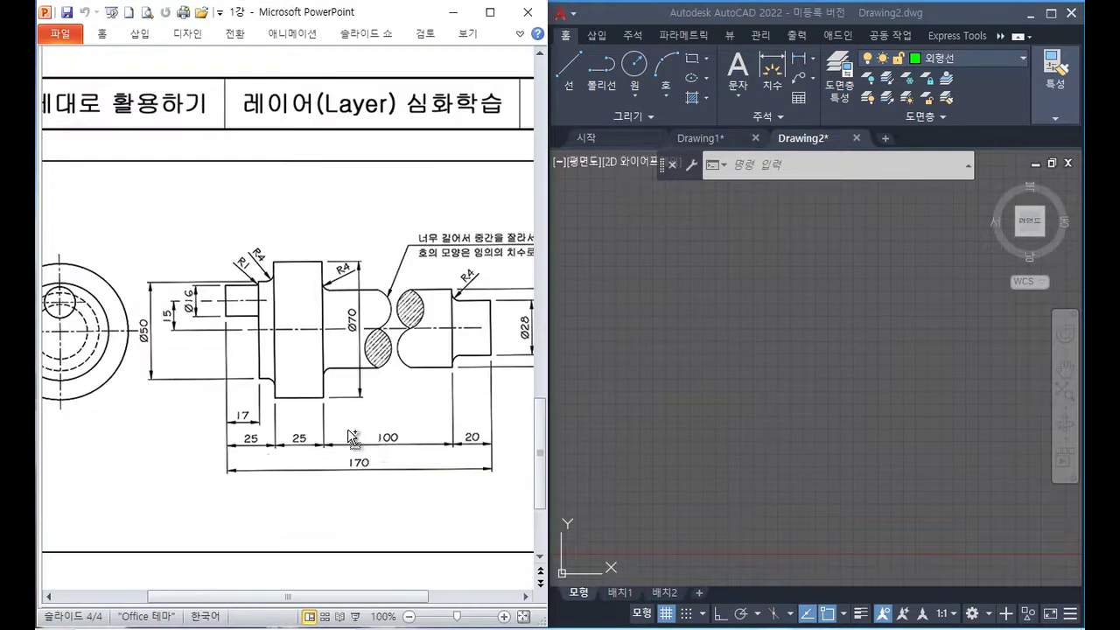
left_click_drag(372, 598, 423, 600)
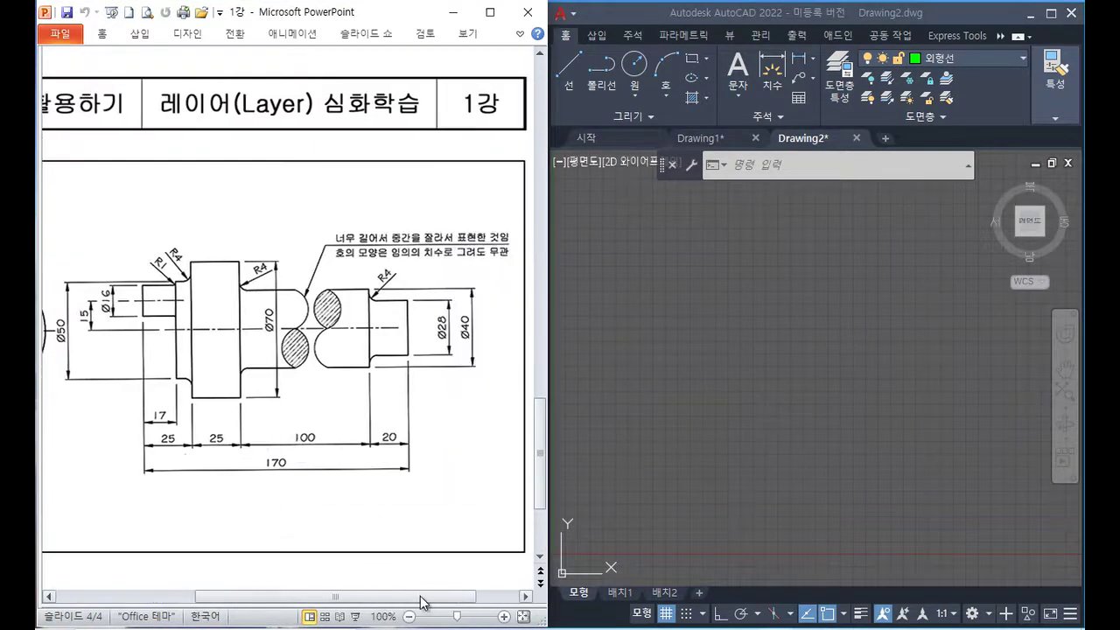
left_click(759, 383)
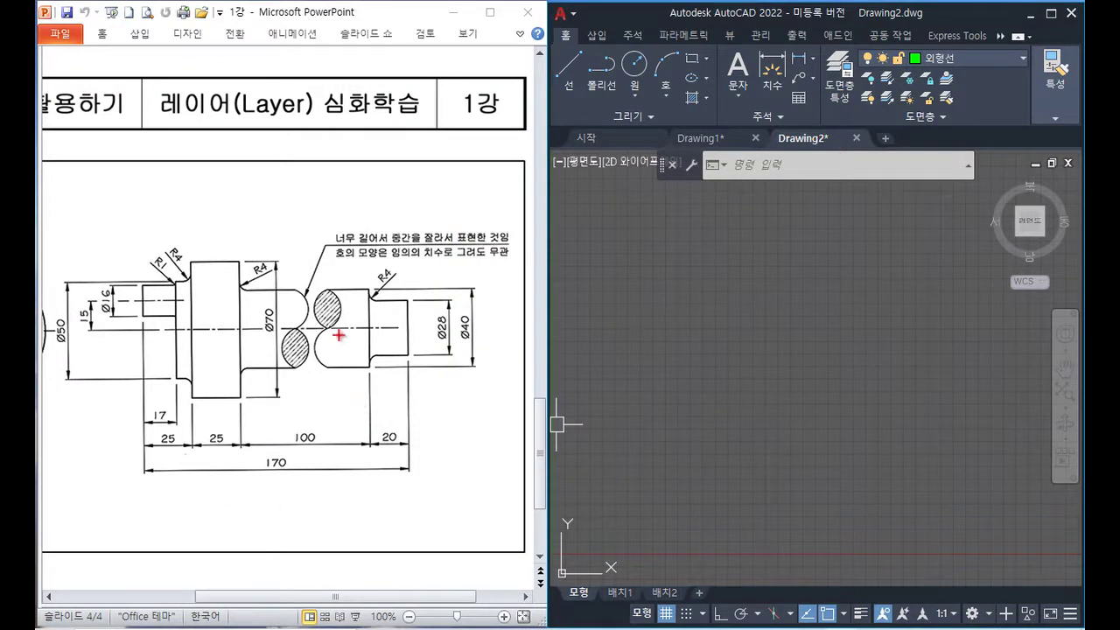
left_click_drag(325, 308, 324, 375)
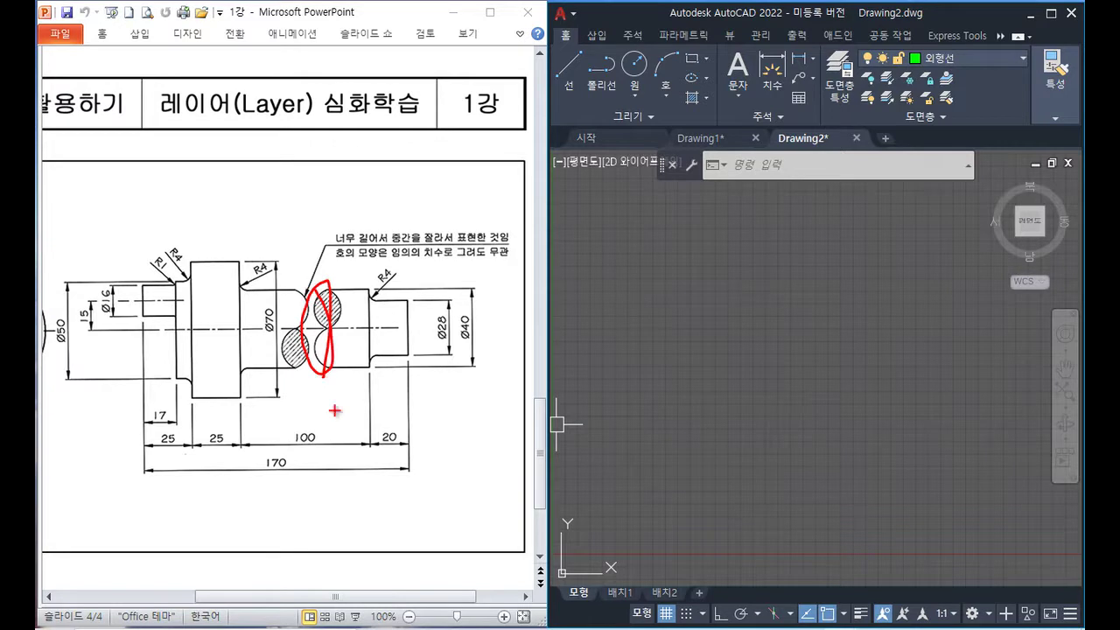
left_click_drag(167, 480, 402, 488)
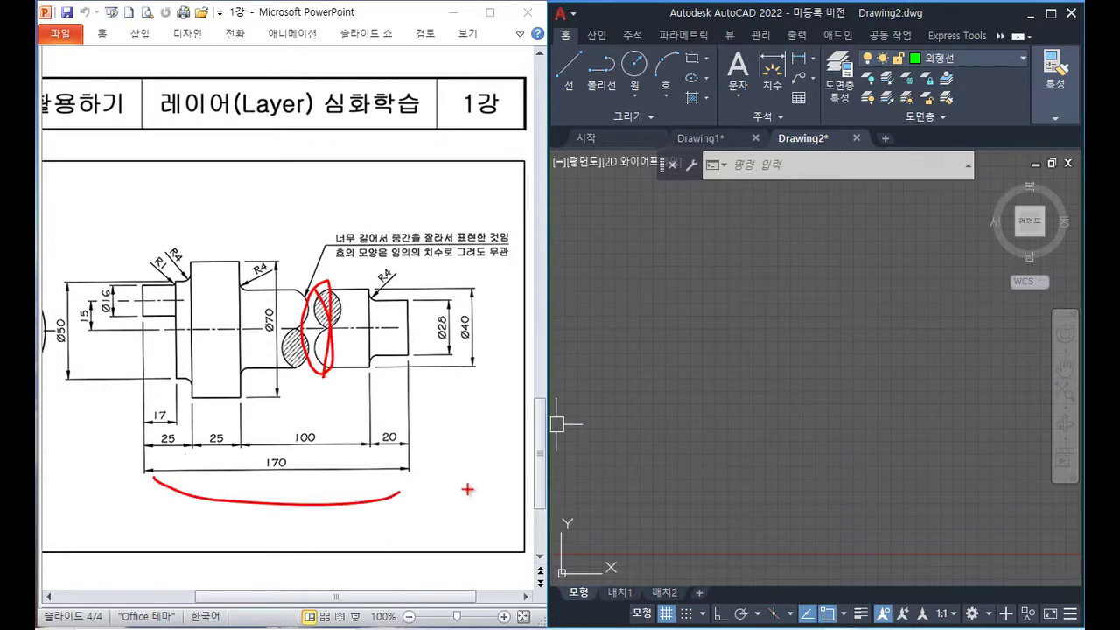
key("Escape")
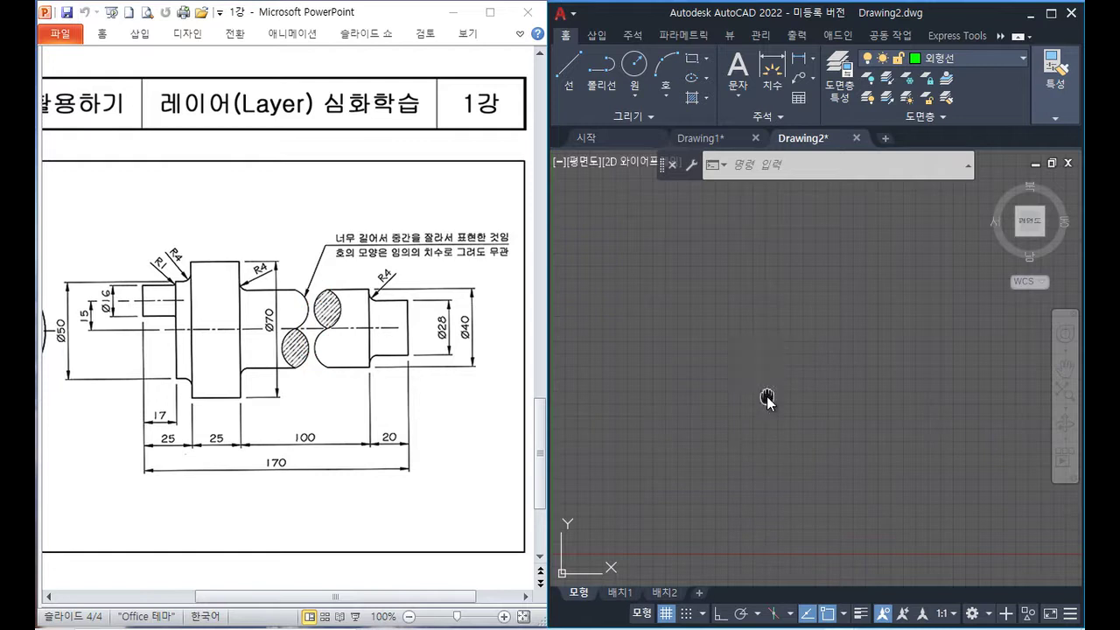
- Draw a 130-unit horizontal line with ortho on, then mark the 25 dimension on the reference
type("ㅣ")
key("Return")
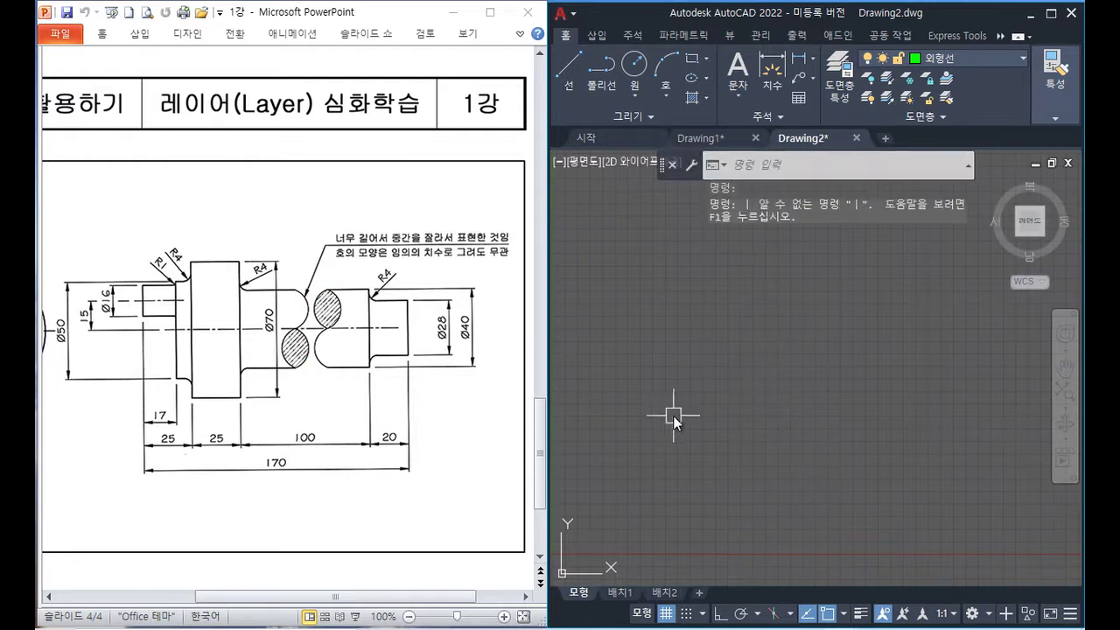
type("l")
key("Return")
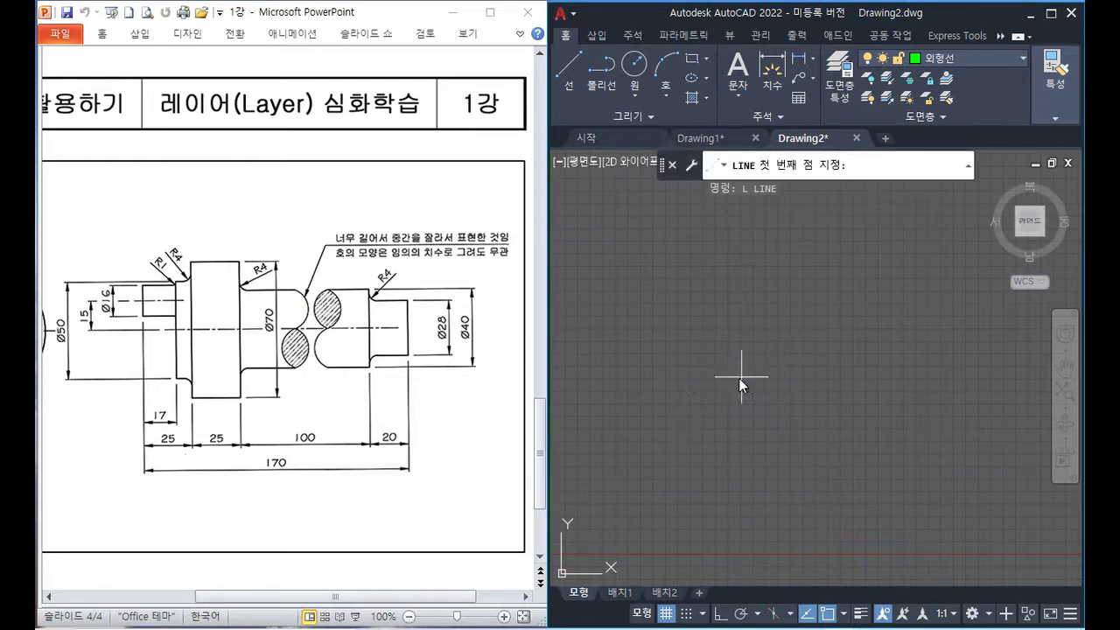
left_click(662, 375)
key("F8")
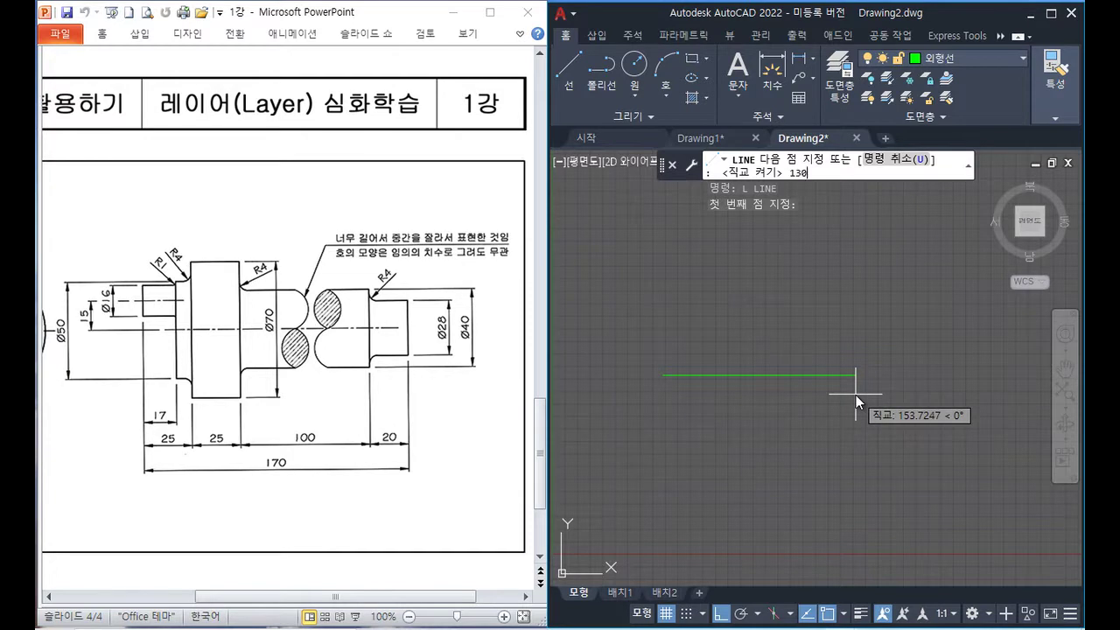
key("Return")
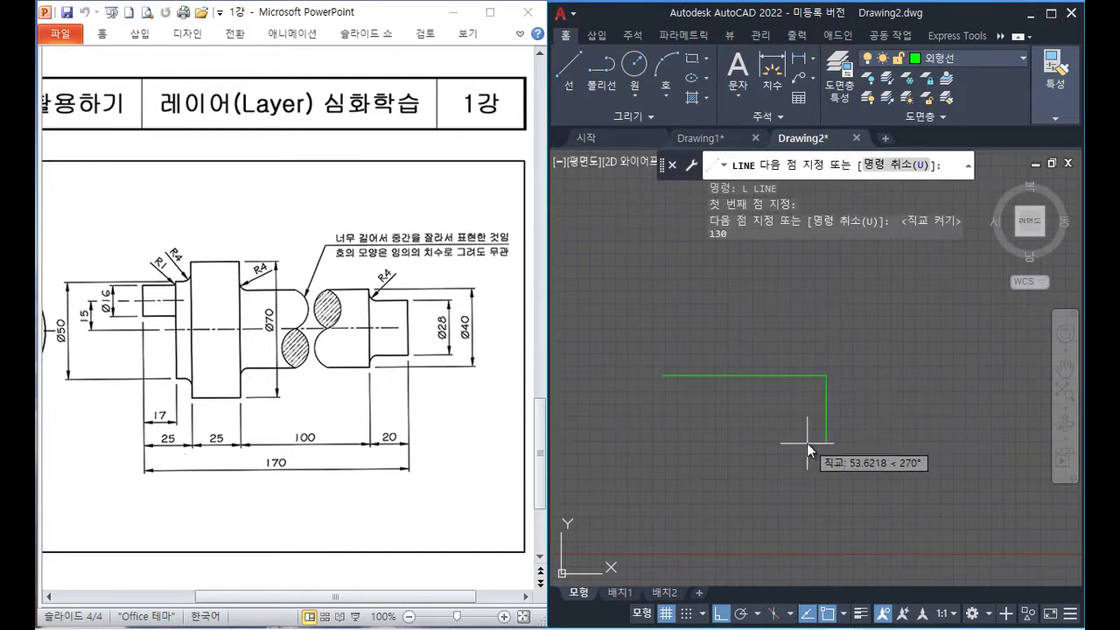
key("Return")
scroll(721, 405, "down", 1)
scroll(805, 400, "up", 2)
middle_click_drag(817, 420, 817, 435)
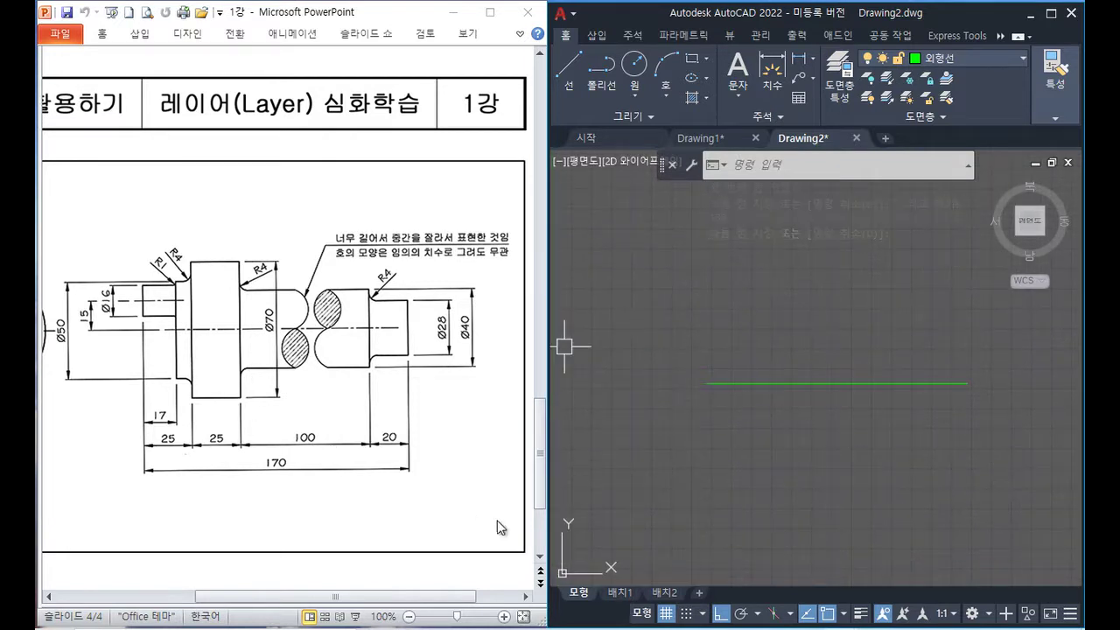
mouse_move(238, 451)
left_mouse_down()
mouse_move(201, 444)
mouse_move(217, 476)
left_mouse_up()
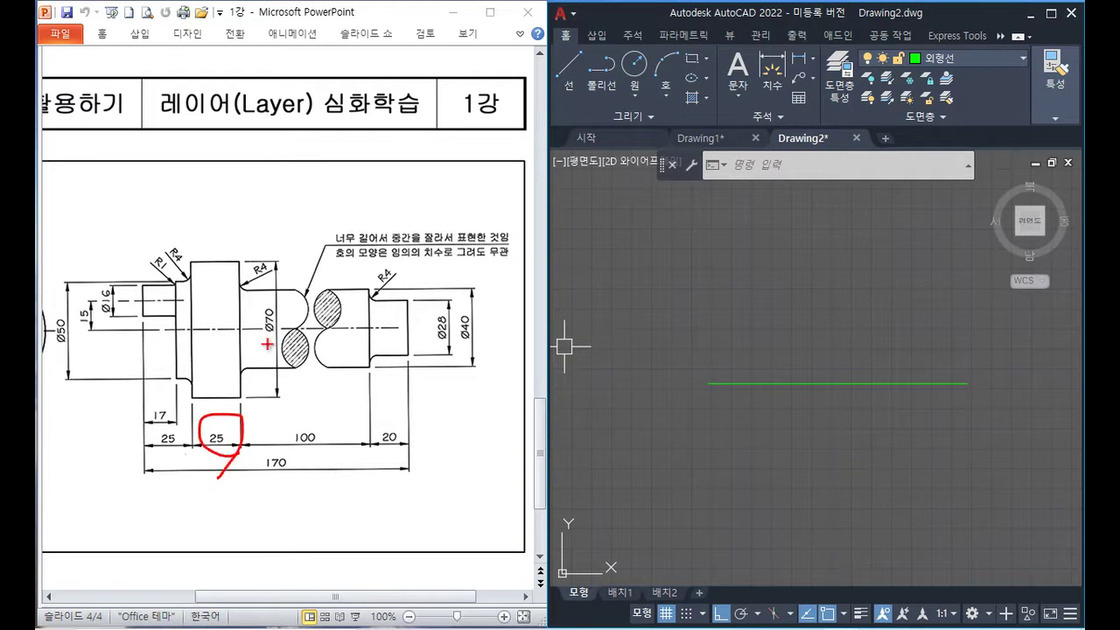
- Circle Ø70 on the reference, then offset the green line 35 above and below
left_click_drag(285, 304, 278, 355)
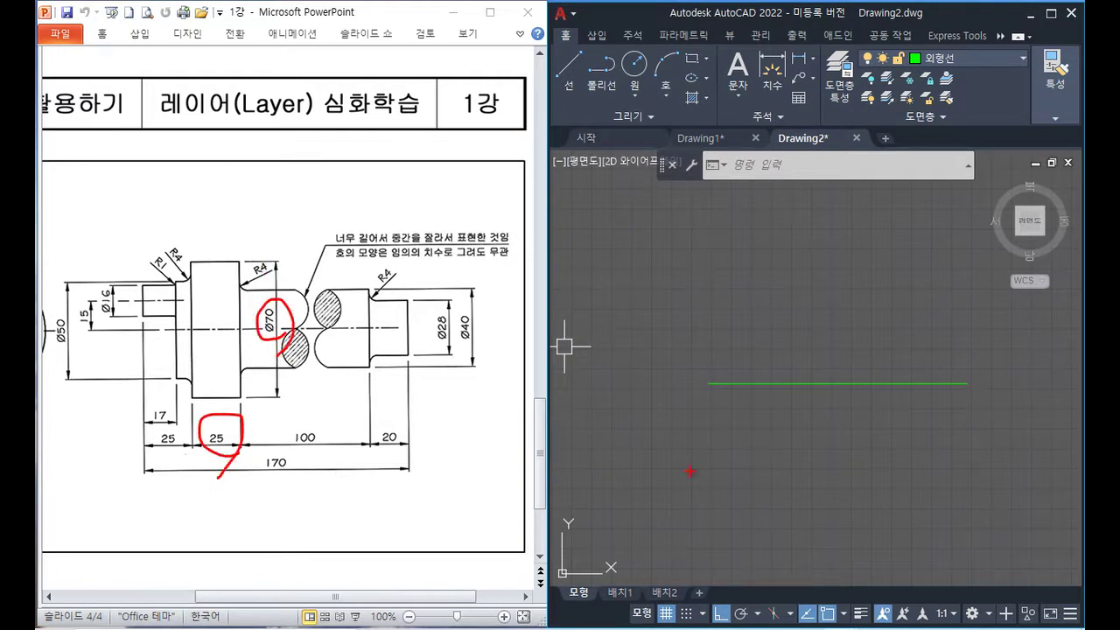
key("Escape")
type("0")
key("Return")
key("Return")
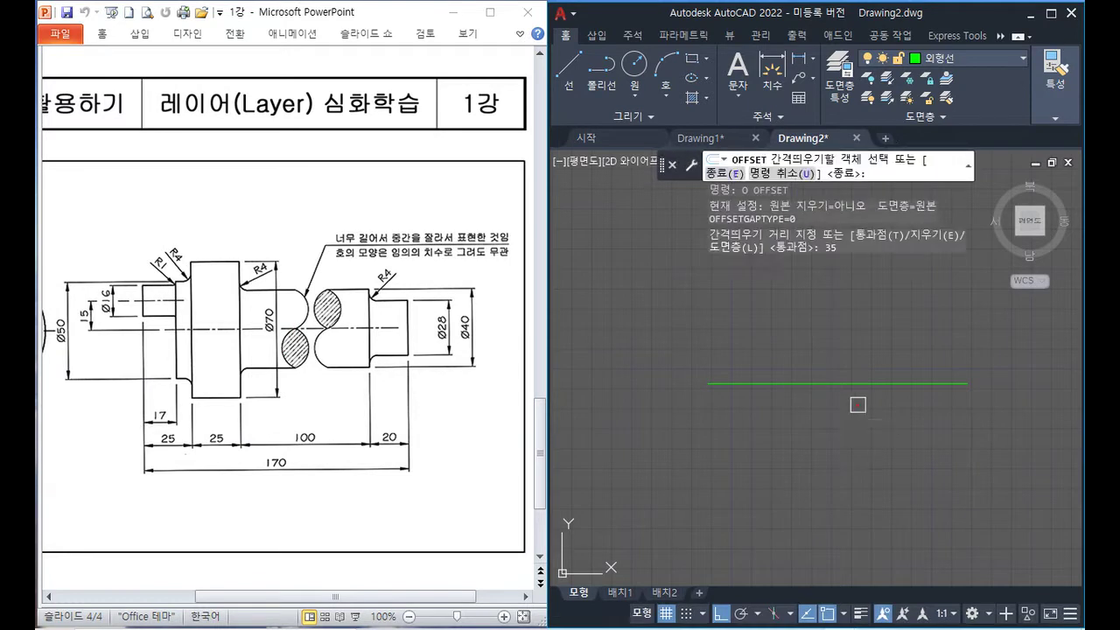
left_click(855, 383)
left_click(849, 309)
left_click(830, 383)
left_click(874, 446)
- Draw a vertical line joining the left ends of the top and bottom lines
key("Return")
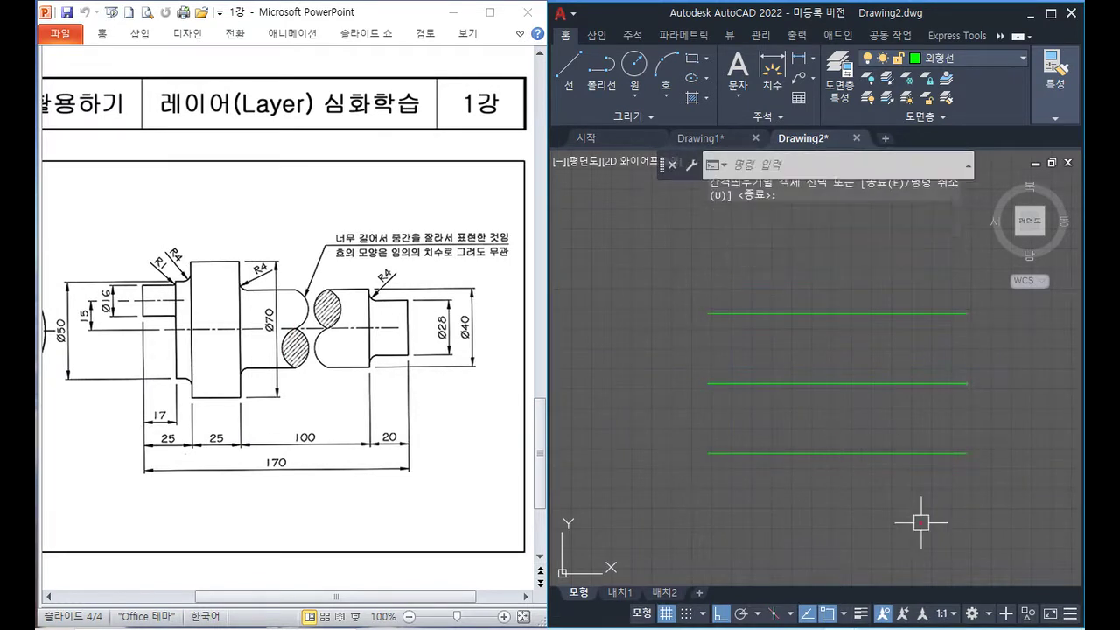
type("L")
key("Return")
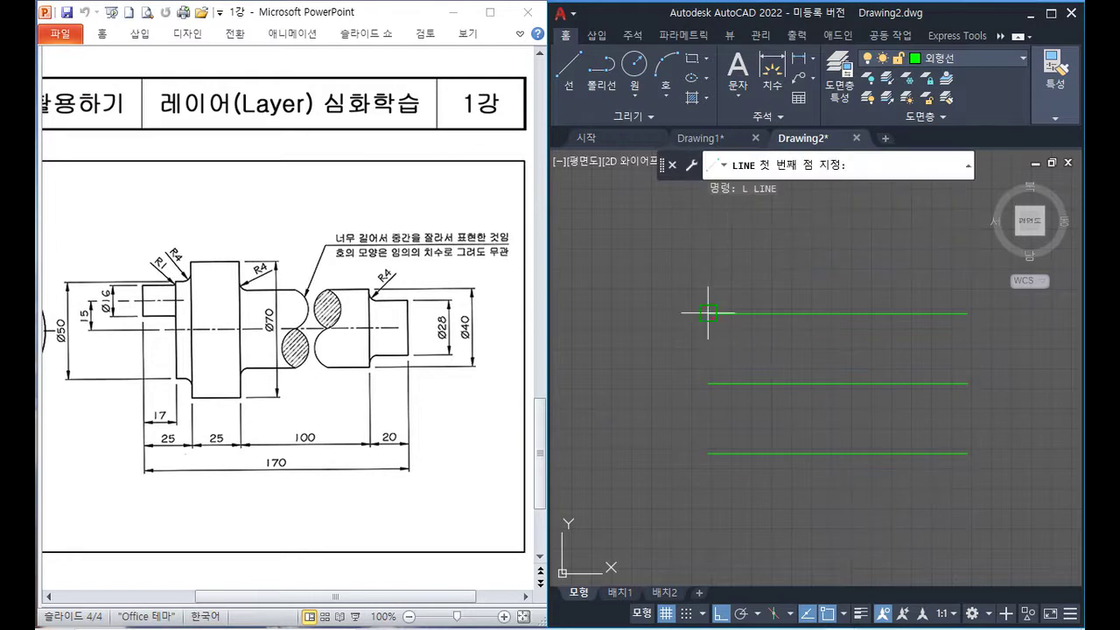
left_click(708, 313)
left_click(708, 452)
key("Return")
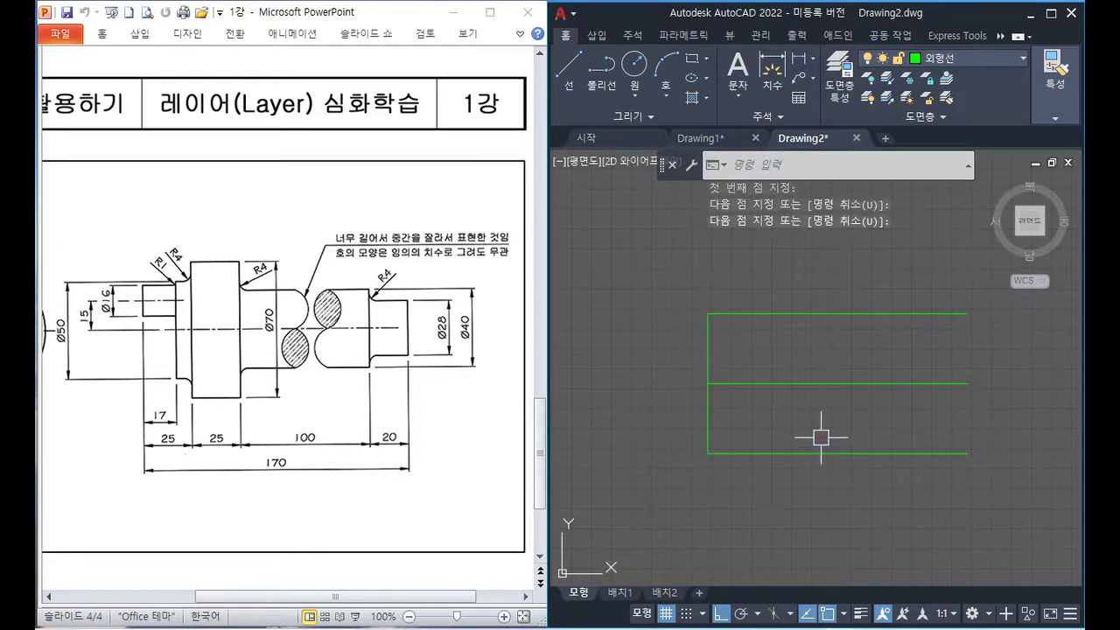
mouse_move(141, 280)
left_mouse_down()
mouse_move(141, 350)
mouse_move(190, 455)
mouse_move(150, 477)
left_mouse_up()
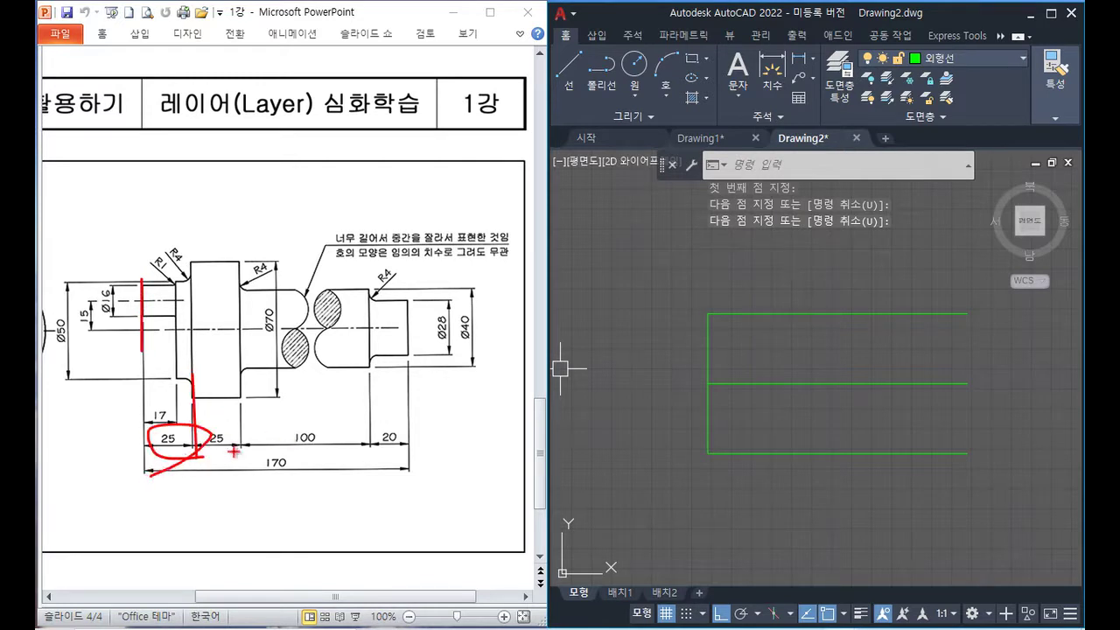
key("Escape")
- Move the vertical line 25 units to the right
type("move")
key("Return")
left_click(710, 370)
key("Return")
left_click(708, 453)
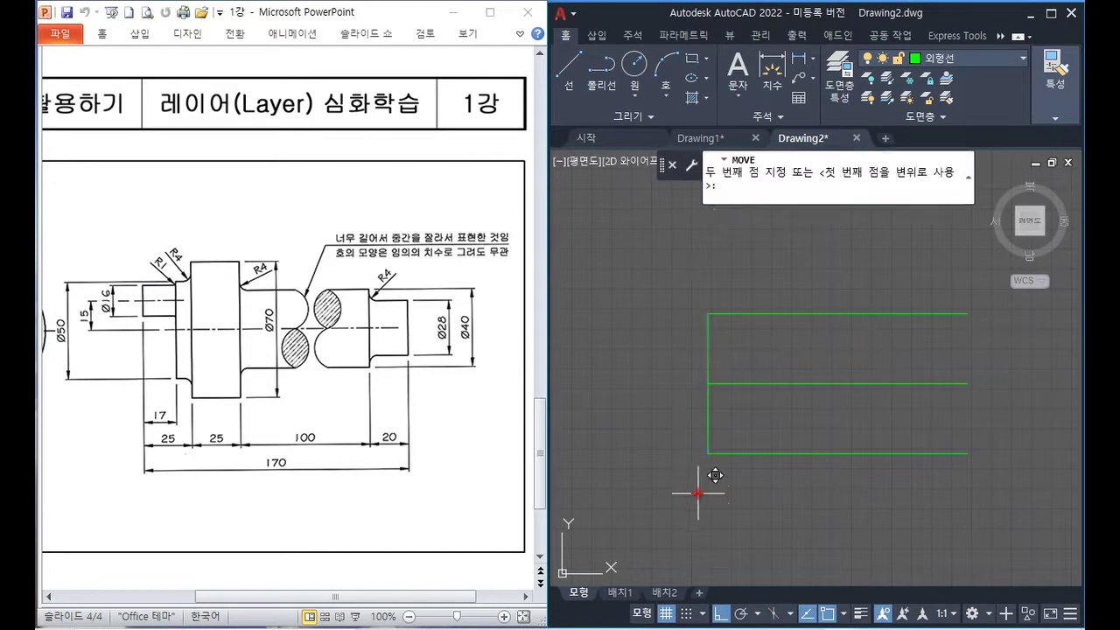
type("25")
key("Return")
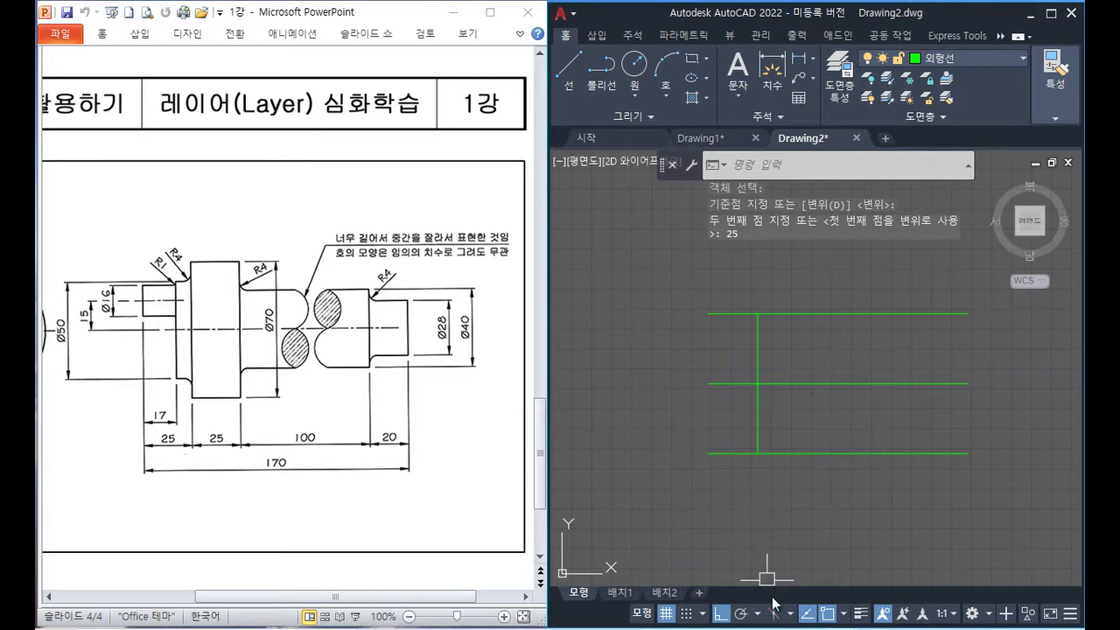
- Offset the vertical line 25 units to the right
type("o")
key("Return")
type("25")
key("Return")
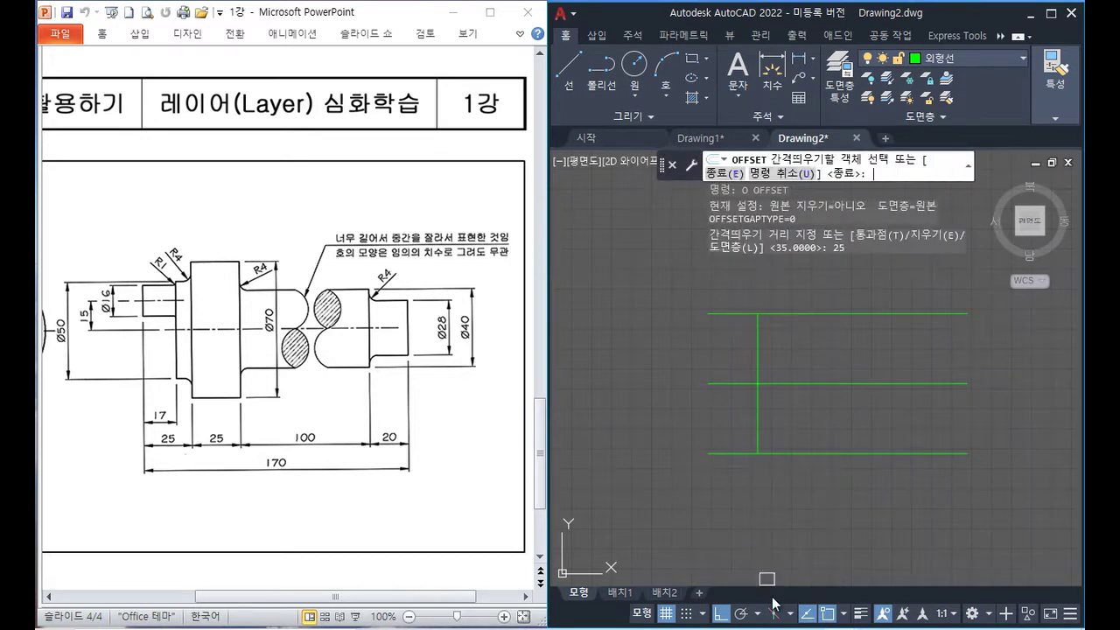
left_click(757, 358)
left_click(841, 374)
key("Return")
- Trim the horizontal line ends outside the two vertical lines
type("tr")
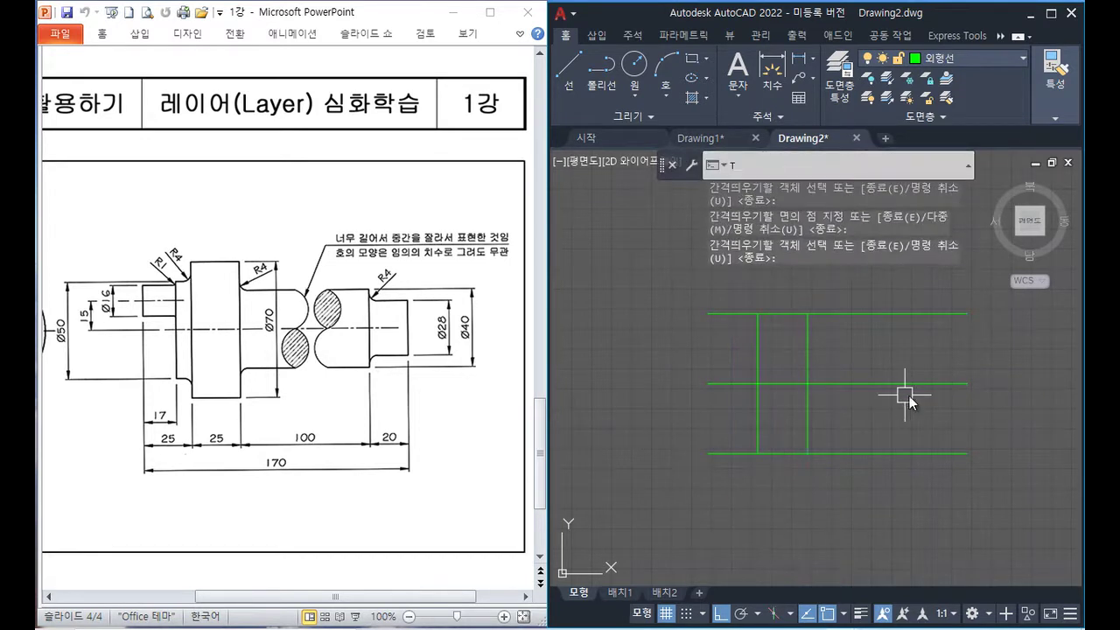
key("Return")
left_click(851, 313)
left_click(745, 313)
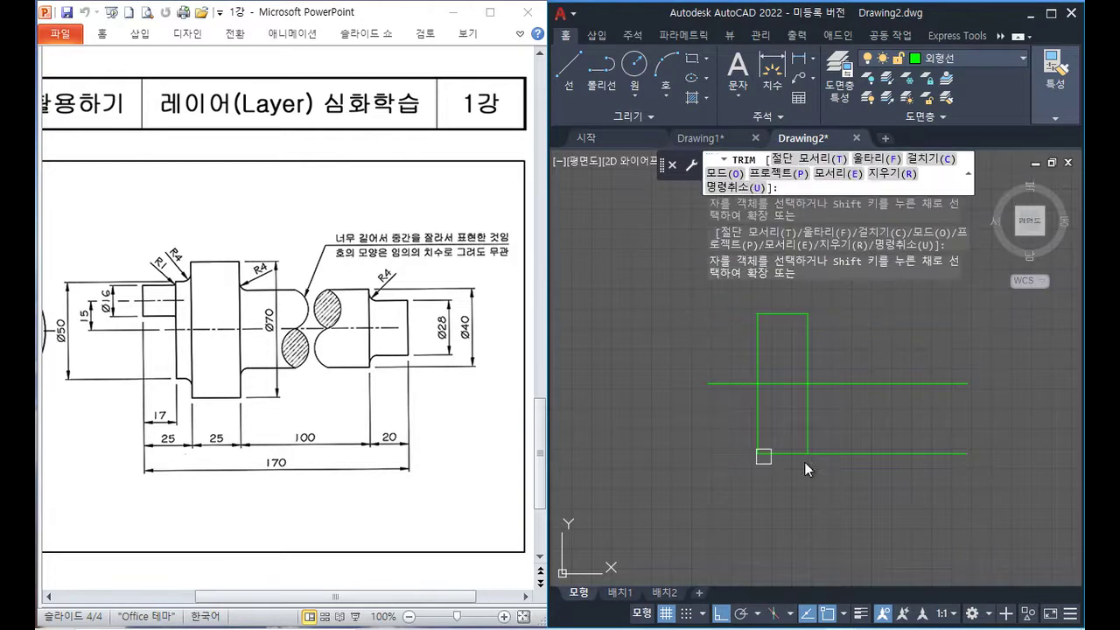
key("Return")
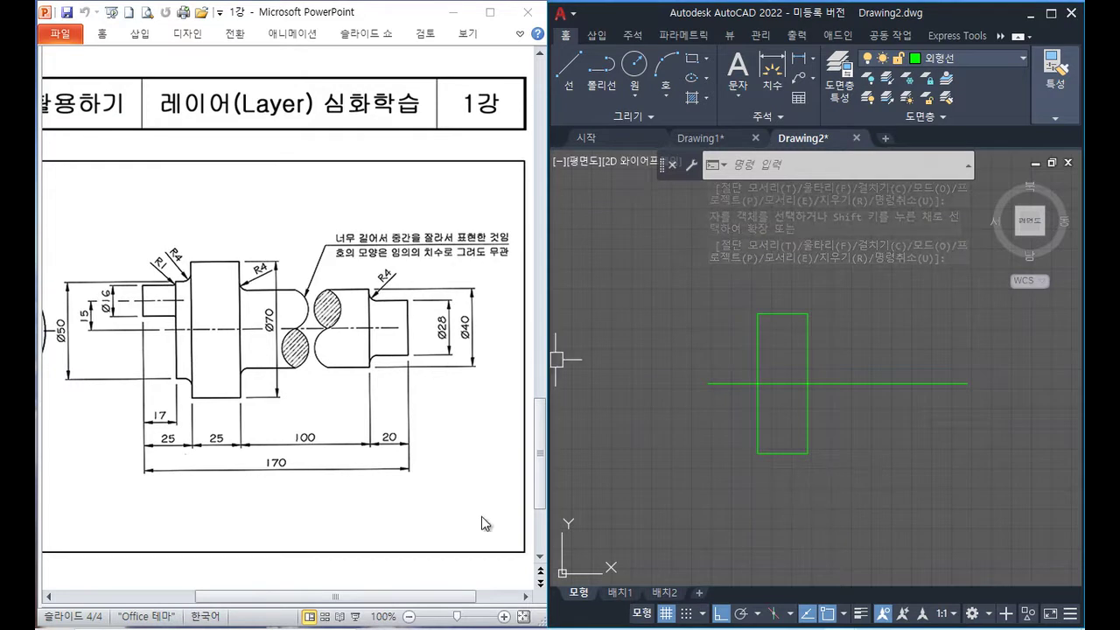
- Offset the rectangle's left edge 25 units left, then offset that new line 17 units right
key("ctrl+2")
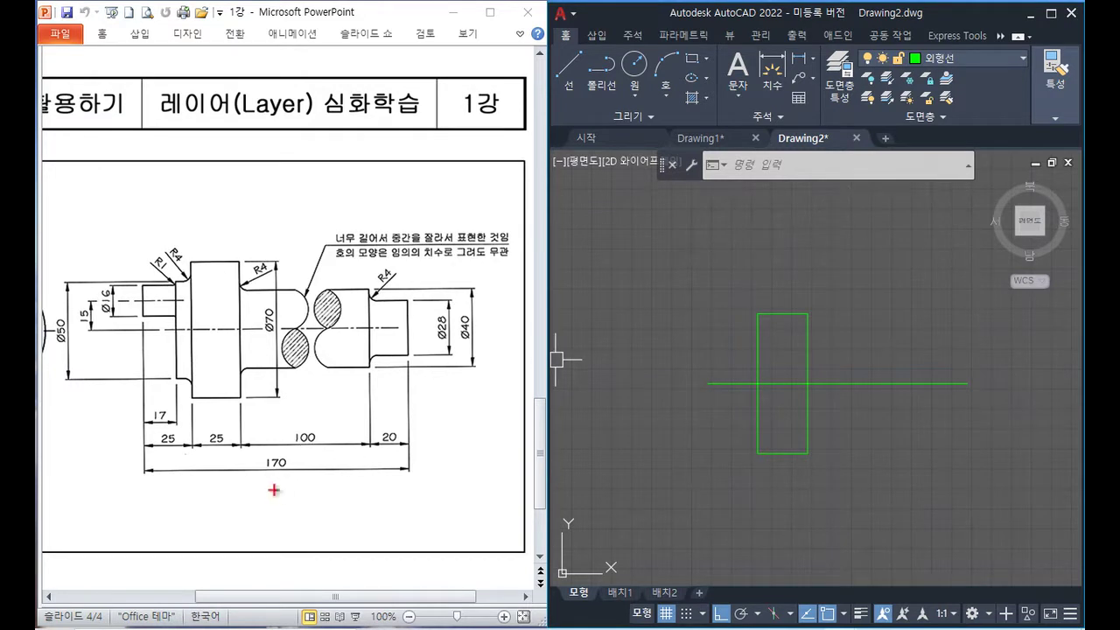
type("o")
key("Return")
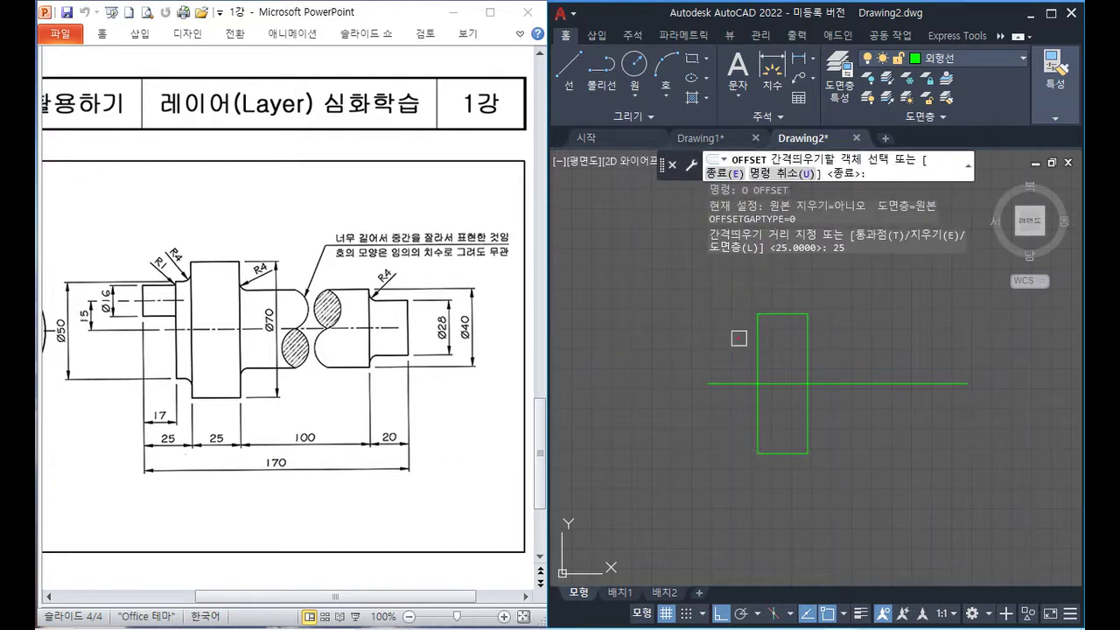
left_click(757, 352)
left_click(693, 349)
key("Return")
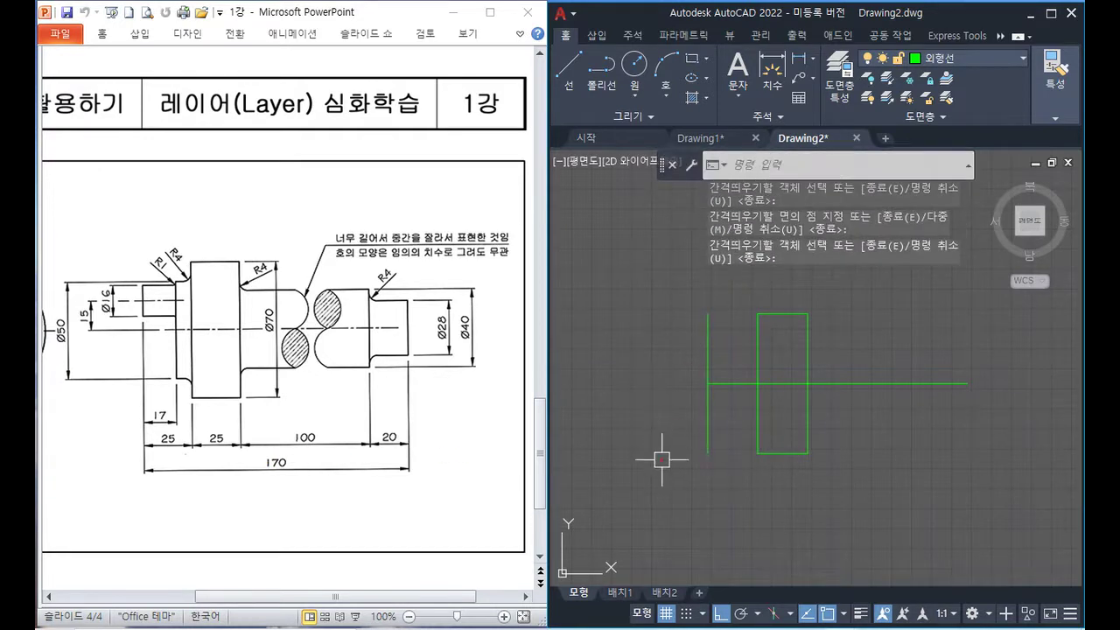
key("Return")
key("Return")
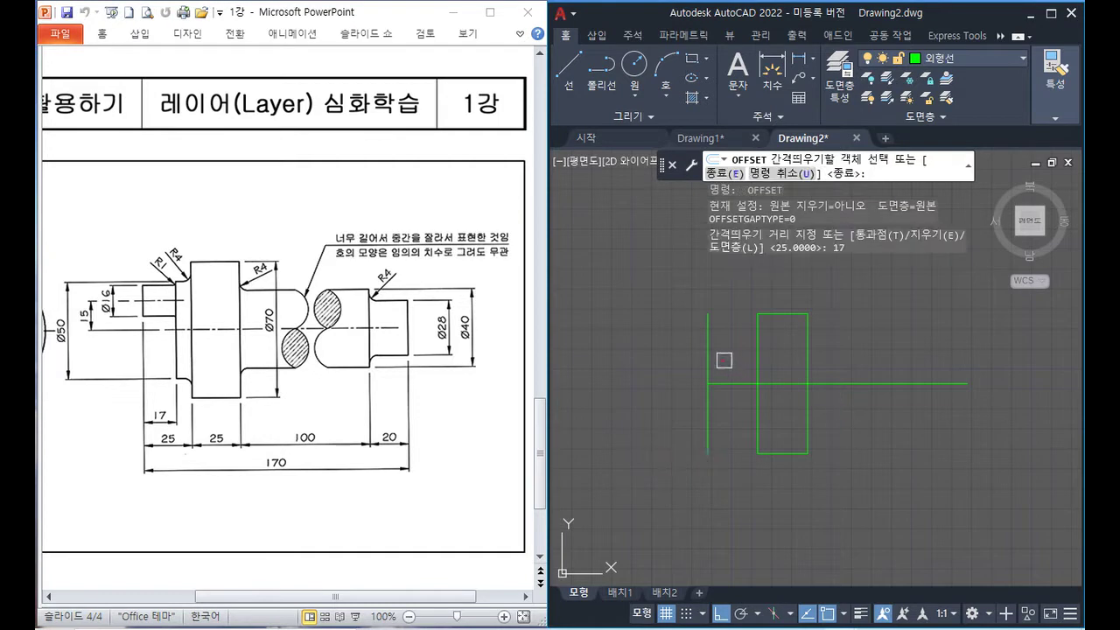
left_click(708, 359)
left_click(730, 359)
key("Return")
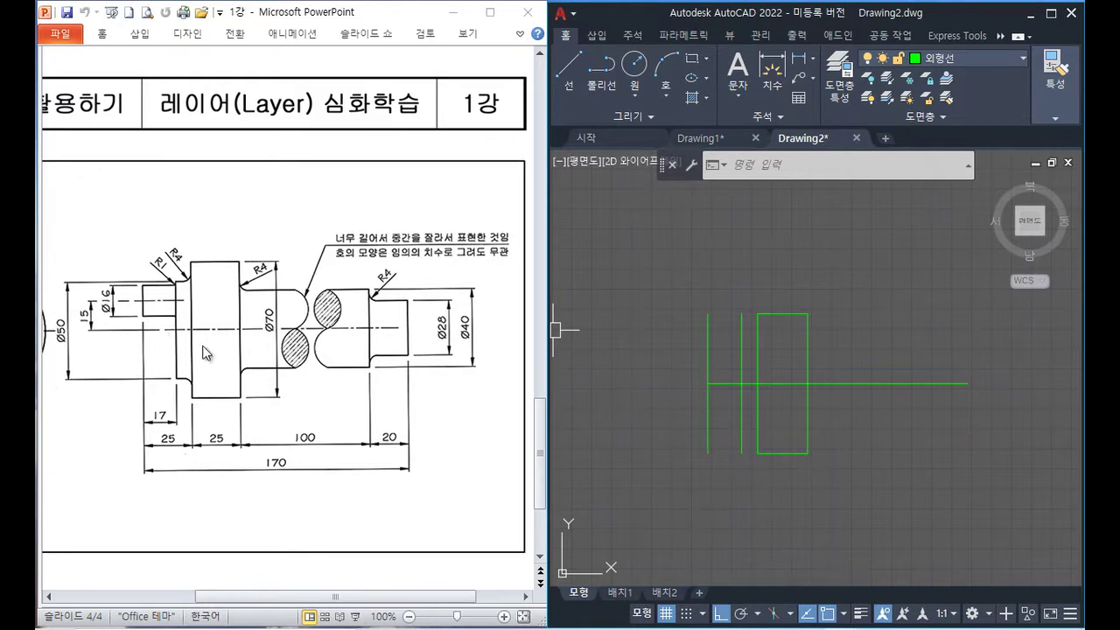
- Offset the centre line 25 units above and below for the Ø50 step
left_click_drag(51, 355, 70, 375)
type("o")
key("Return")
type("25")
key("Return")
left_click(832, 383)
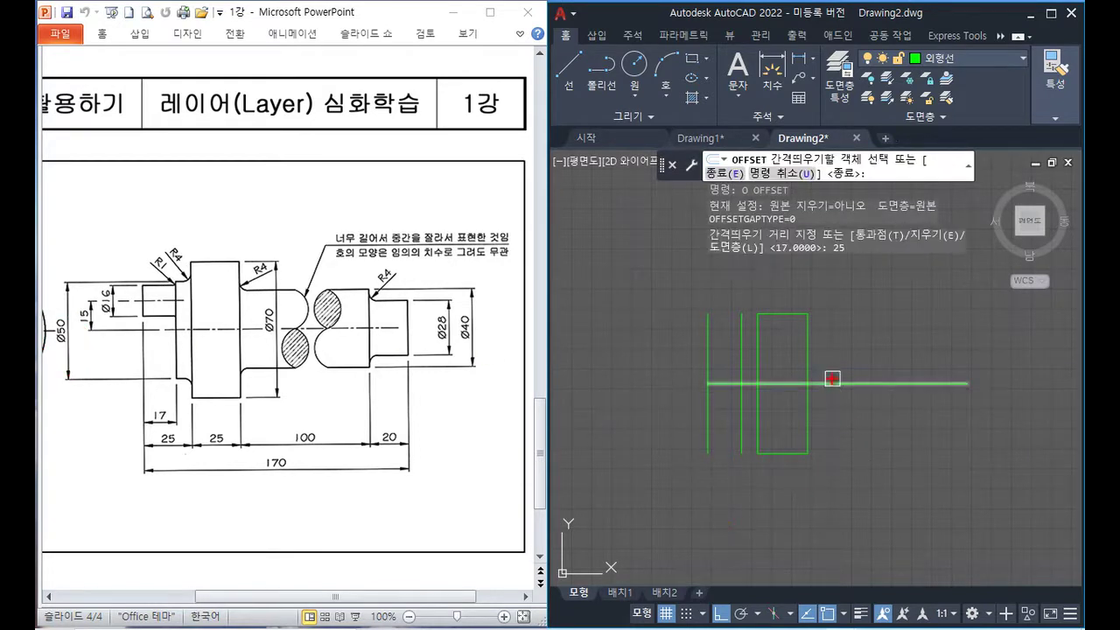
left_click(831, 349)
left_click(832, 382)
left_click(859, 439)
key("Return")
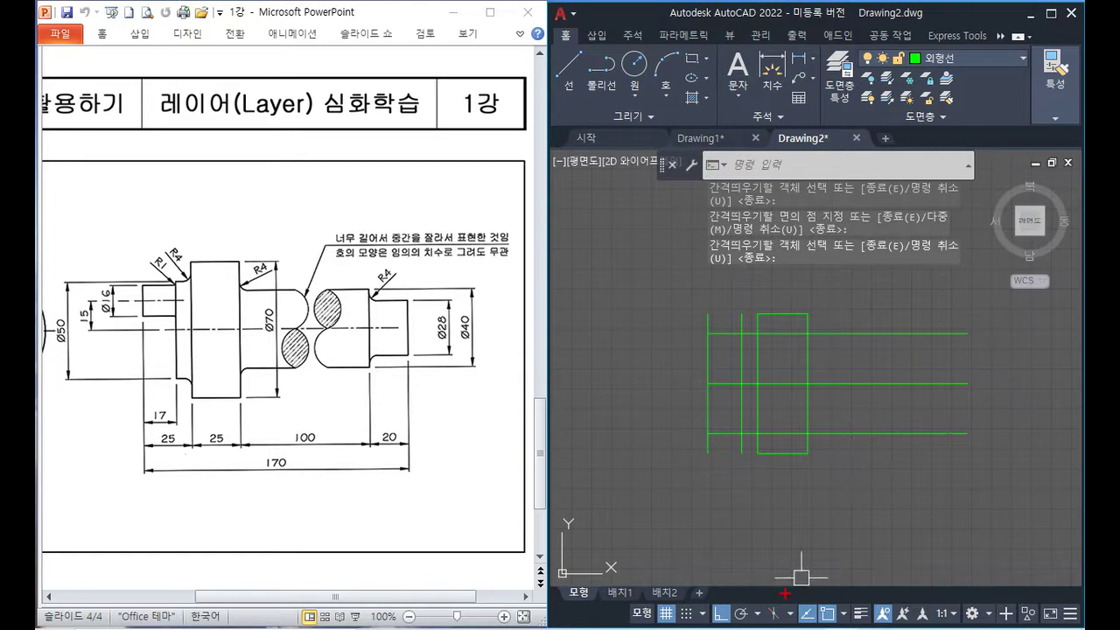
- Trim the excess upper and lower lines to form the narrower Ø50 shoulder
type("tr")
key("Return")
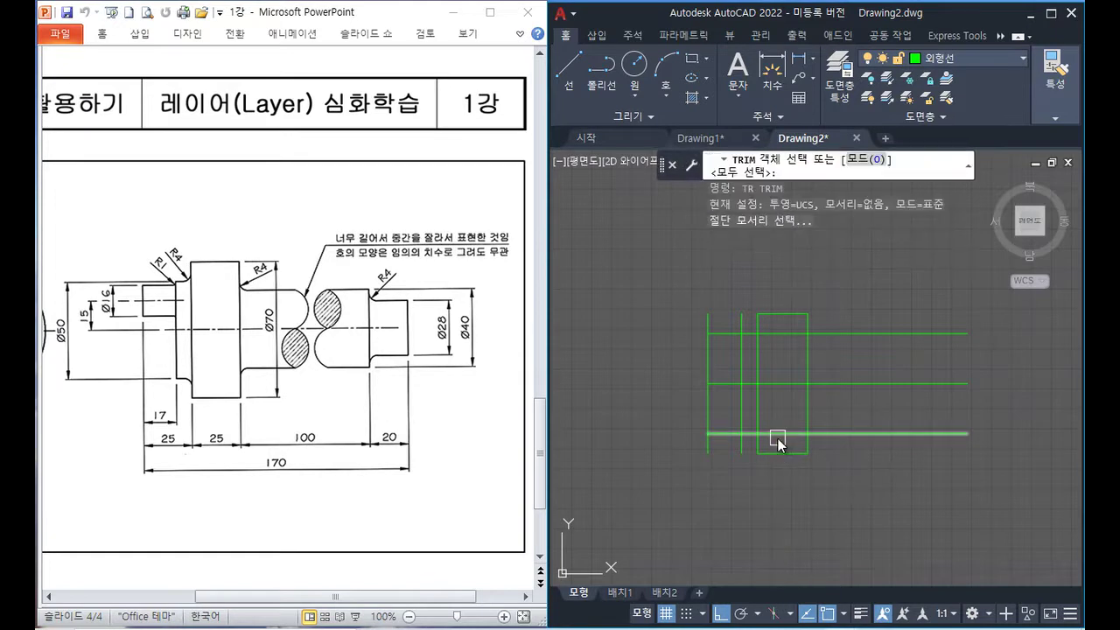
left_click(777, 351)
left_click(735, 326)
left_click(779, 435)
key("Return")
left_click(781, 433)
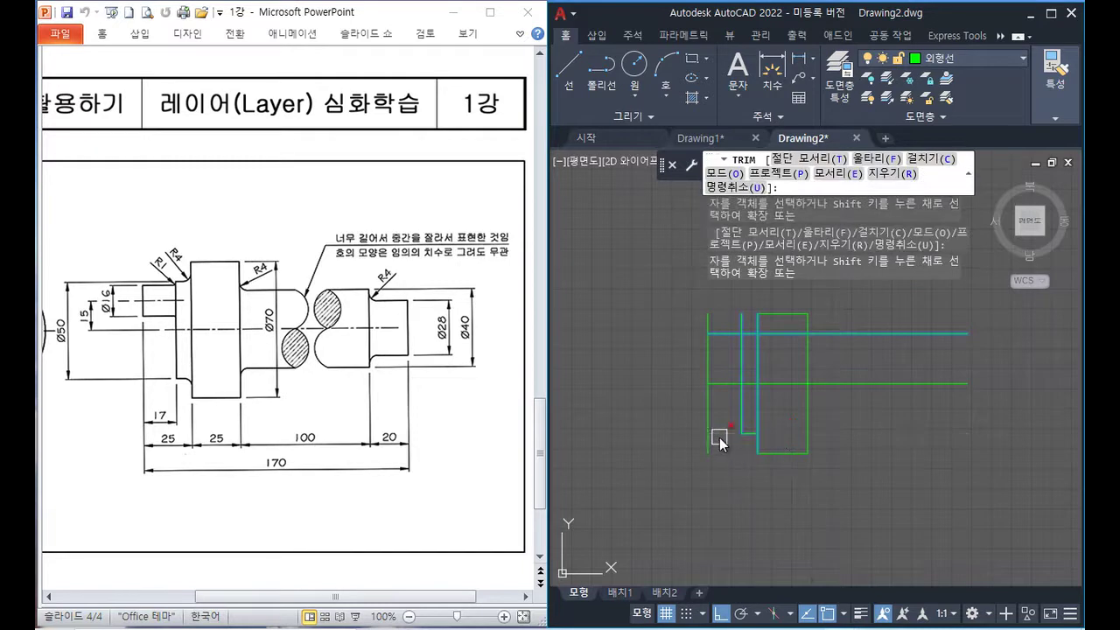
left_click(787, 332)
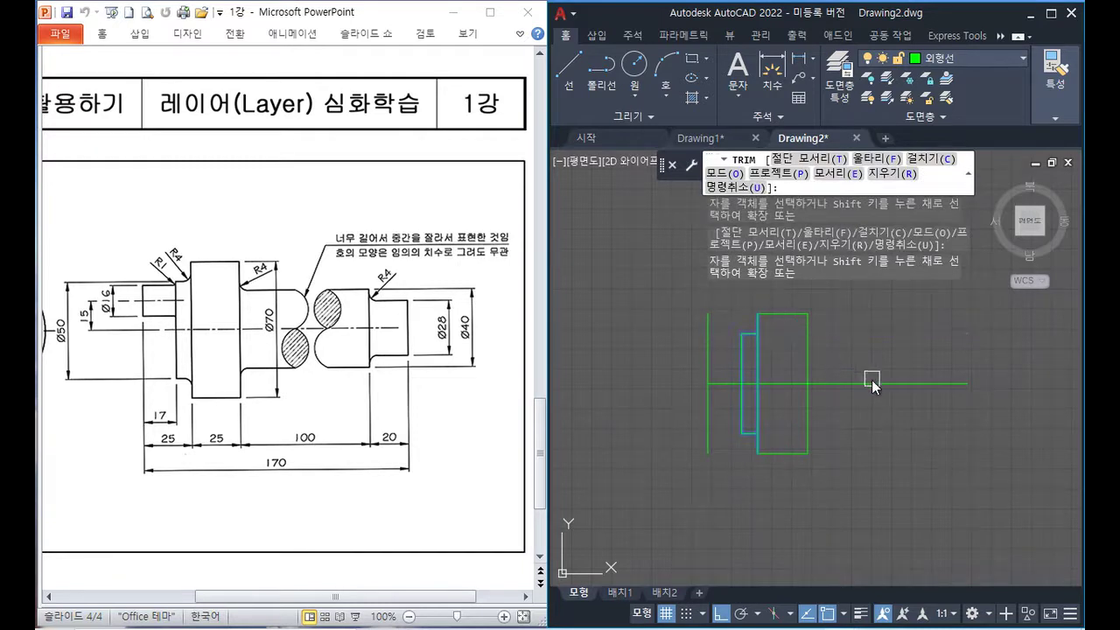
key("Return")
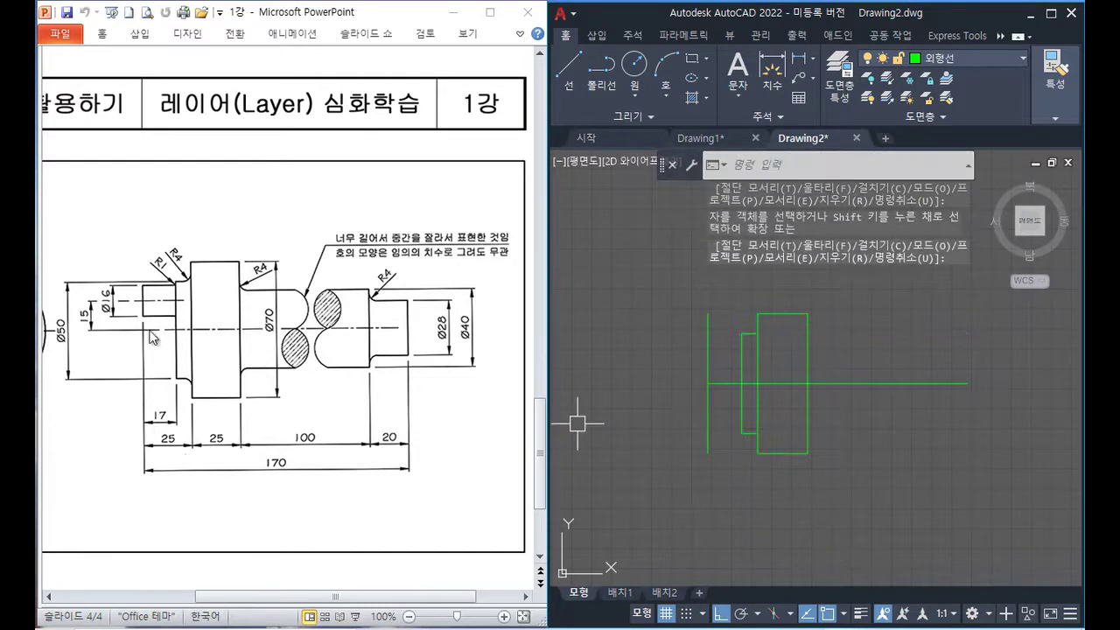
left_click_drag(103, 317, 110, 353)
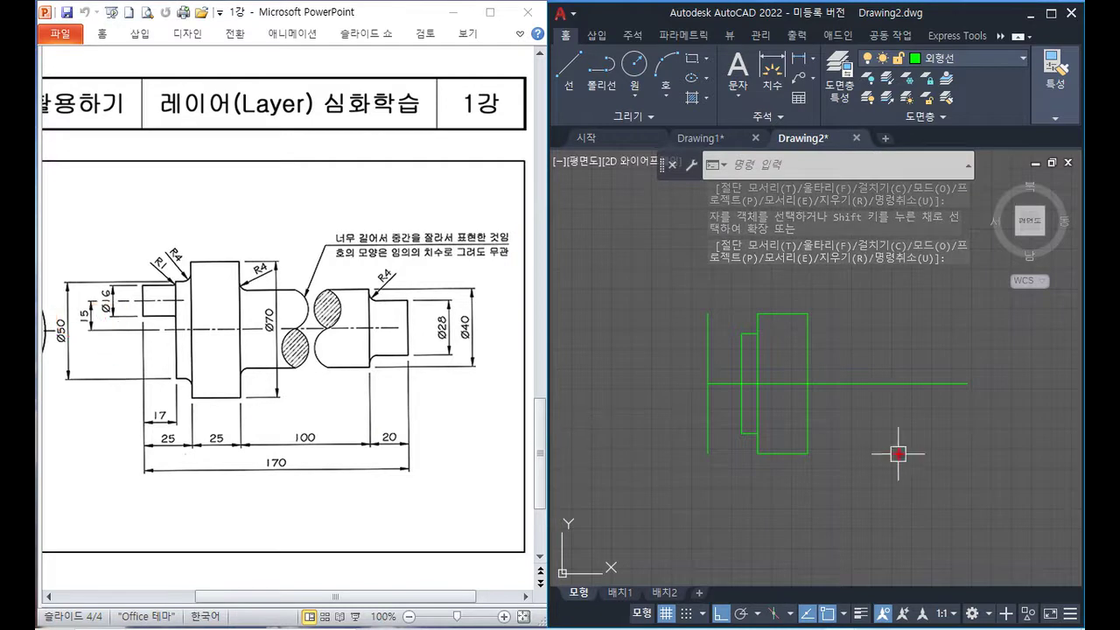
- Offset a horizontal line 10 units upward
type("o")
key("Return")
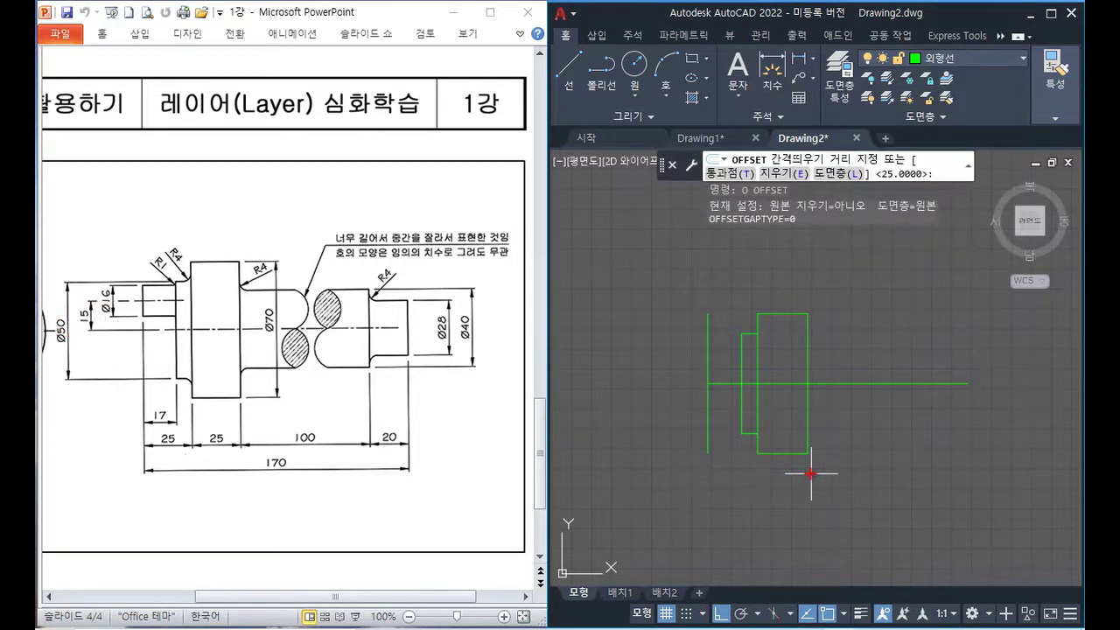
type("10")
key("Return")
left_click(825, 382)
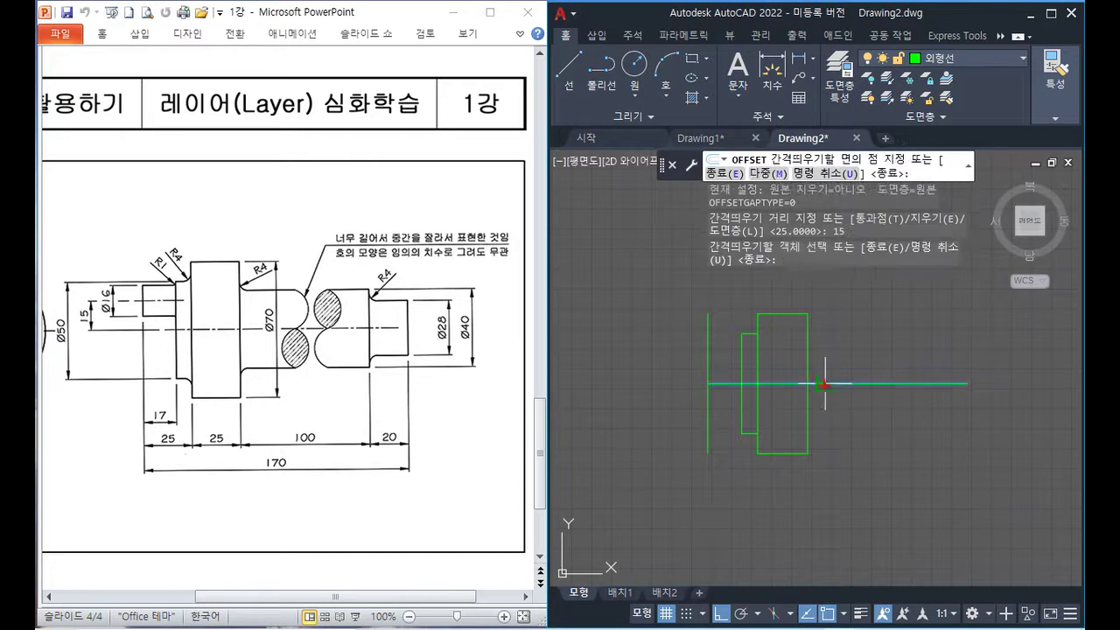
left_click(866, 368)
key("Return")
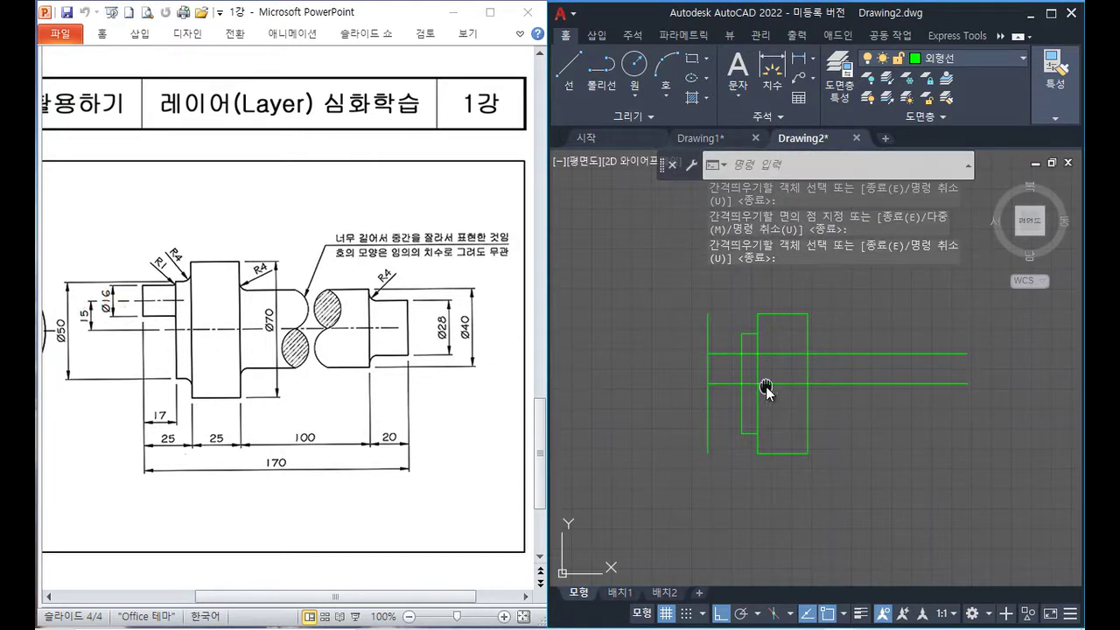
- Offset the new line 8 units above and below, then delete the unwanted extra line
key("Return")
type("8")
key("Return")
left_click(851, 353)
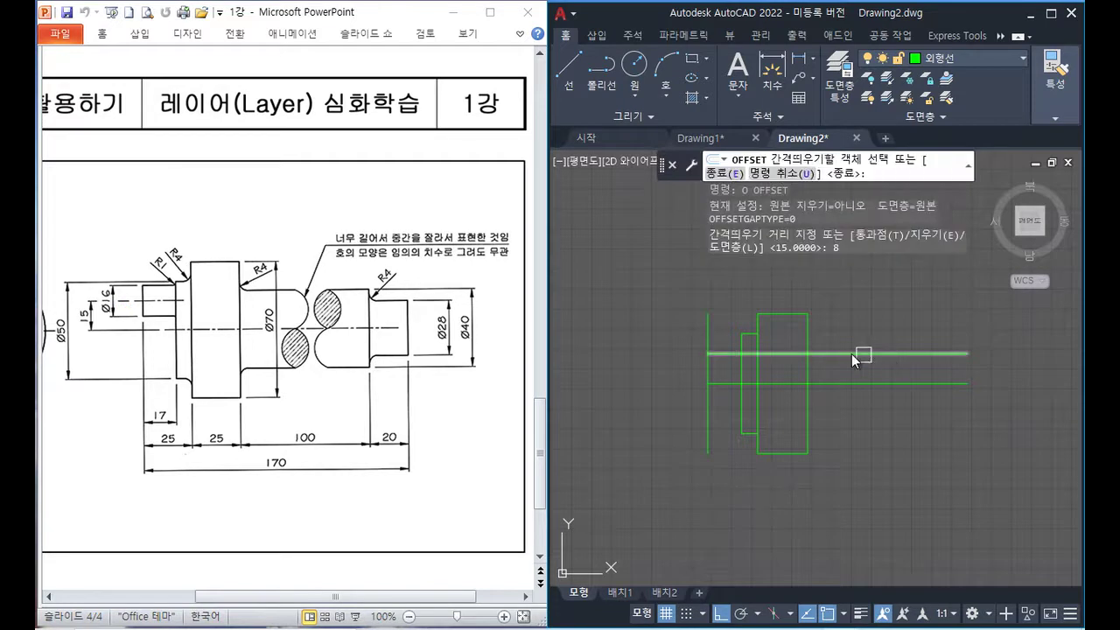
left_click(852, 344)
left_click(852, 353)
left_click(852, 373)
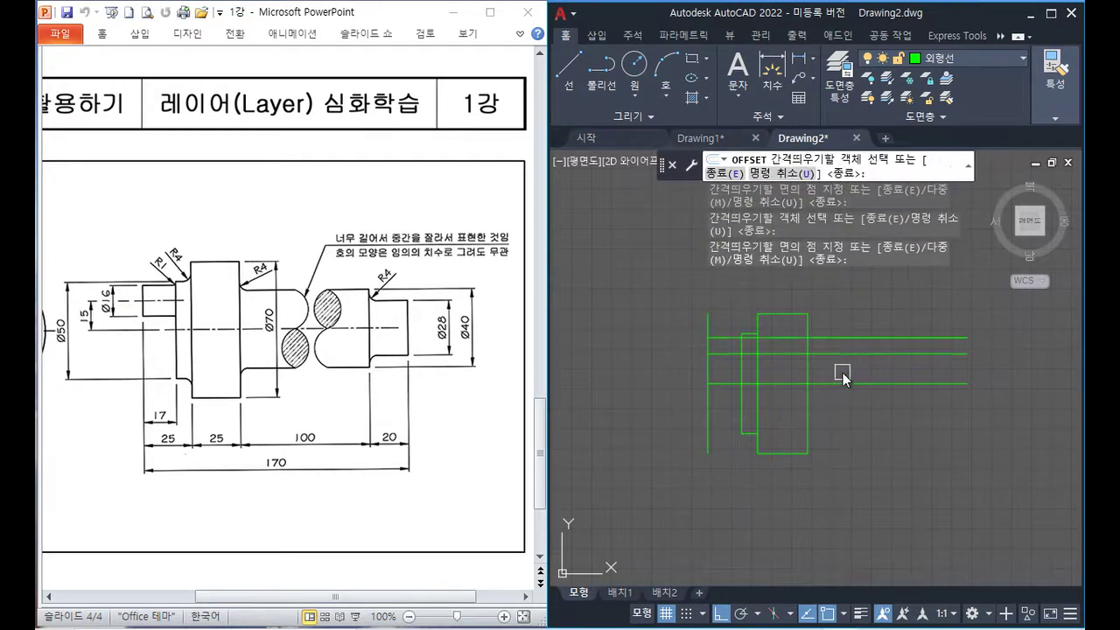
key("Return")
left_click(865, 339)
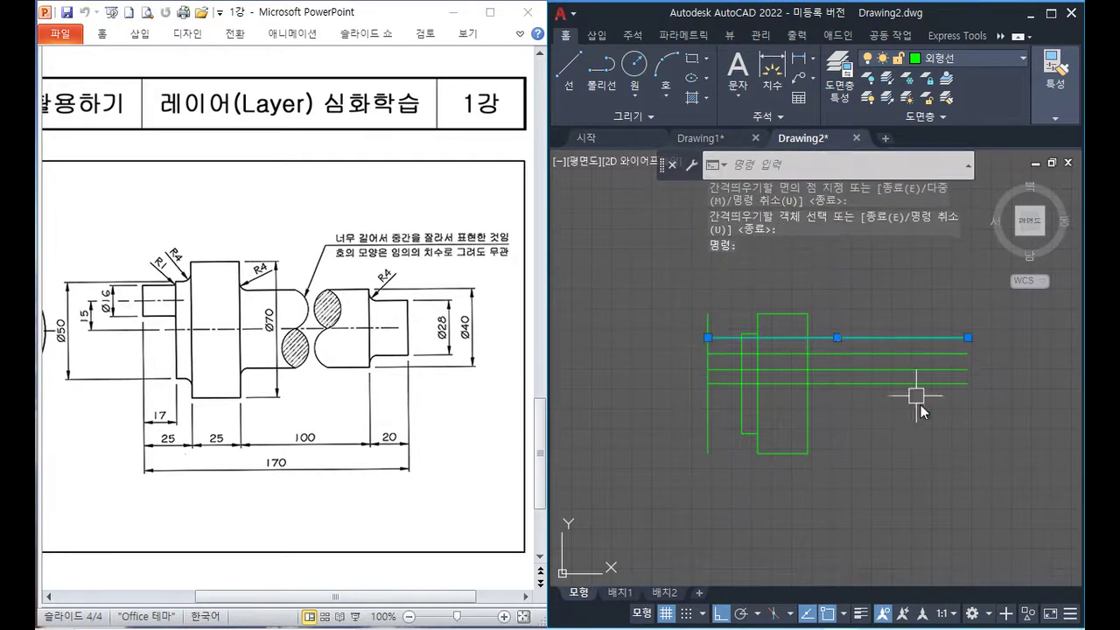
key("Delete")
- Trim away the vertical line below the step
type("tr")
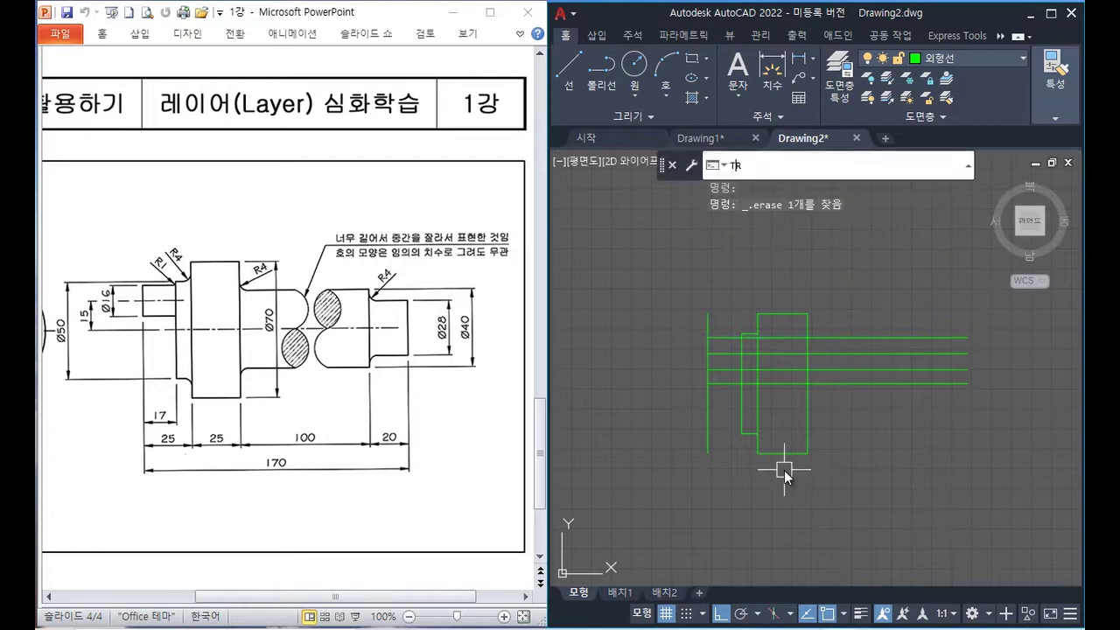
key("Return")
left_click(788, 369)
left_click(743, 337)
key("Return")
left_click(702, 422)
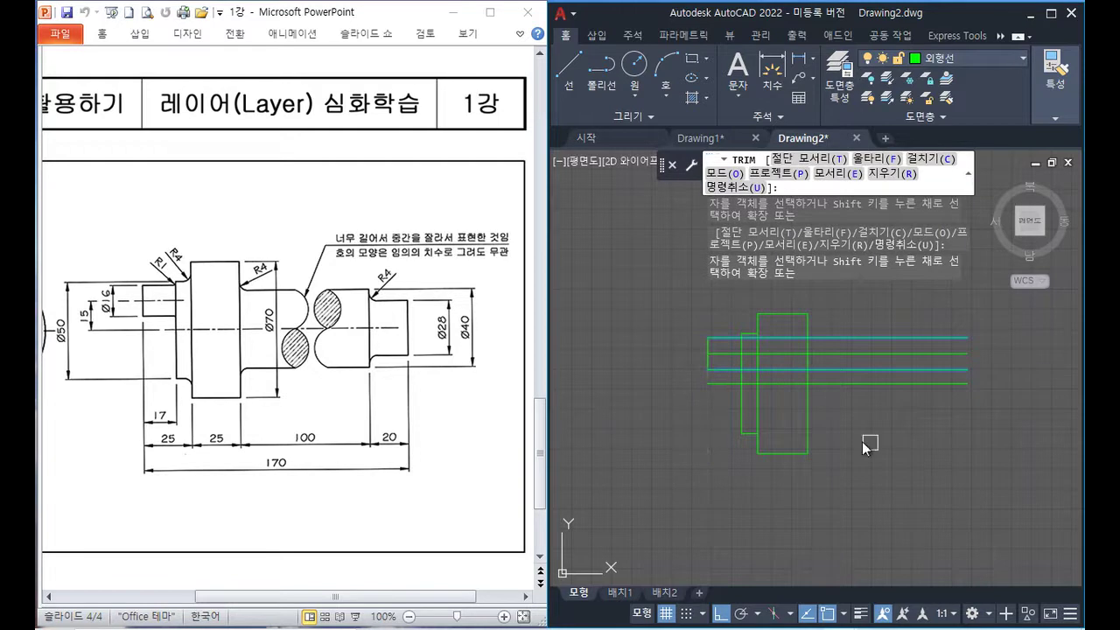
key("Return")
- Trim the three line ends extending past the collar edge
type("t")
key("Return")
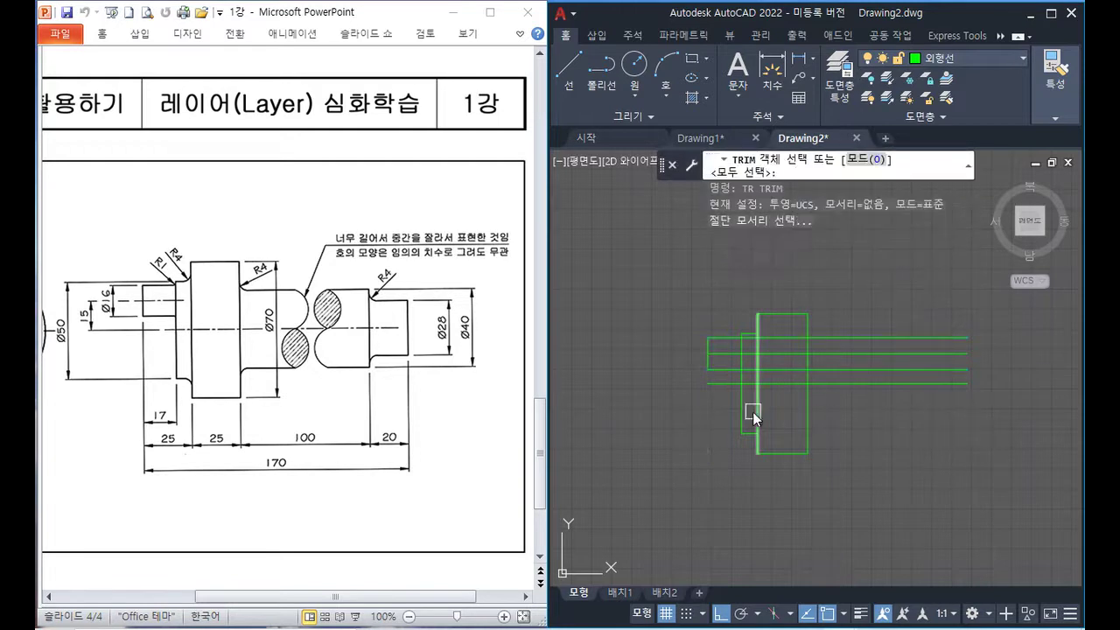
left_click(743, 411)
key("Return")
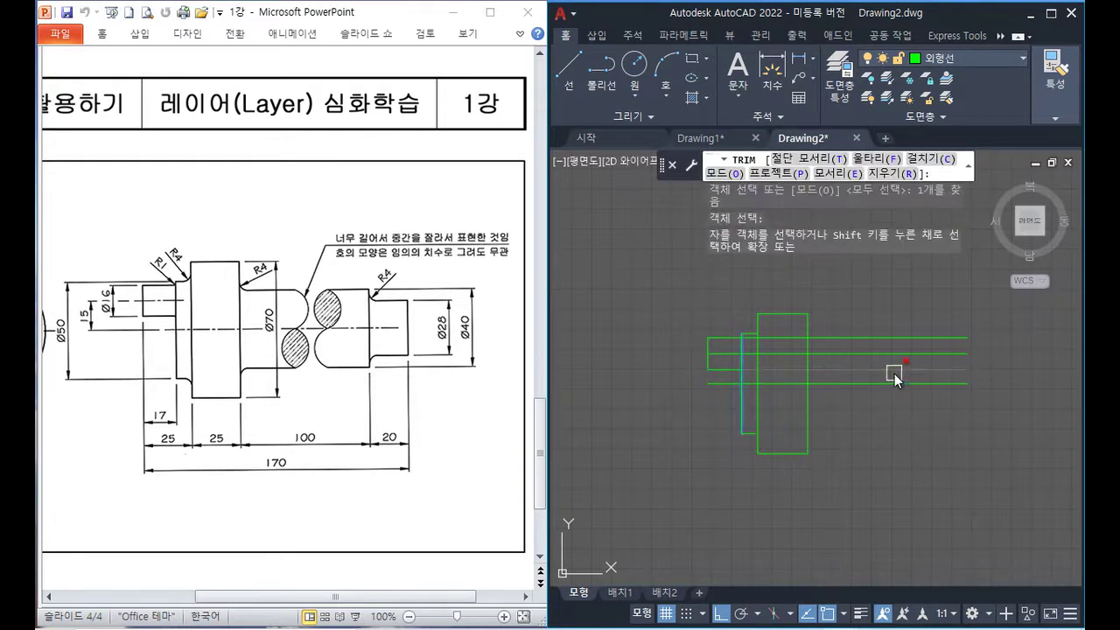
left_click(894, 374)
left_click(893, 363)
left_click(878, 335)
key("Return")
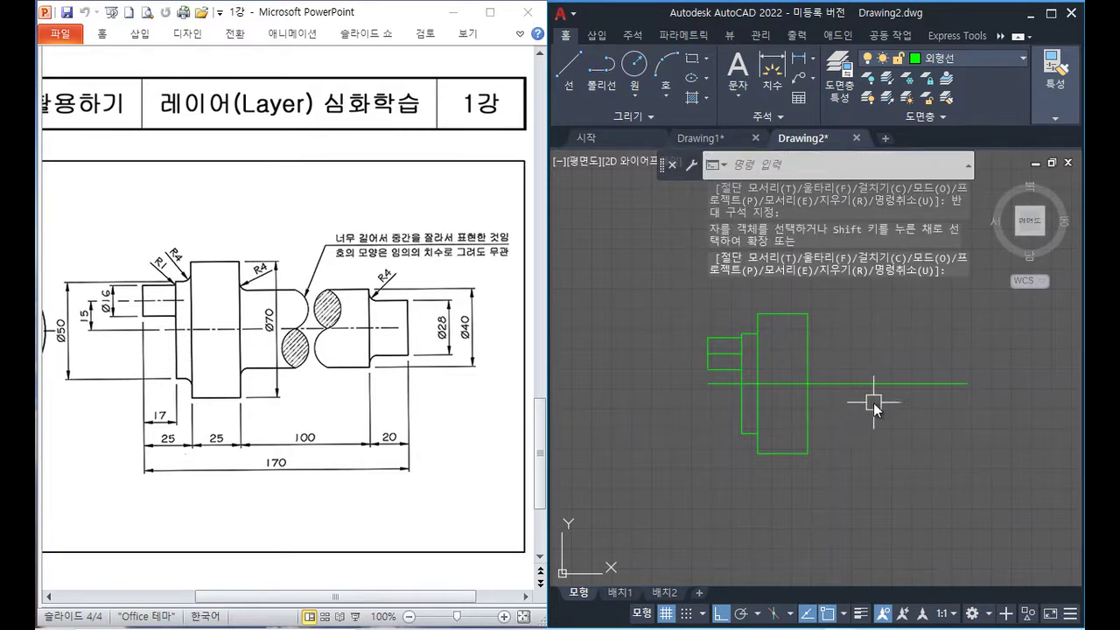
- Offset the centerline 20 above and below for the Ø40 step, trimming inside the collar
type("o")
key("Return")
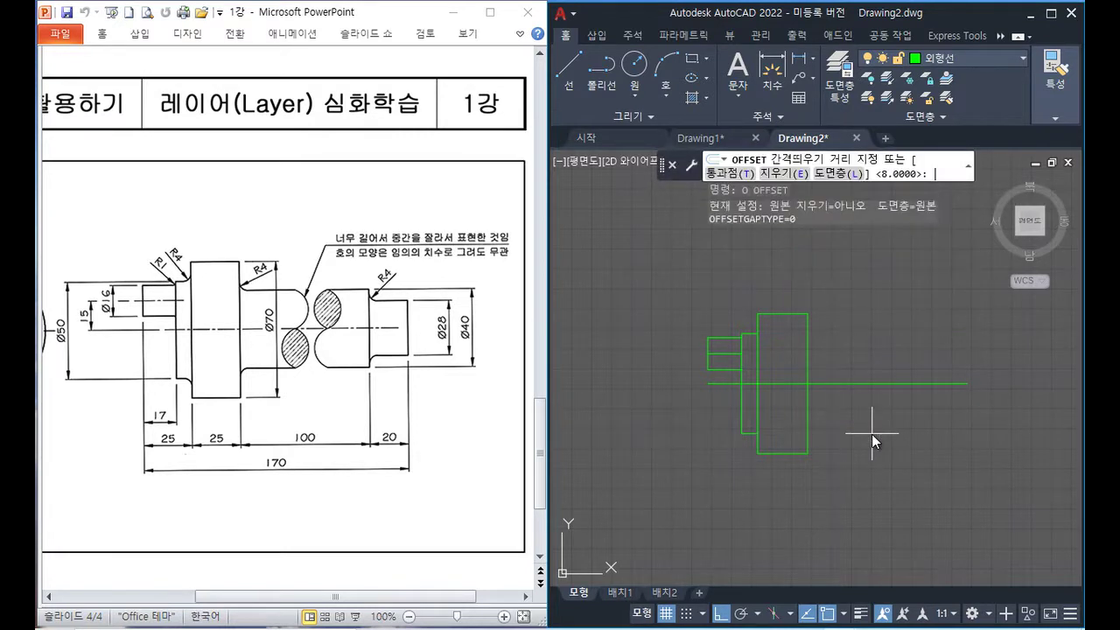
key("Return")
left_click(875, 383)
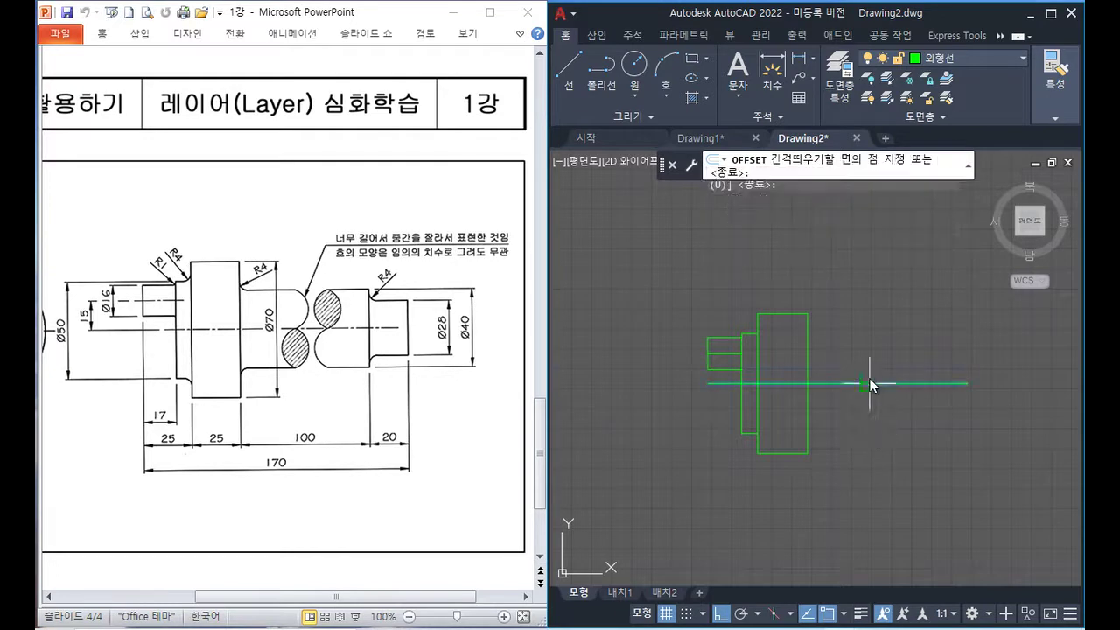
left_click(872, 377)
left_click(872, 385)
left_click(881, 415)
key("Return")
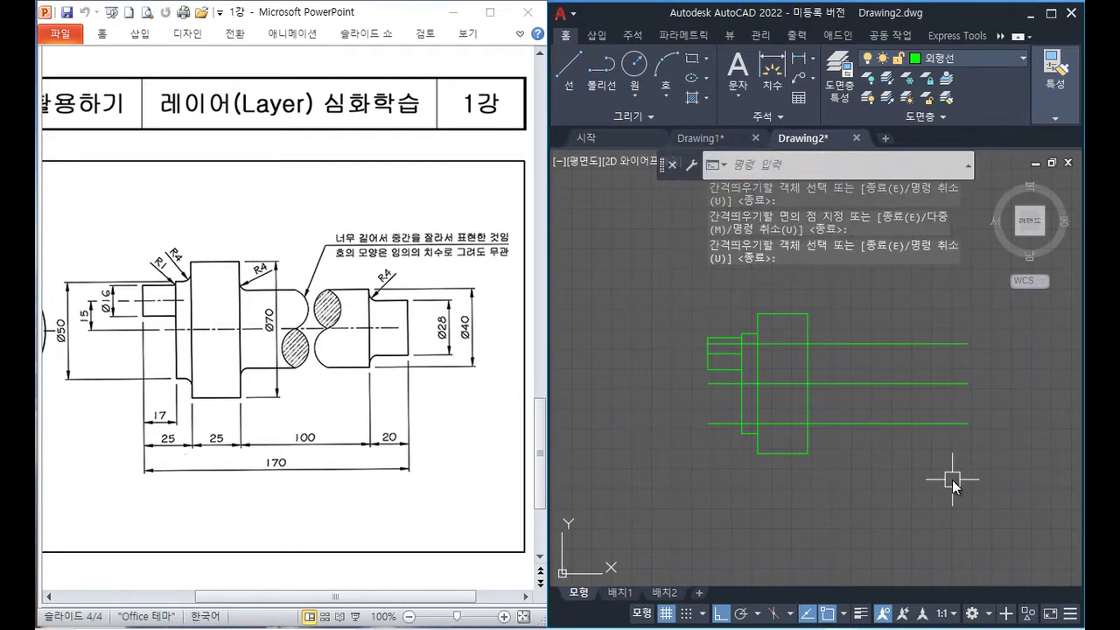
type("TR")
key("Return")
left_click(788, 346)
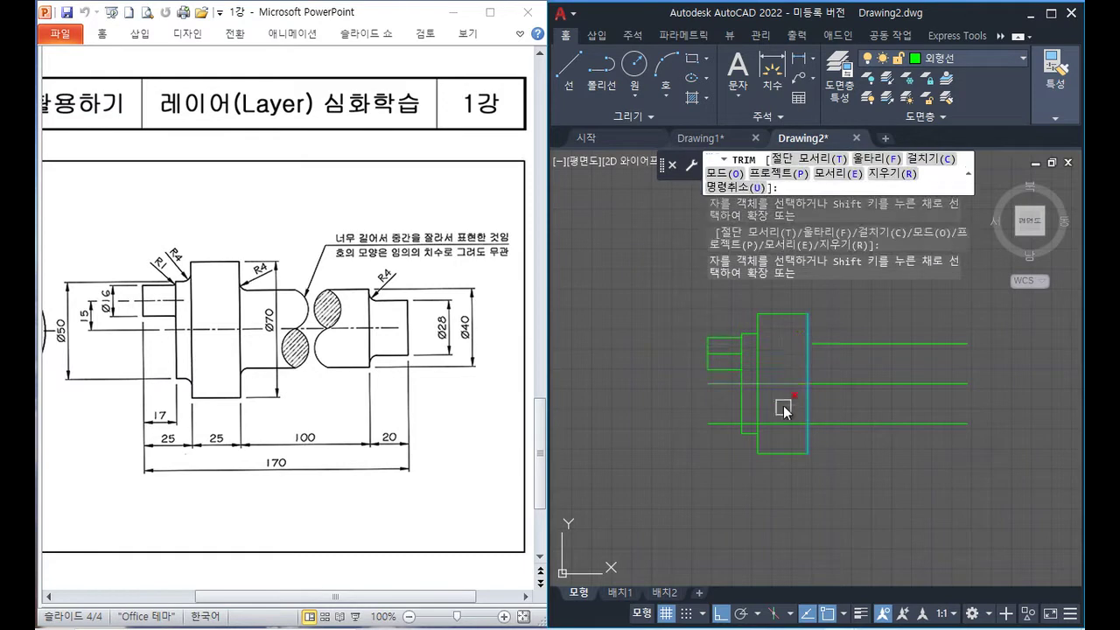
left_click(781, 425)
key("Return")
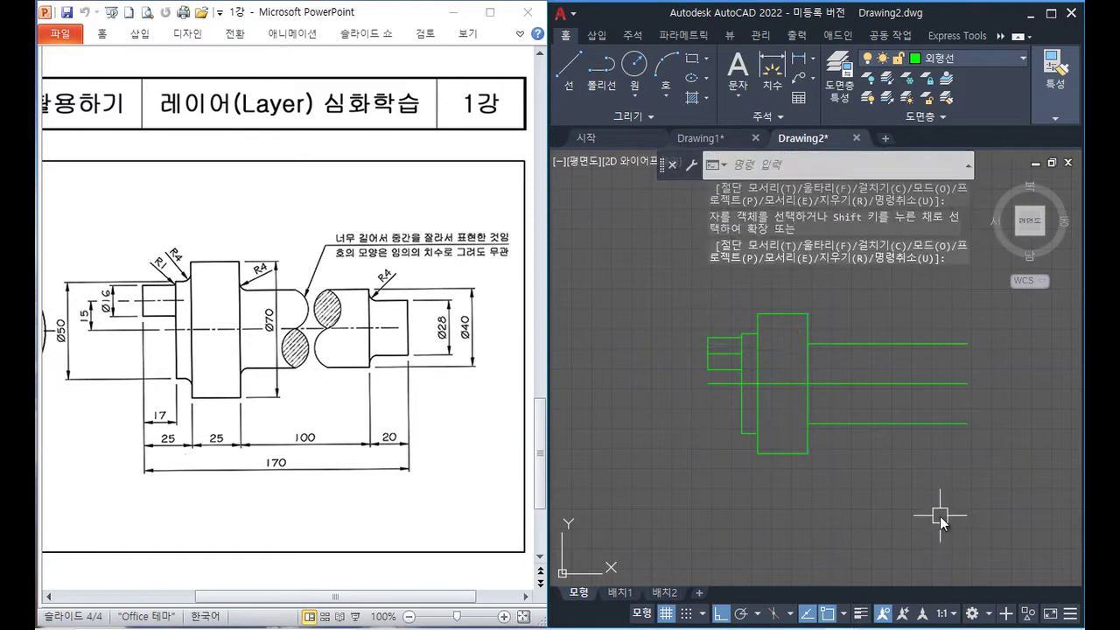
type("O")
- Draw a vertical line closing the shaft's right end of the 100-long section
key("Return")
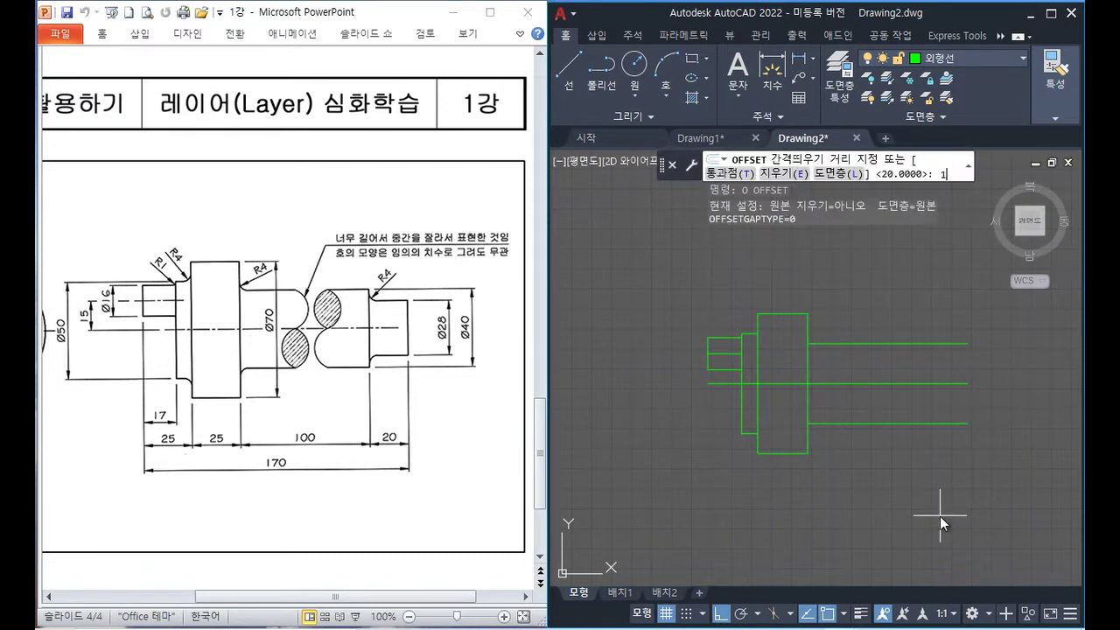
type("00")
key("Return")
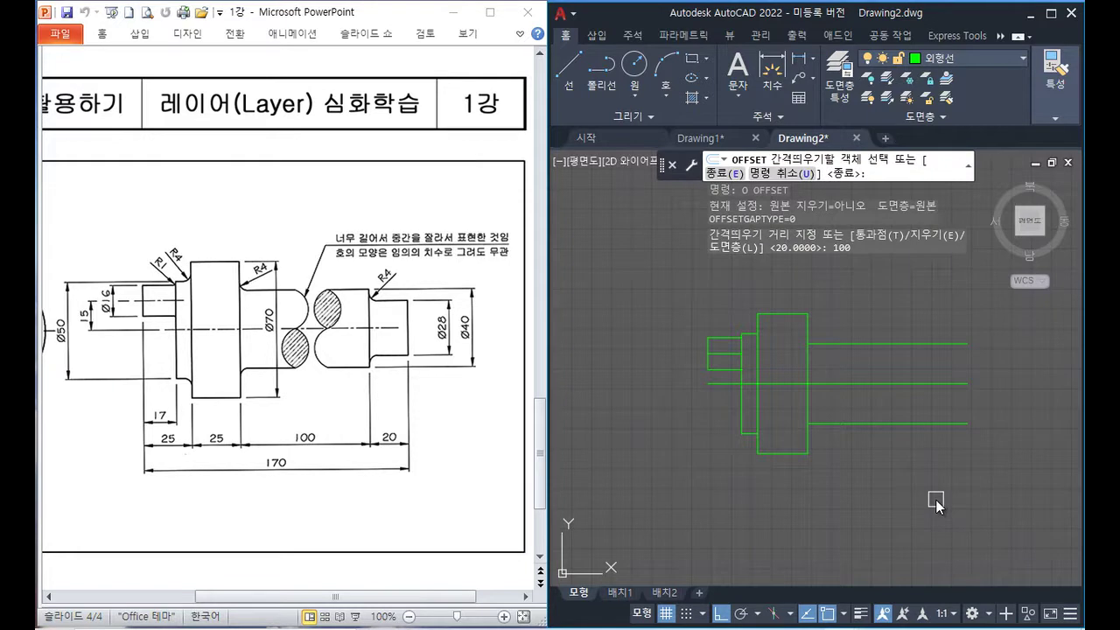
key("Escape")
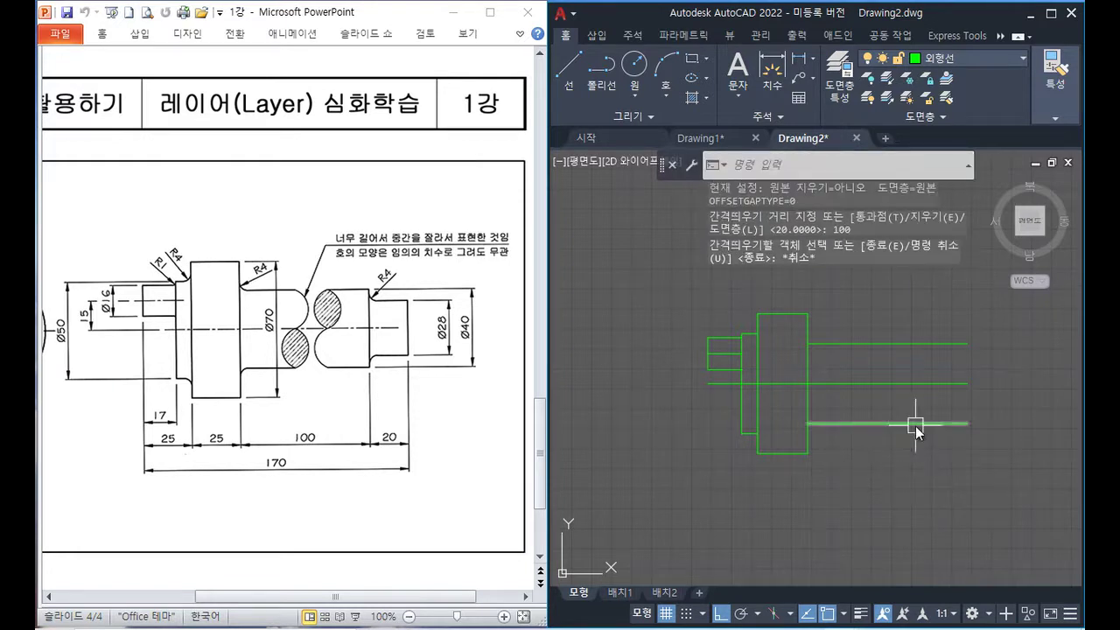
type("l")
key("Return")
left_click(966, 423)
left_click(966, 343)
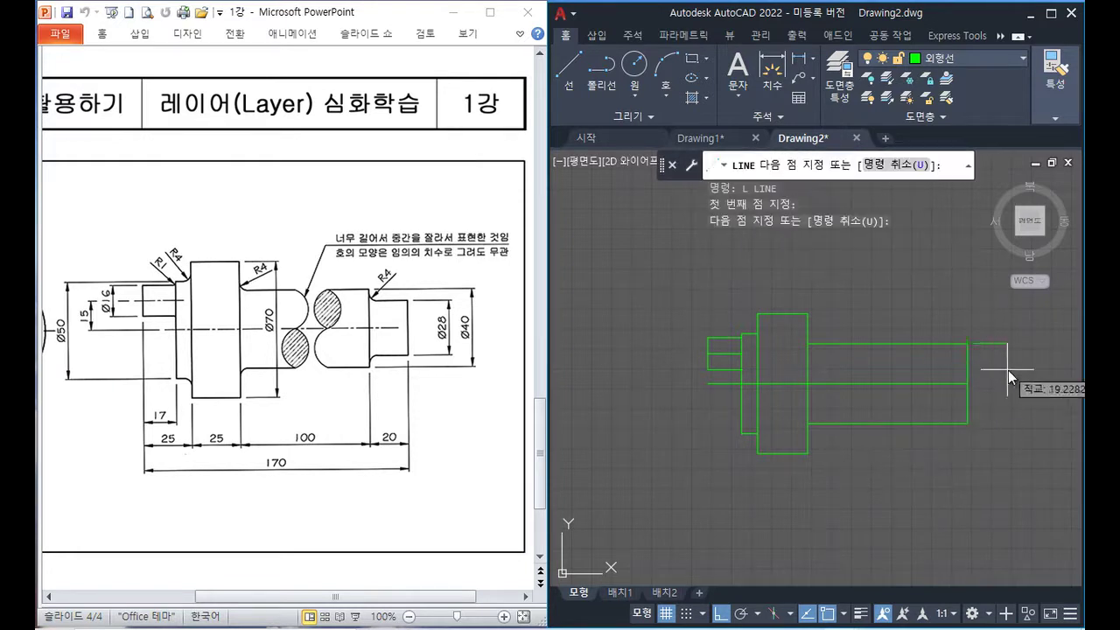
key("Return")
- Offset the right end line 20 units left and trim the top and bottom edges beyond it
type("o")
key("Return")
type("20")
key("Return")
left_click(974, 356)
left_click(921, 363)
key("Return")
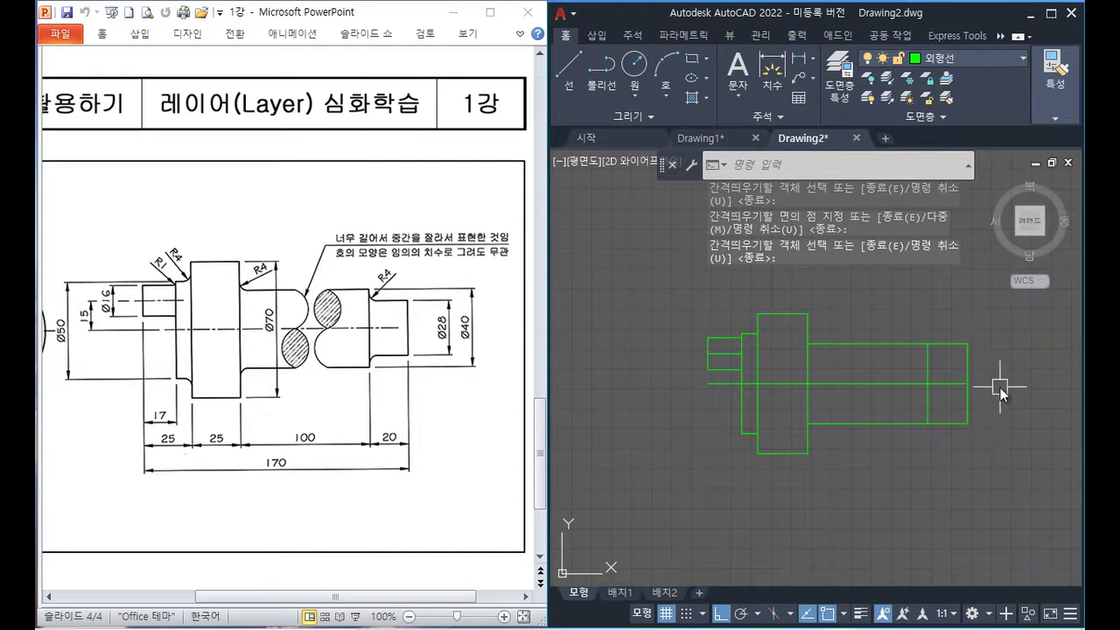
type("tr")
key("Return")
left_click(947, 344)
left_click(953, 423)
key("Return")
- Offset the centerline 14 units downward for the Ø28 end step
type("o")
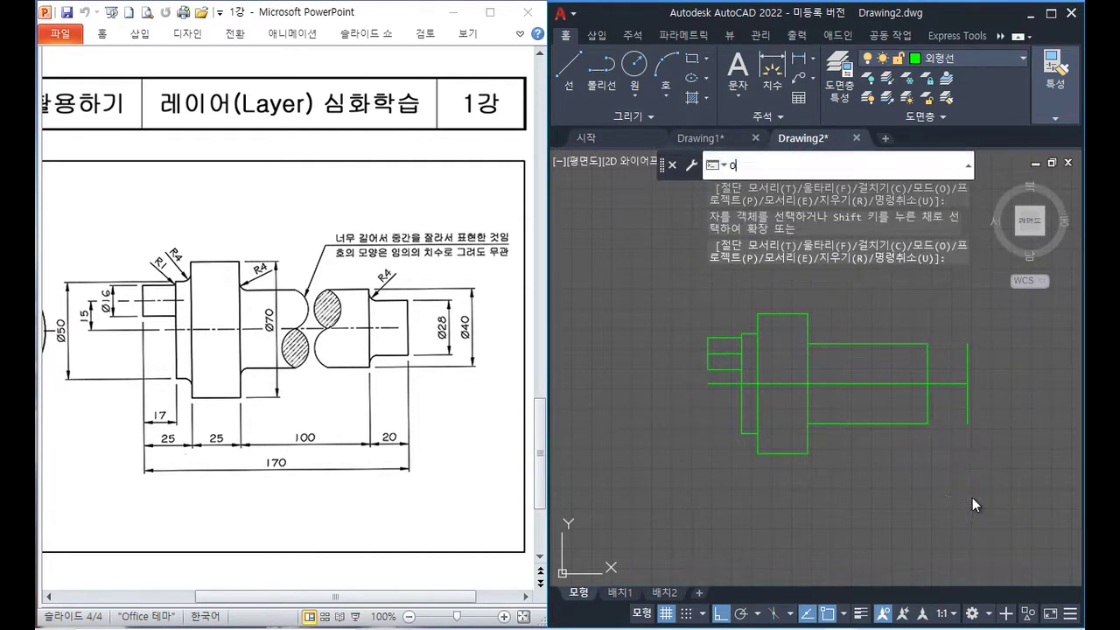
key("Return")
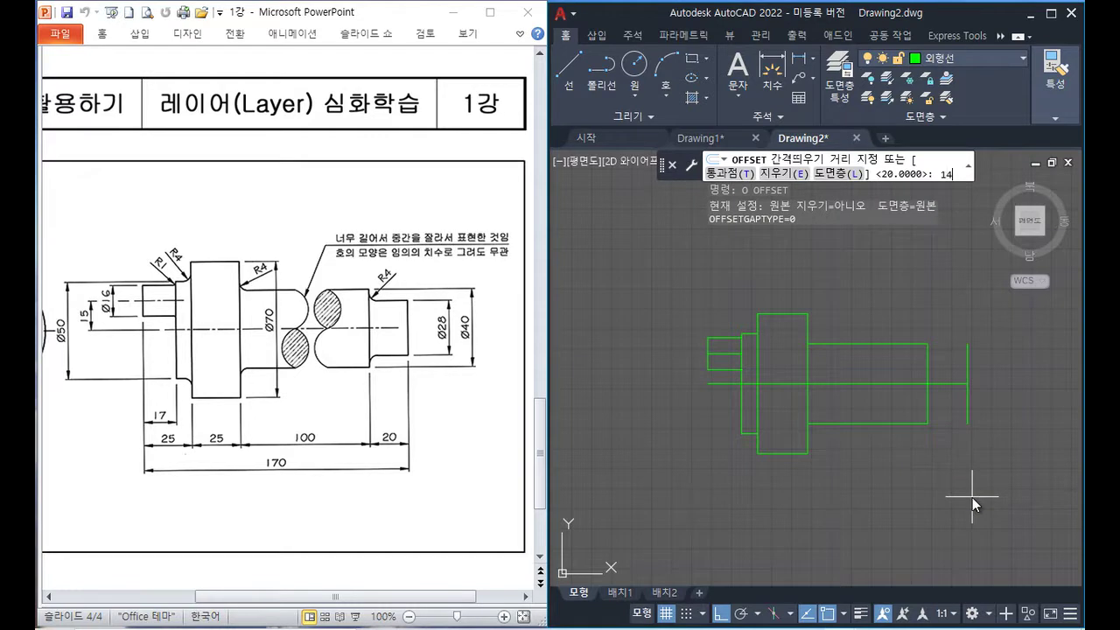
key("Return")
left_click(944, 383)
left_click(953, 407)
key("Return")
- Trim the end step's upper and lower lines and the leftover stub to finish the 20-long step
type("tr")
key("Return")
left_click(946, 372)
left_click(914, 339)
left_click(1015, 437)
left_click(952, 411)
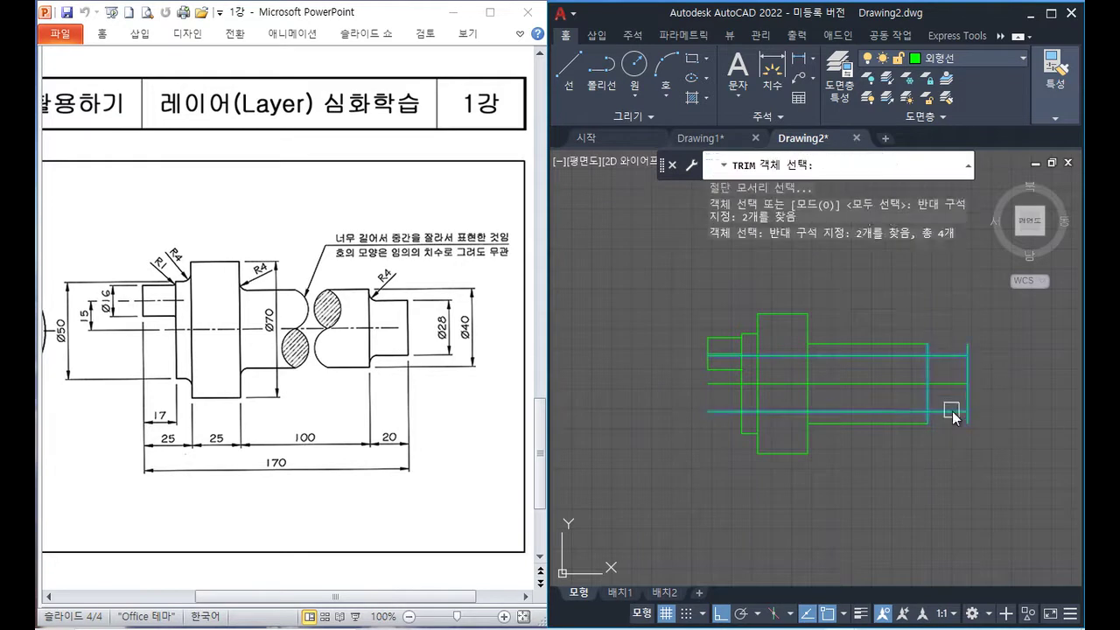
key("Return")
left_click(885, 411)
left_click(903, 355)
left_click(968, 422)
key("Return")
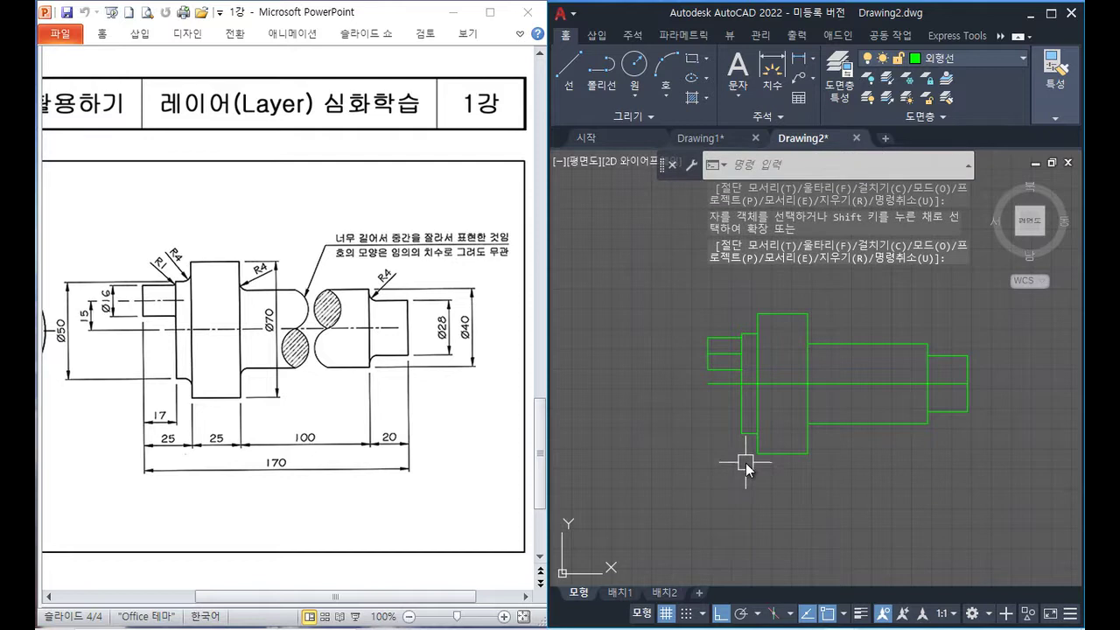
type("l")
key("Return")
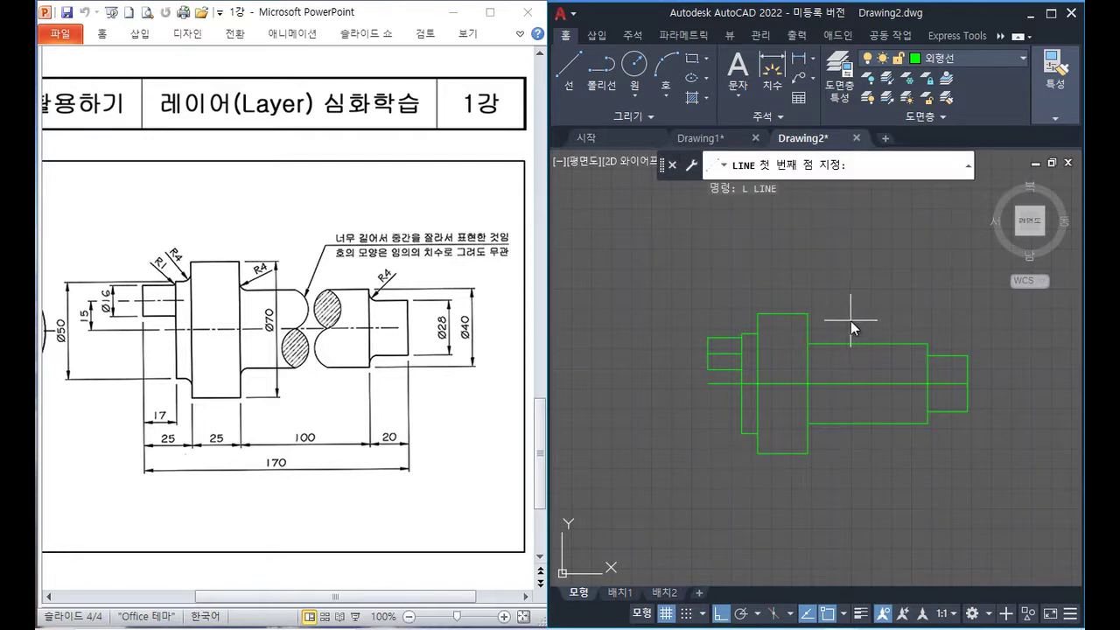
- Draw a vertical line crossing the middle Ø40 shaft step
left_click(850, 320)
left_click(852, 475)
key("Return")
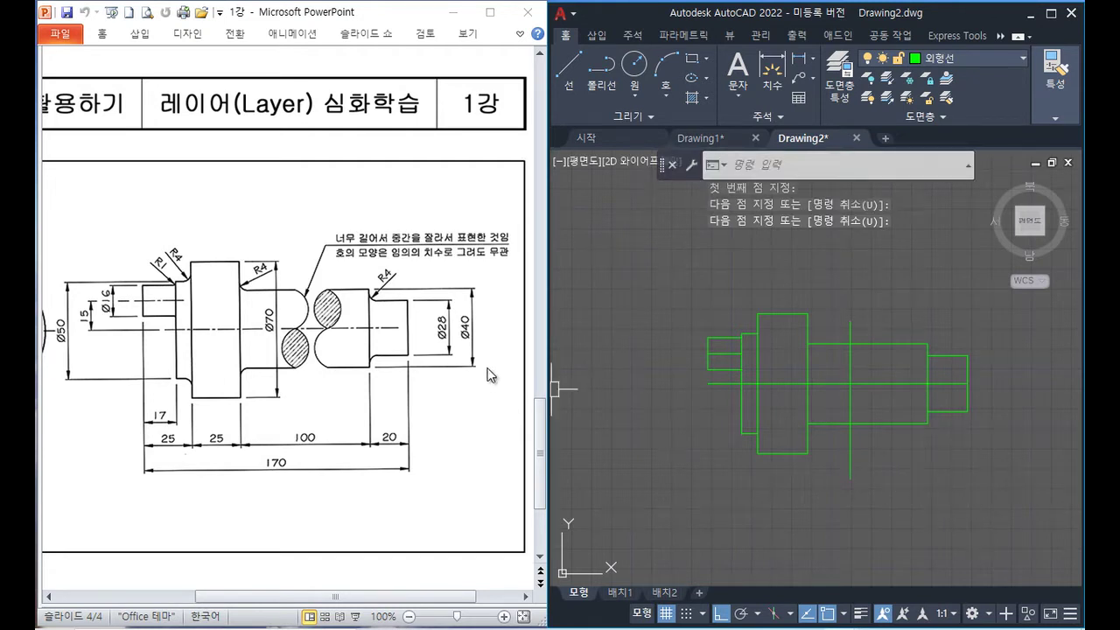
left_click_drag(488, 340, 486, 343)
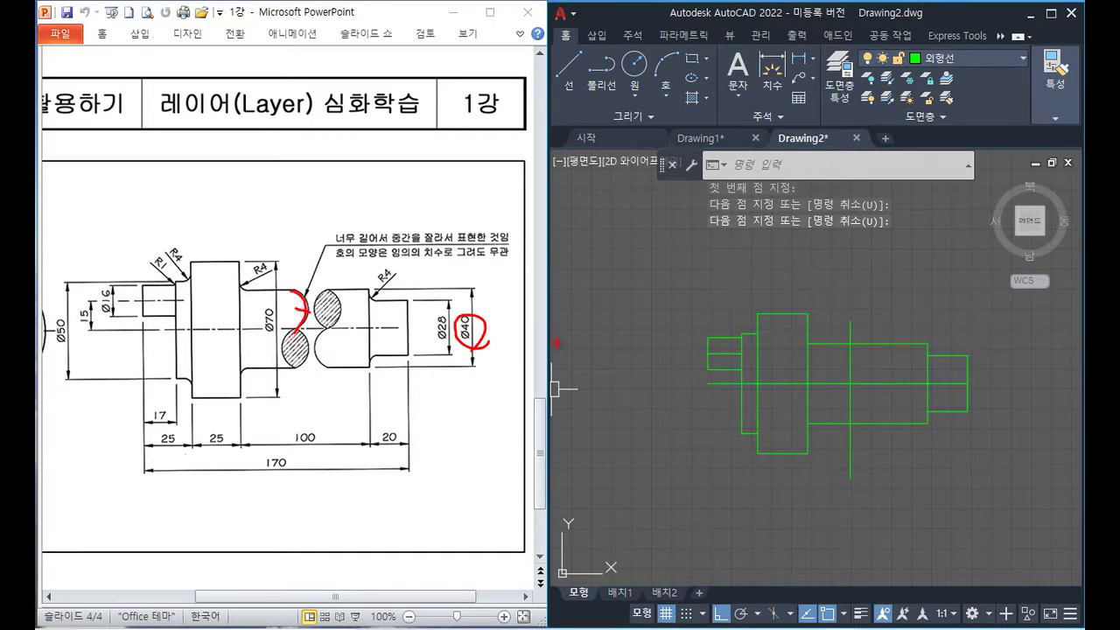
key("Escape")
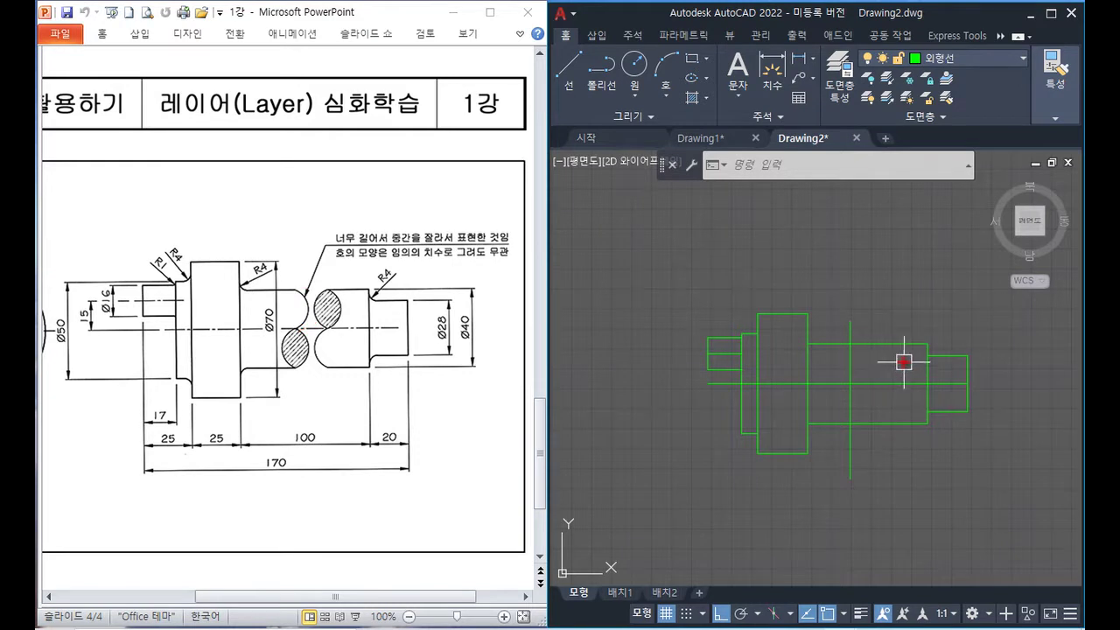
- Draw a Start-End-Radius arc of radius 12 on the vertical line
left_click(667, 98)
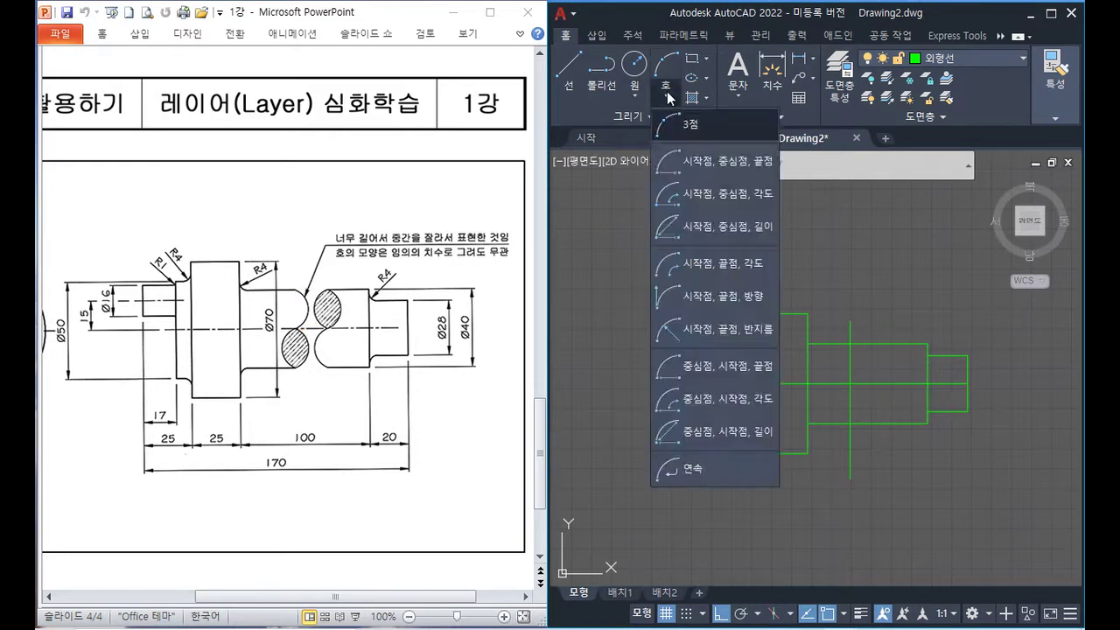
left_click(726, 329)
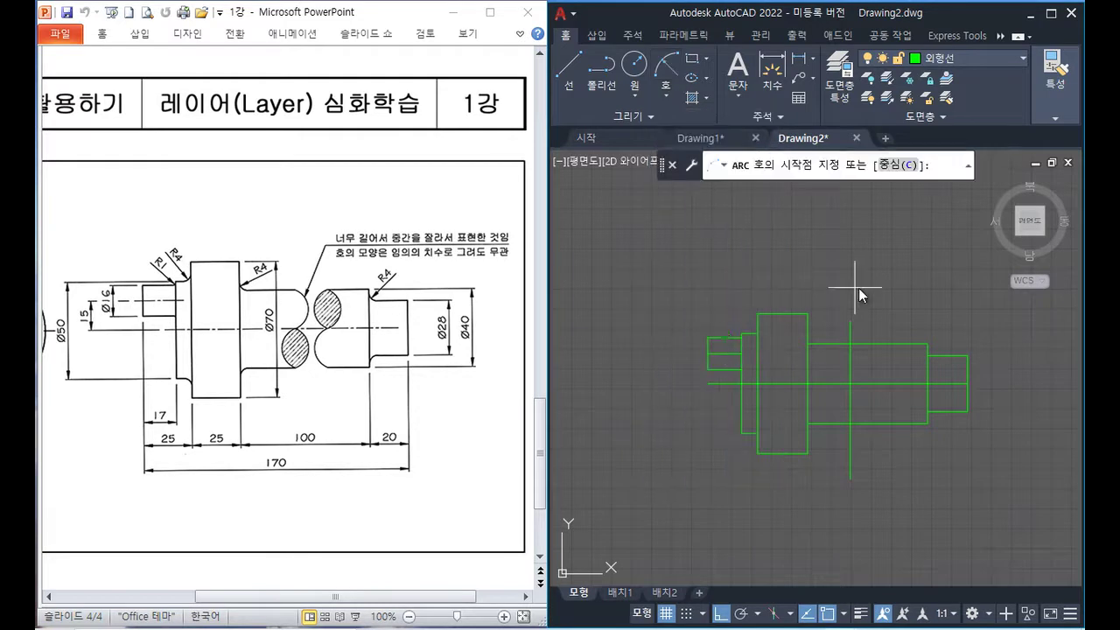
left_click(849, 384)
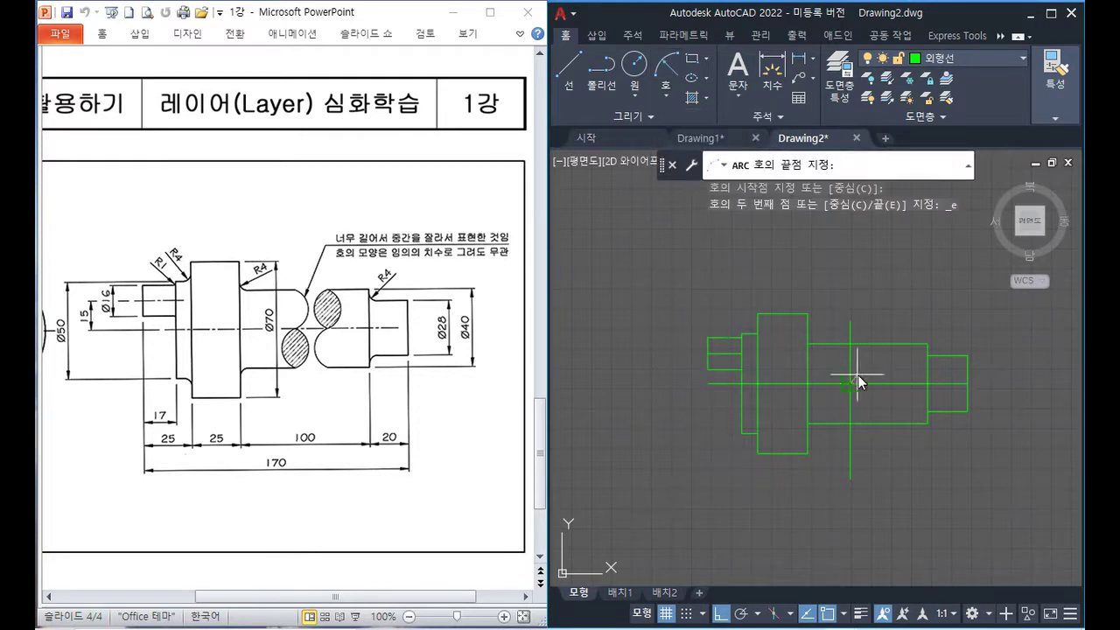
left_click(851, 346)
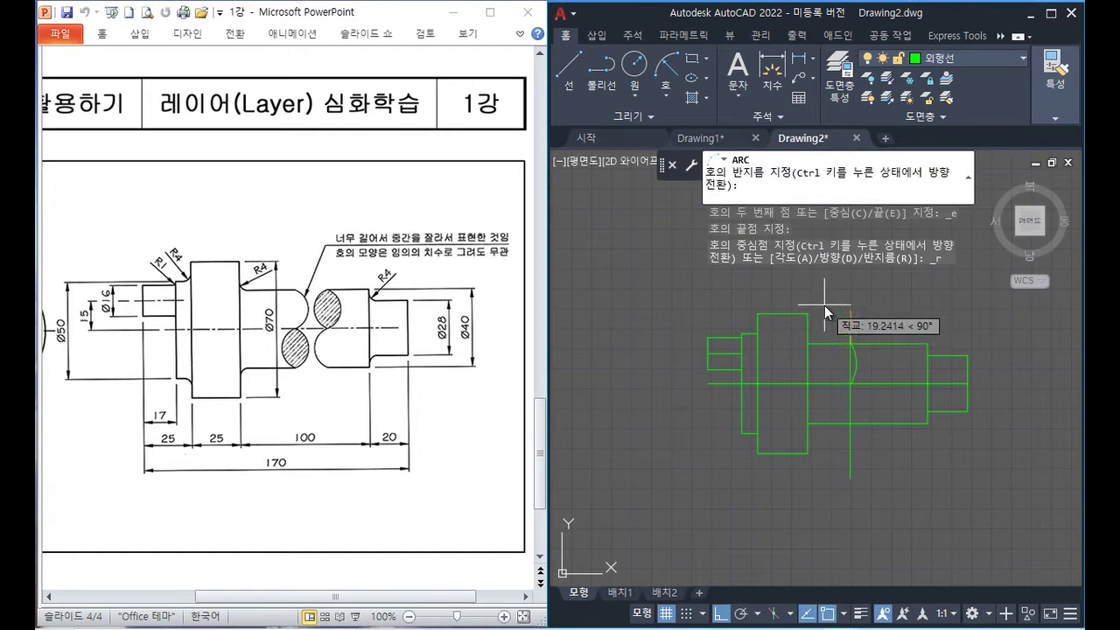
type("12")
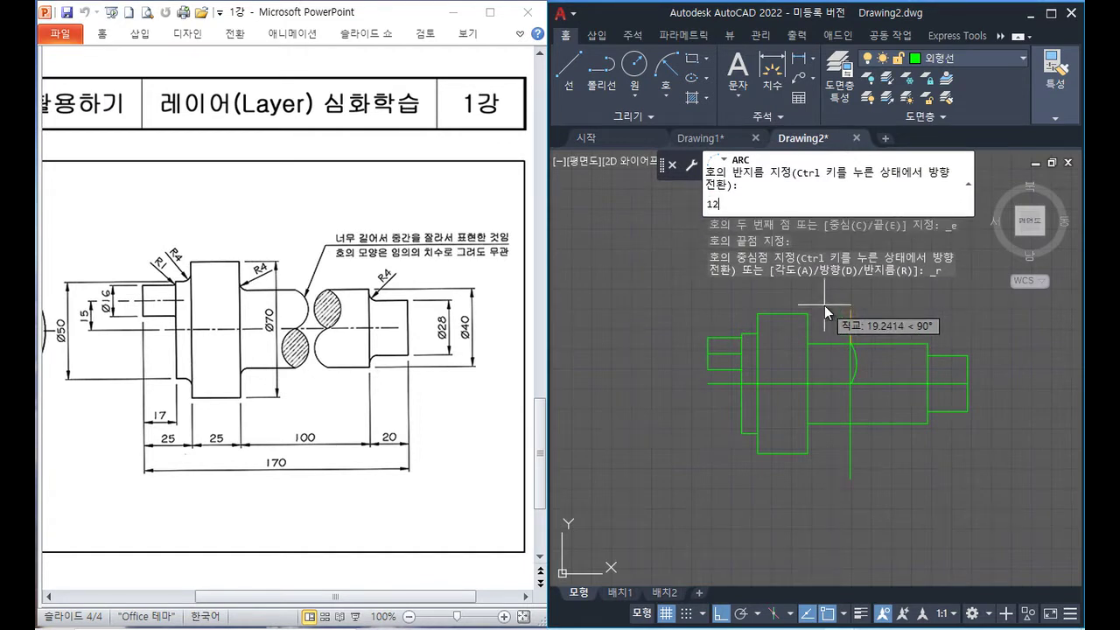
key("Return")
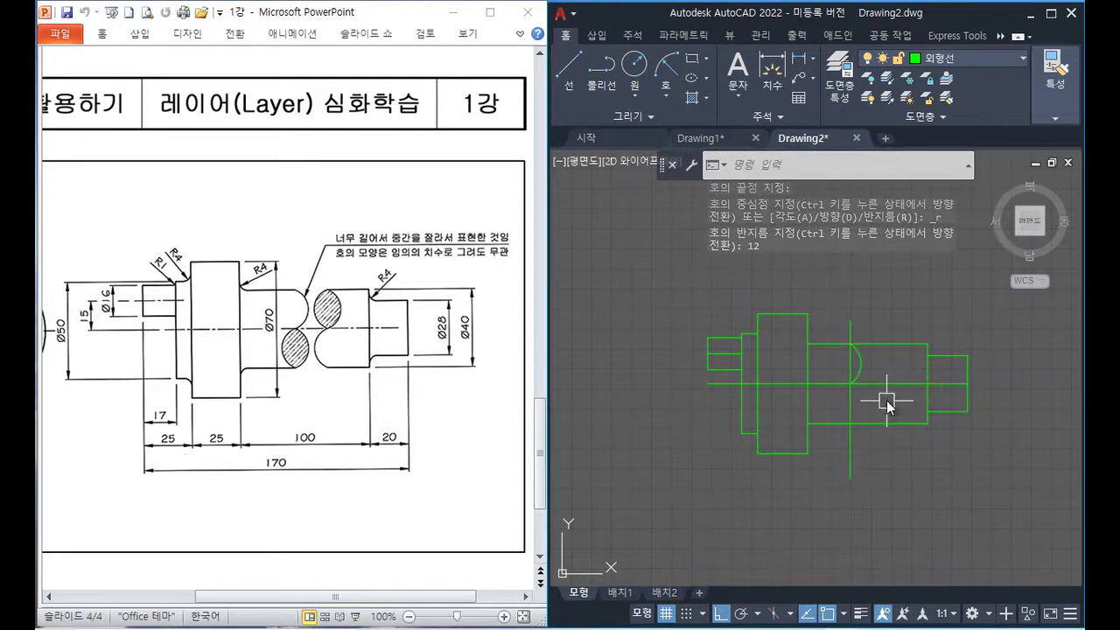
- Select the new radius-12 arc for copying
type("co")
key("Return")
left_click(858, 359)
key("Return")
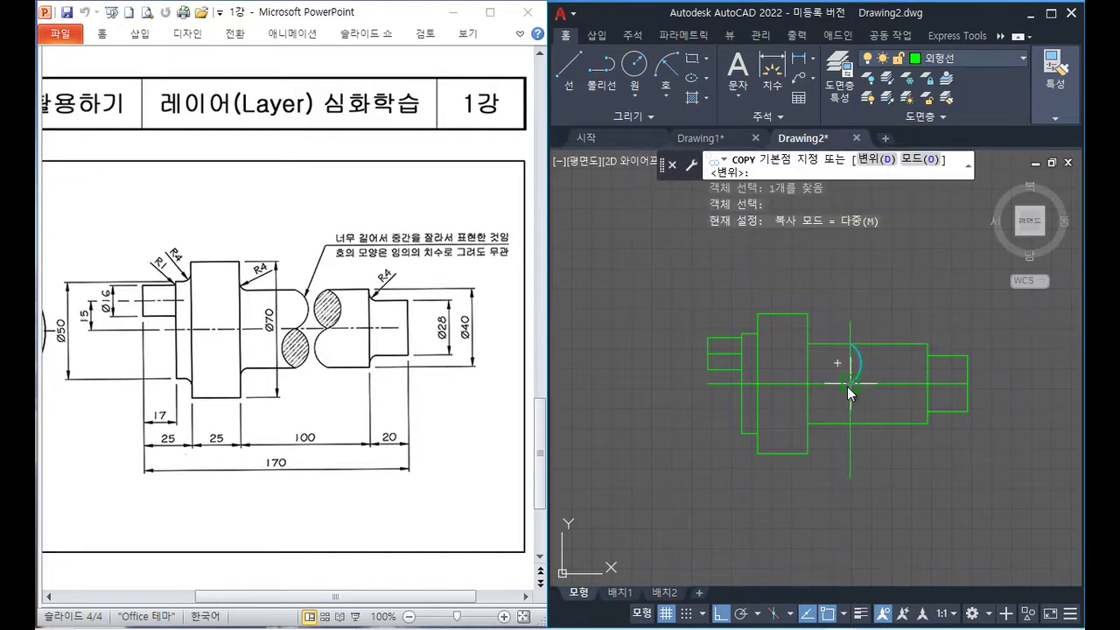
- Copy the arc below the original and mirror it to form the first break curve
left_click(850, 383)
left_click(849, 421)
key("Return")
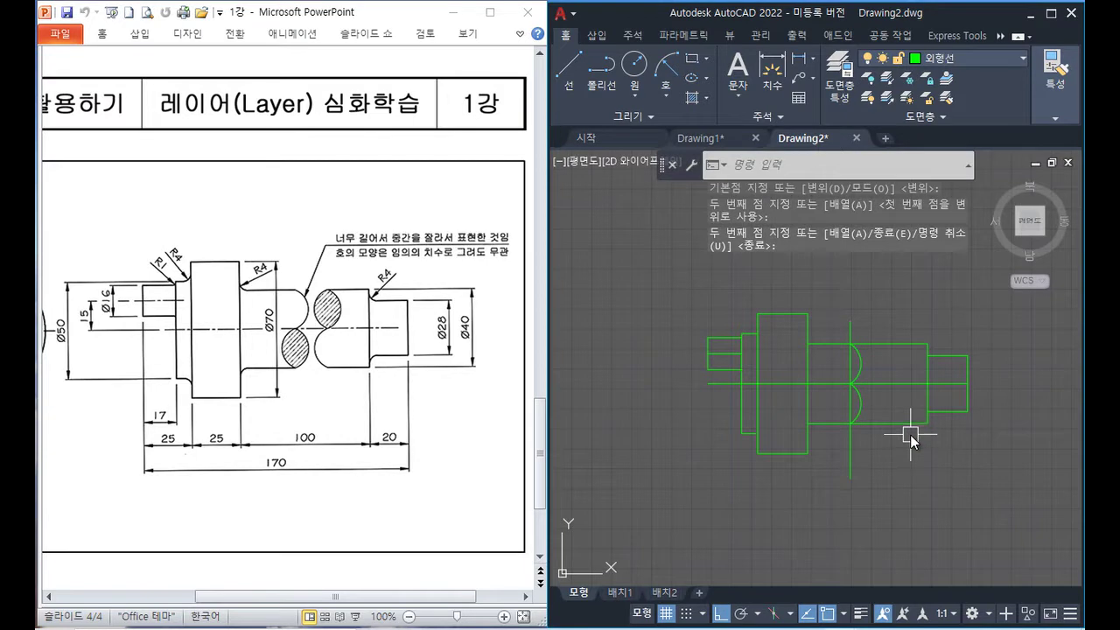
type("mi")
key("Return")
left_click(866, 403)
key("Return")
left_click(850, 323)
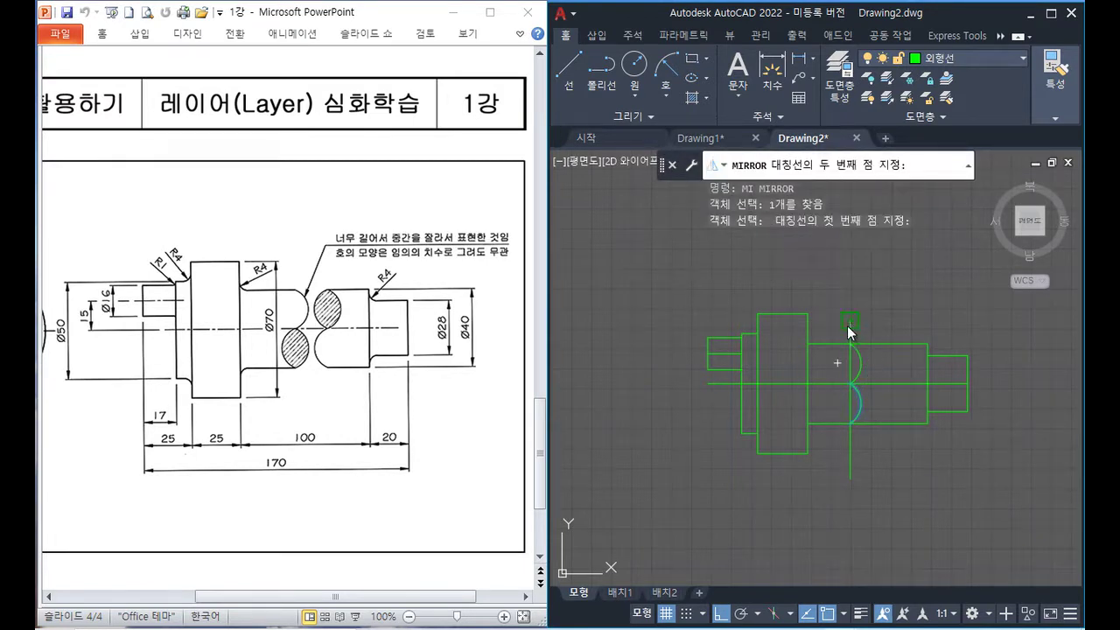
left_click(856, 461)
key("Return")
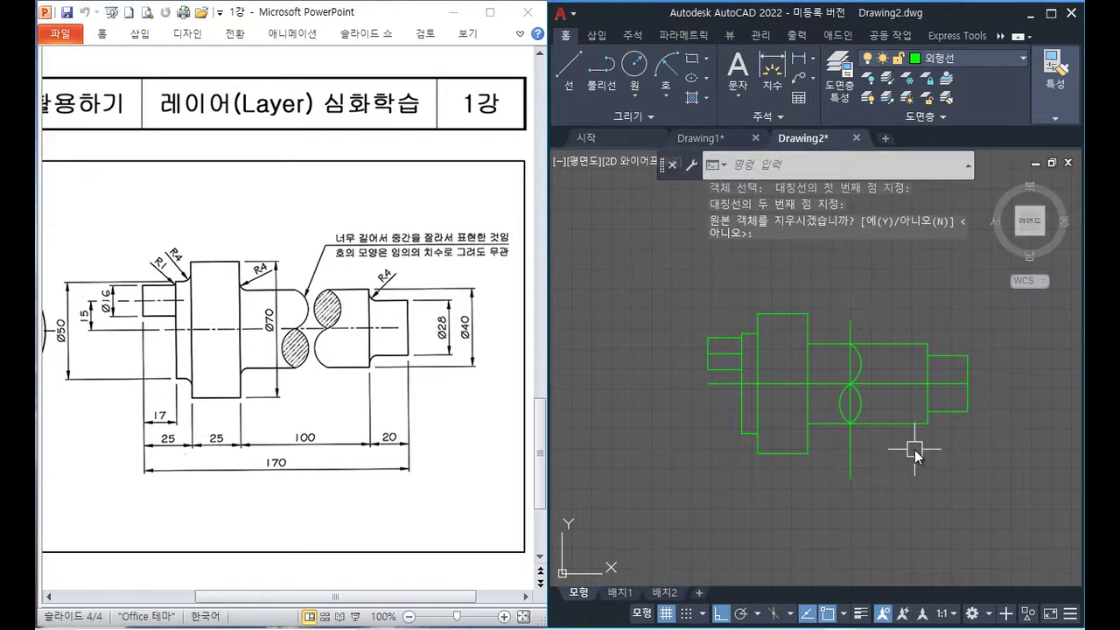
- Copy both break arcs 14 units to the right
type("co")
key("Return")
left_click(860, 368)
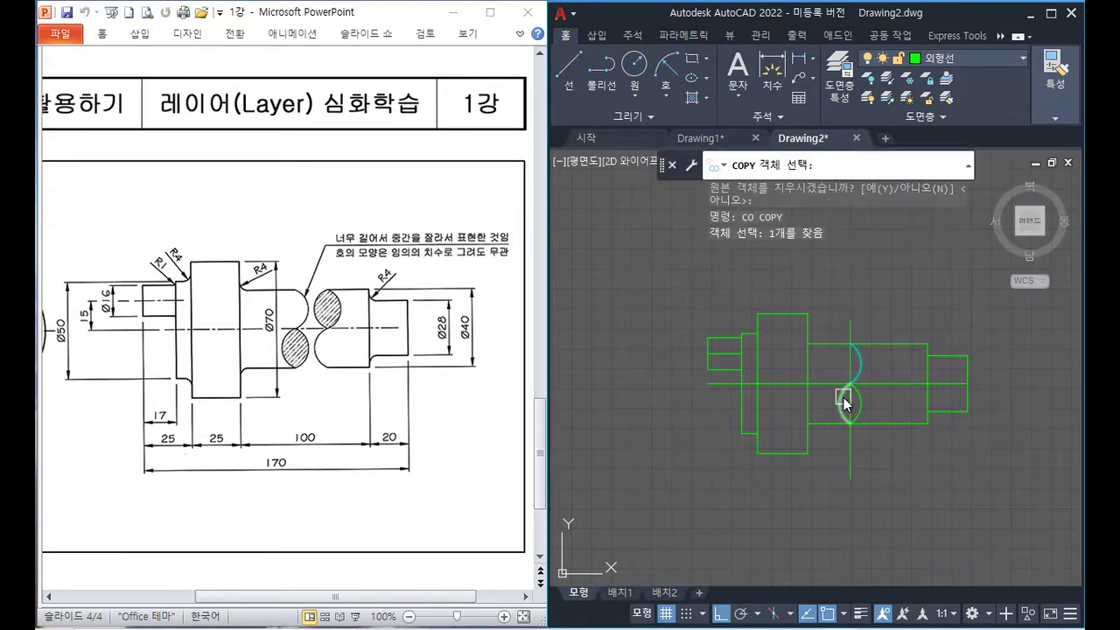
left_click(844, 403)
key("Return")
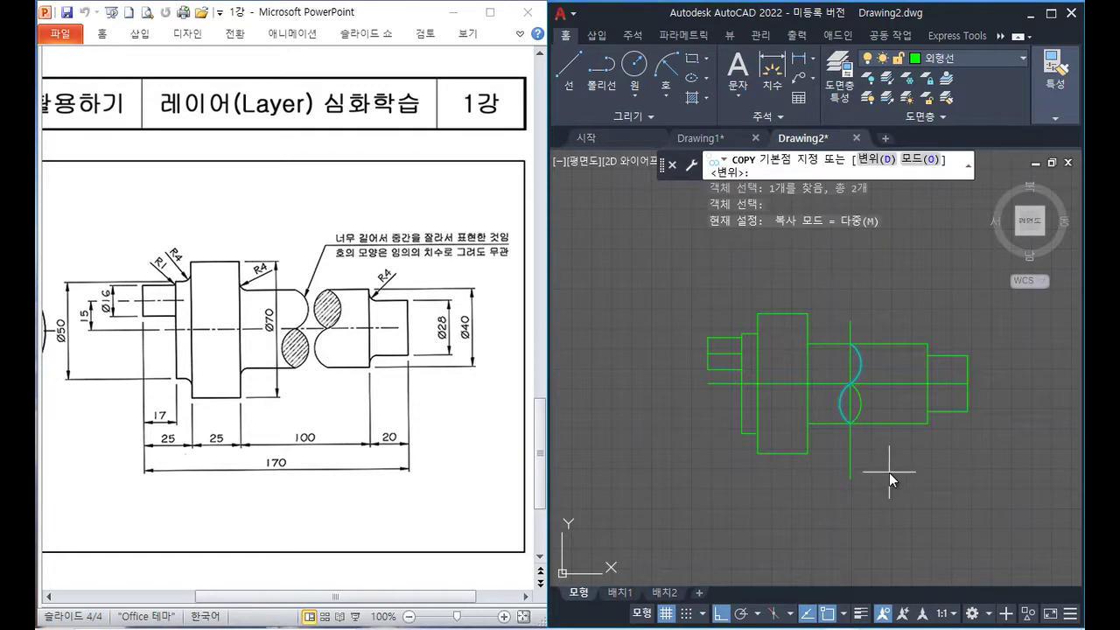
left_click(889, 472)
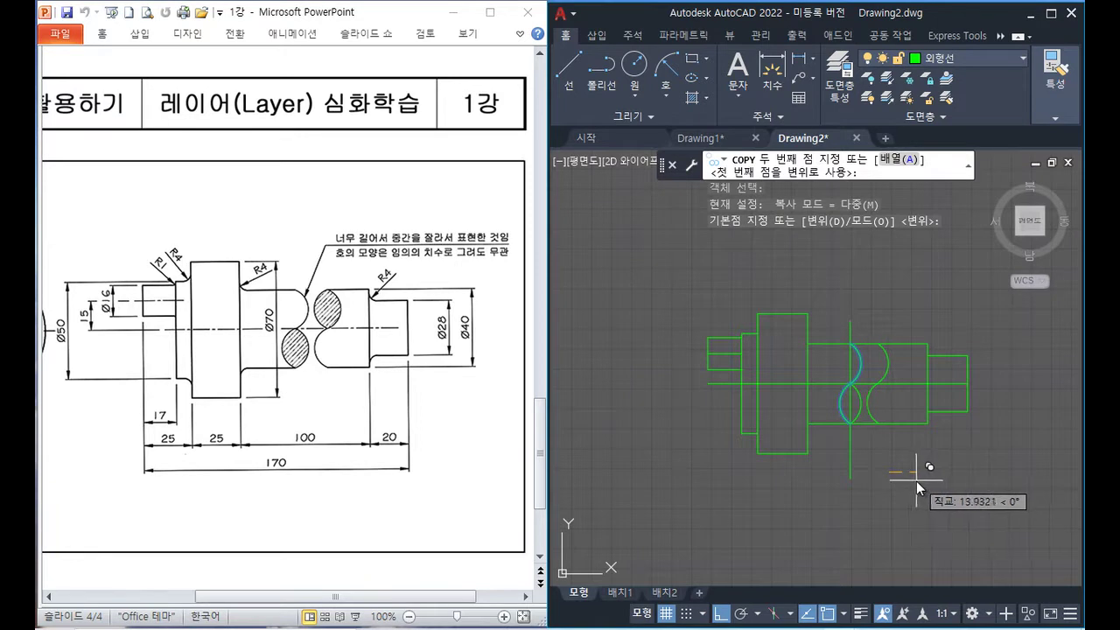
type("14")
key("Return")
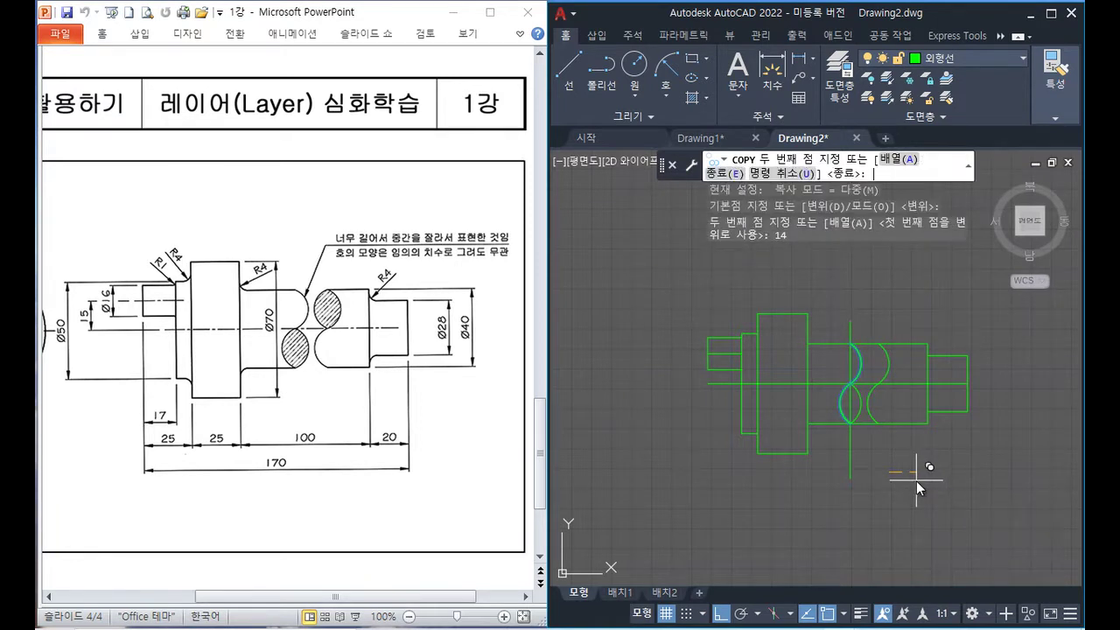
key("Return")
- Mirror one copied arc about a vertical line to close the second break curve
scroll(901, 379, "up", 2)
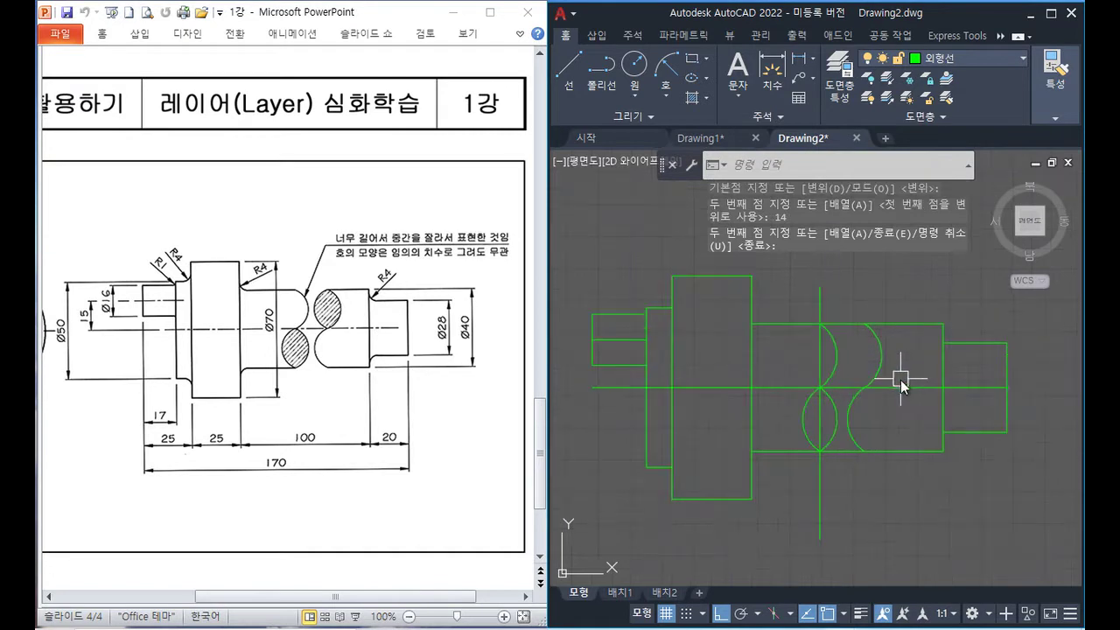
type("MI")
key("Return")
left_click(879, 357)
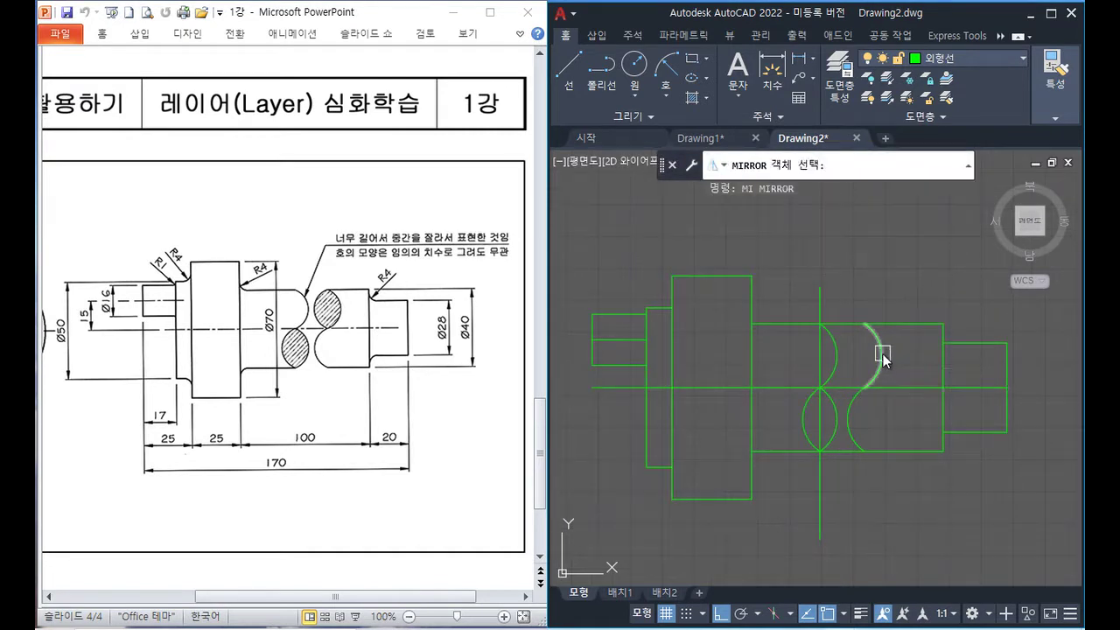
key("Return")
left_click(864, 387)
left_click(865, 324)
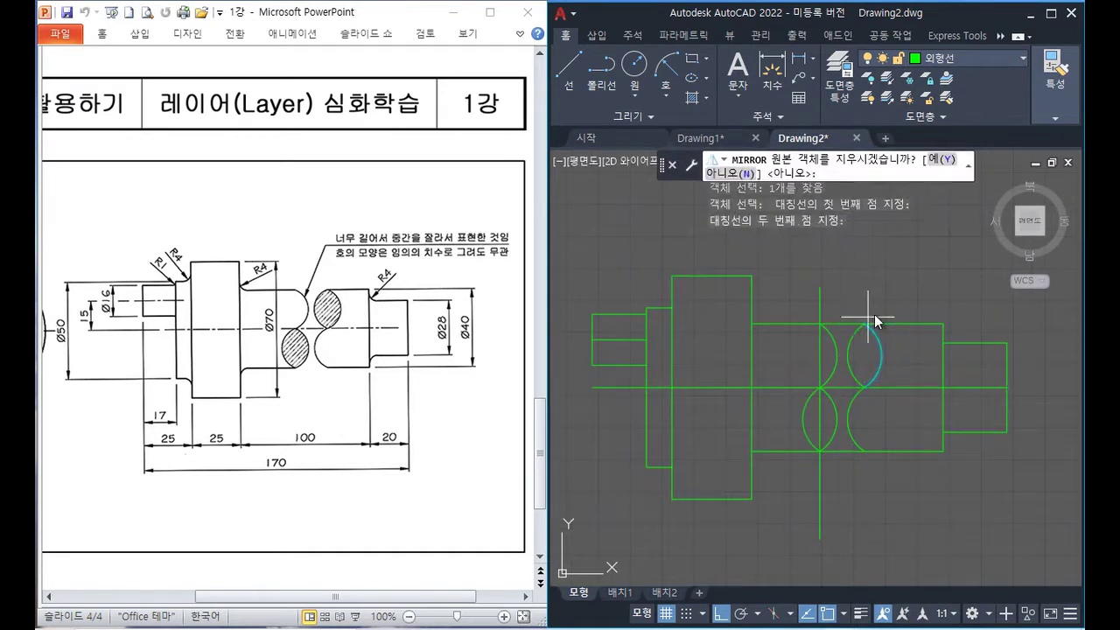
key("Return")
- Delete the vertical construction line, trim the gap and pan to show the whole shaft
left_click(820, 295)
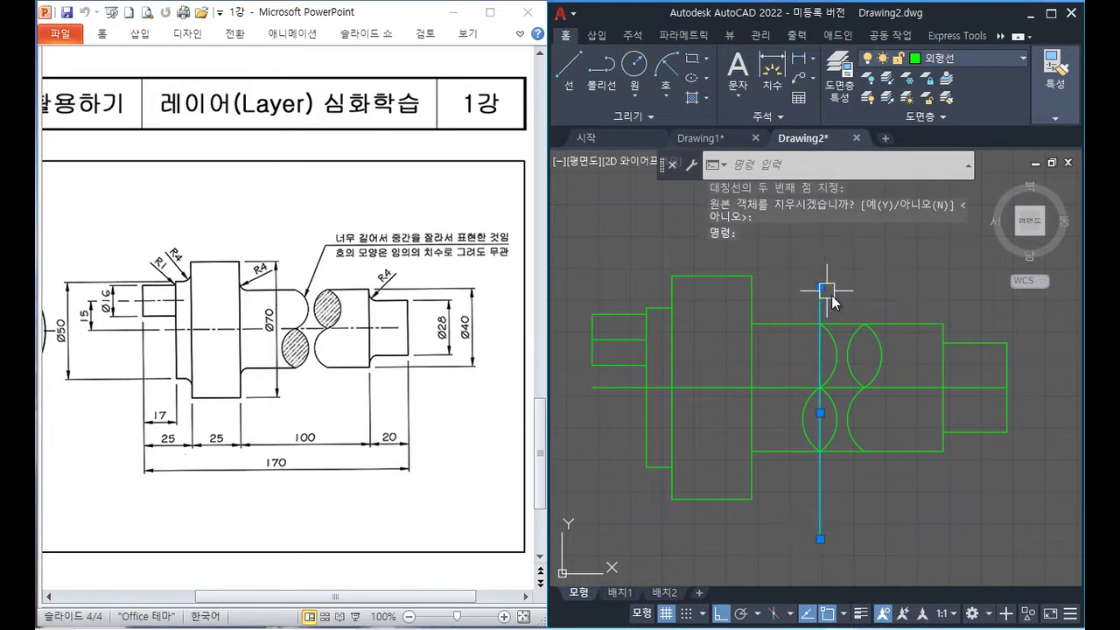
key("Delete")
type("tr")
key("Return")
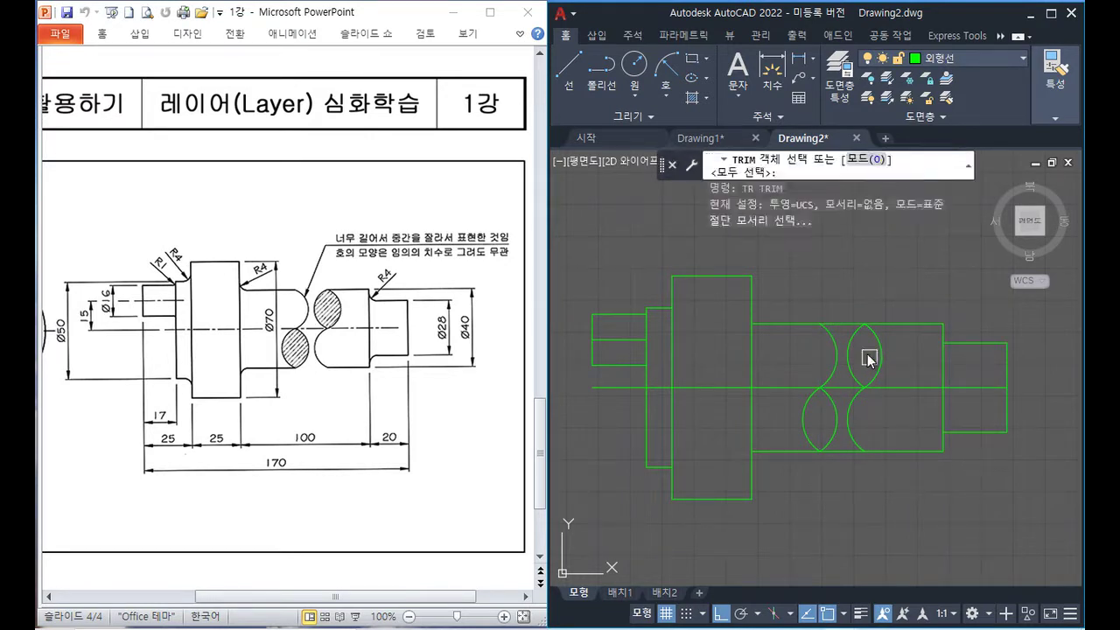
left_click(845, 320)
key("Return")
scroll(901, 487, "down", 2)
middle_click_drag(901, 487, 856, 478)
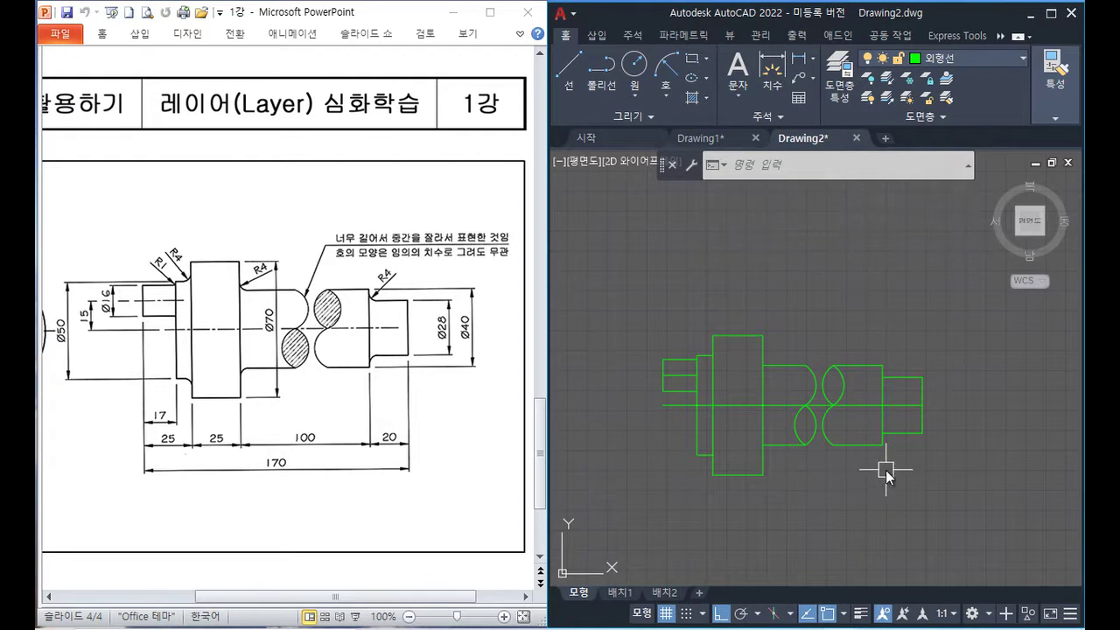
- Trim the axis line's left end and move both axis lines to the 중심선 layer
key("space")
left_click(670, 405)
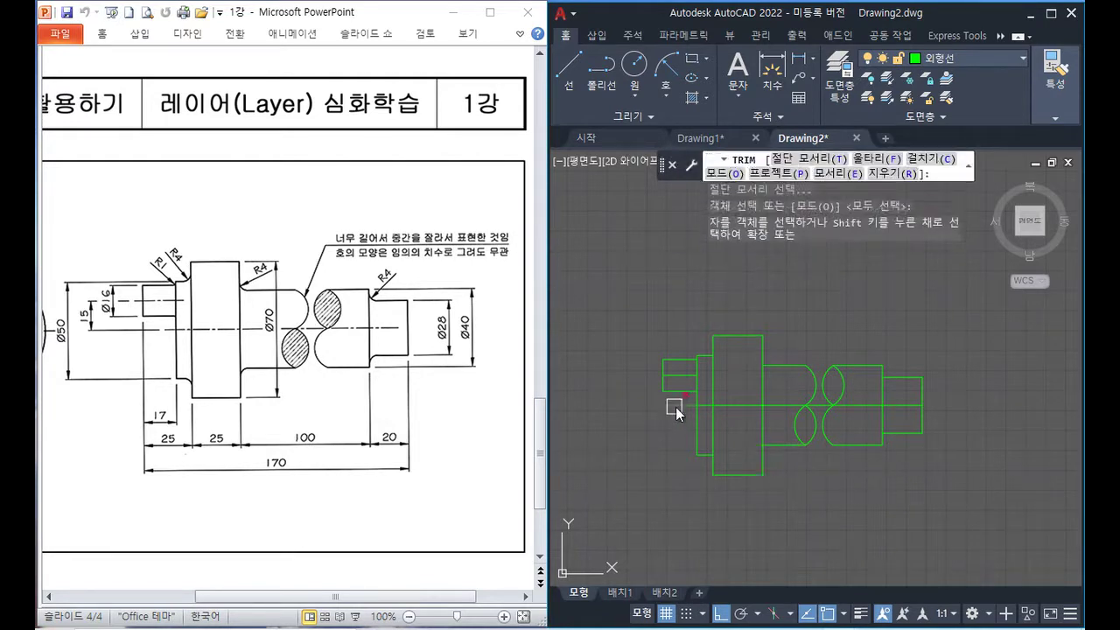
key("Return")
left_click(776, 407)
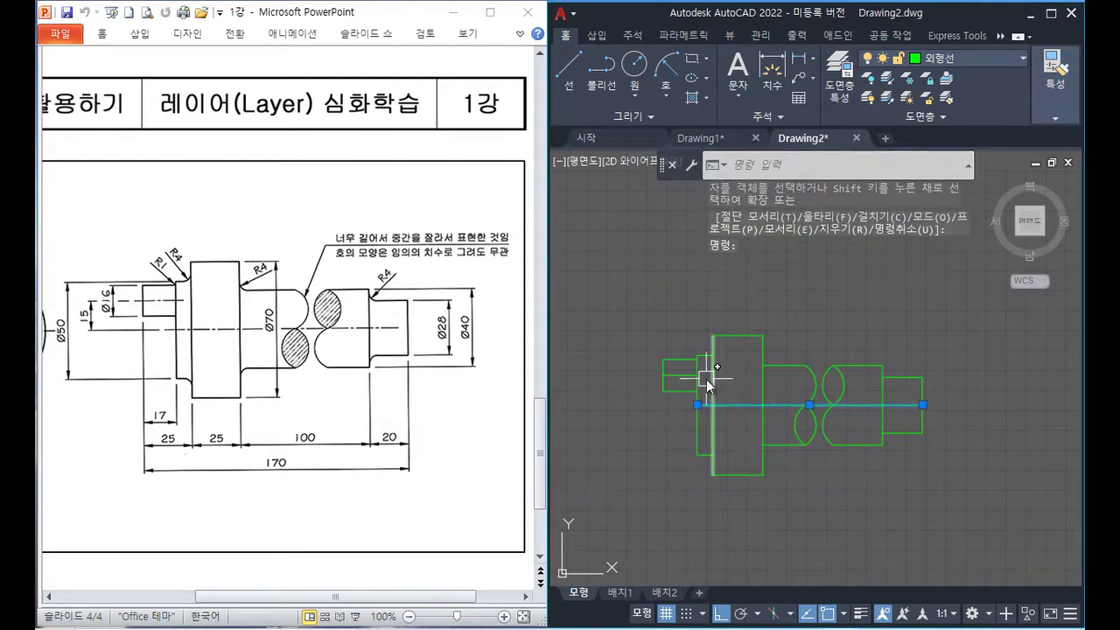
left_click(679, 374)
left_click(972, 60)
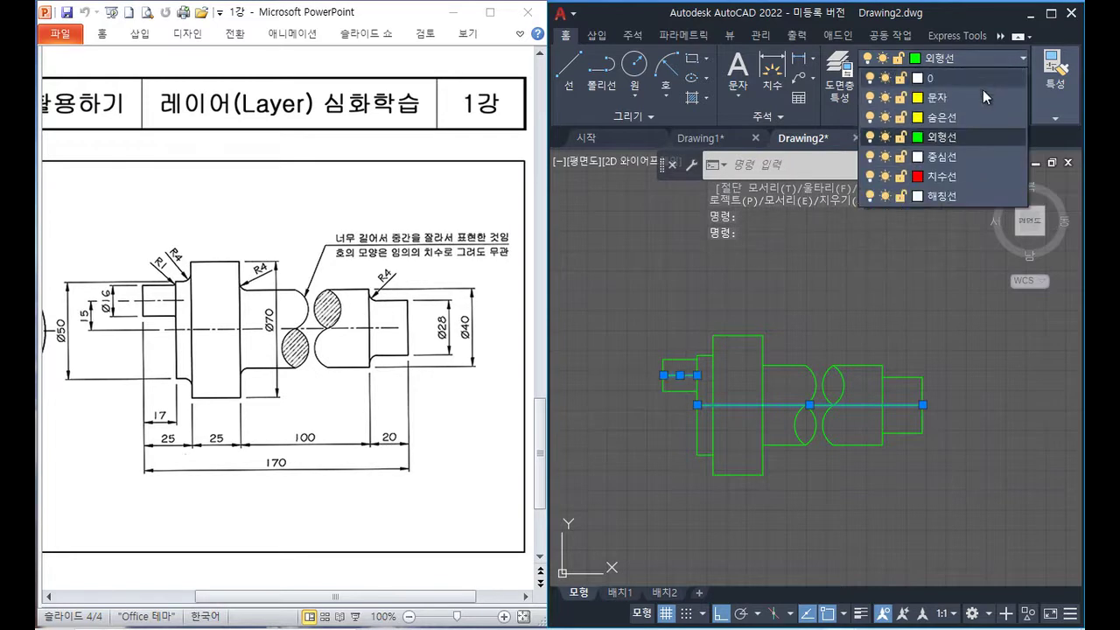
left_click(941, 156)
key("Escape")
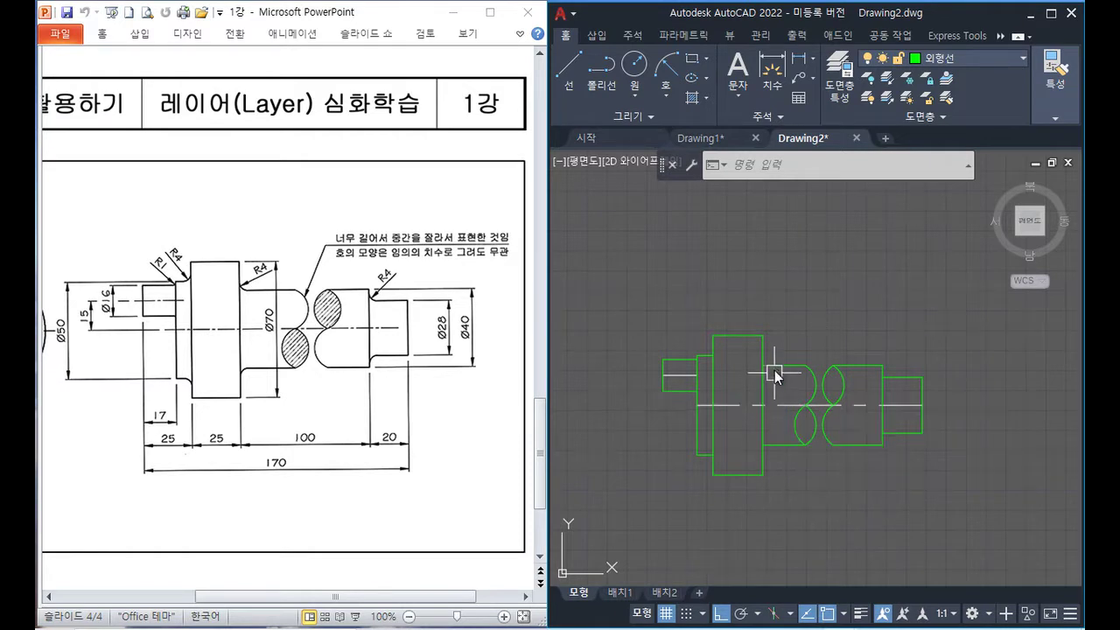
- Set the linetype scale (LTS) to 0.3
type("lts")
key("Return")
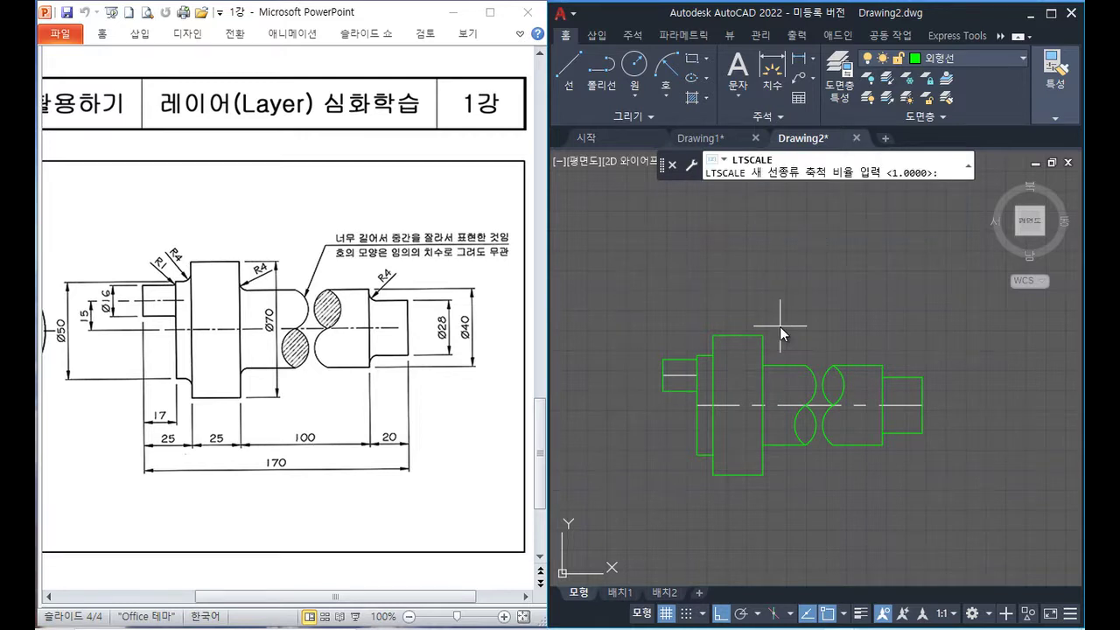
type("3")
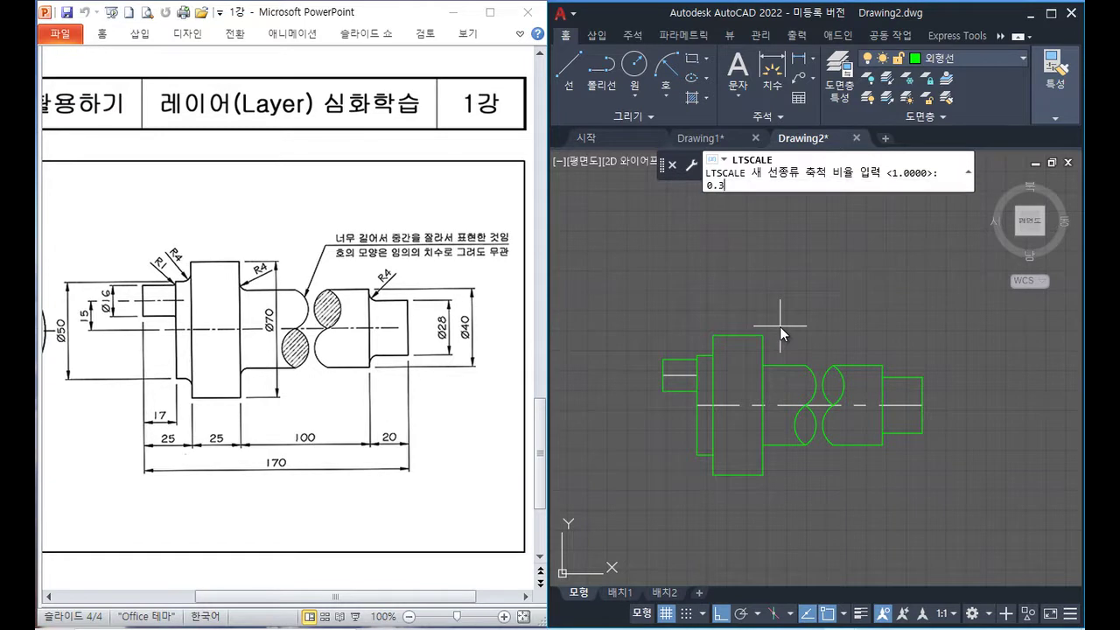
key("Return")
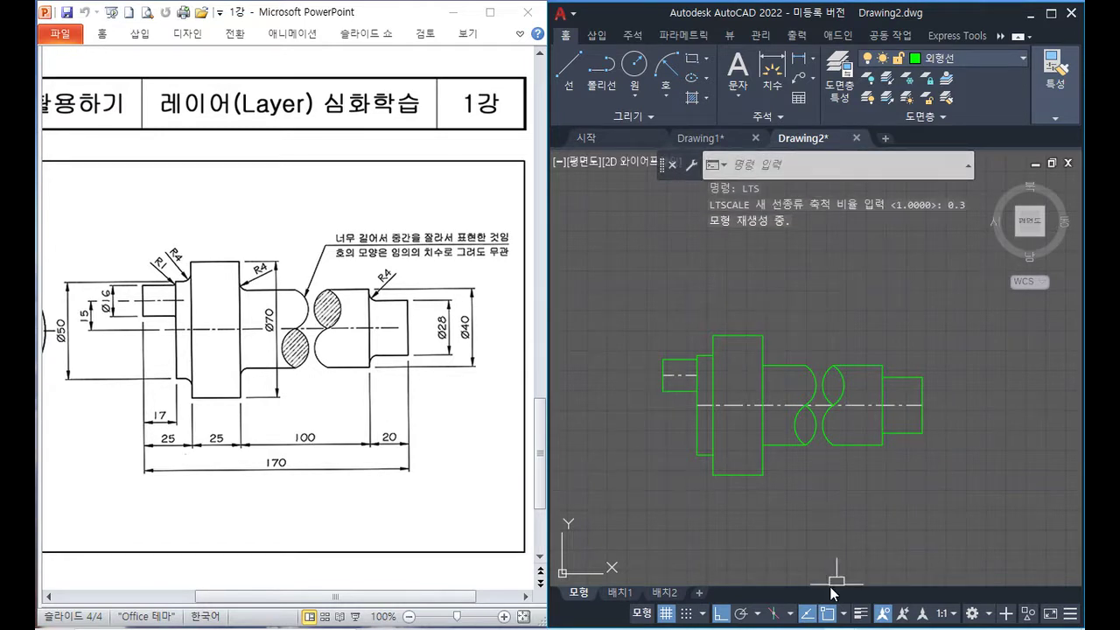
type("len")
key("Return")
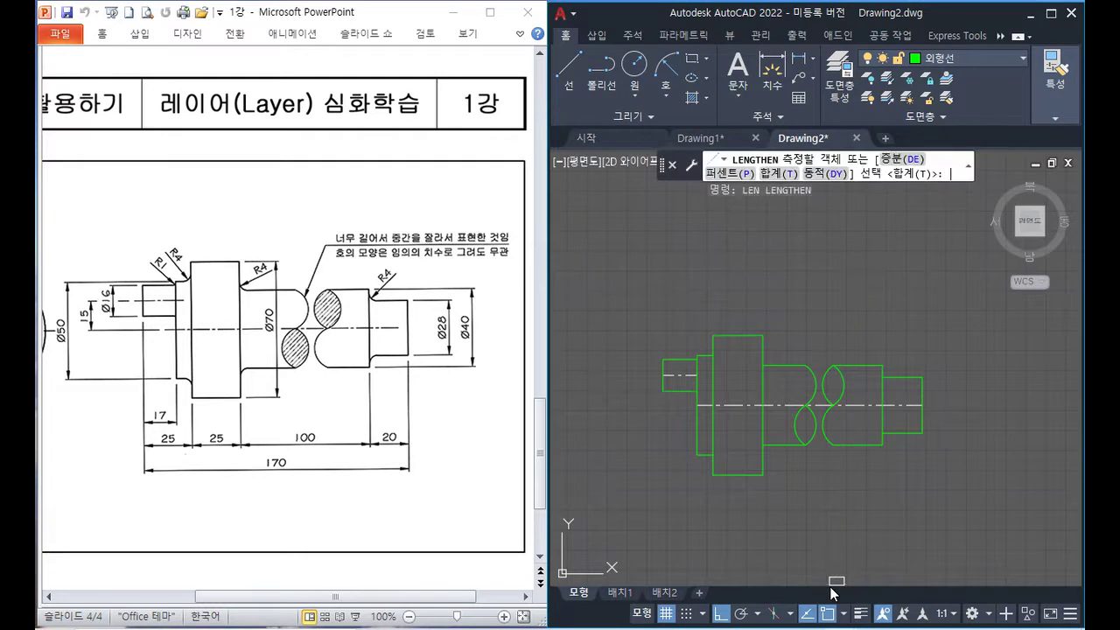
- Lengthen the main axis line and both ends of the small left axis line by 5
type("E")
key("Return")
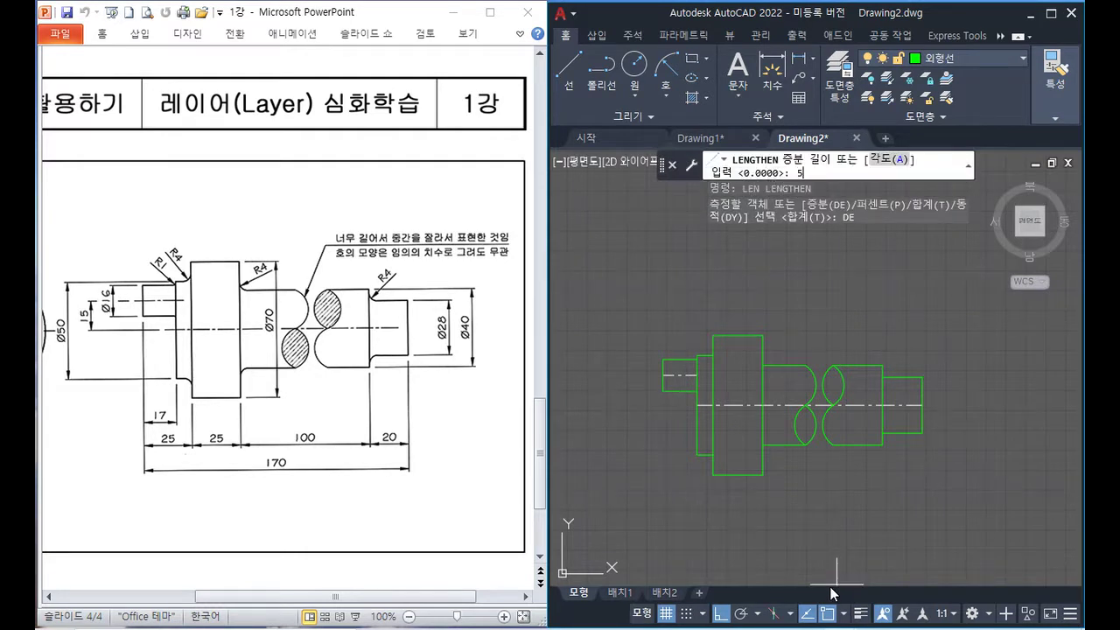
key("Return")
left_click(736, 405)
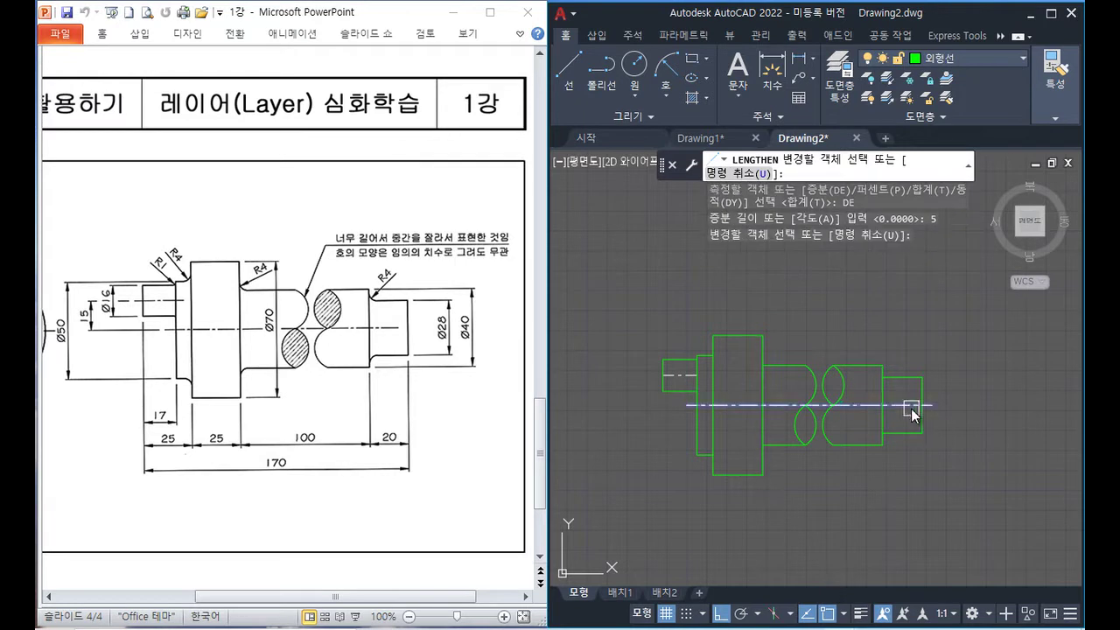
left_click(674, 377)
left_click(686, 379)
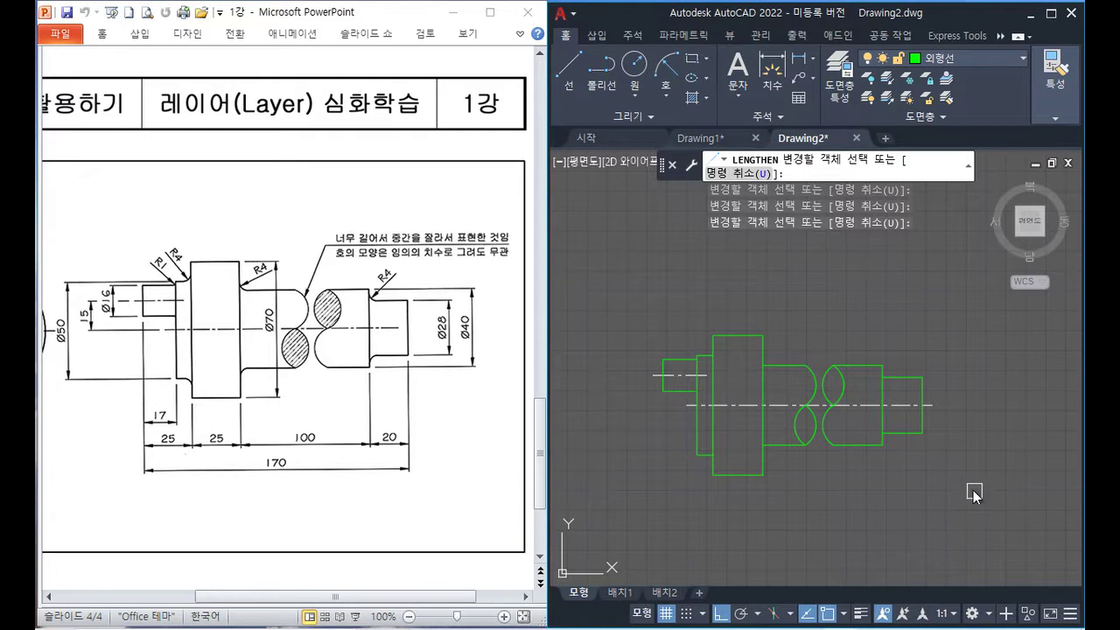
key("Return")
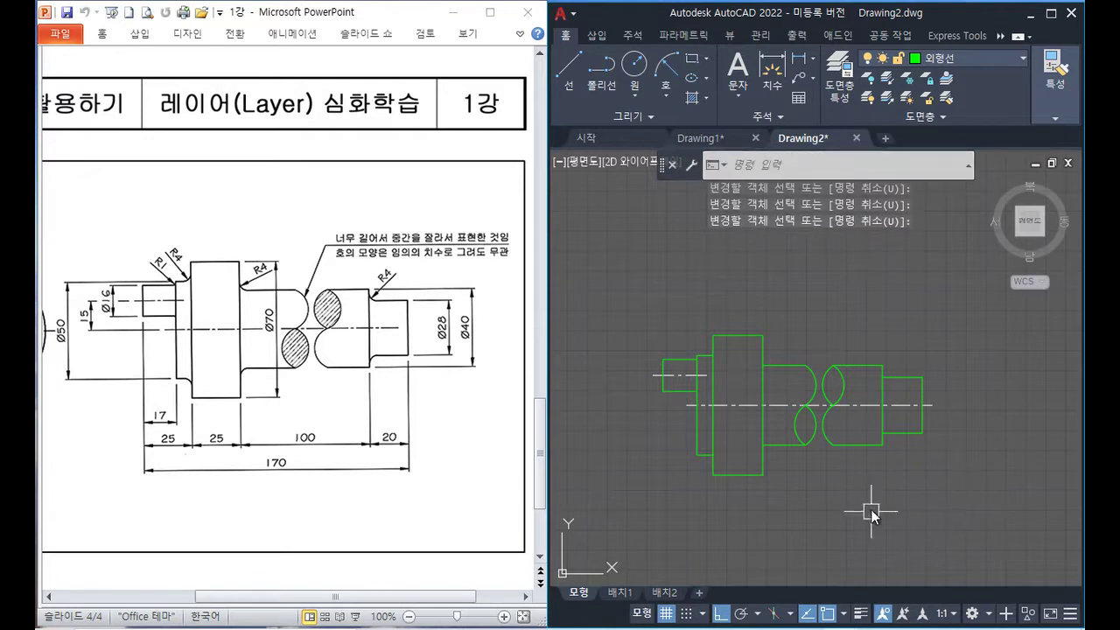
- Set up FILLET with No-trim mode, radius 4 and Multiple selection
type("f")
key("Return")
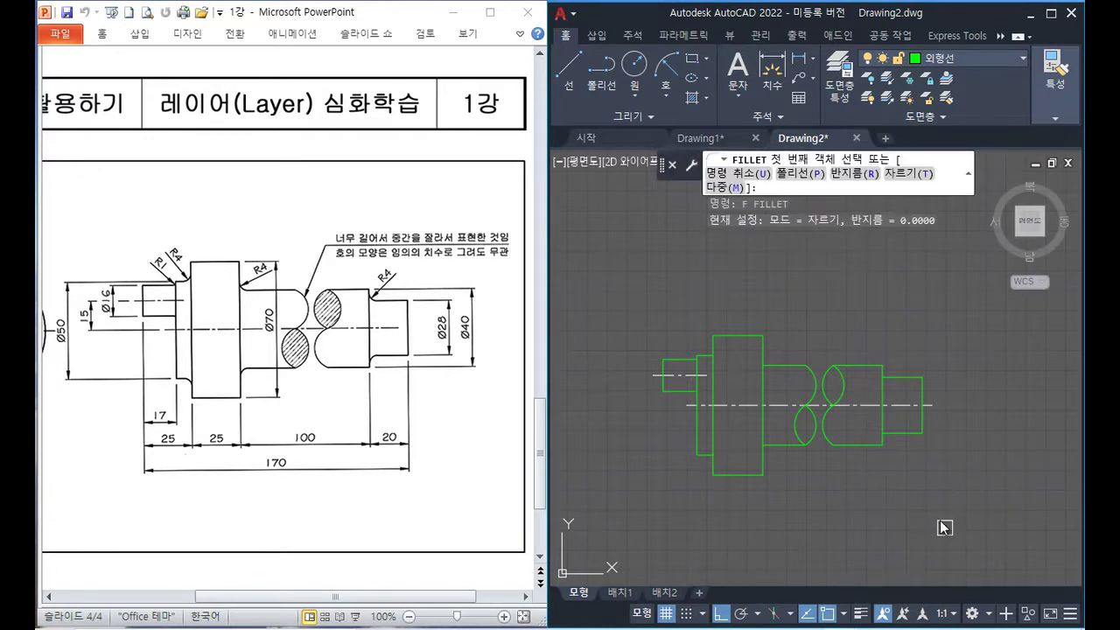
type("t")
key("Return")
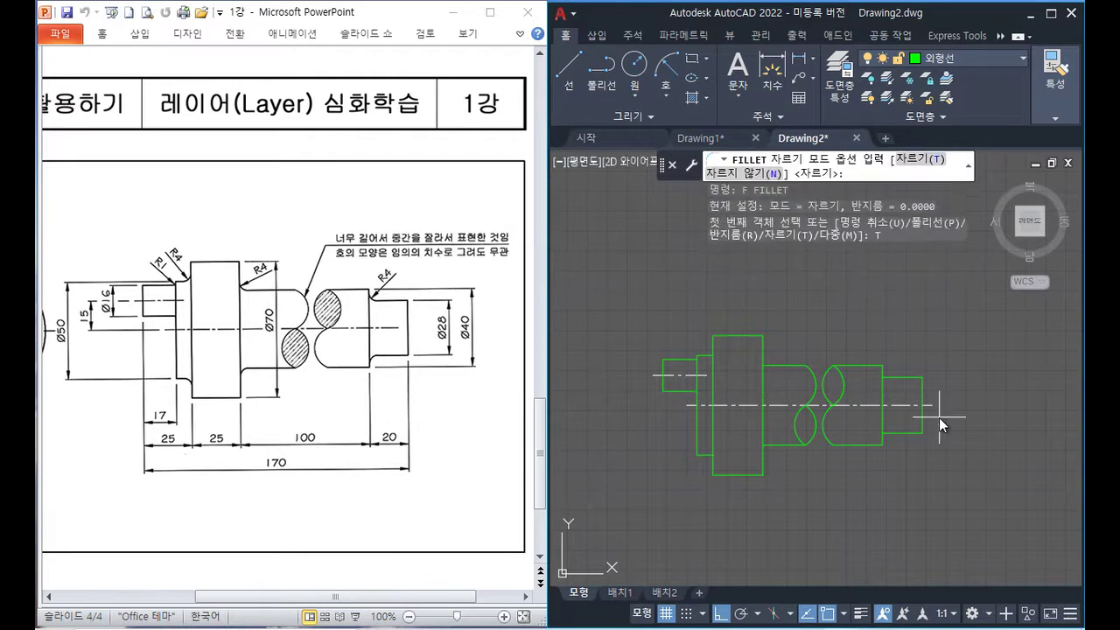
type("n")
key("Return")
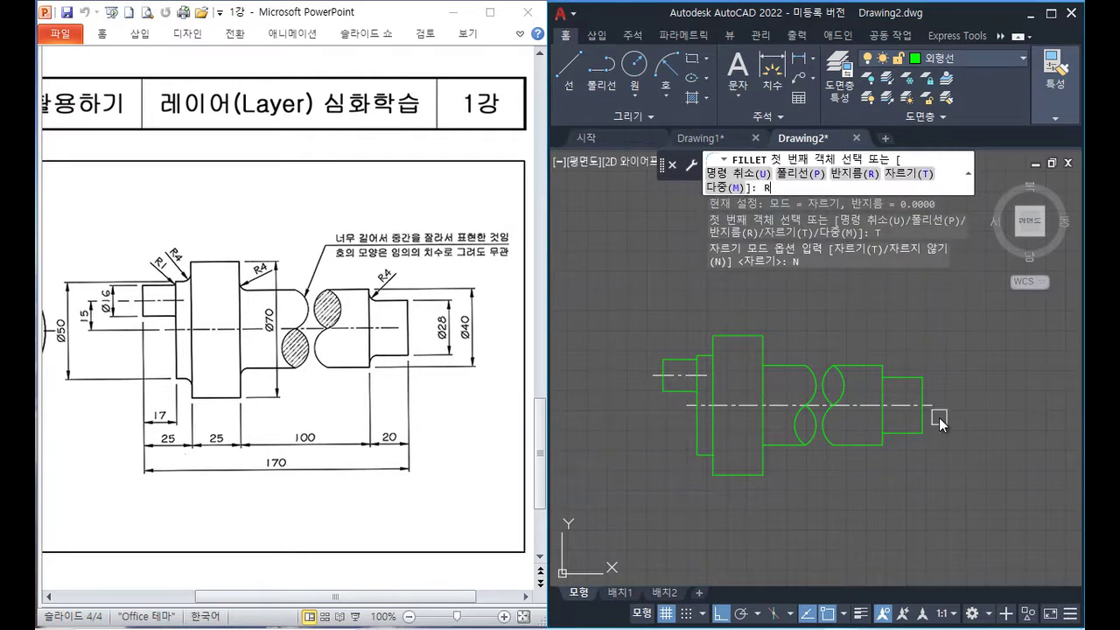
key("Return")
type("4")
key("Return")
type("m")
key("Return")
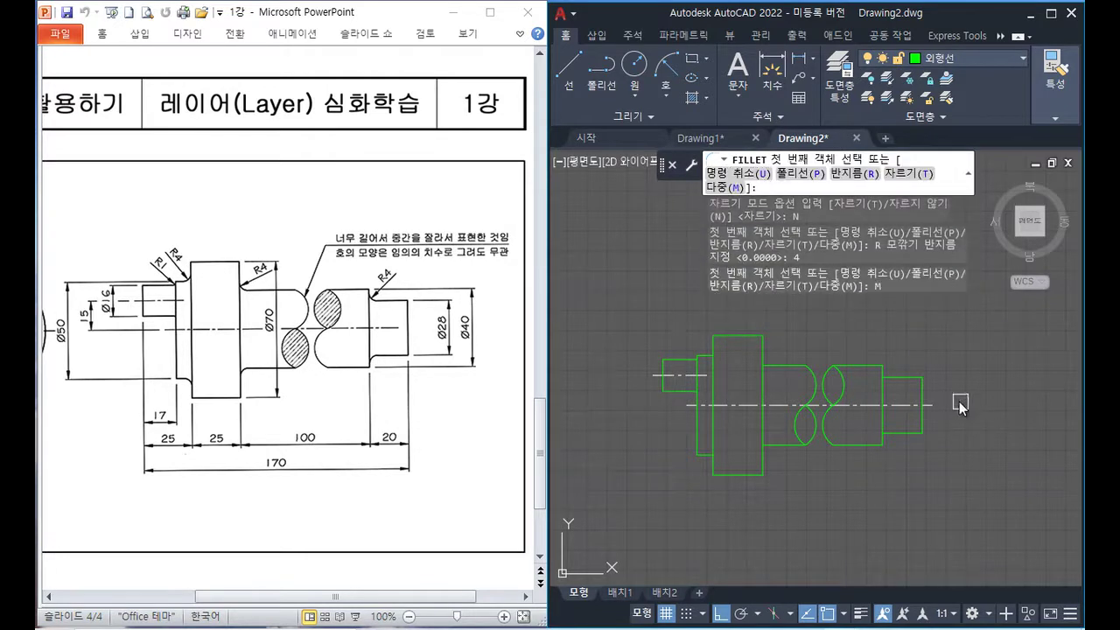
- Round the top right shoulder corner and the bottom-left step corner with radius 4
scroll(892, 393, "up", 3)
left_click(901, 354)
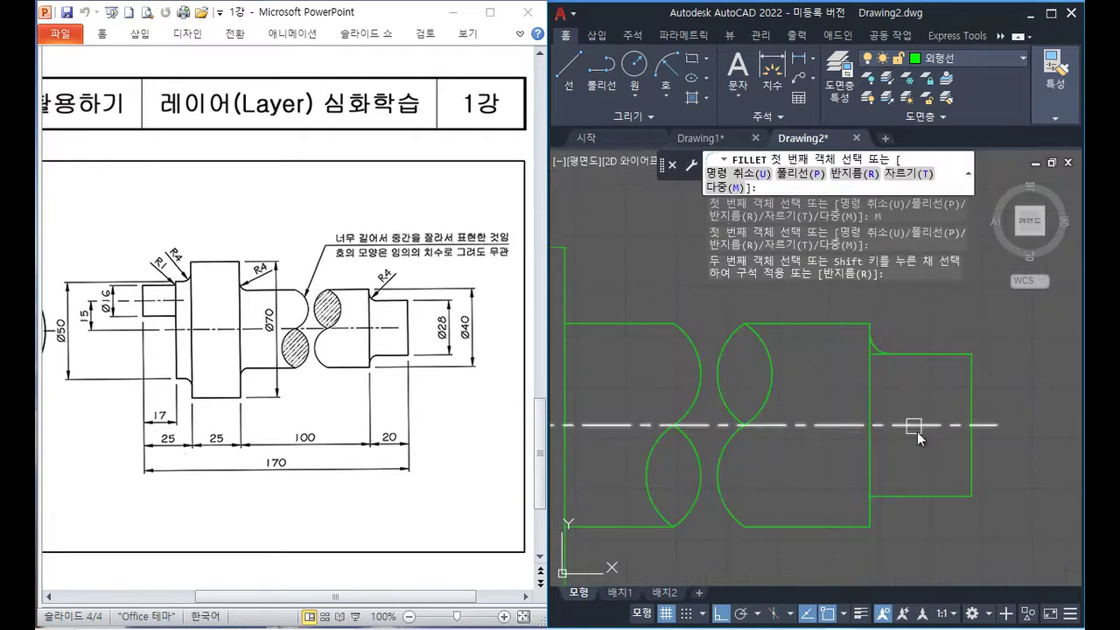
left_click(884, 497)
left_click(872, 515)
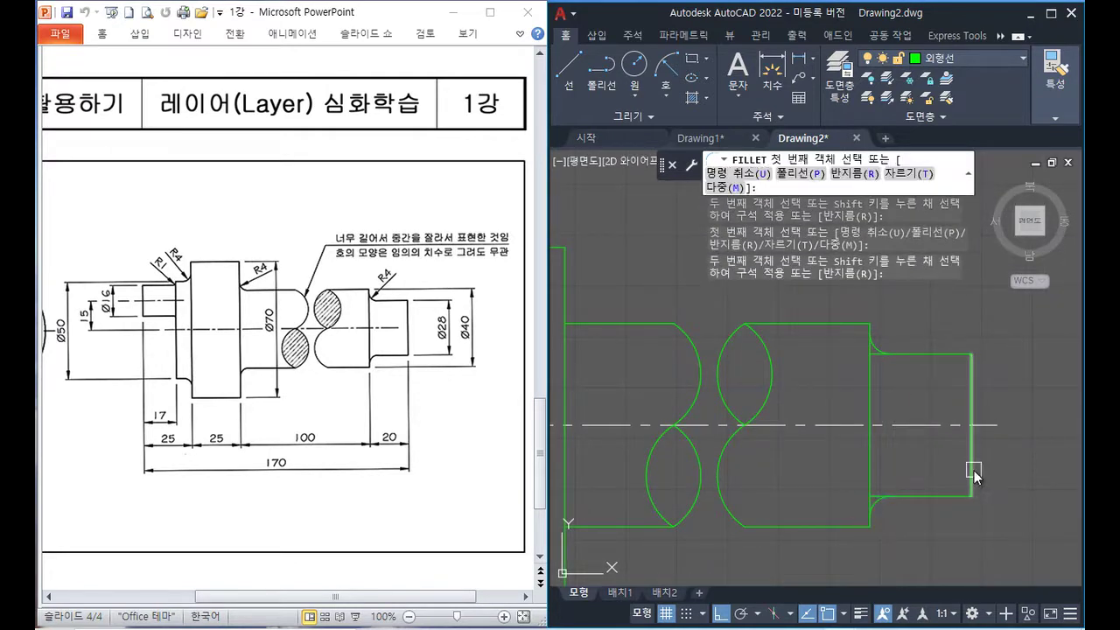
middle_click_drag(605, 328, 686, 325)
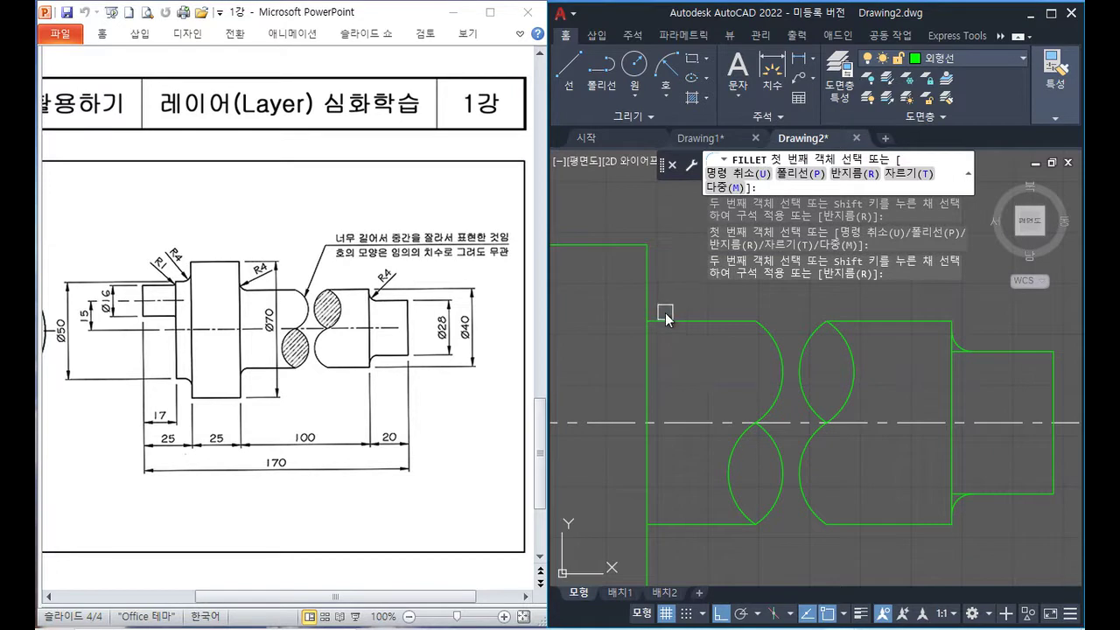
left_click(665, 317)
left_click(648, 300)
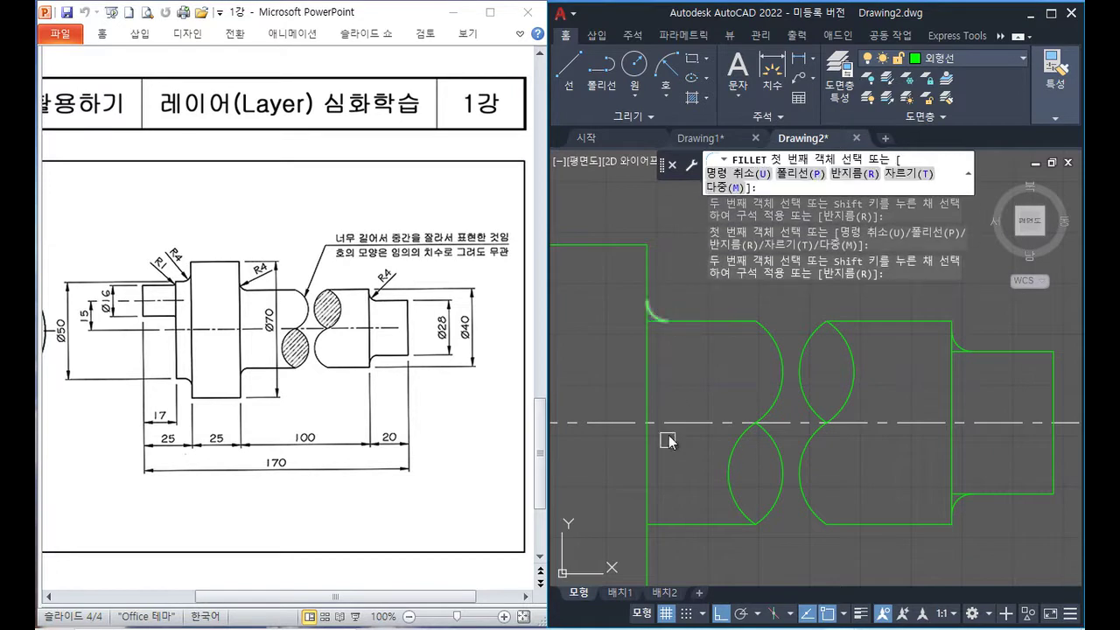
left_click(670, 529)
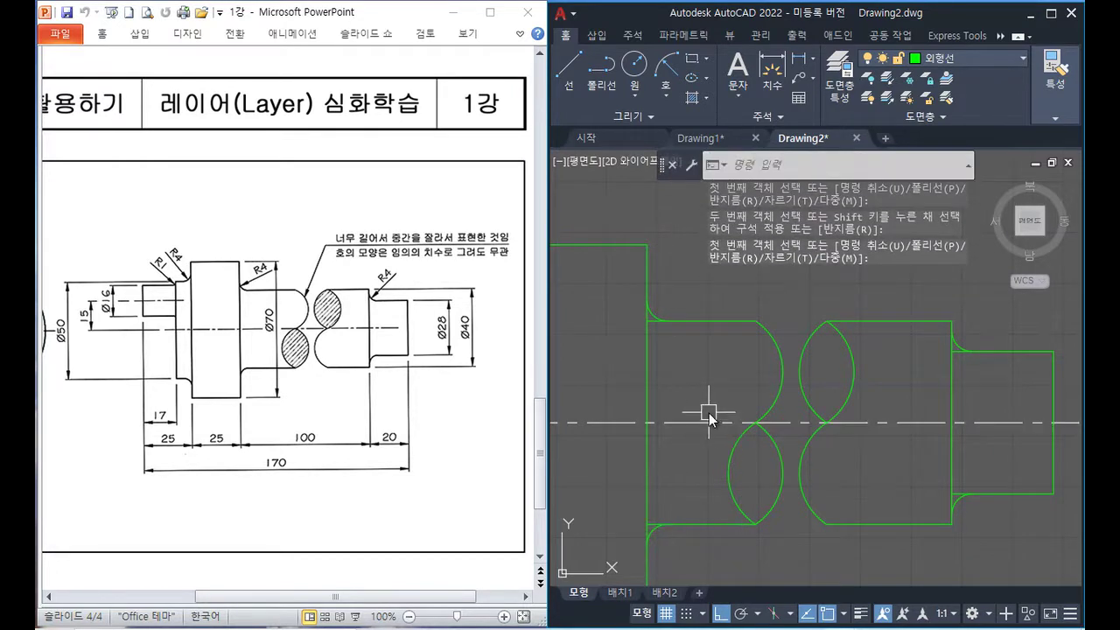
- Fillet the upper and lower left shoulder corners of the collar at radius 4
key("space")
mouse_move(645, 345)
middle_mouse_down()
mouse_move(864, 384)
mouse_move(862, 360)
middle_mouse_up()
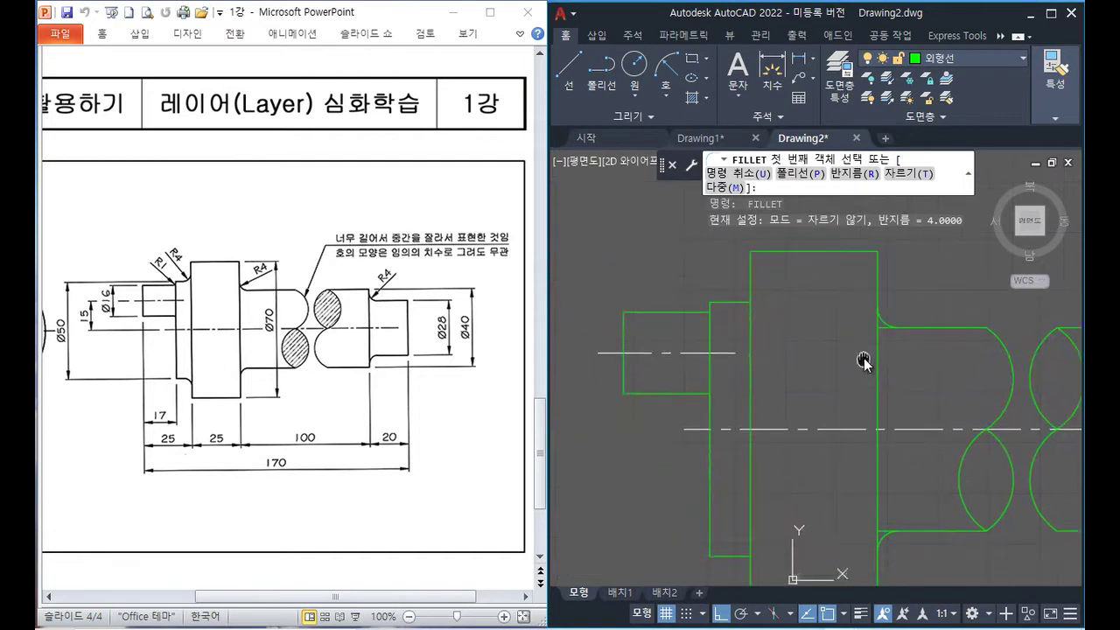
type("M")
left_click(735, 303)
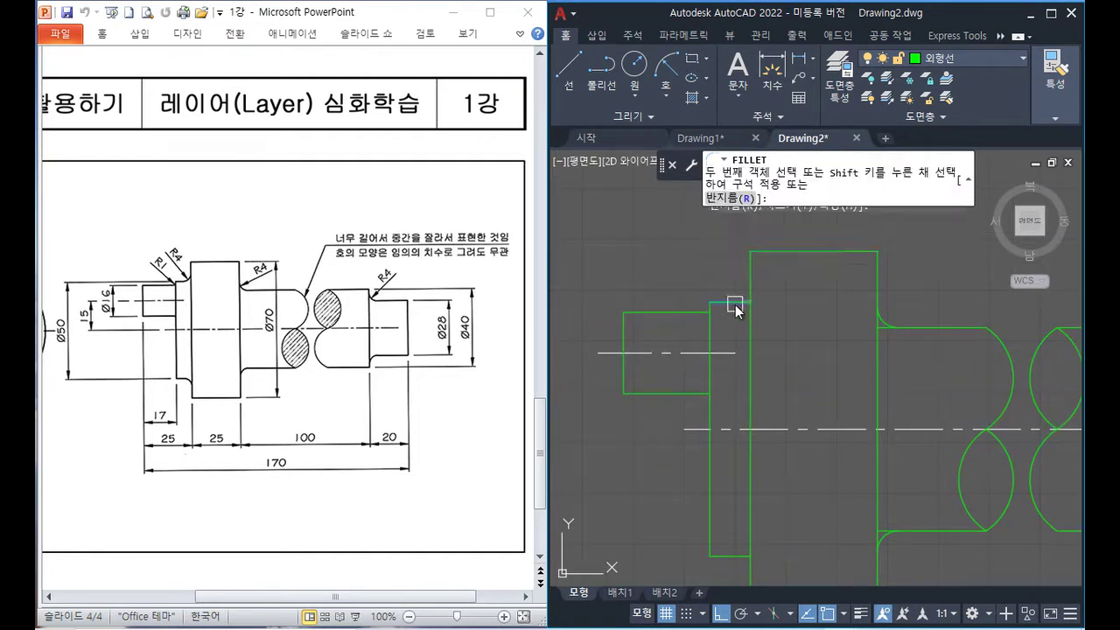
left_click(748, 315)
scroll(726, 377, "down", 2)
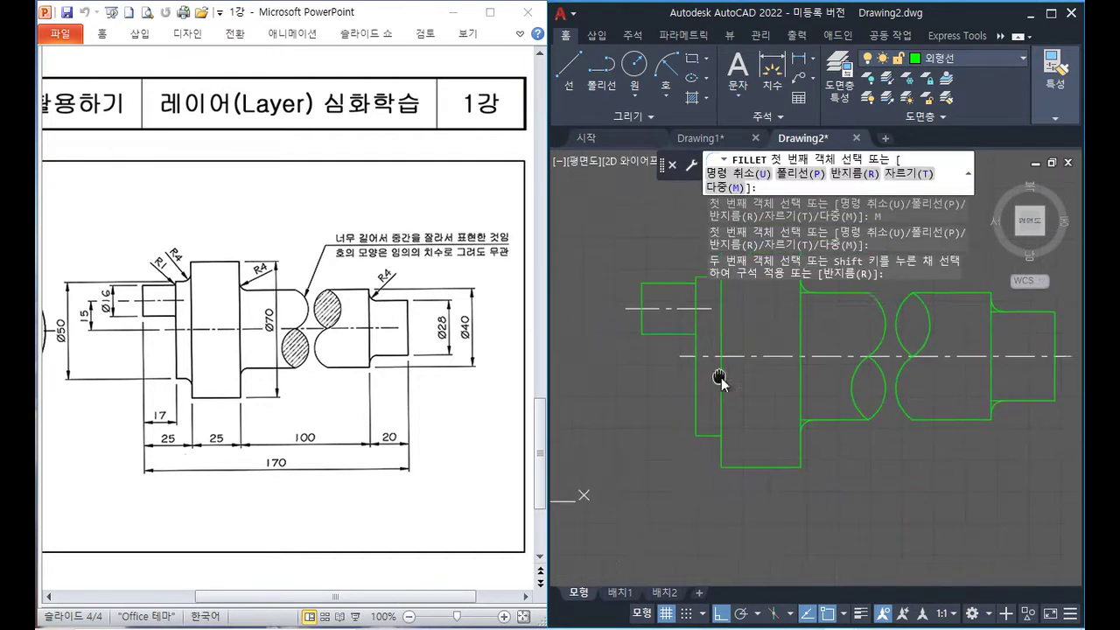
left_click(697, 439)
key("space")
middle_click_drag(774, 389, 725, 431)
key("space")
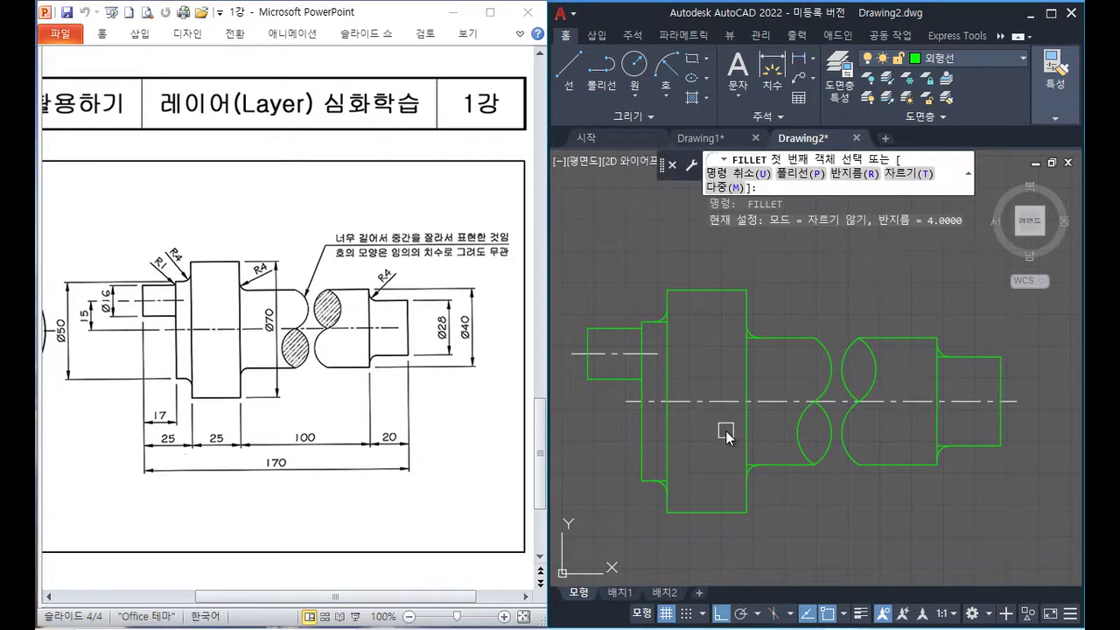
- Set the fillet radius to 1 in Multiple mode and round the left step's top corner
type("r")
key("space")
type("1")
key("space")
type("m")
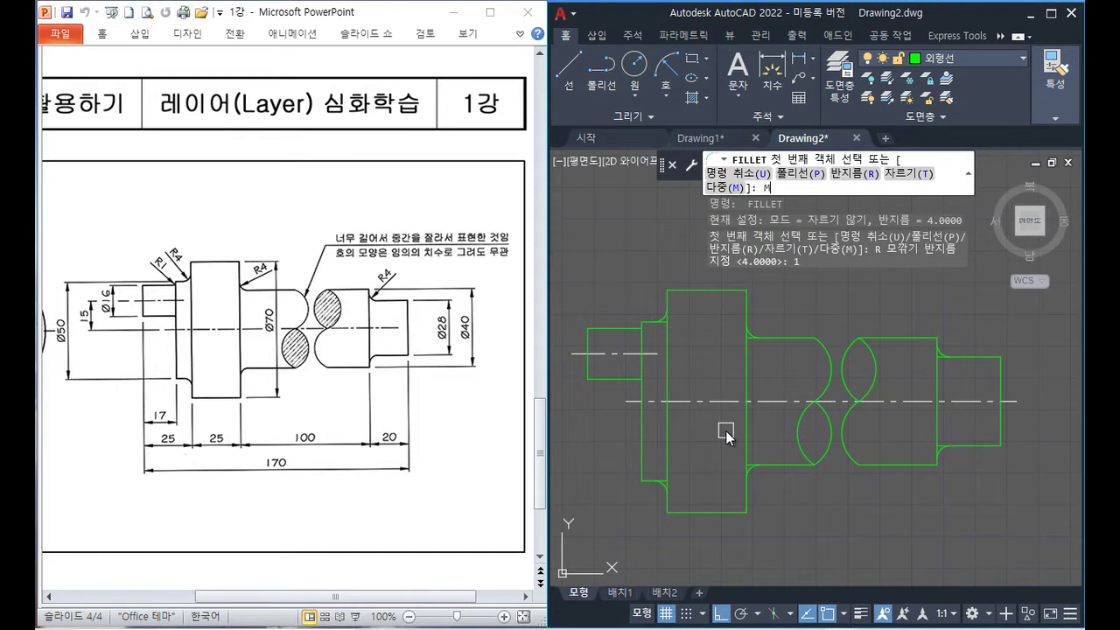
key("space")
middle_click_drag(725, 430, 726, 377)
scroll(684, 341, "up", 4)
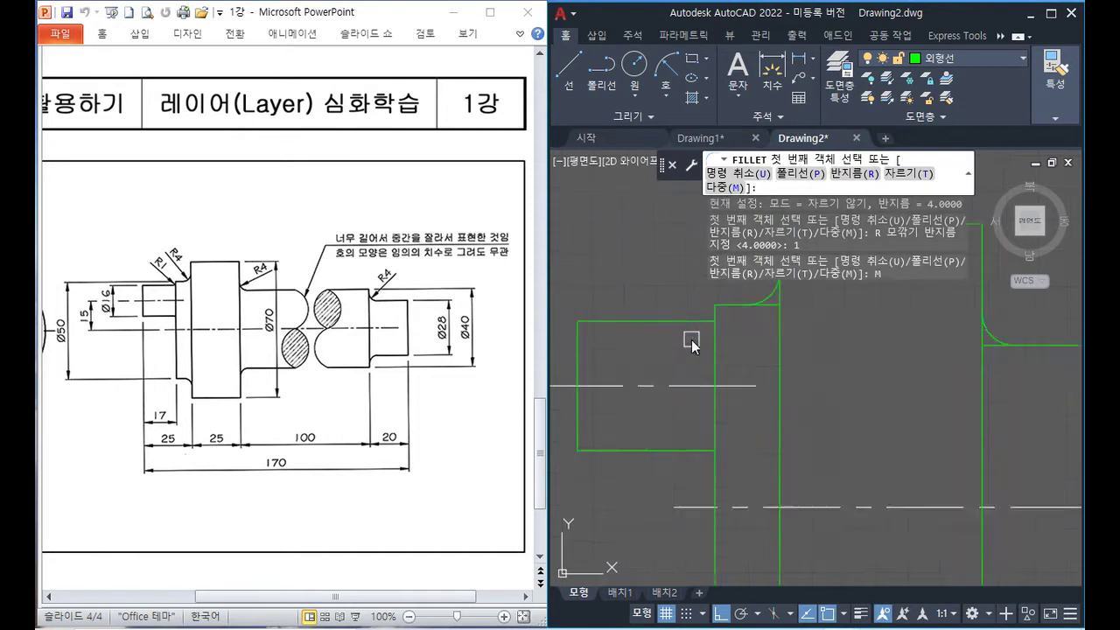
left_click(696, 320)
middle_click_drag(715, 312, 688, 412)
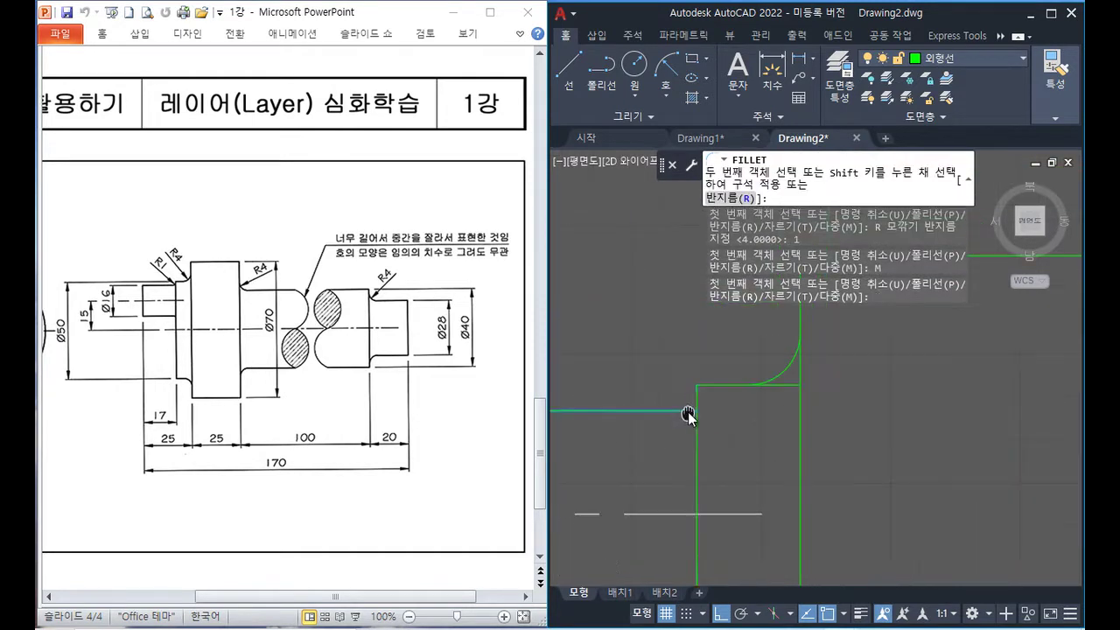
left_click(694, 400)
- Round the adjoining shoulder corner with a radius 1 fillet
middle_click_drag(718, 514, 727, 343)
left_click(707, 400)
left_click(716, 407)
key("Escape")
middle_click_drag(737, 409, 715, 462)
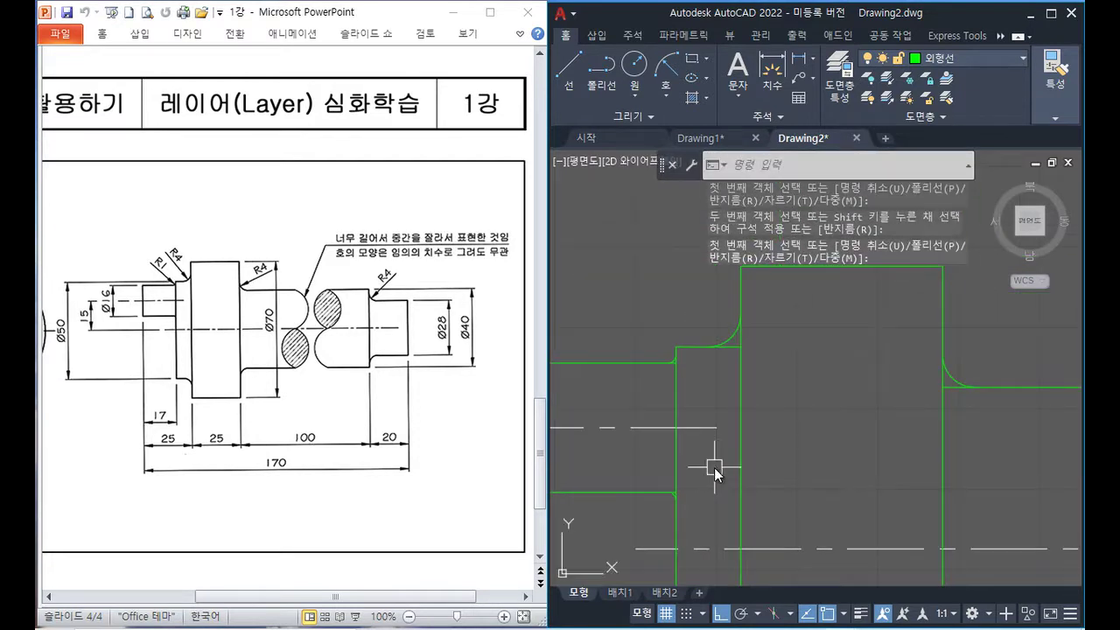
- Trim the leftover line ends at the first filleted corners
type("tr")
key("Return")
scroll(662, 352, "up", 2)
mouse_move(663, 353)
middle_mouse_down()
mouse_move(689, 407)
mouse_move(693, 352)
middle_mouse_up()
left_click(714, 390)
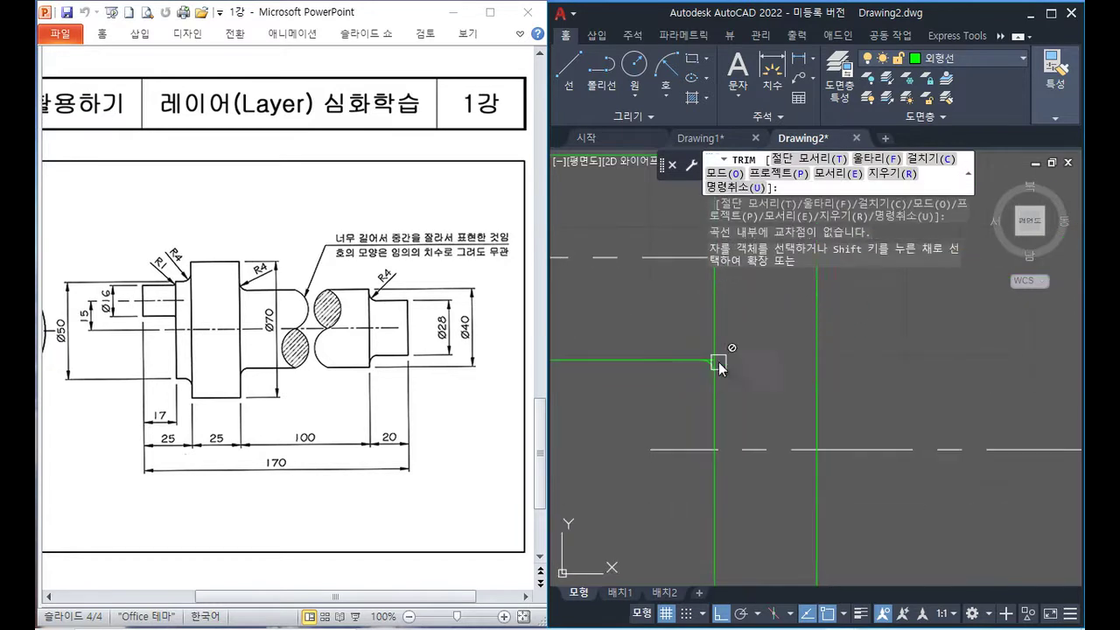
left_click(693, 350)
middle_click_drag(705, 482, 756, 378)
scroll(838, 435, "down", 4)
scroll(707, 429, "up", 2)
scroll(715, 416, "up", 2)
left_click(716, 412)
scroll(726, 490, "down", 3)
scroll(715, 376, "up", 2)
scroll(674, 416, "up", 2)
left_click(662, 434)
- Trim the remaining stray line ends at the other filleted corners and recentre the shaft
middle_click_drag(927, 392, 811, 434)
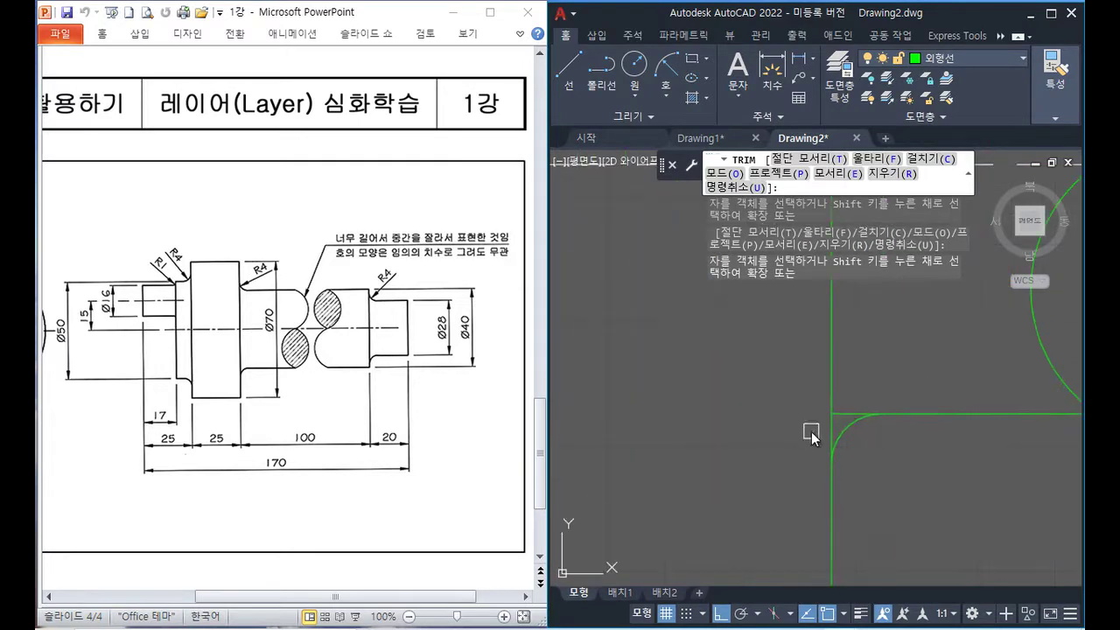
left_click(841, 418)
scroll(909, 389, "down", 3)
scroll(708, 450, "up", 2)
scroll(782, 376, "up", 2)
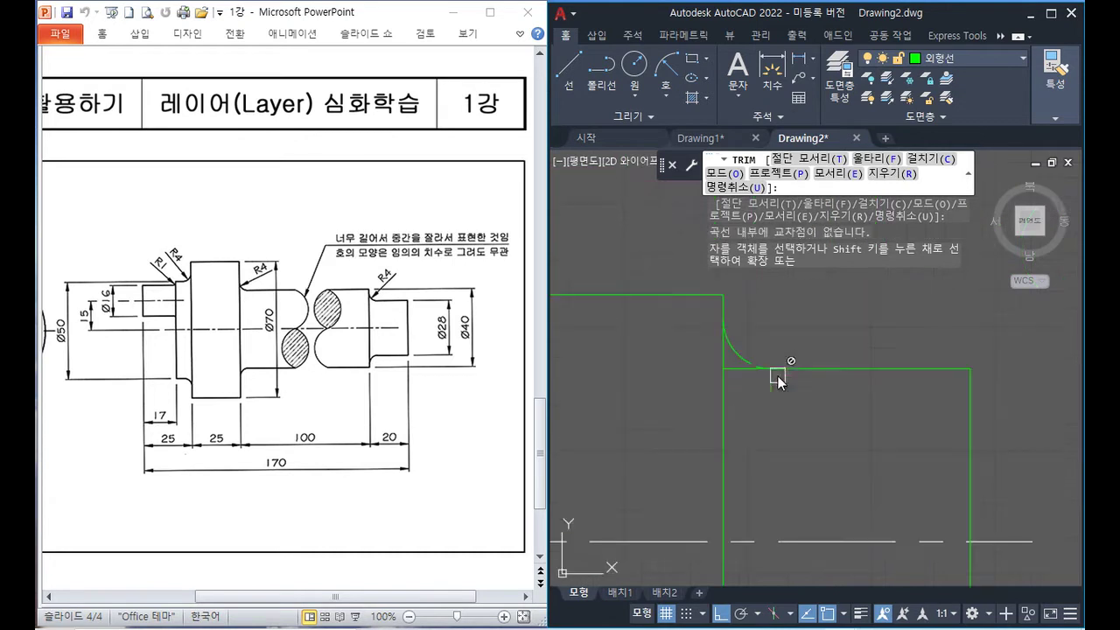
left_click(739, 376)
scroll(782, 446, "down", 3)
scroll(796, 437, "up", 2)
scroll(800, 389, "up", 2)
left_click(791, 423)
scroll(852, 375, "down", 3)
scroll(788, 420, "down", 1)
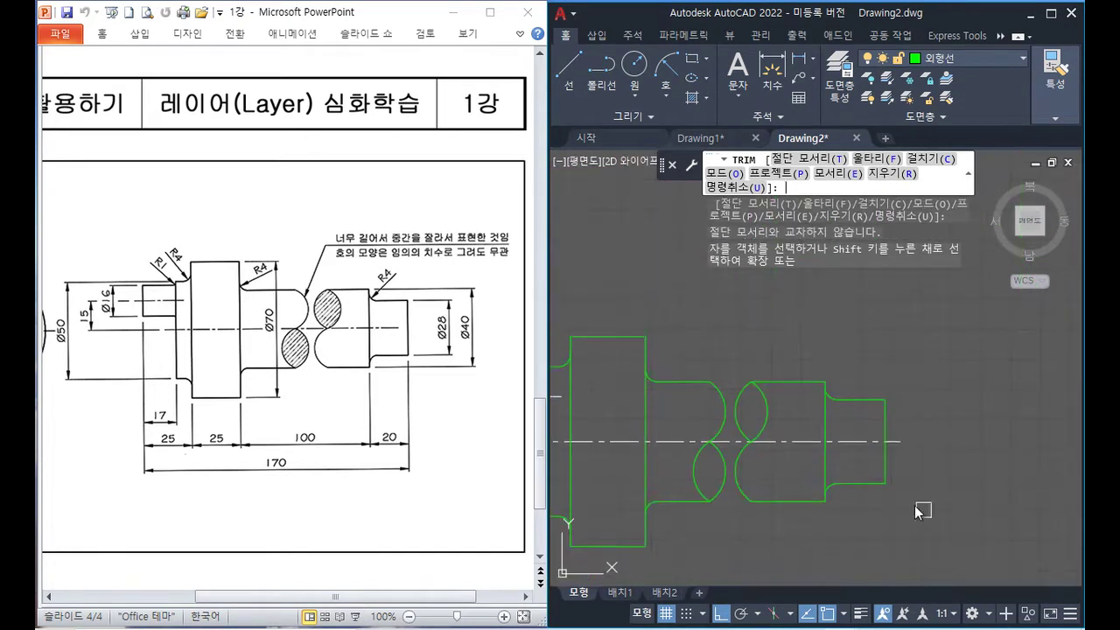
key("Return")
middle_click_drag(758, 470, 835, 401)
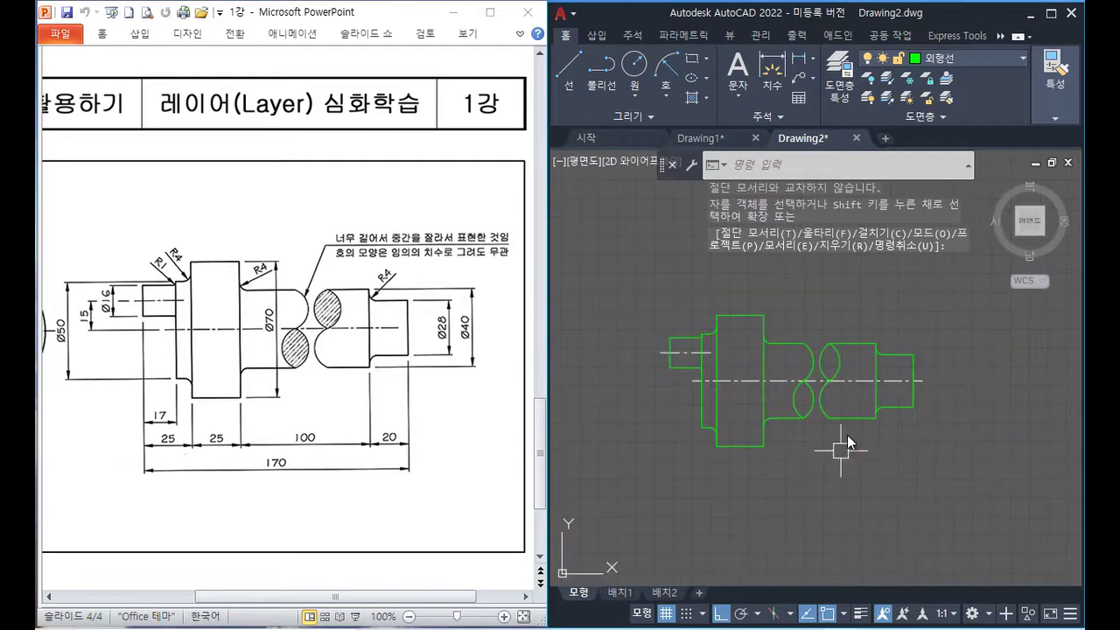
scroll(840, 367, "up", 2)
- Close the upper-left neck with an arc and hatch both lens-shaped break areas with ANSI31
left_click(788, 347)
type("h")
key("Return")
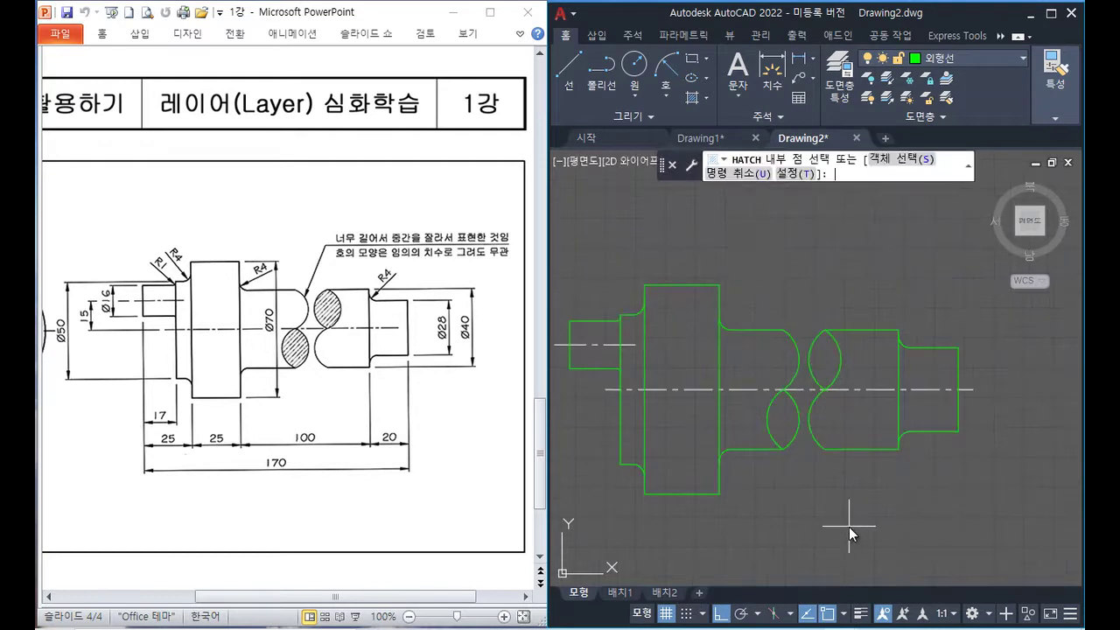
type("T")
key("Return")
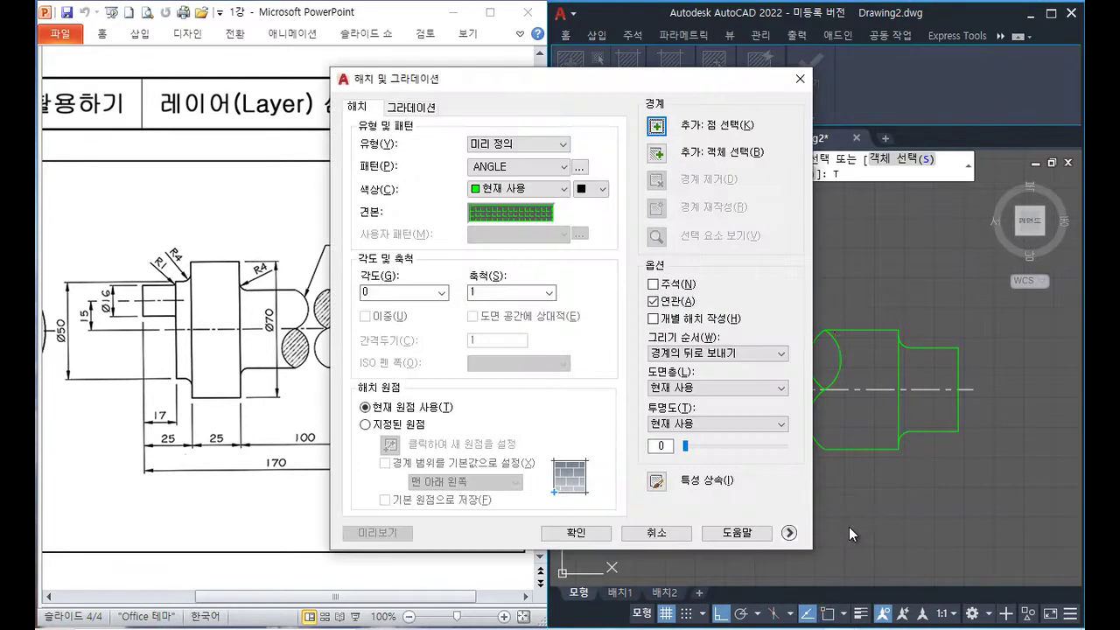
left_click(516, 214)
left_click(387, 201)
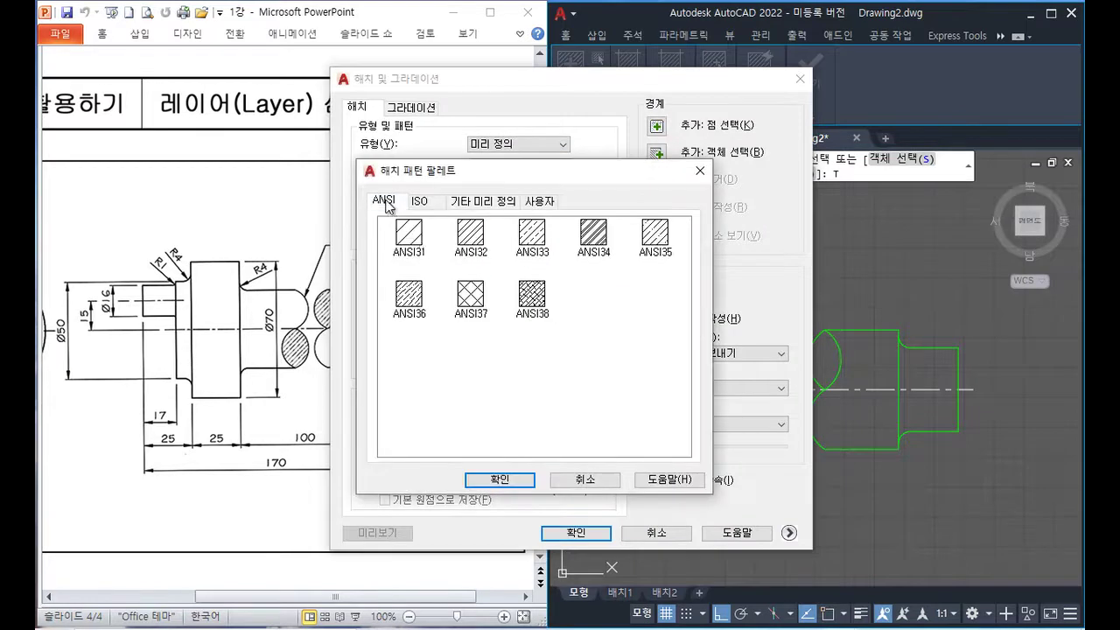
left_click(416, 250)
left_click(500, 480)
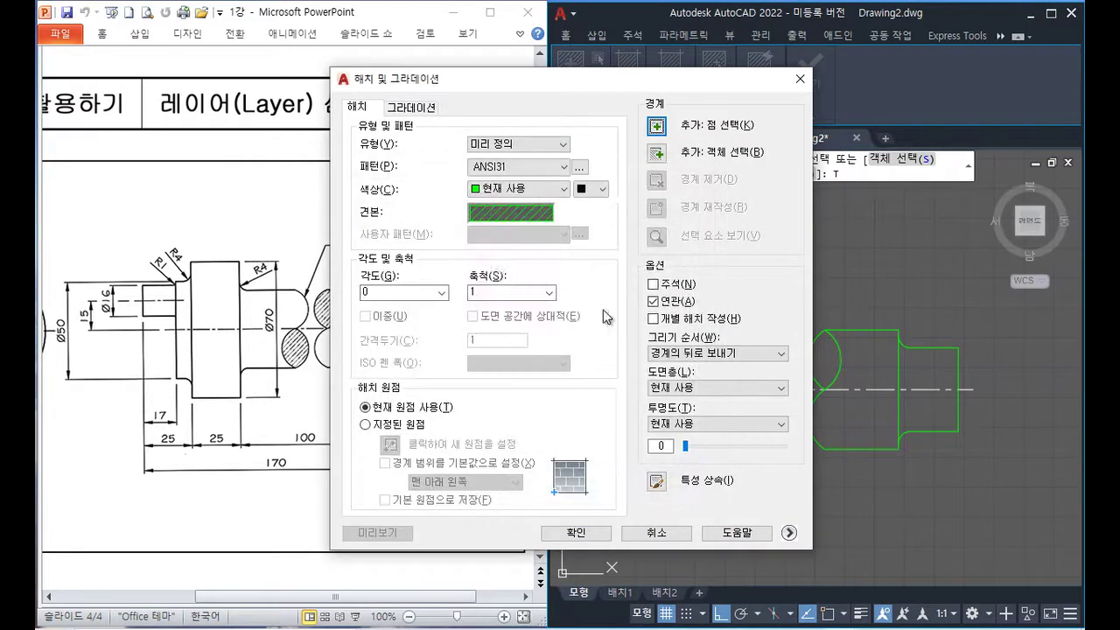
left_click(656, 131)
left_click(824, 359)
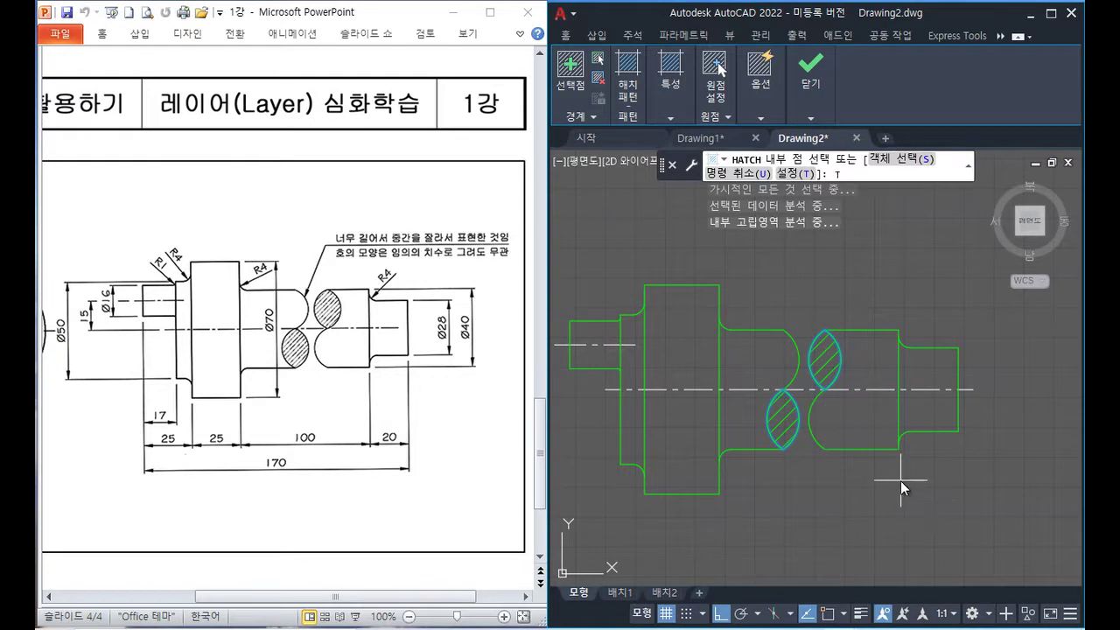
- Set the hatch scale to 0.7 and accept the hatch
key("Return")
left_click(534, 292)
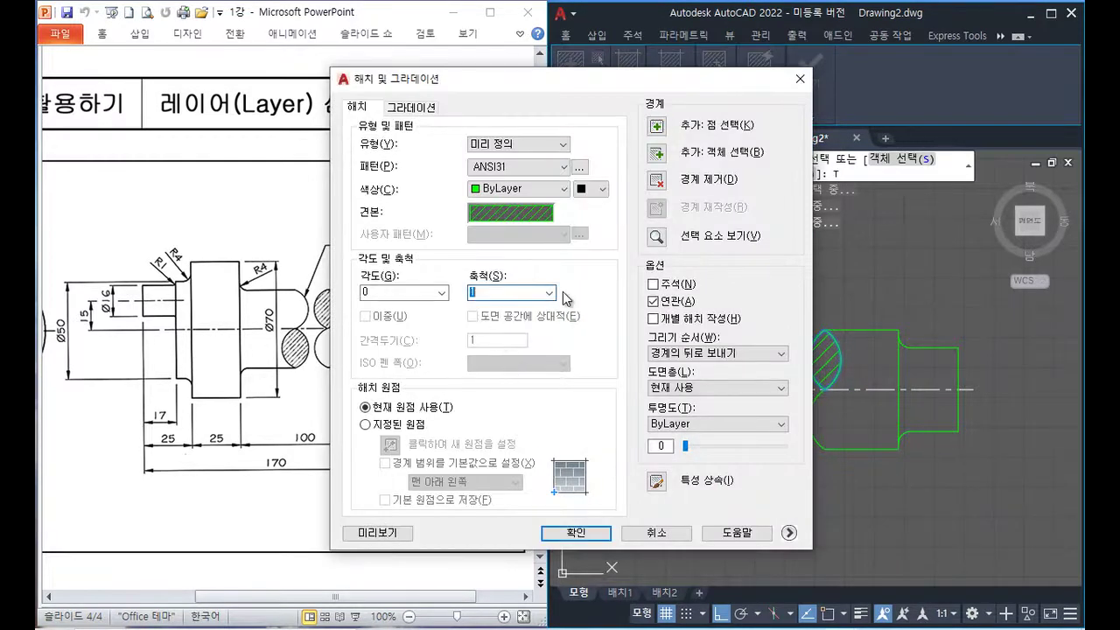
type("0.")
type("7")
left_click(378, 533)
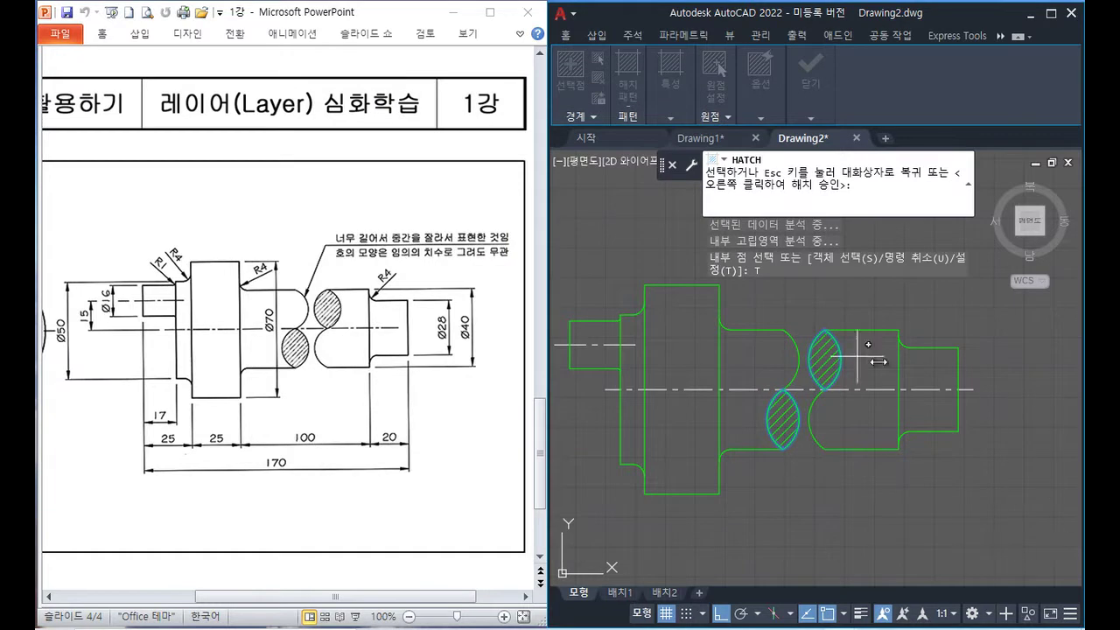
right_click(911, 504)
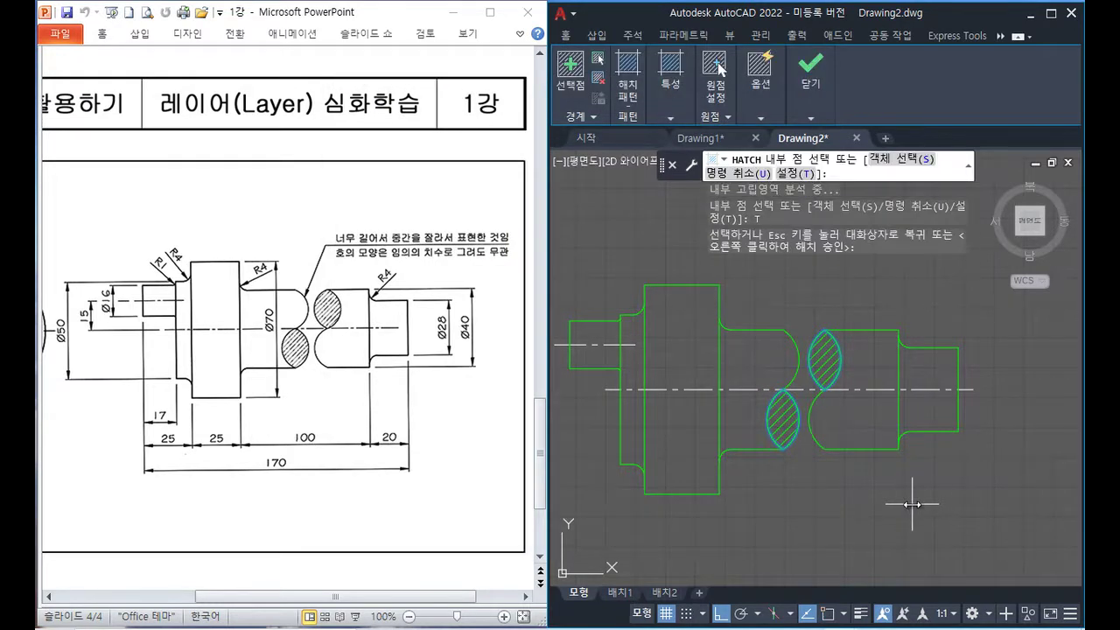
right_click(911, 504)
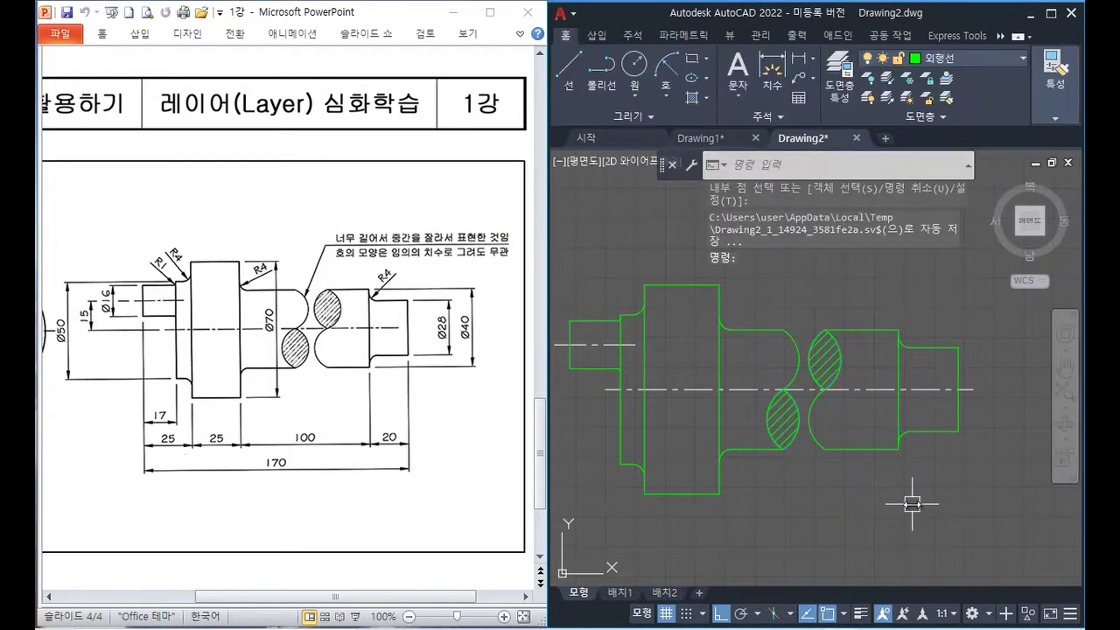
- Move the hatches onto the 해칭선 layer
left_click(826, 359)
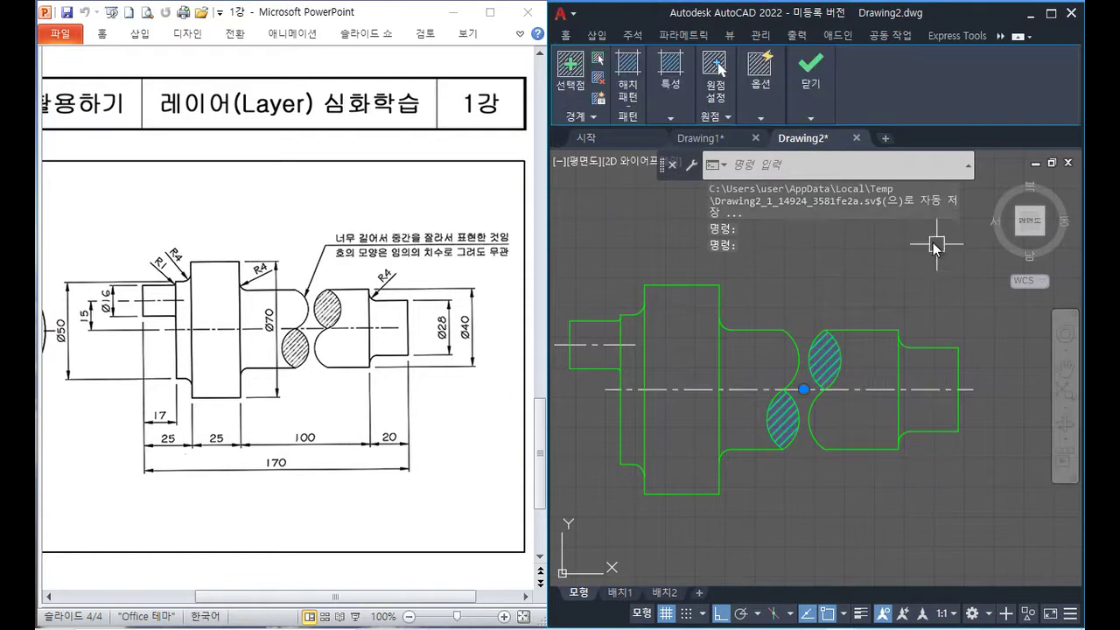
left_click(567, 36)
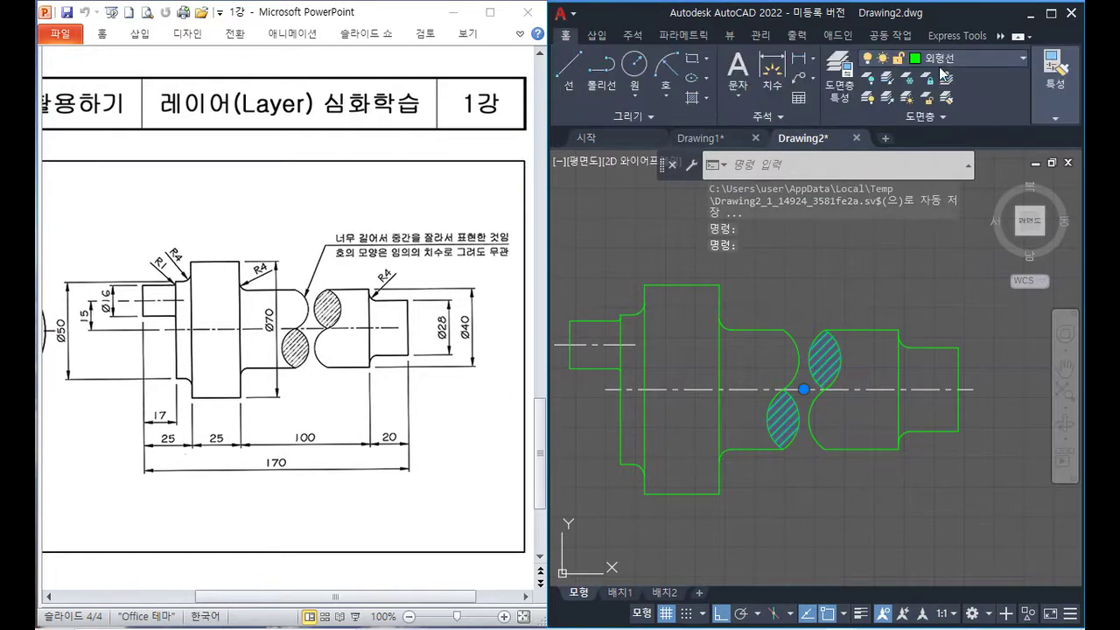
left_click(959, 58)
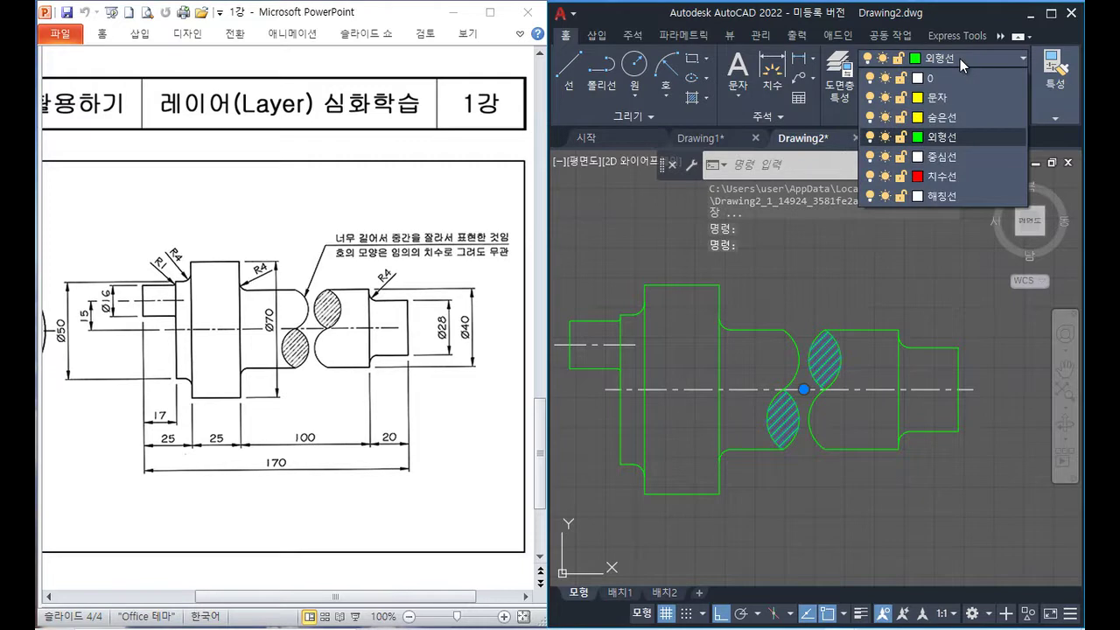
left_click(958, 194)
left_click(958, 193)
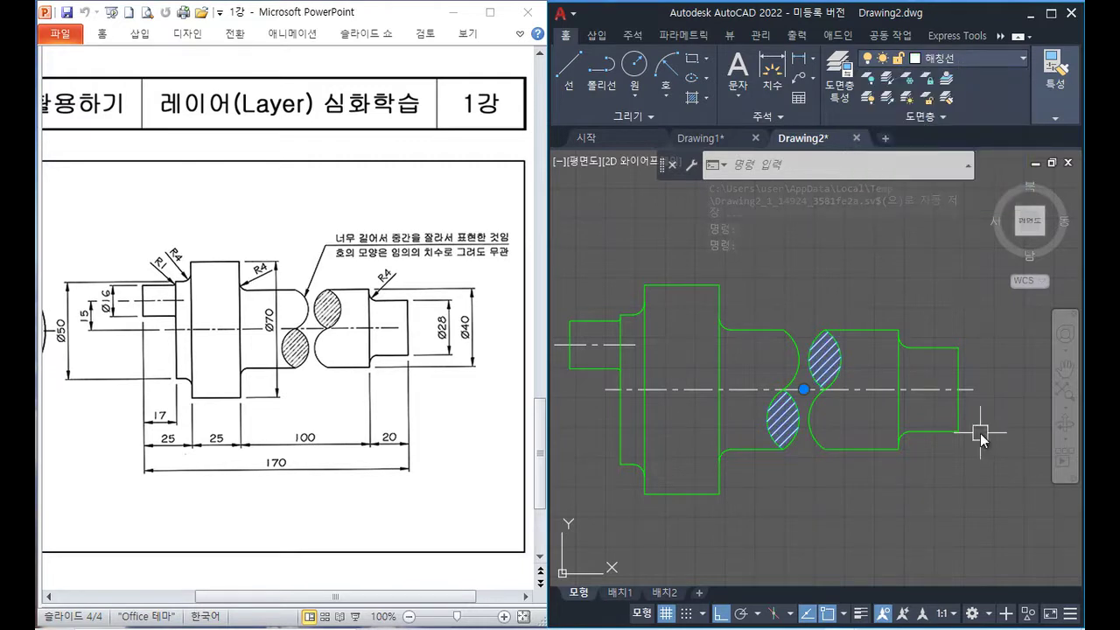
key("Escape")
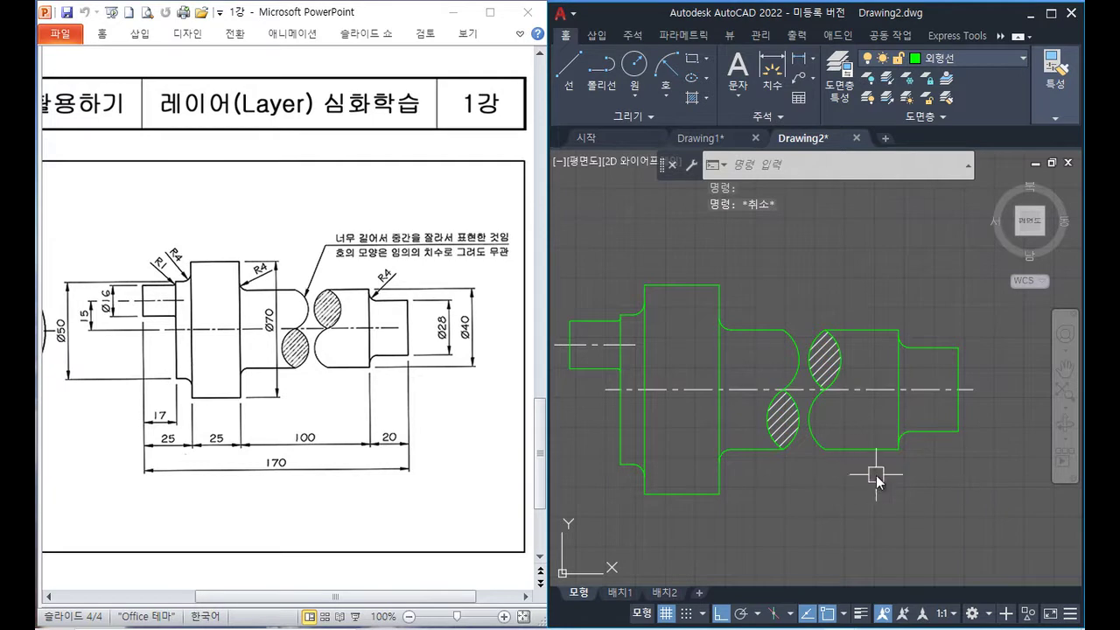
scroll(883, 463, "down", 2)
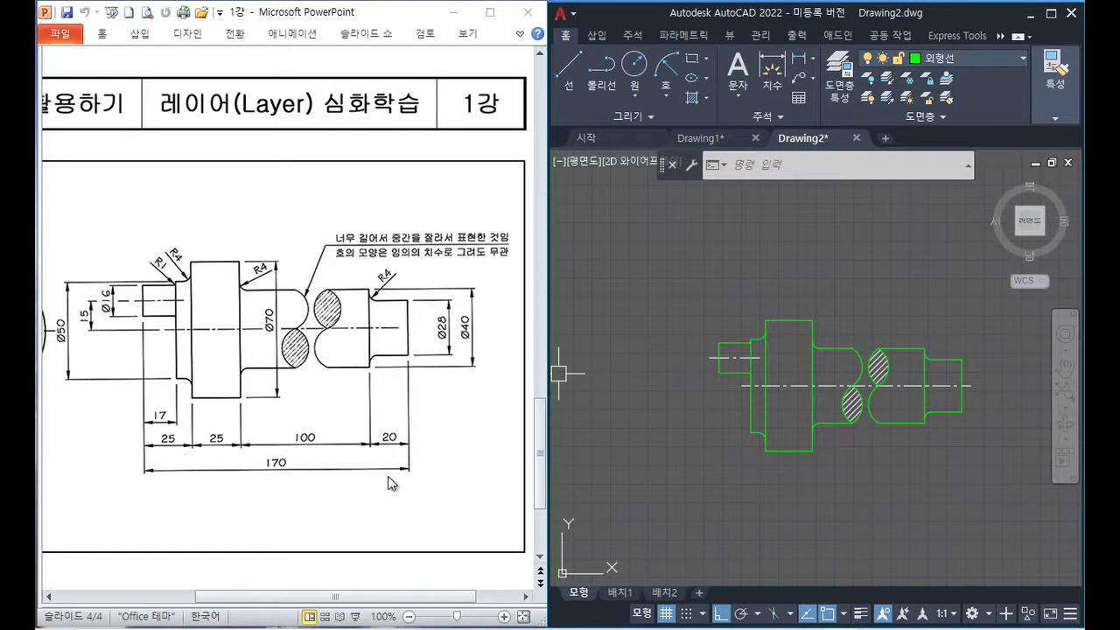
- Draw a horizontal guide line from the shaft axis and a vertical line crossing it to the left
scroll(411, 503, "down", 2, "ctrl")
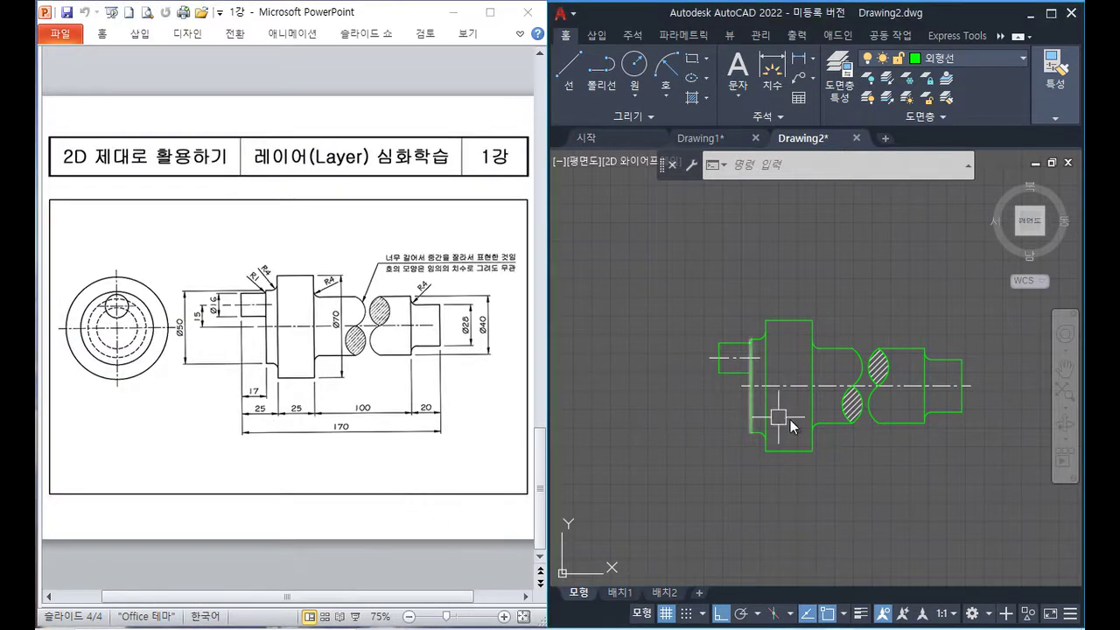
middle_click_drag(791, 438, 862, 430)
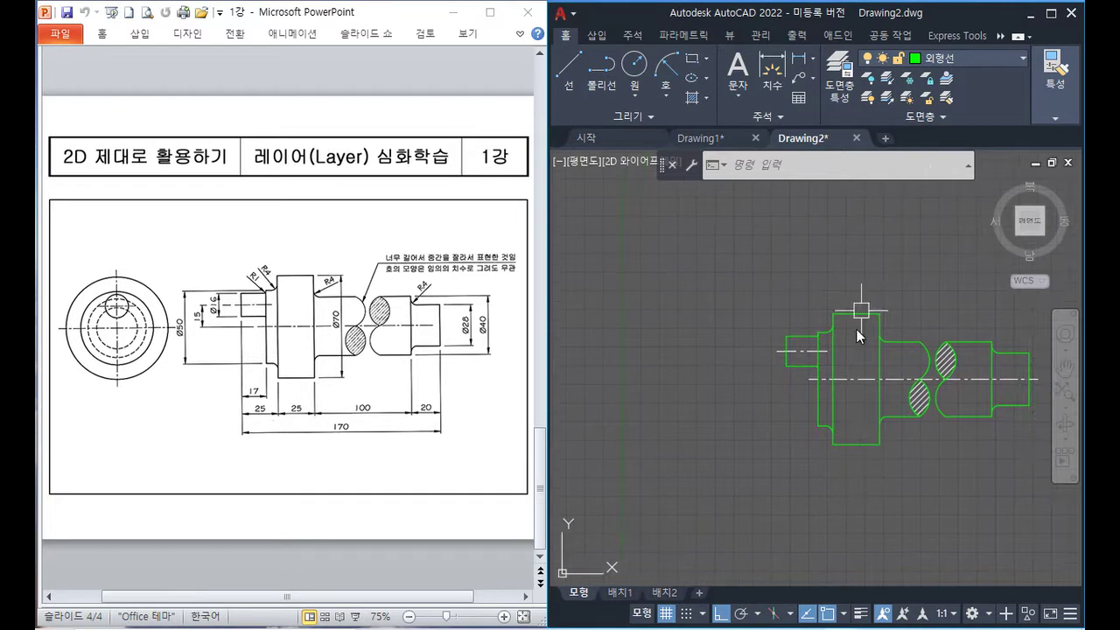
type("l")
key("Return")
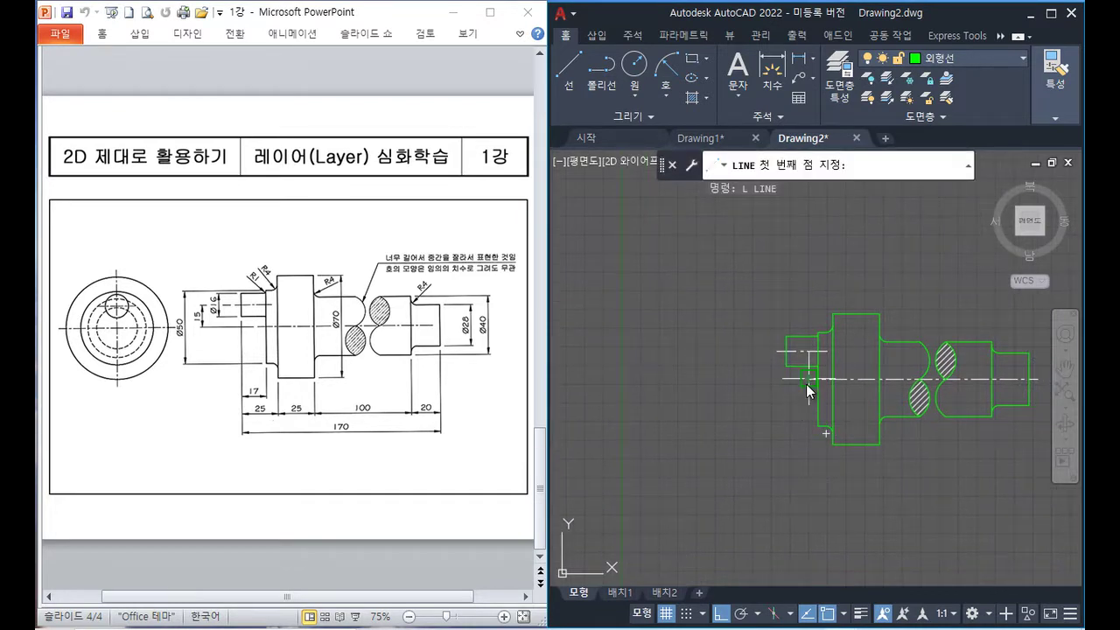
left_click(806, 384)
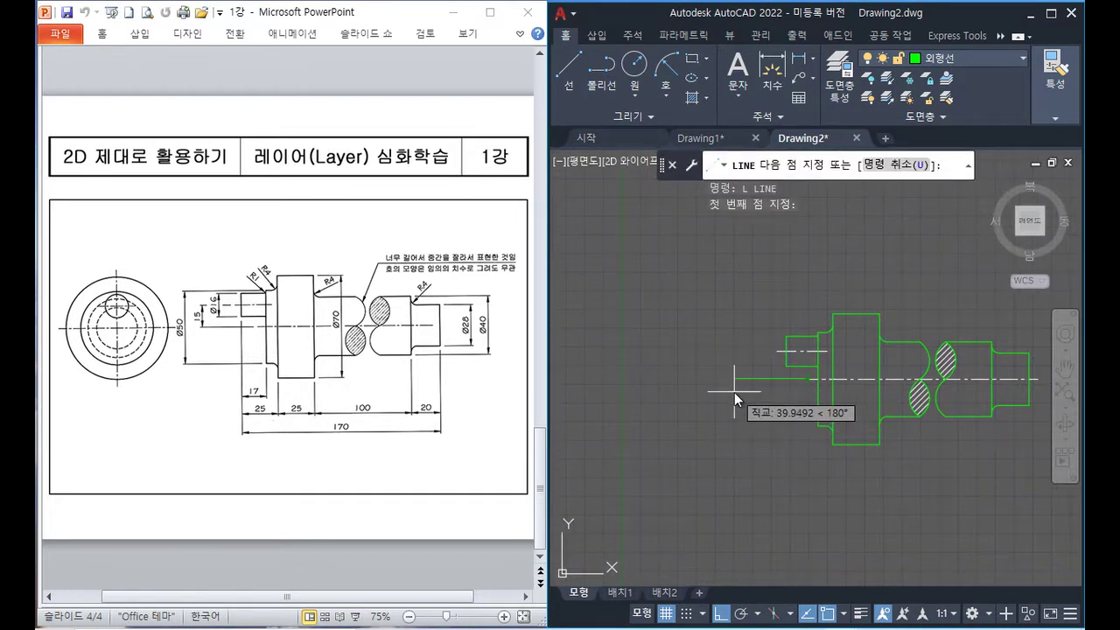
left_click(579, 383)
key("Return")
key("Return")
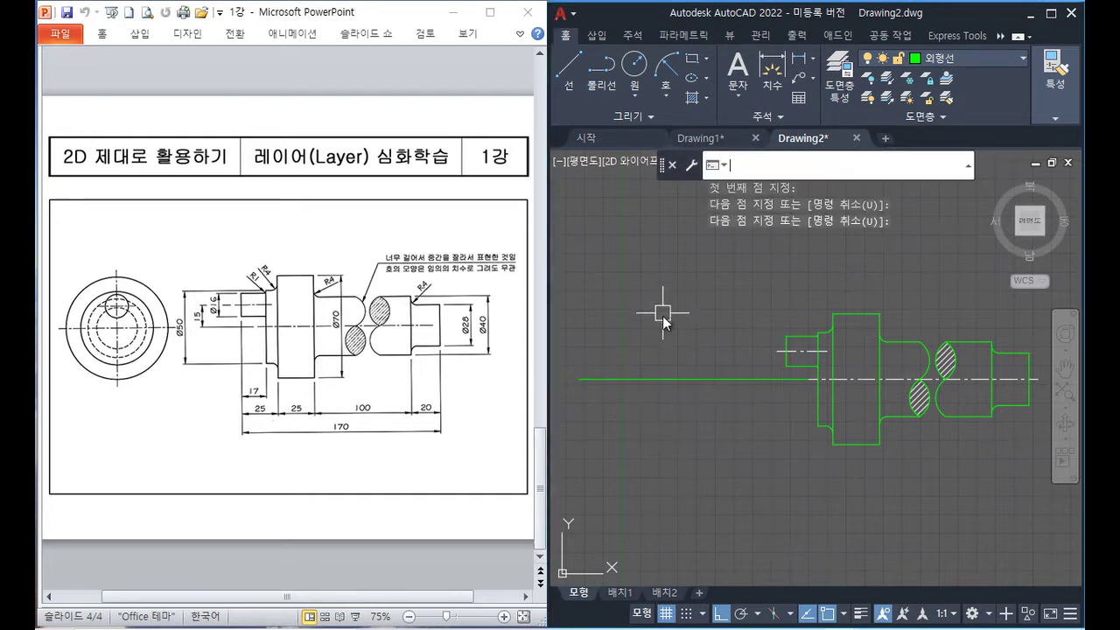
left_click(658, 263)
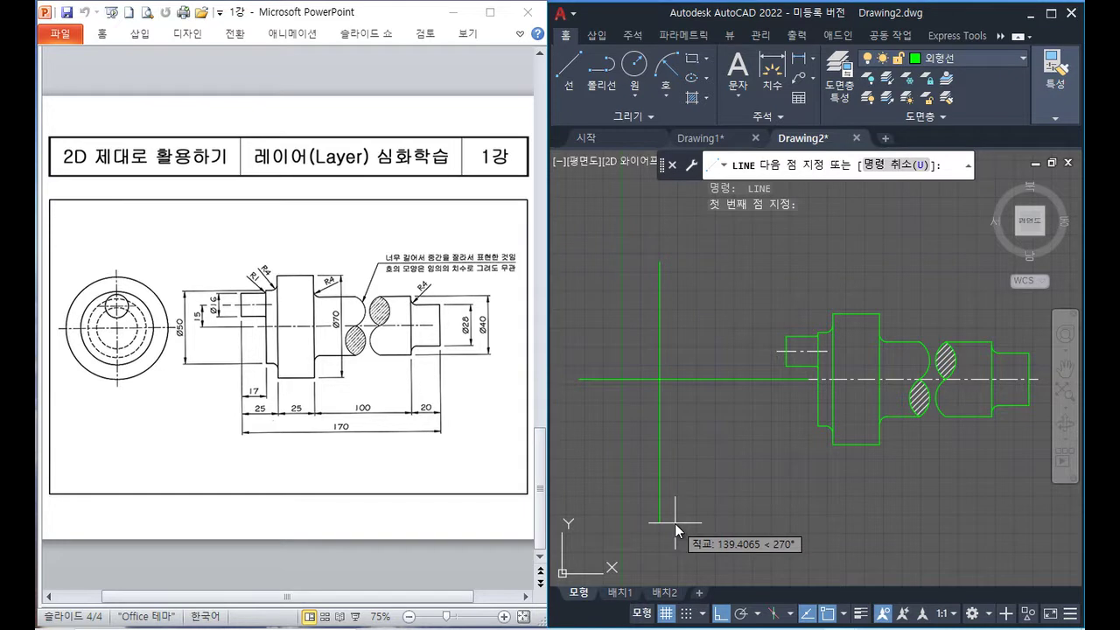
left_click(674, 567)
key("Return")
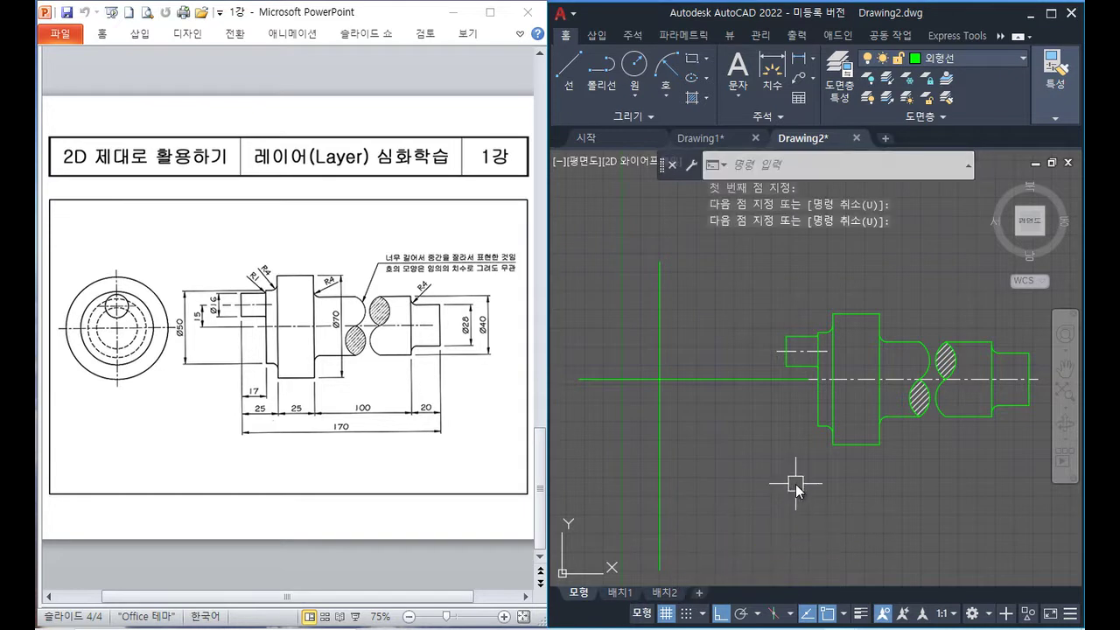
- Draw a circle at the crossing sized to the shaft's bottom corner, then delete that guide line
type("l")
key("Return")
left_click(829, 446)
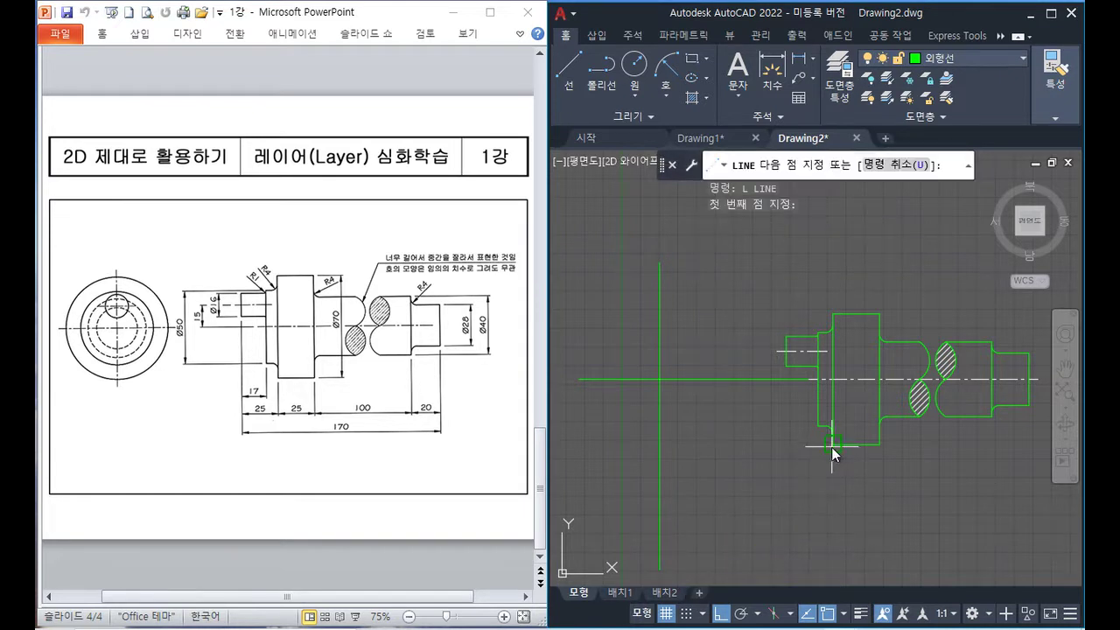
left_click(666, 447)
key("Return")
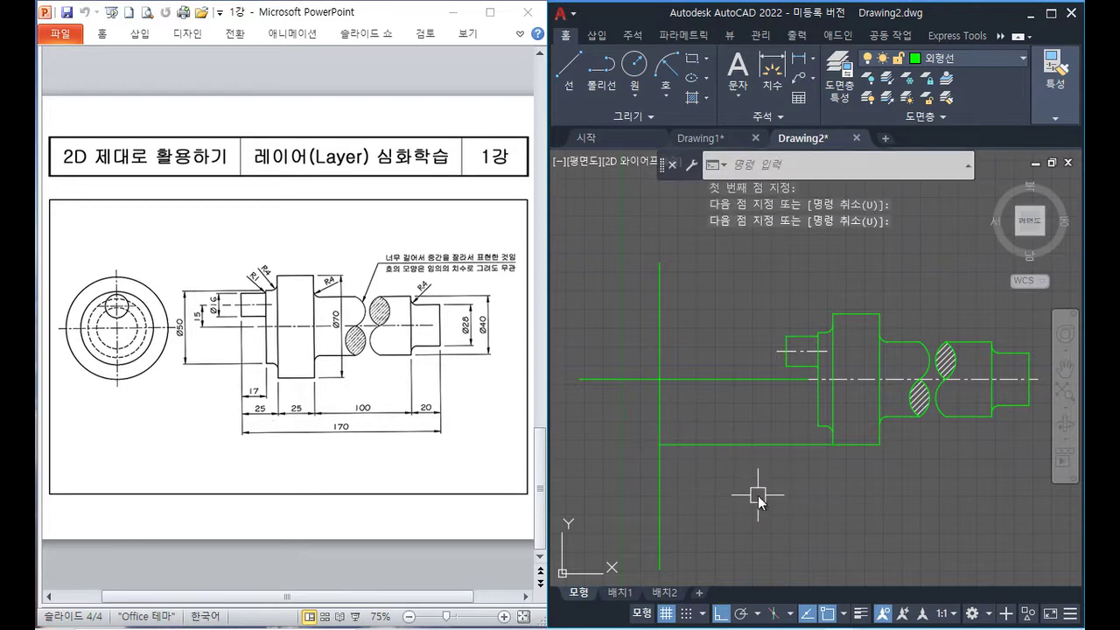
type("c")
key("Return")
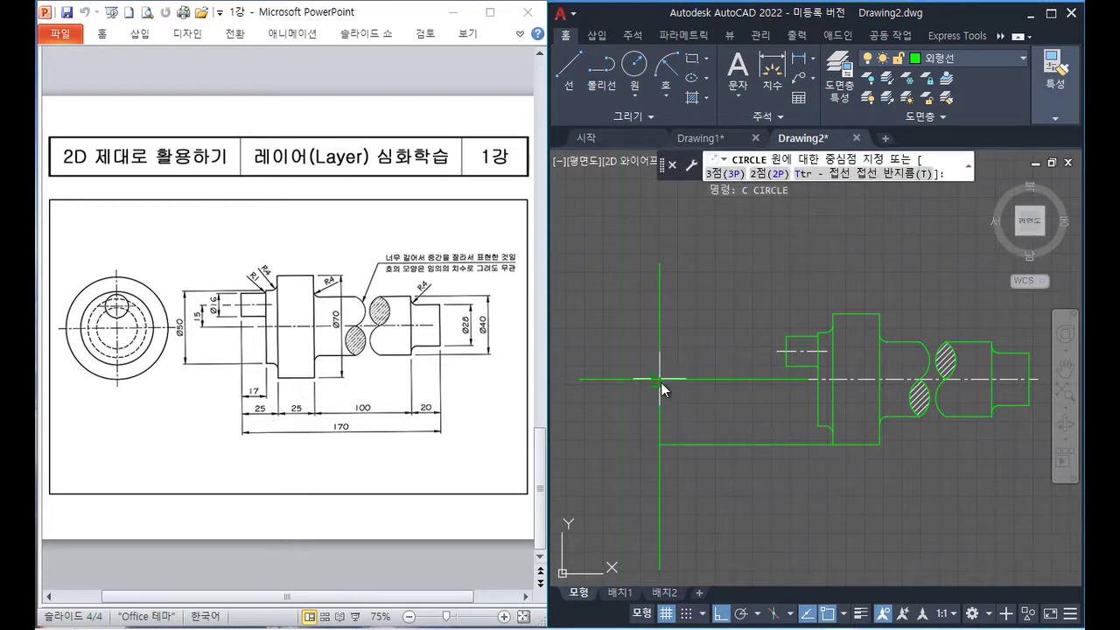
left_click(660, 381)
left_click(666, 444)
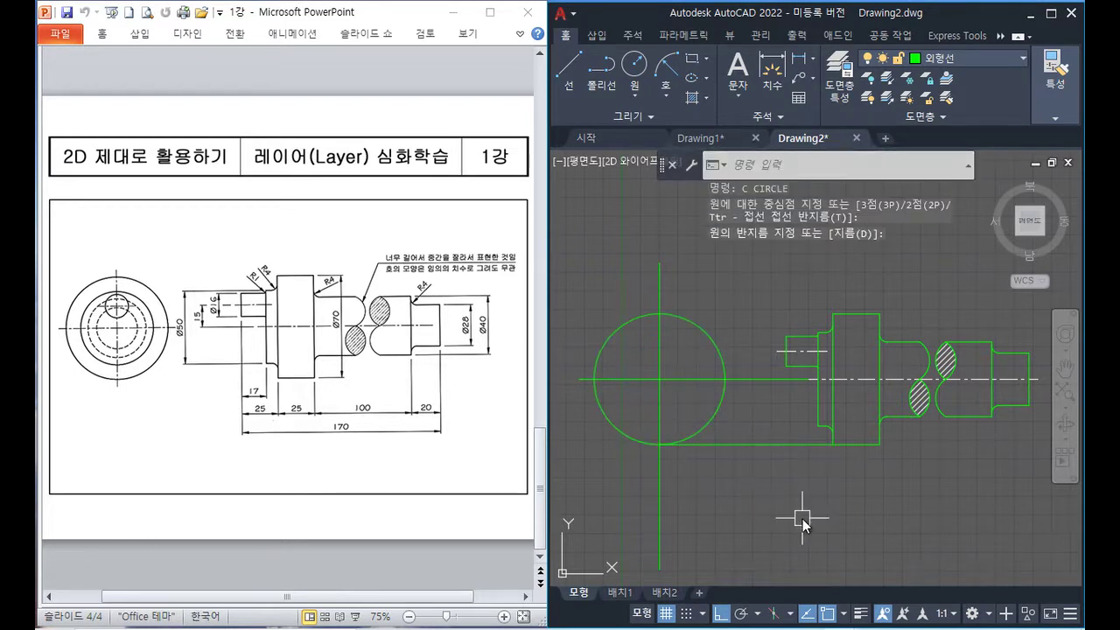
left_click(757, 444)
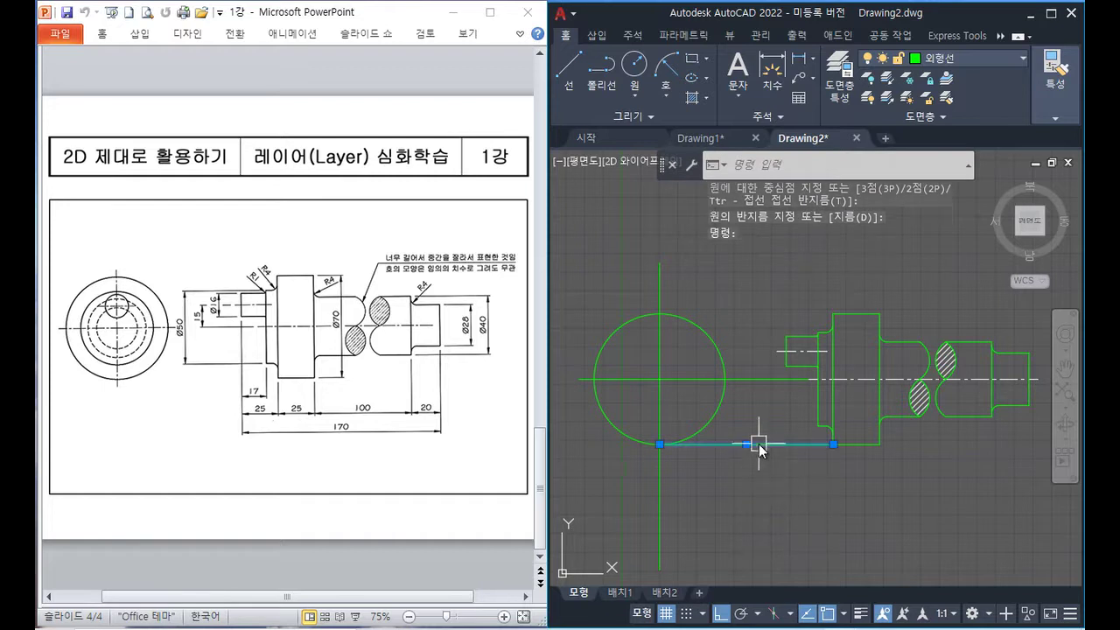
key("Delete")
- Trim the centre line between the circle and the shaft
type("tr")
key("Return")
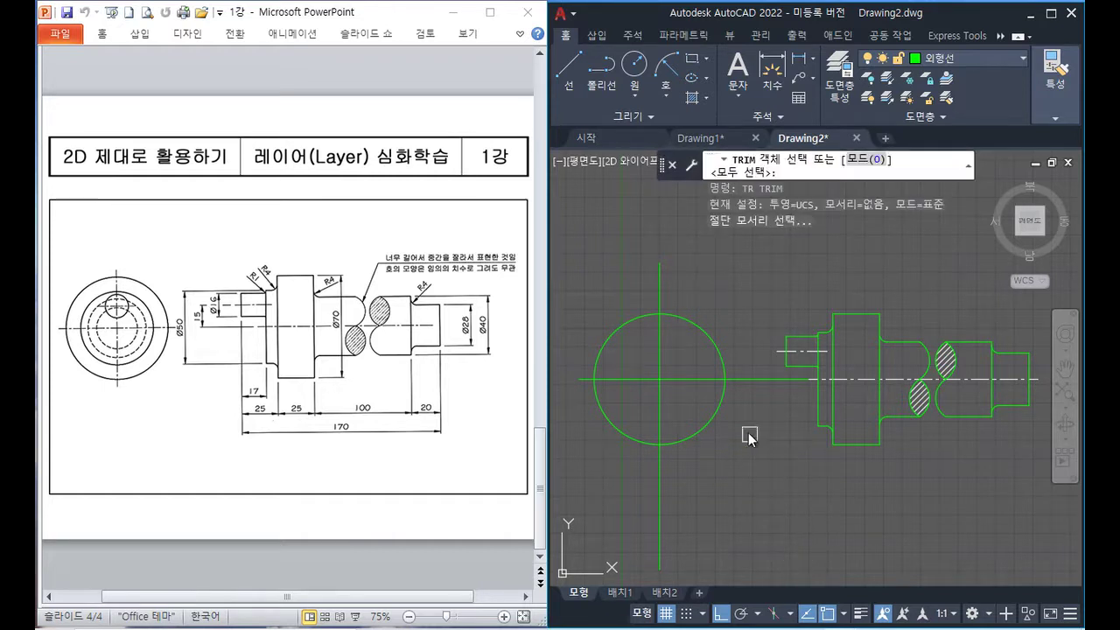
left_click(755, 383)
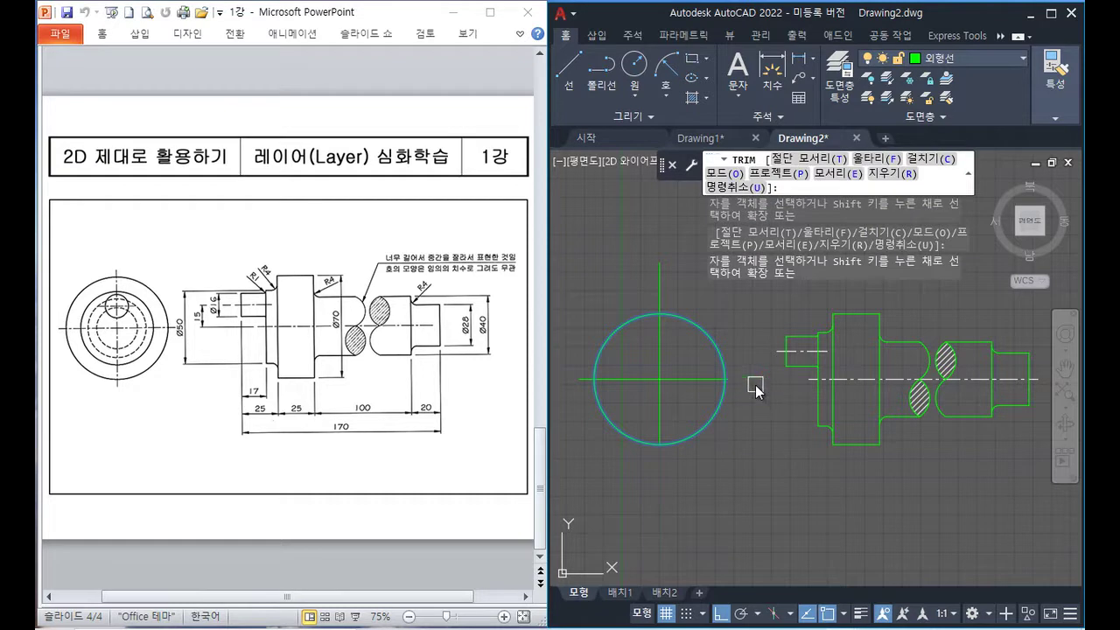
left_click(634, 404)
key("Return")
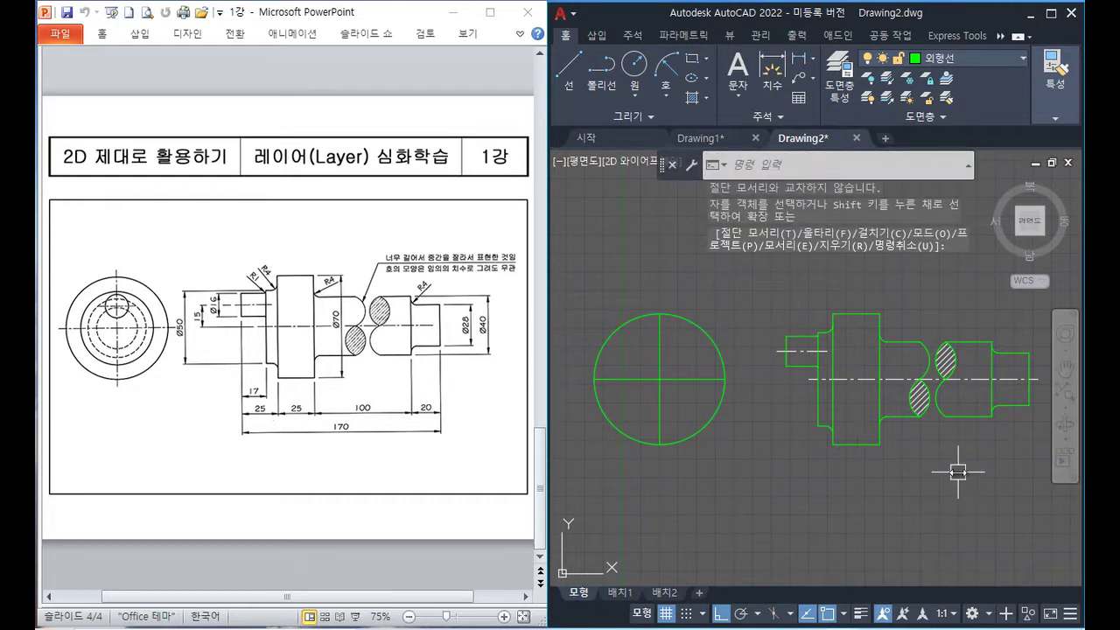
- Match the circle's vertical line to the shaft's dash-dot centre line and turn the grid off
type("MA")
key("Return")
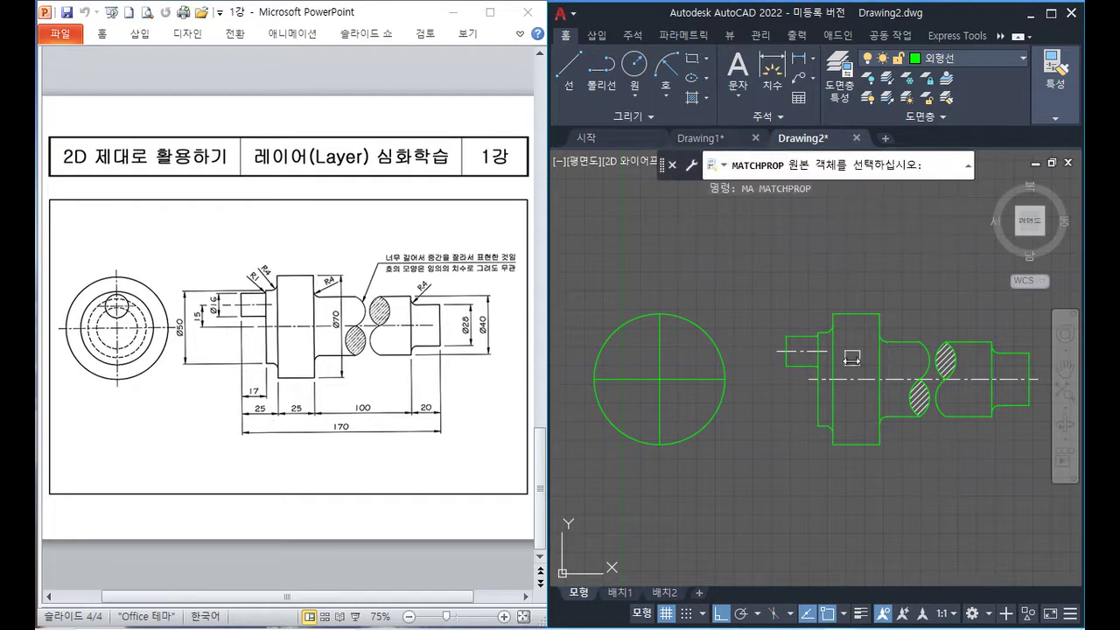
left_click(844, 378)
left_click(659, 368)
key("Return")
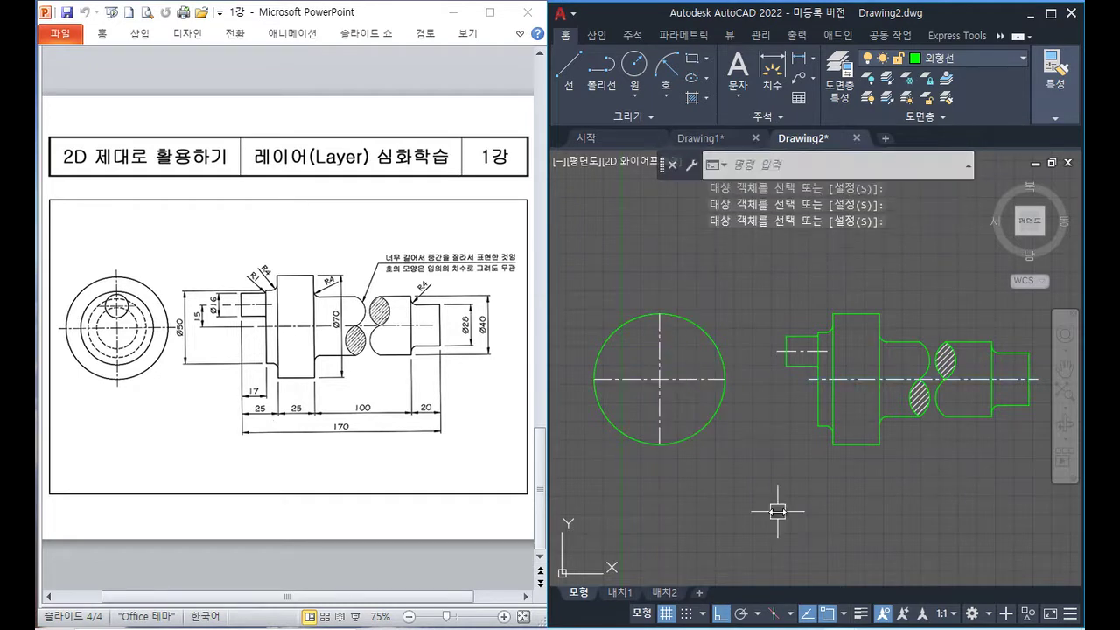
key("F7")
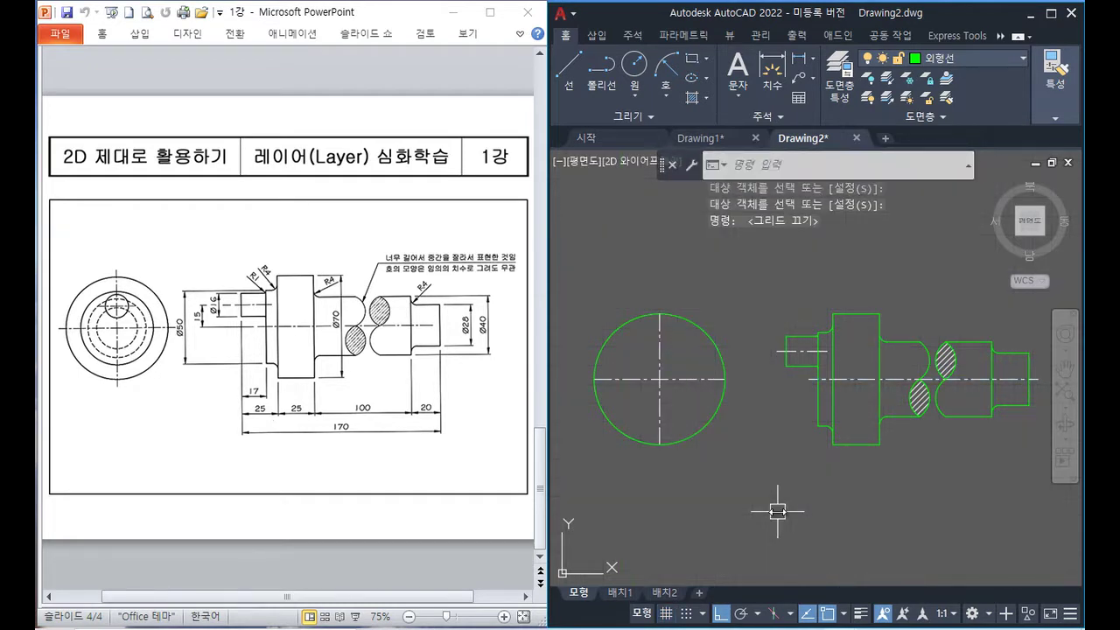
- Lengthen all four centre line ends by 5 past the circle
type("LEN")
key("Return")
type("DE")
key("Return")
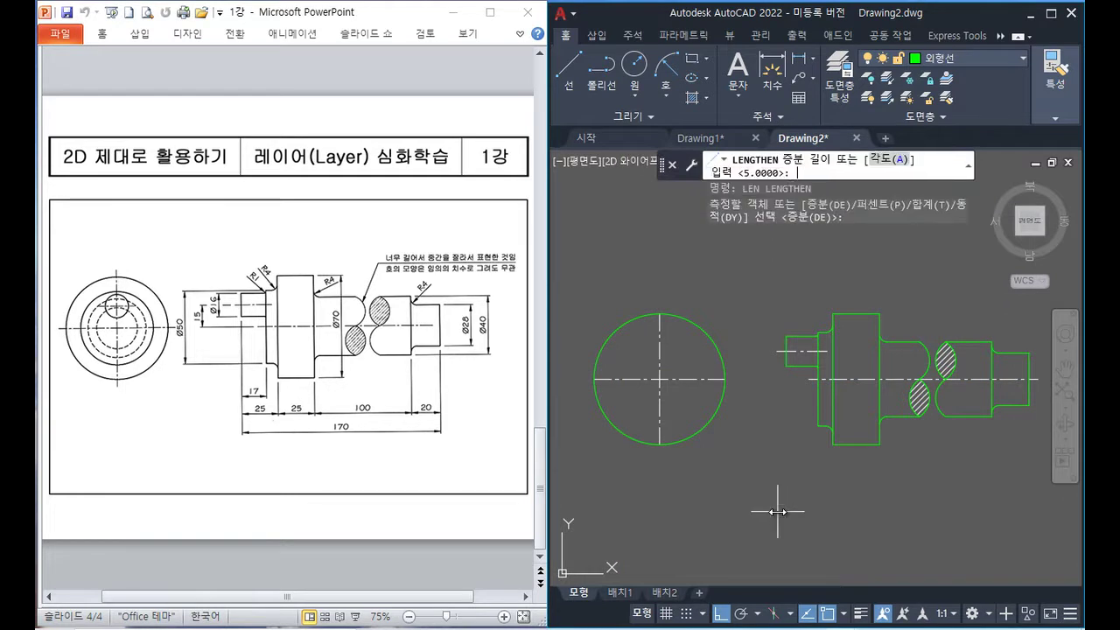
key("Return")
left_click(660, 325)
left_click(604, 379)
left_click(691, 381)
left_click(659, 442)
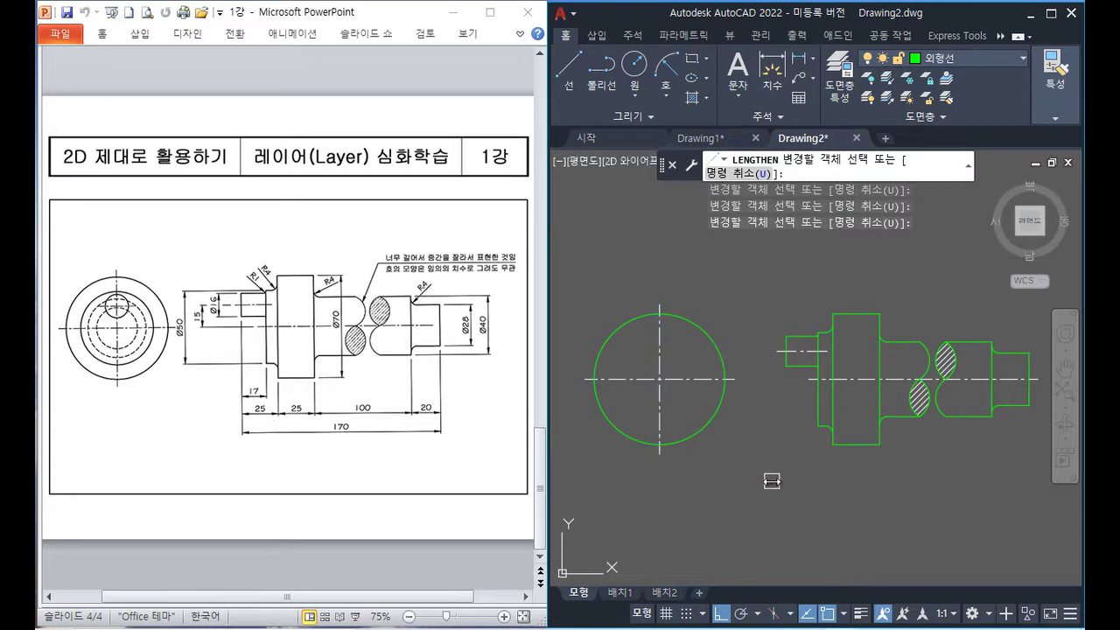
key("Return")
- Add a concentric circle of radius 35 using a temporary guide line, then delete the guide
type("L")
key("Return")
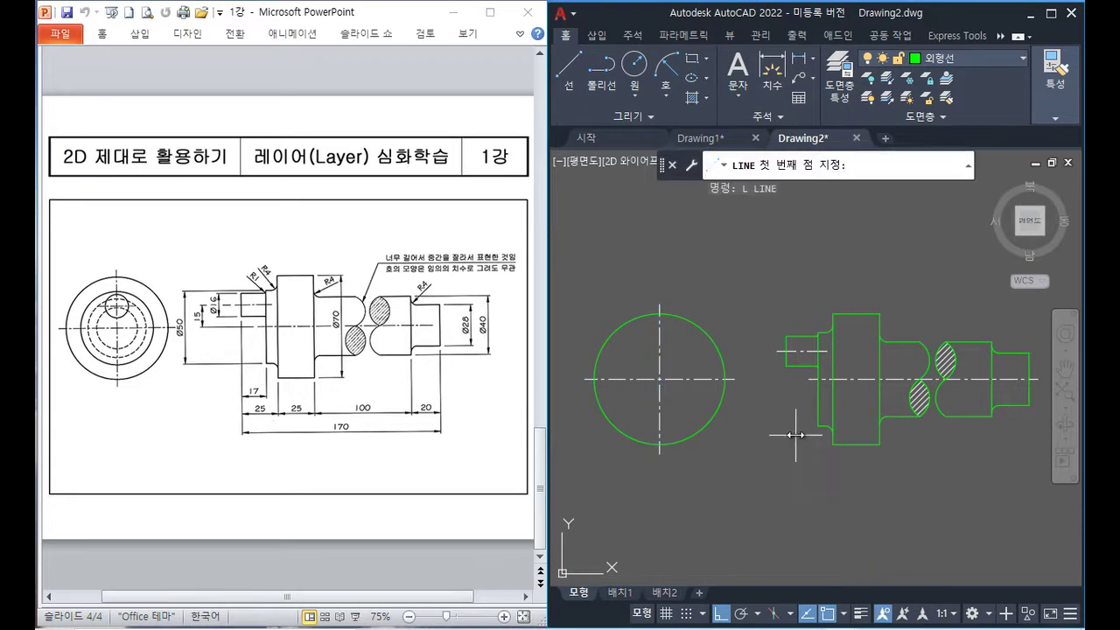
left_click(822, 426)
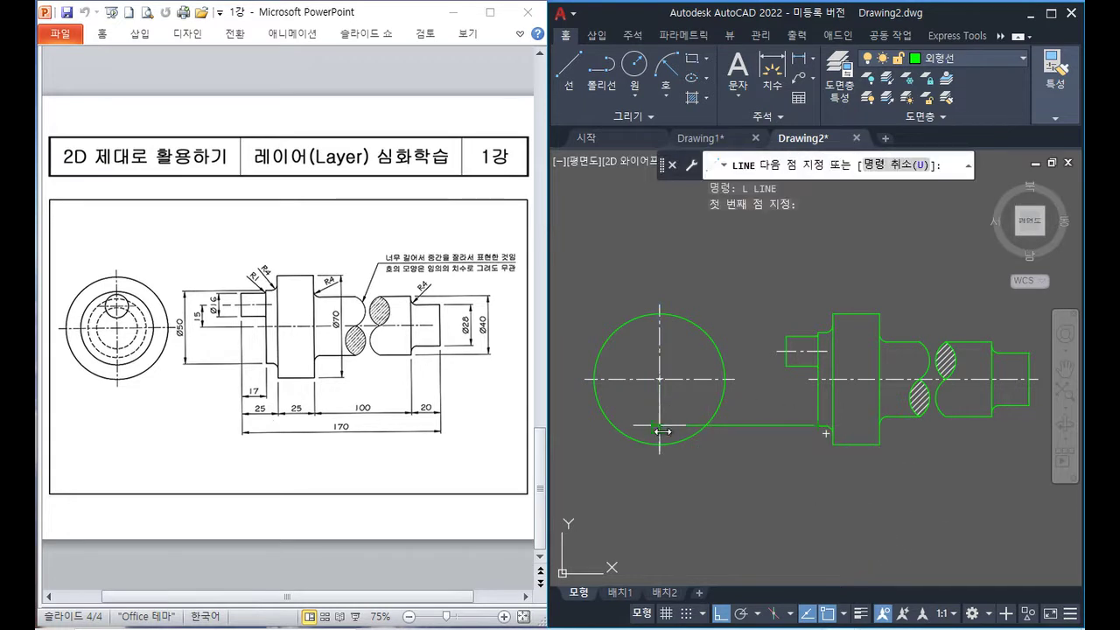
left_click(659, 426)
key("Return")
type("c")
key("Return")
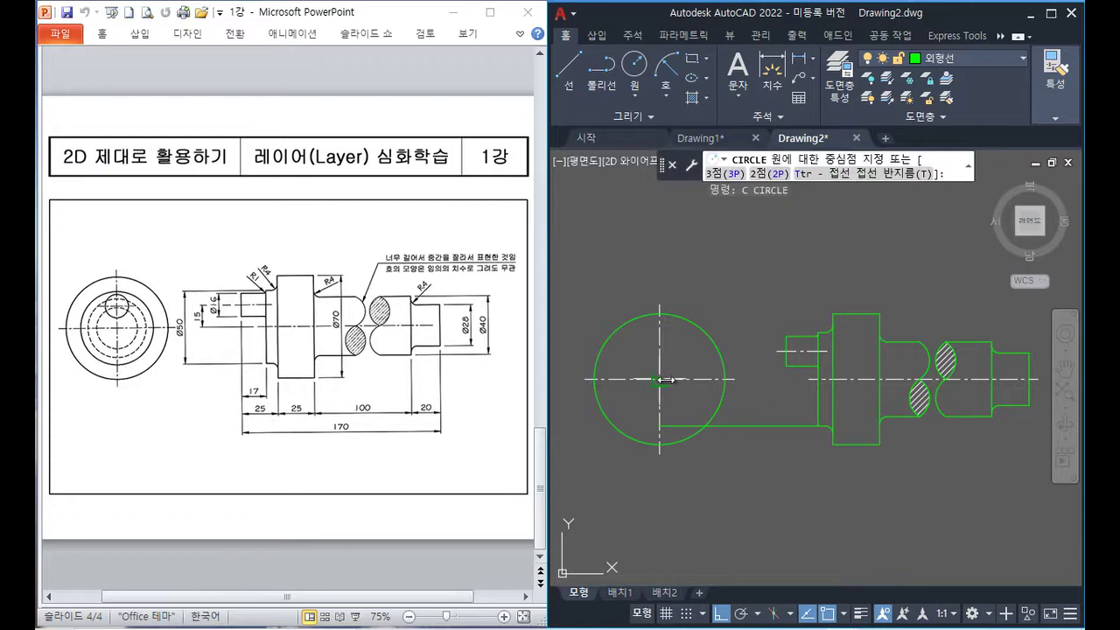
key("Return")
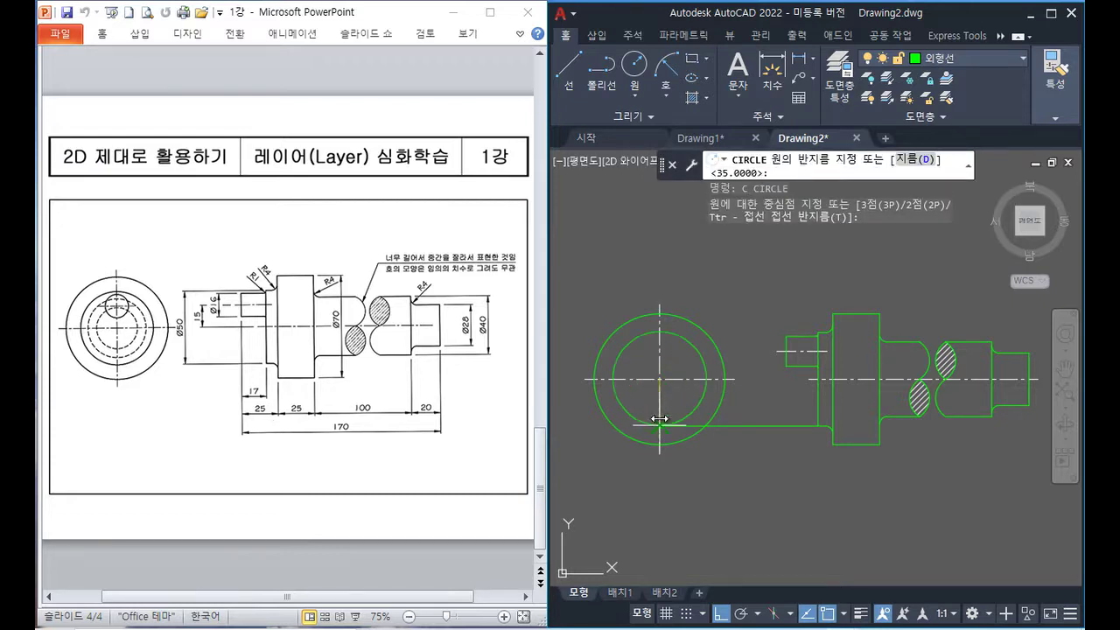
left_click(774, 426)
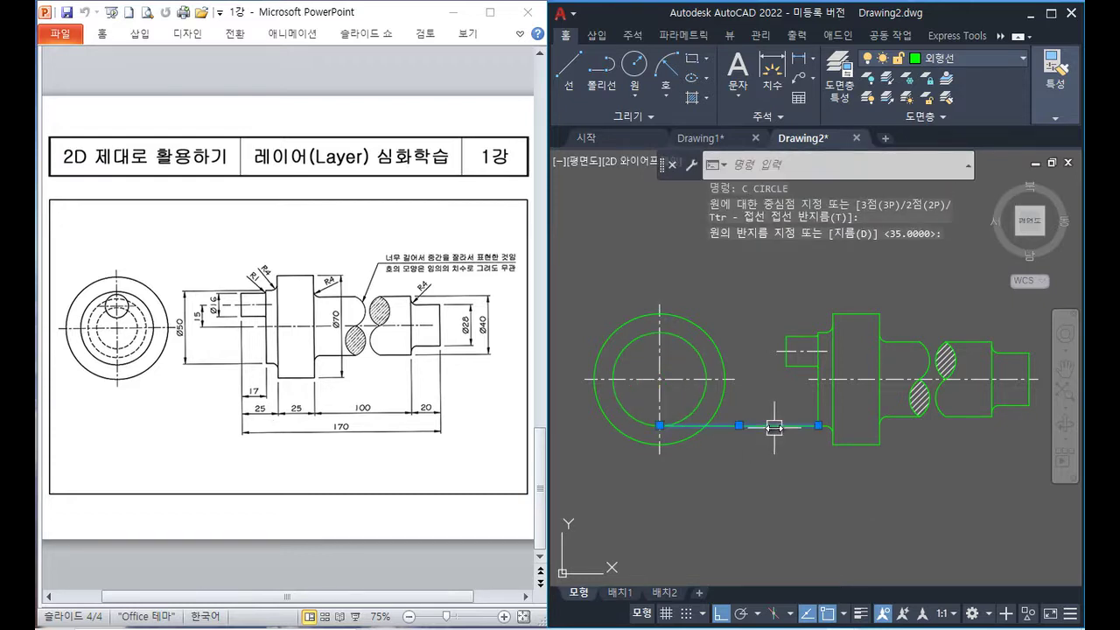
key("Delete")
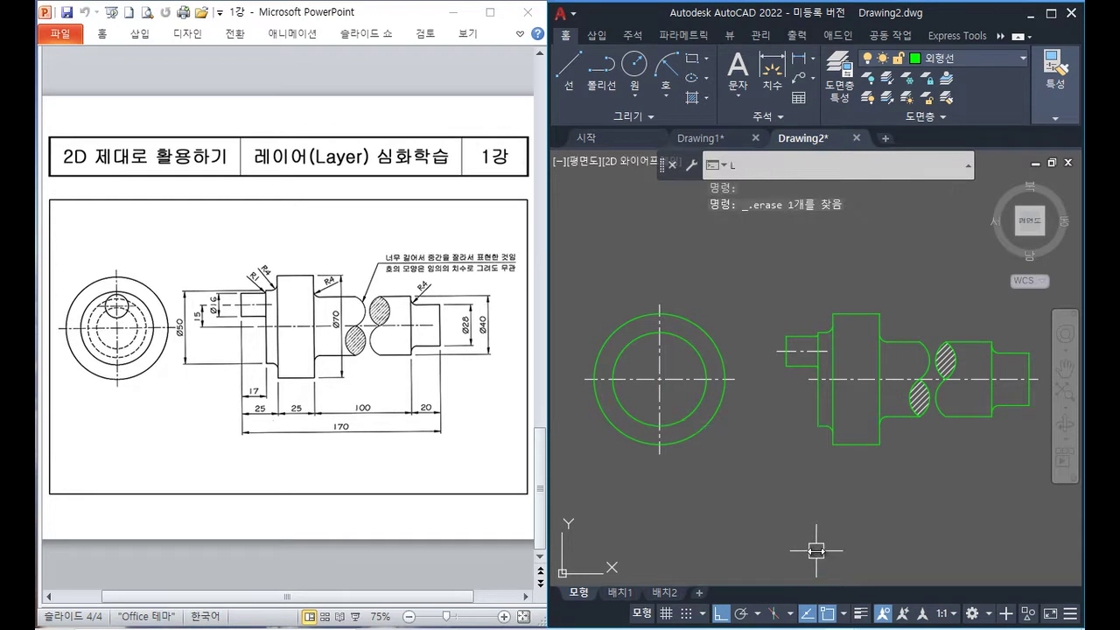
- Project two horizontal lines from the shaft and draw the small circle between them
key("Return")
left_click(777, 351)
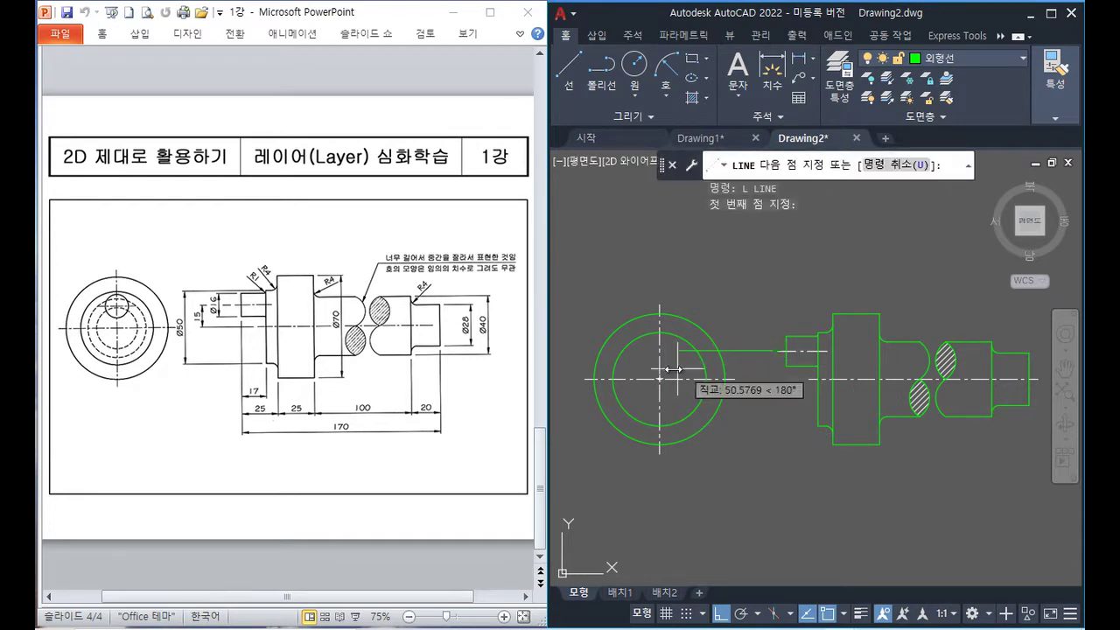
left_click(567, 351)
key("Return")
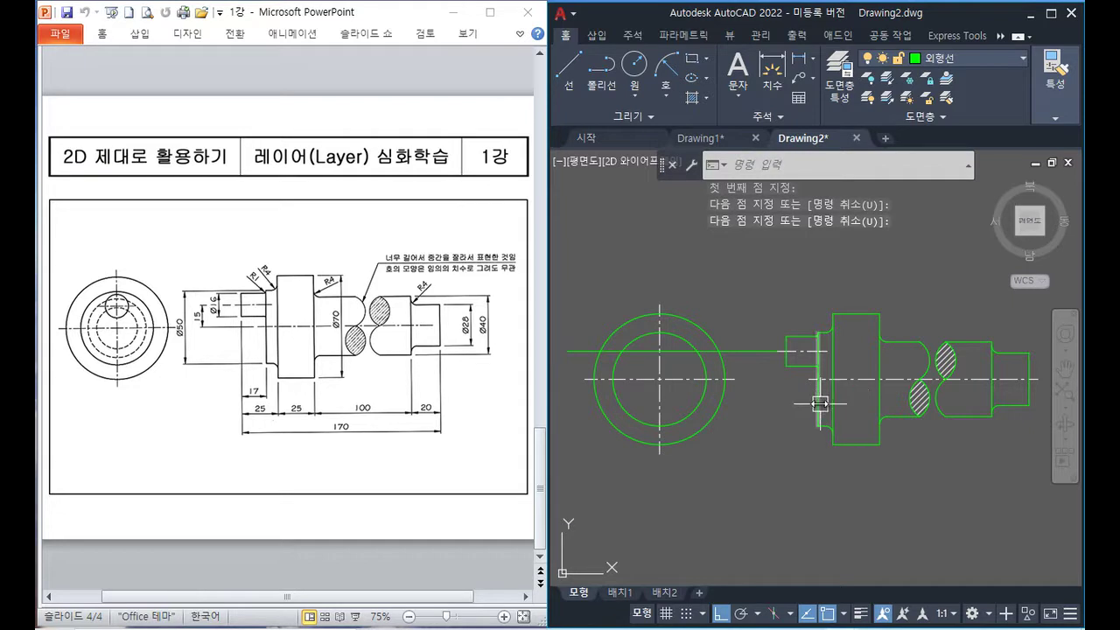
key("Return")
left_click(786, 365)
left_click(660, 365)
key("Return")
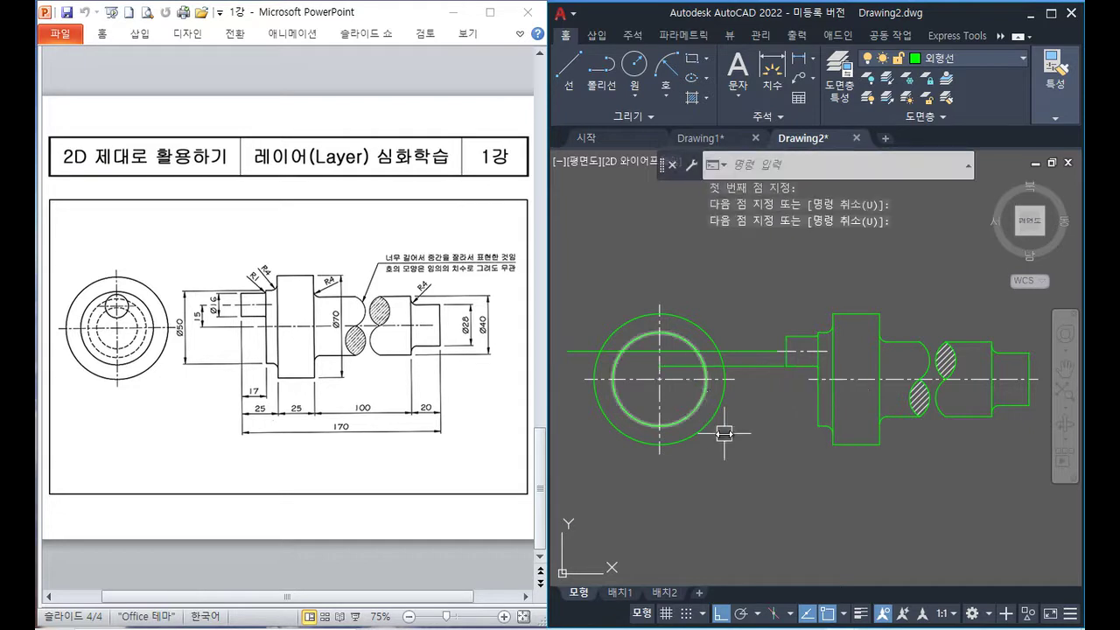
type("c")
key("Return")
left_click(659, 351)
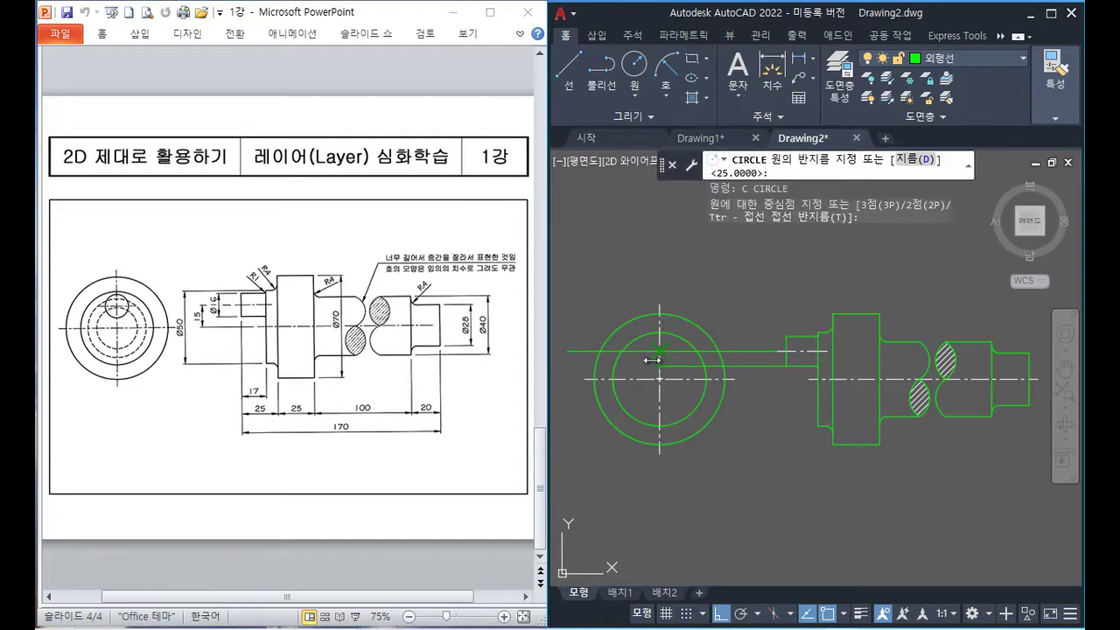
left_click(649, 366)
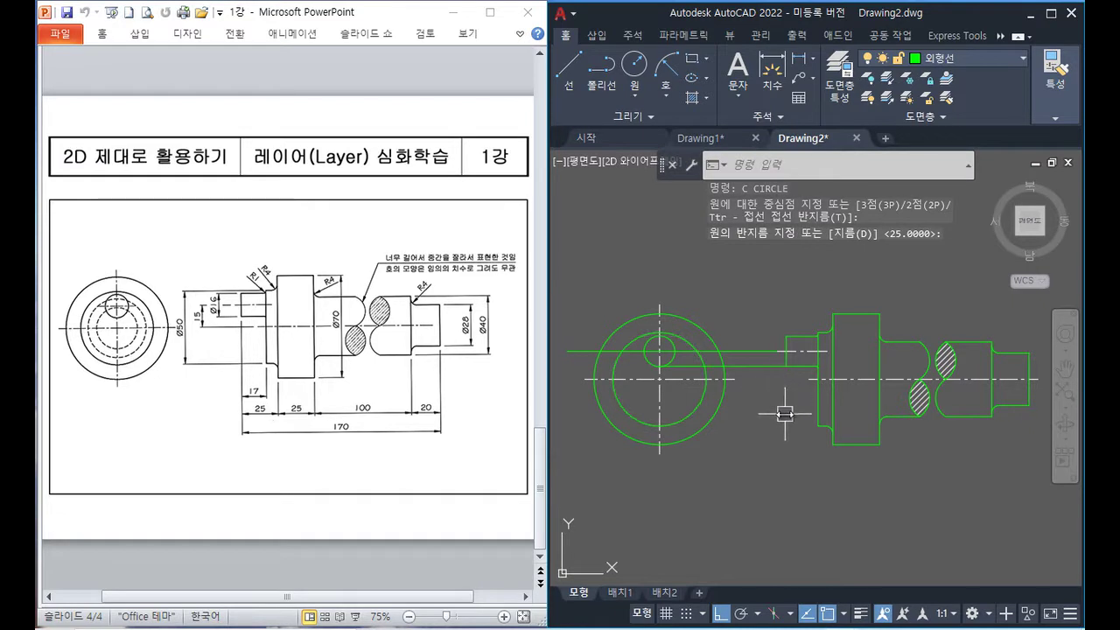
- Trim the projection line at the small circle and erase the leftover construction line
type("Tr")
key("Return")
left_click(672, 355)
key("Return")
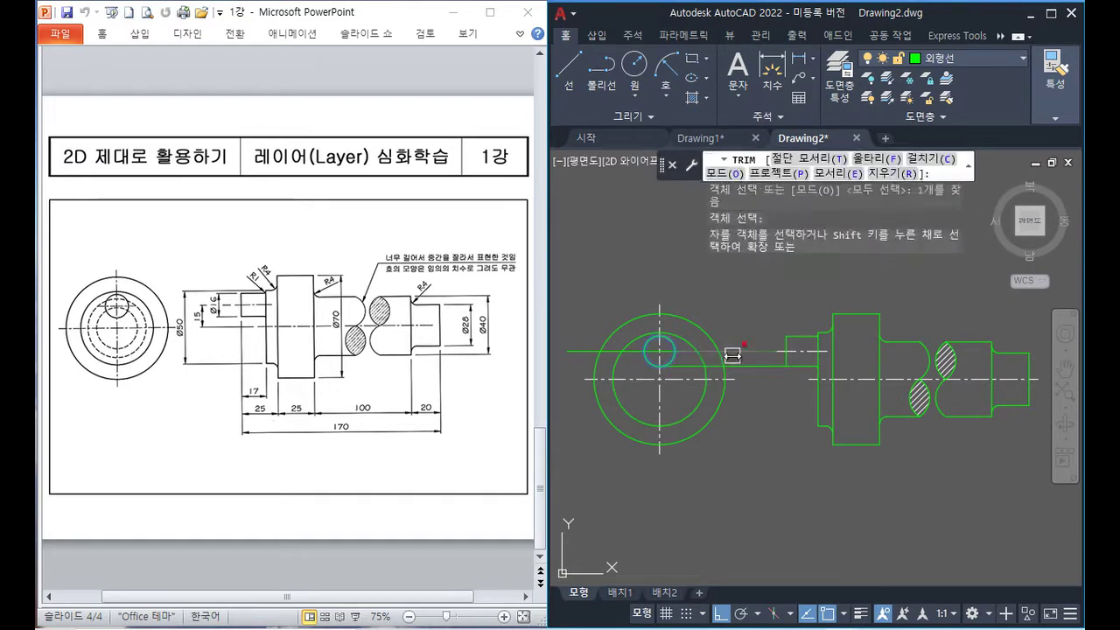
left_click(617, 341)
left_click(573, 350)
key("Return")
left_click(761, 365)
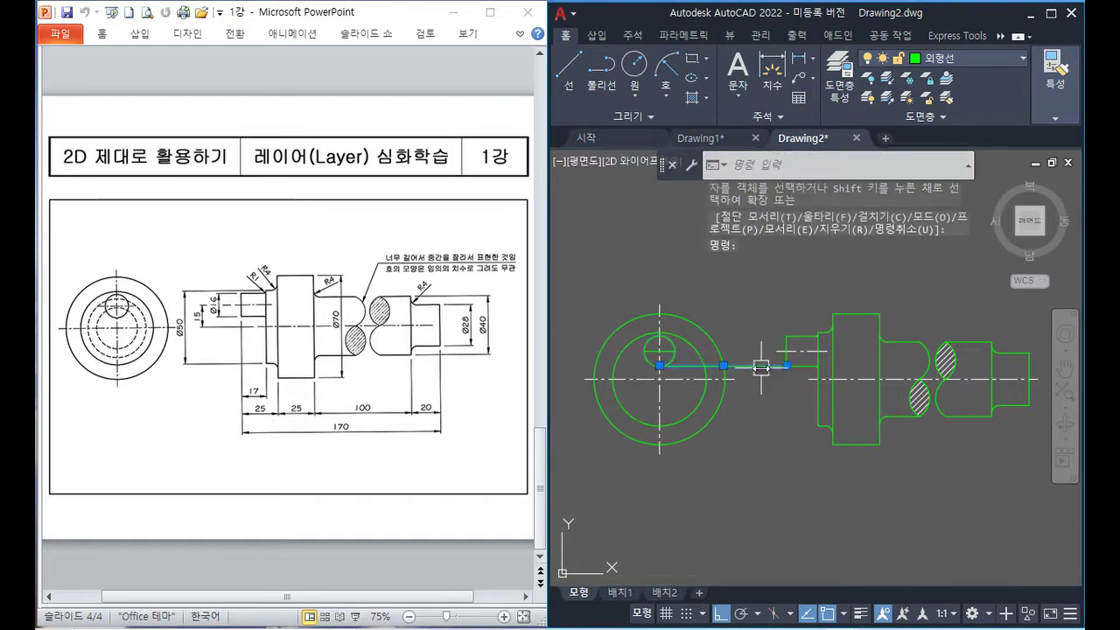
key("Delete")
- Give the small circle's horizontal line the dash-dot centre-line style
scroll(658, 352, "up", 3)
scroll(680, 380, "up", 1)
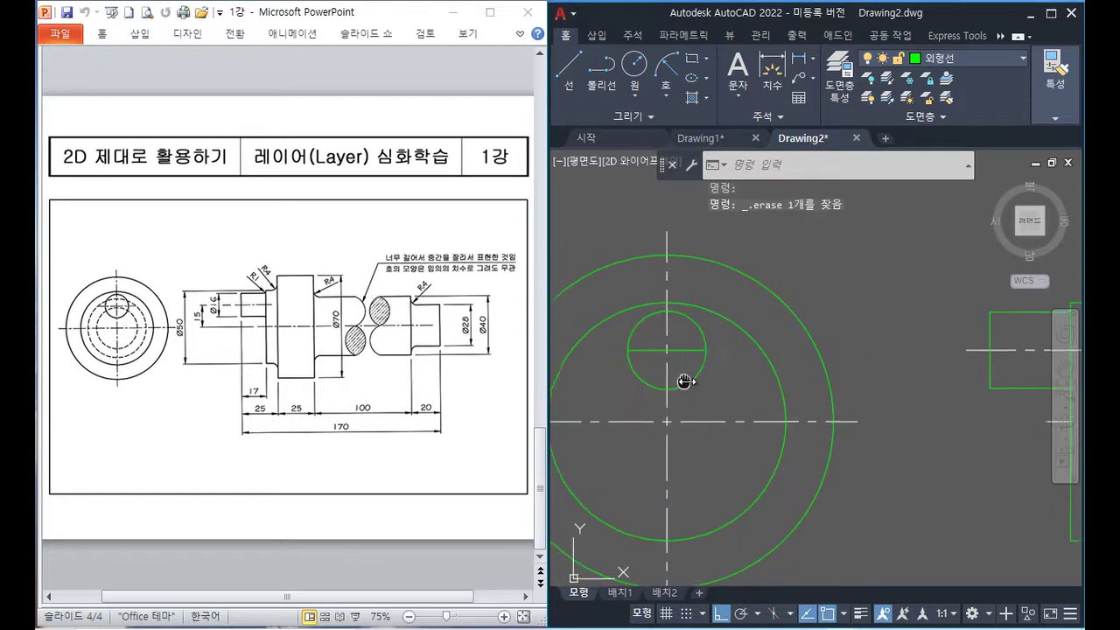
scroll(722, 391, "up", 1)
type("a")
key("Return")
left_click(705, 350)
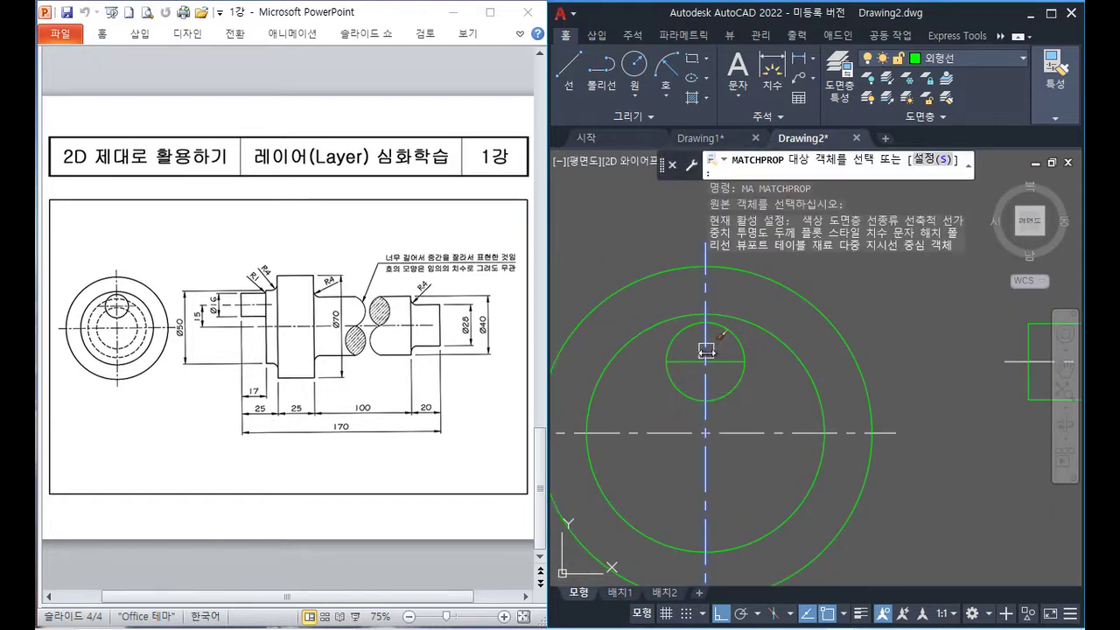
left_click(721, 364)
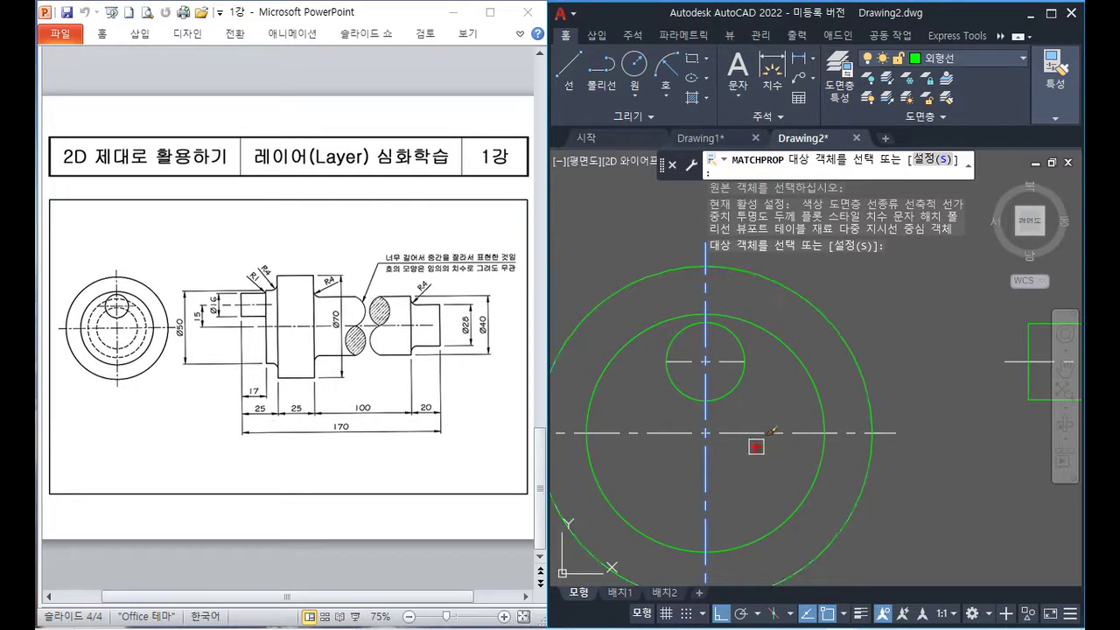
key("Return")
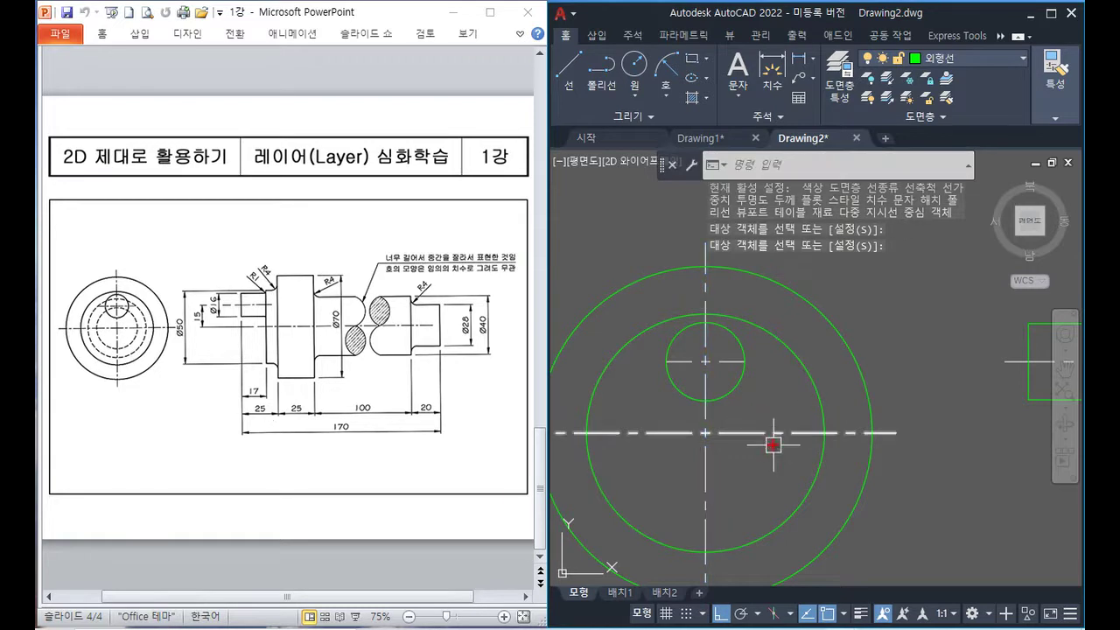
- Lengthen both ends of the small circle's centre line by 5
middle_click_drag(754, 446, 792, 493)
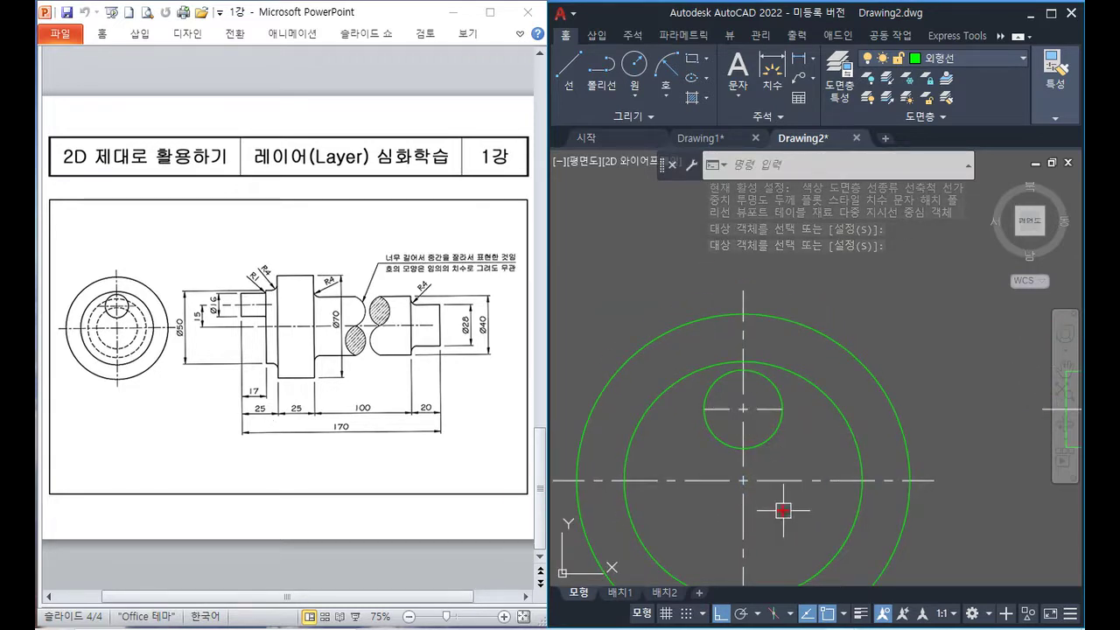
type("len")
key("Return")
key("Return")
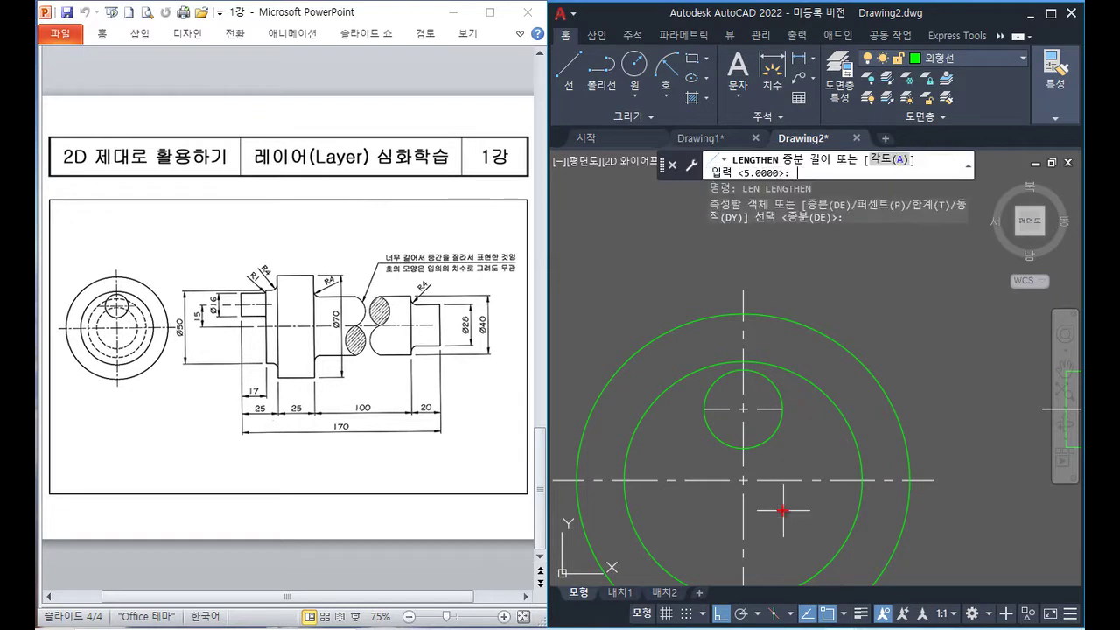
key("Return")
left_click(715, 409)
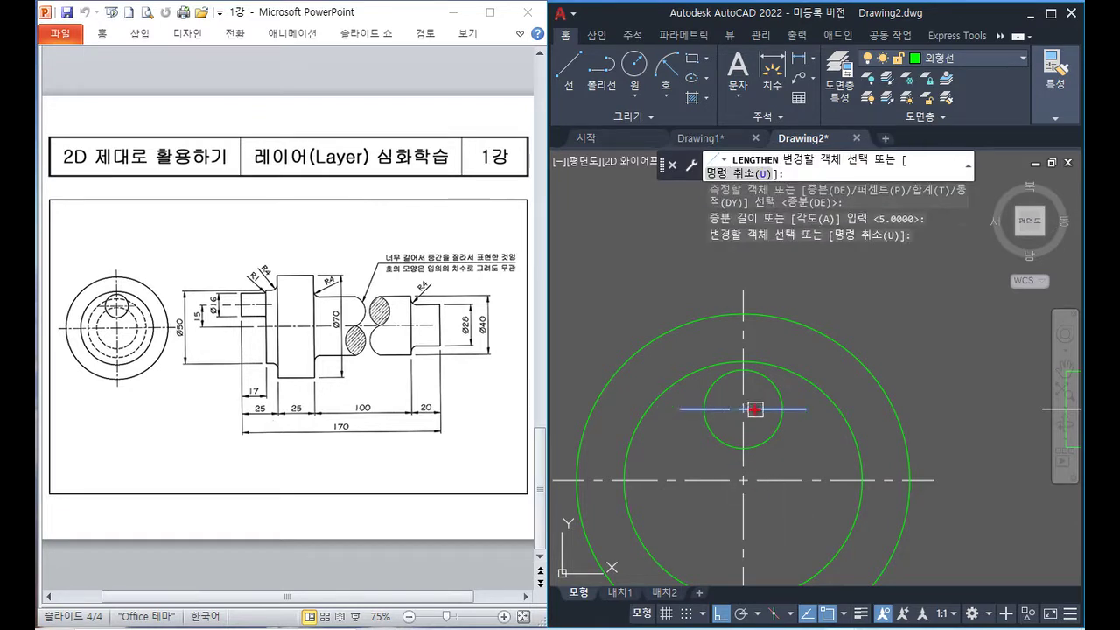
left_click(771, 409)
key("Return")
scroll(795, 480, "down", 2)
middle_click_drag(780, 462, 794, 474)
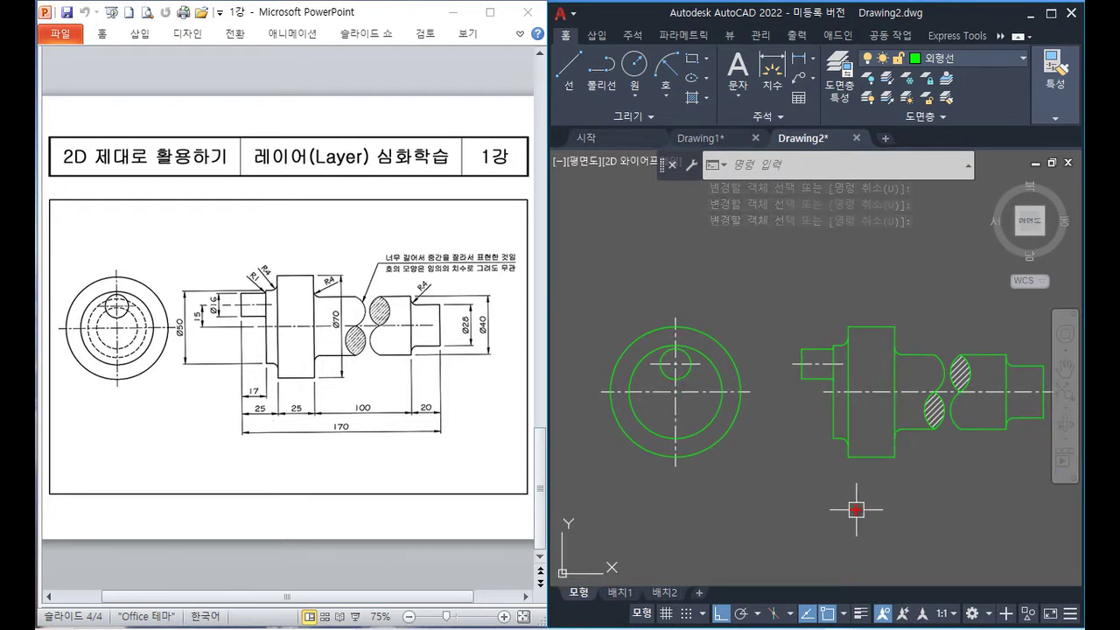
- Draw a projection line from the shaft's step across to the side view
type("l")
key("Return")
left_click(915, 358)
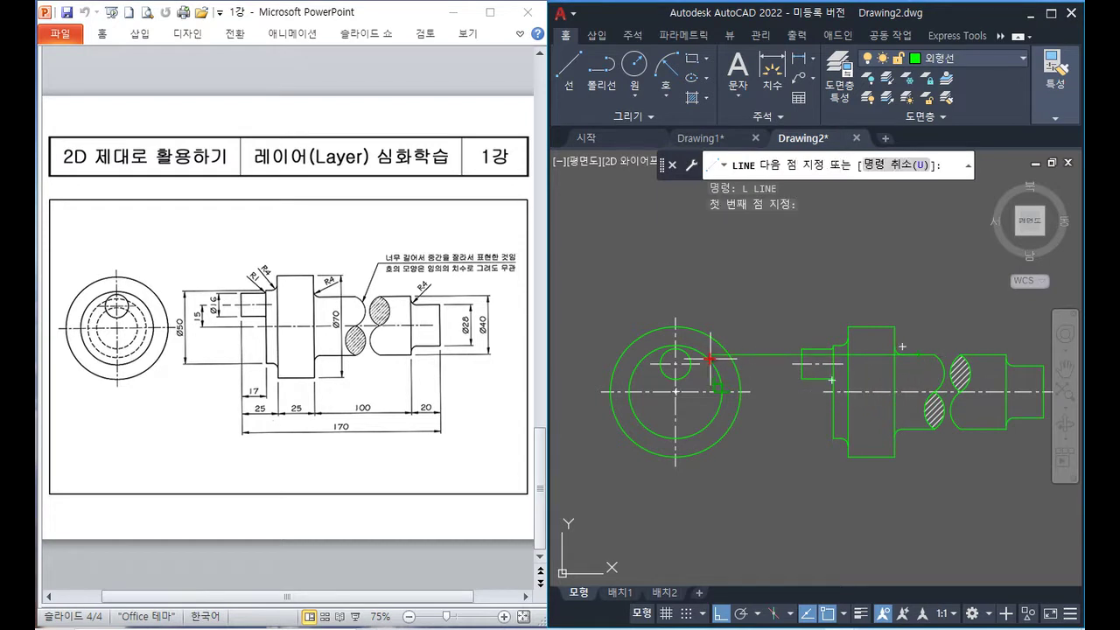
key("Escape")
type("l")
key("Return")
left_click(912, 434)
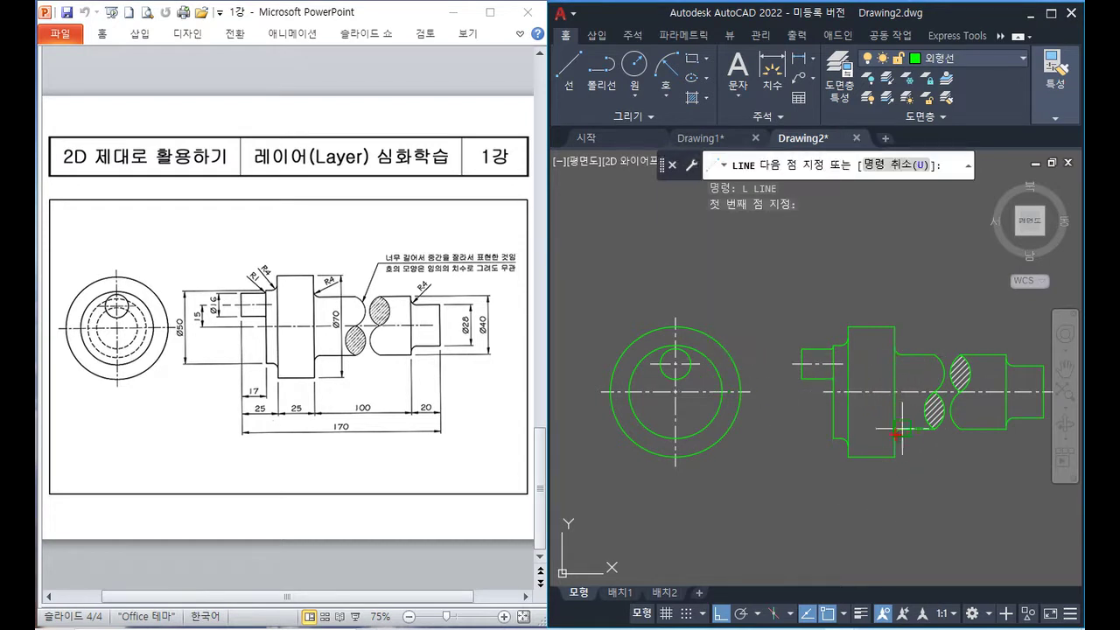
left_click(670, 427)
key("Return")
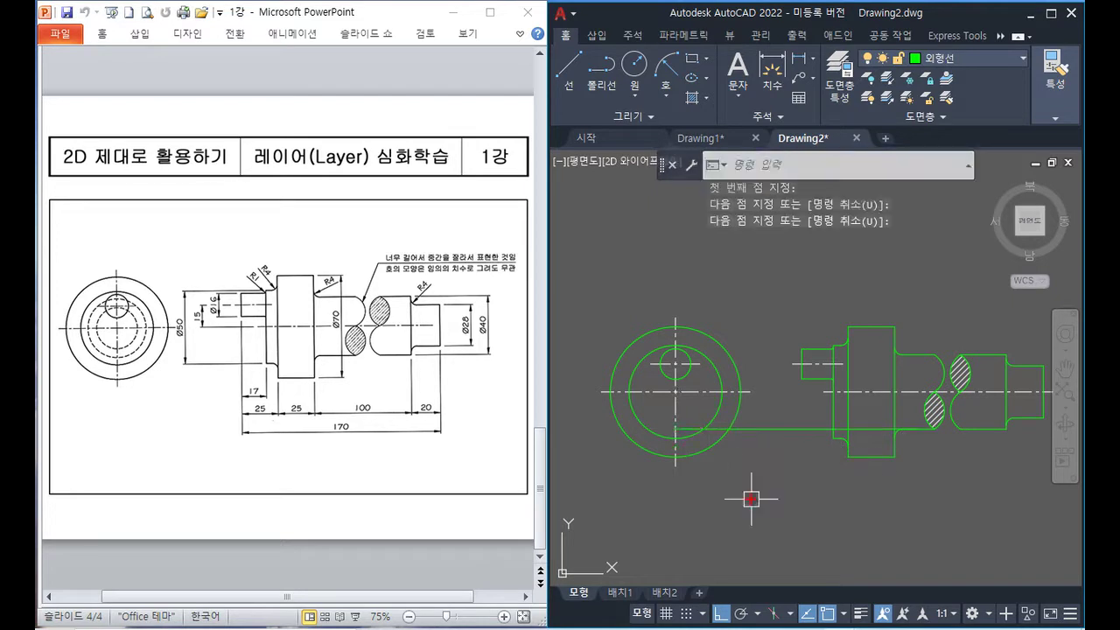
- Draw a circle at the side-view centre out to the projection line, then erase the line
type("c")
key("Return")
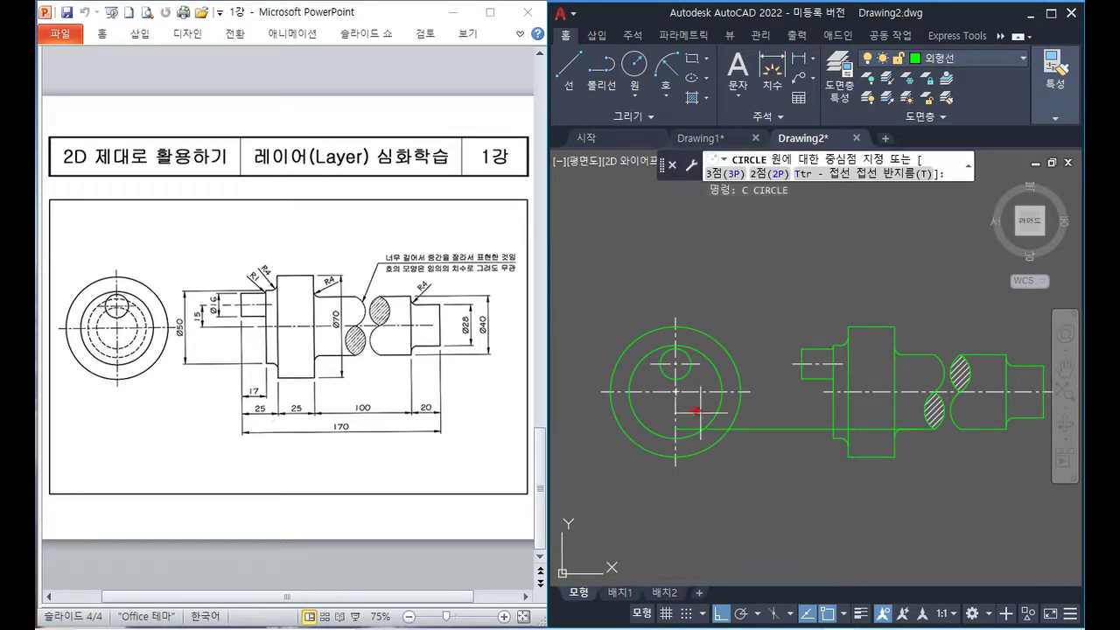
left_click(675, 391)
left_click(675, 427)
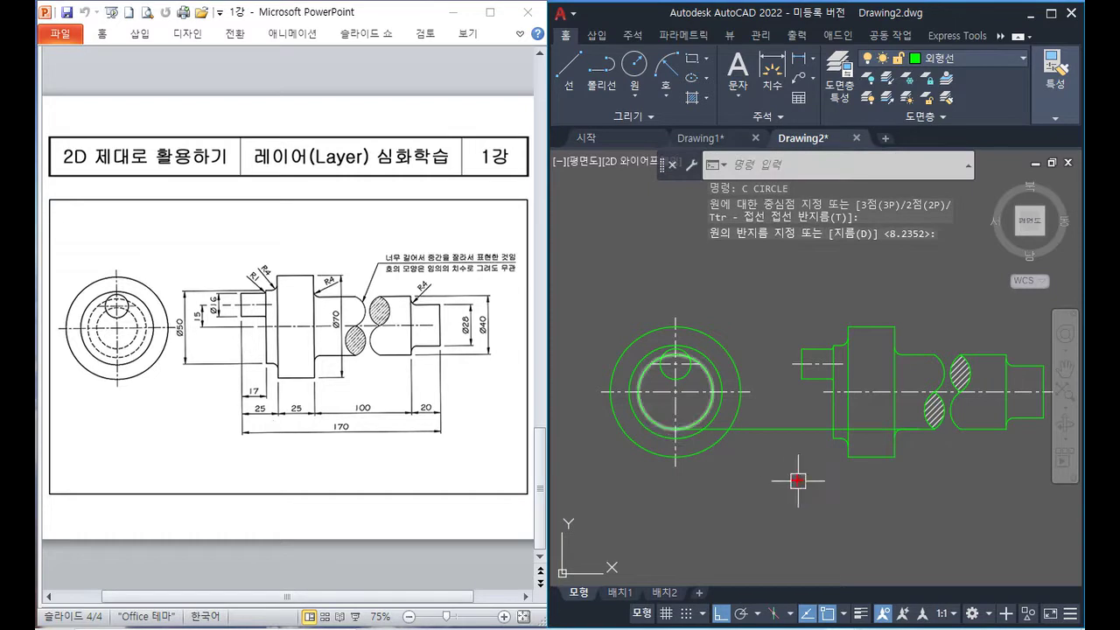
left_click(786, 430)
key("Delete")
- Move the new inner circle onto the 숨은선 hidden-line layer
left_click(691, 420)
left_click(945, 66)
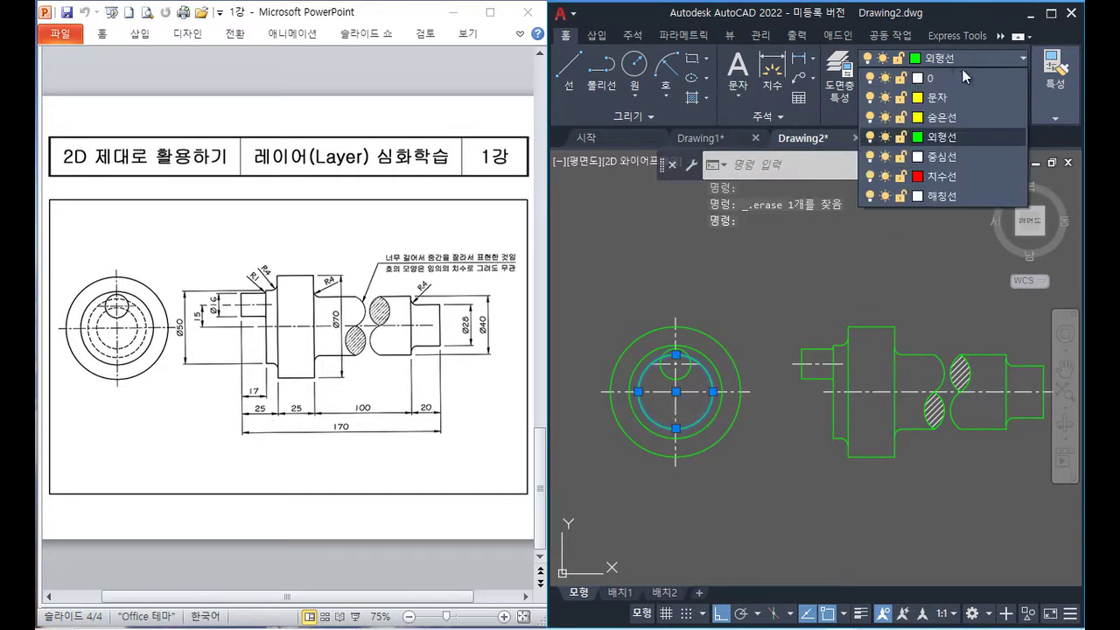
left_click(953, 117)
key("Escape")
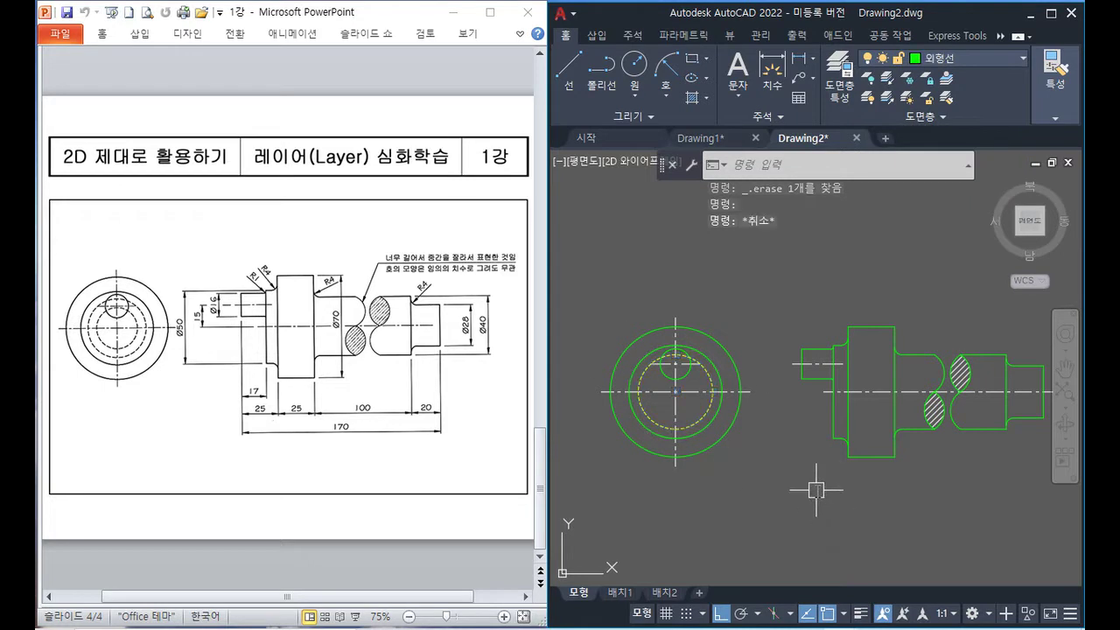
- Draw a projection line from the shaft's end and a second circle at the side-view centre
type("L")
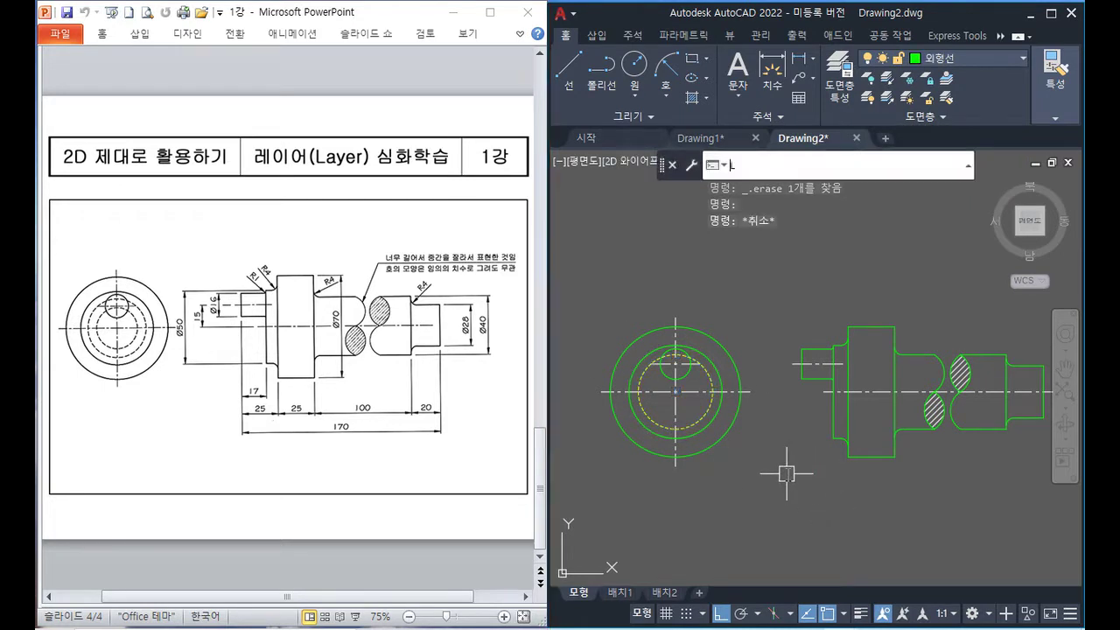
key("Return")
left_click(1029, 417)
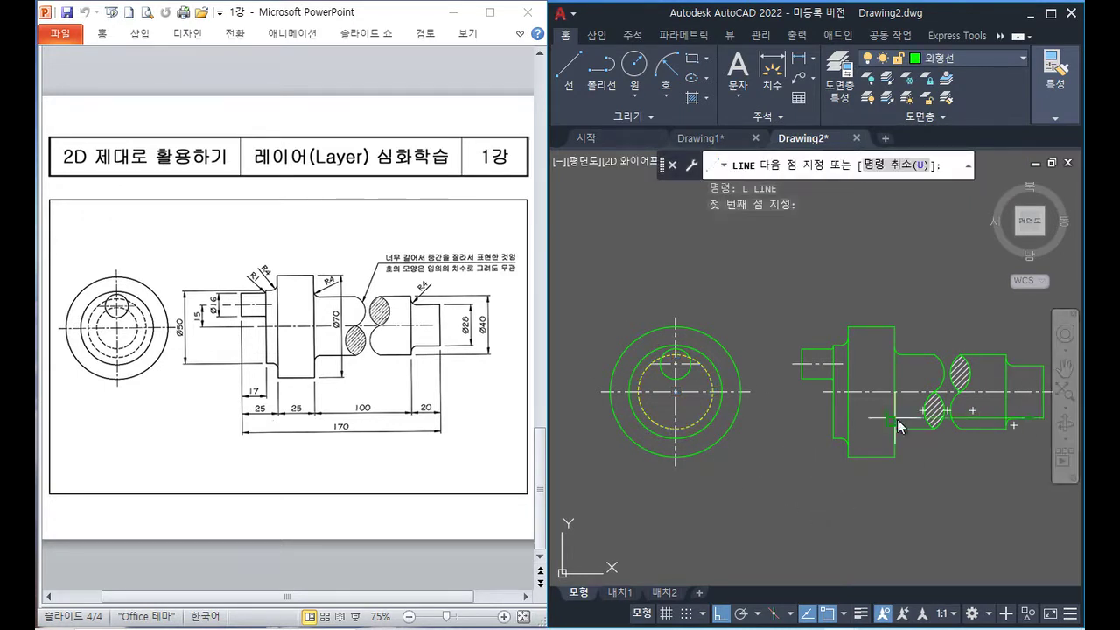
left_click(683, 416)
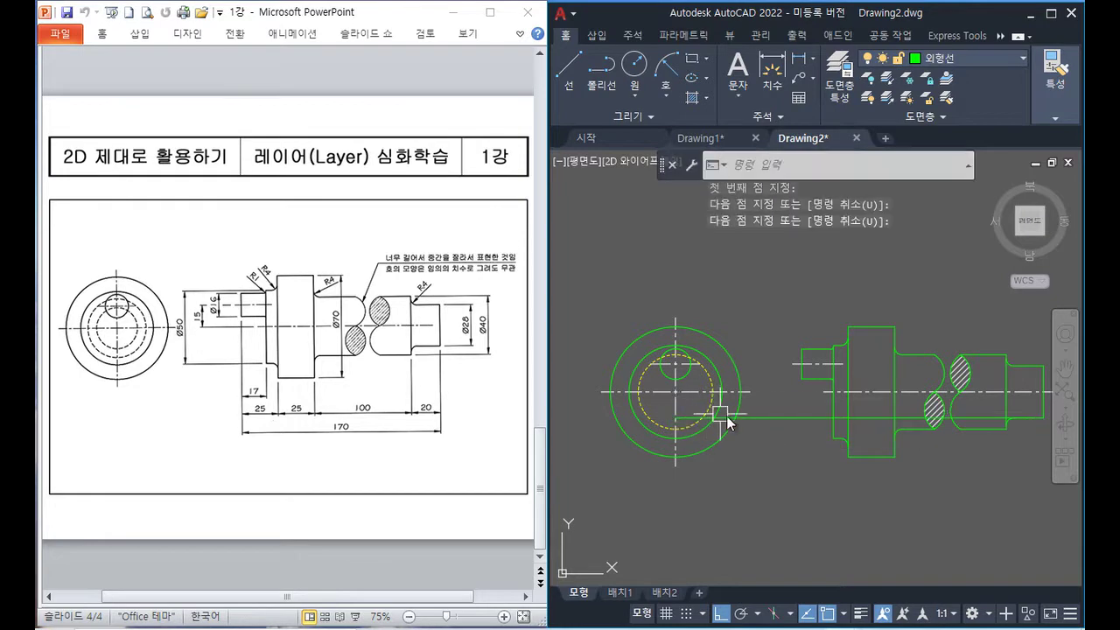
key("Return")
type("c")
key("Return")
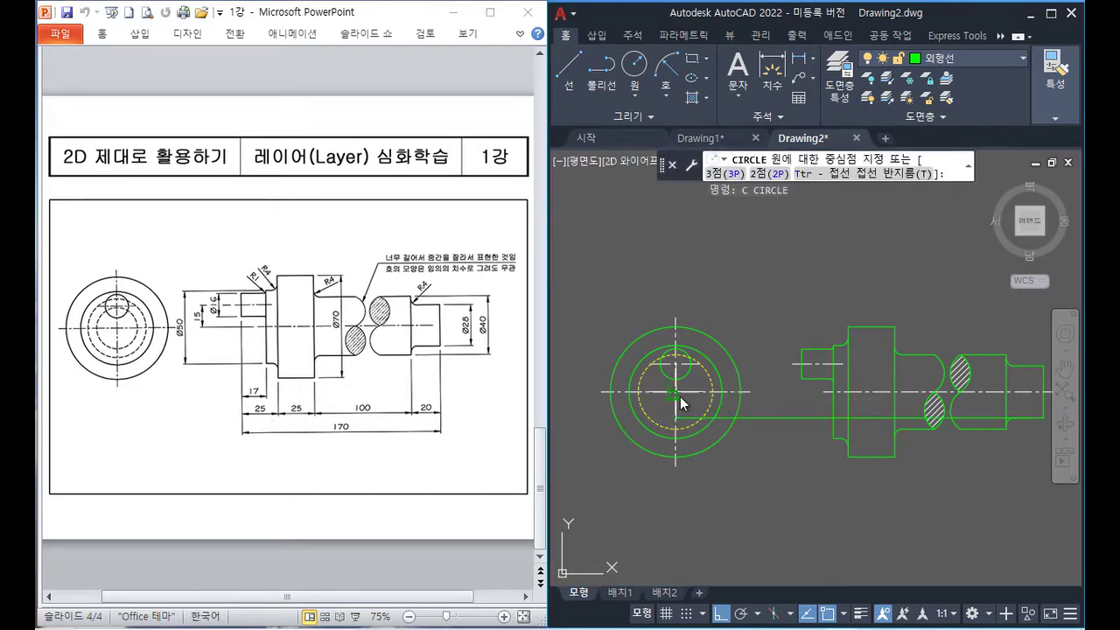
left_click(676, 395)
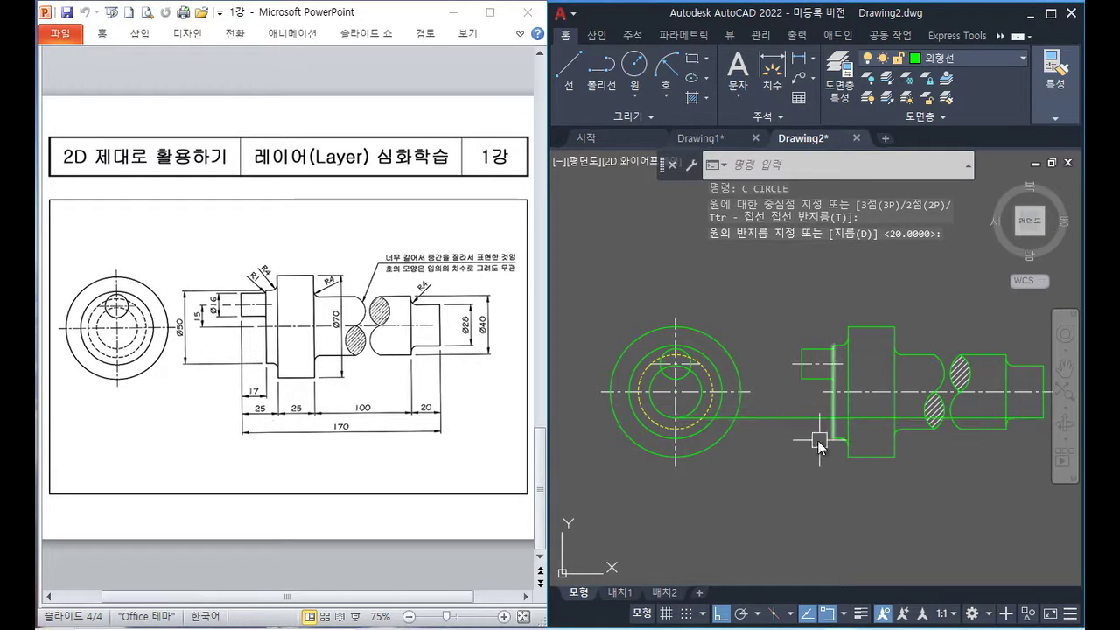
- Match the second circle to the dashed circle's hidden-line style and erase the projection line
key("Escape")
type("ma")
key("Return")
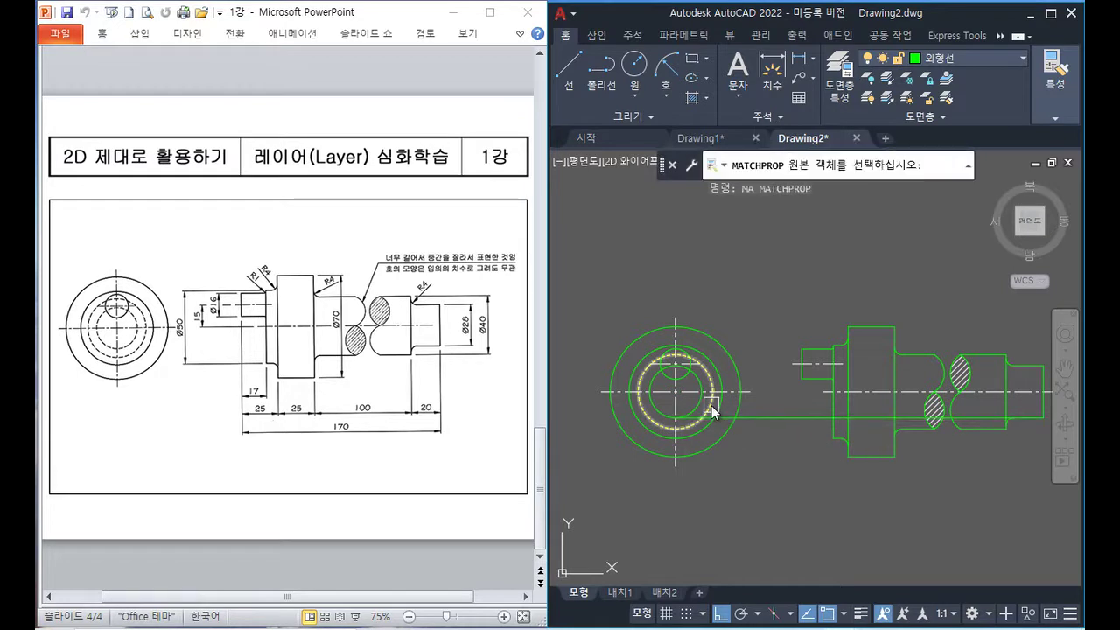
left_click(711, 405)
left_click(783, 418)
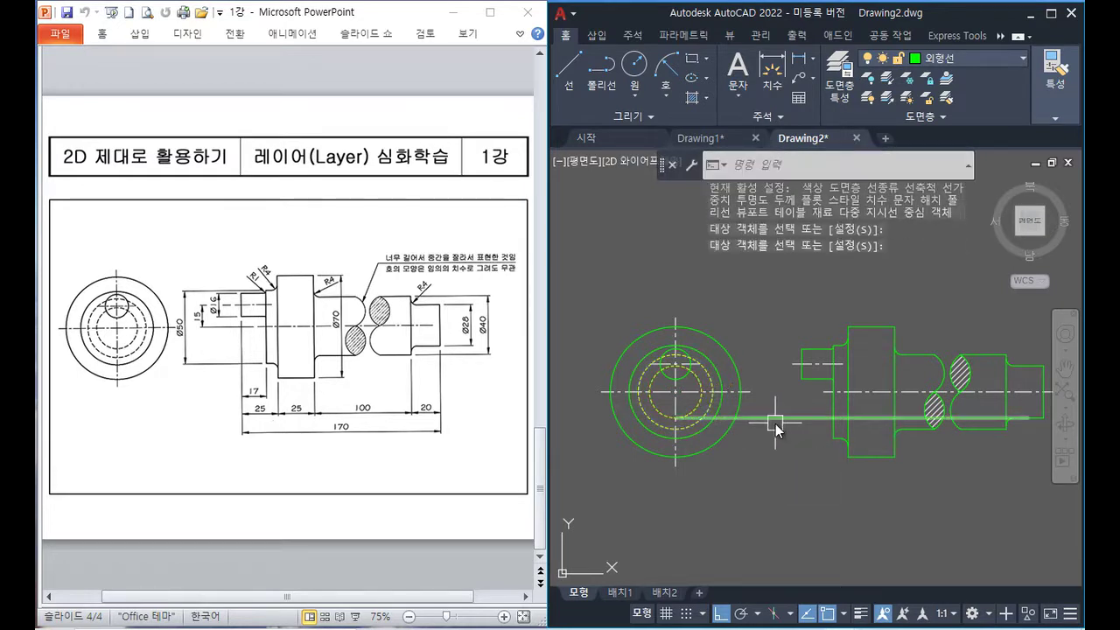
key("Return")
key("Delete")
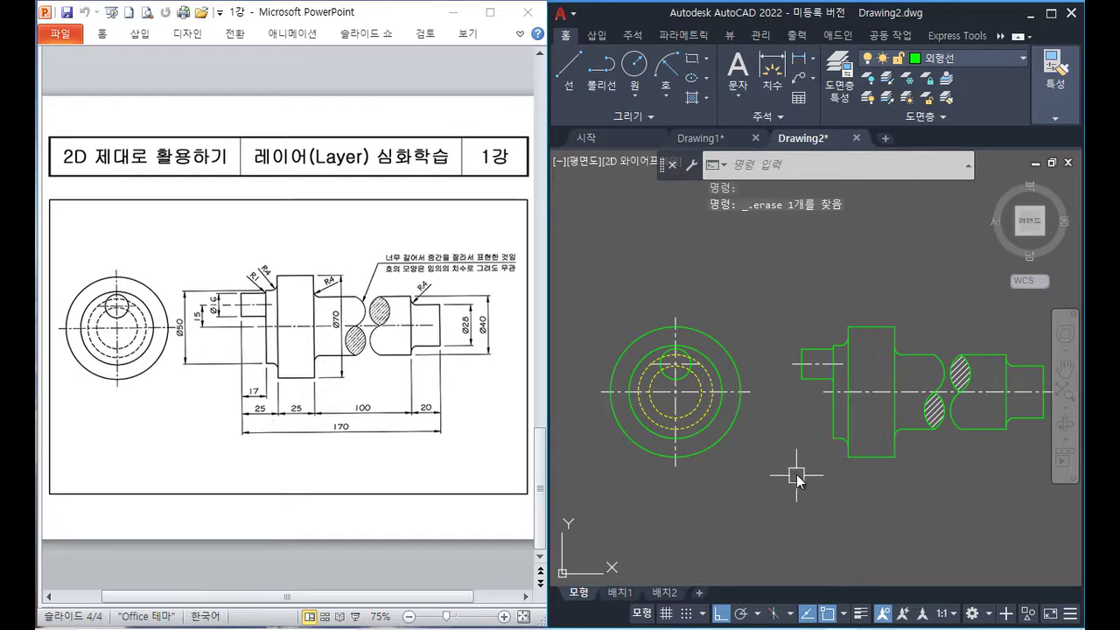